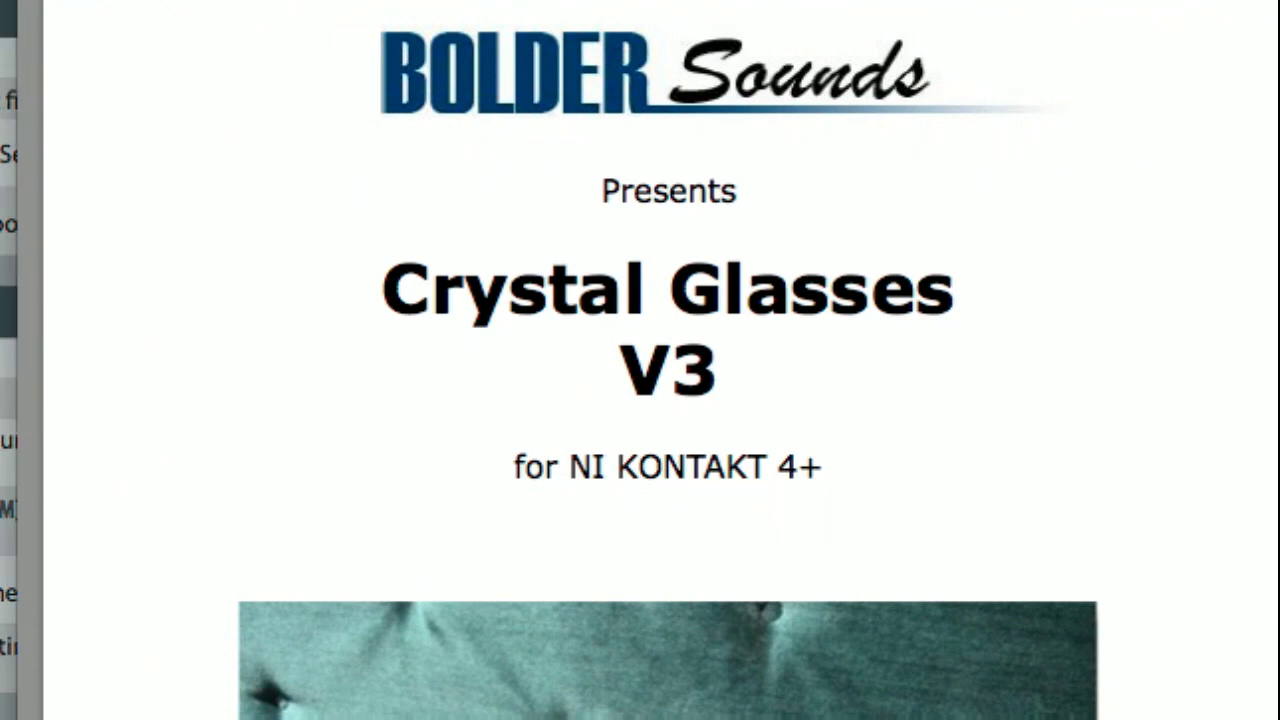
# - Look through the Crystal Glasses V3 manual from the cover and index to the instrument descriptions and glass photos on page 6
pyautogui.scroll(-5, 668, 360)
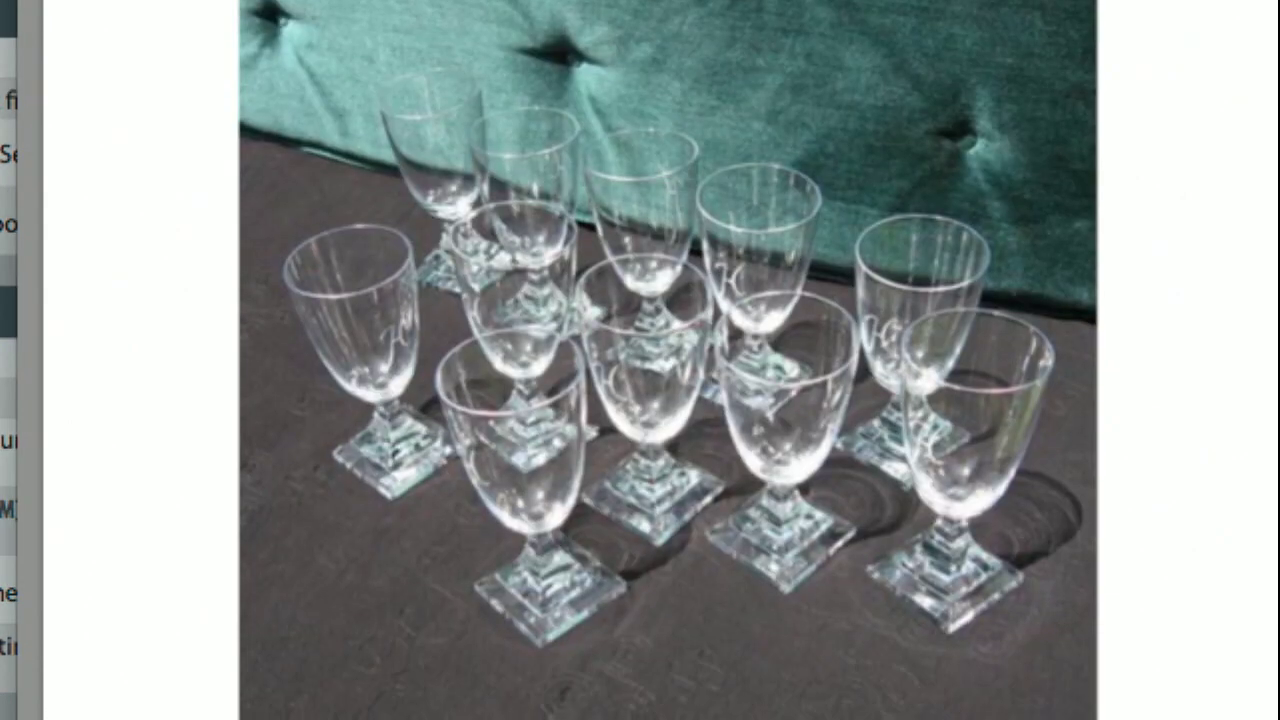
pyautogui.scroll(5, 668, 360)
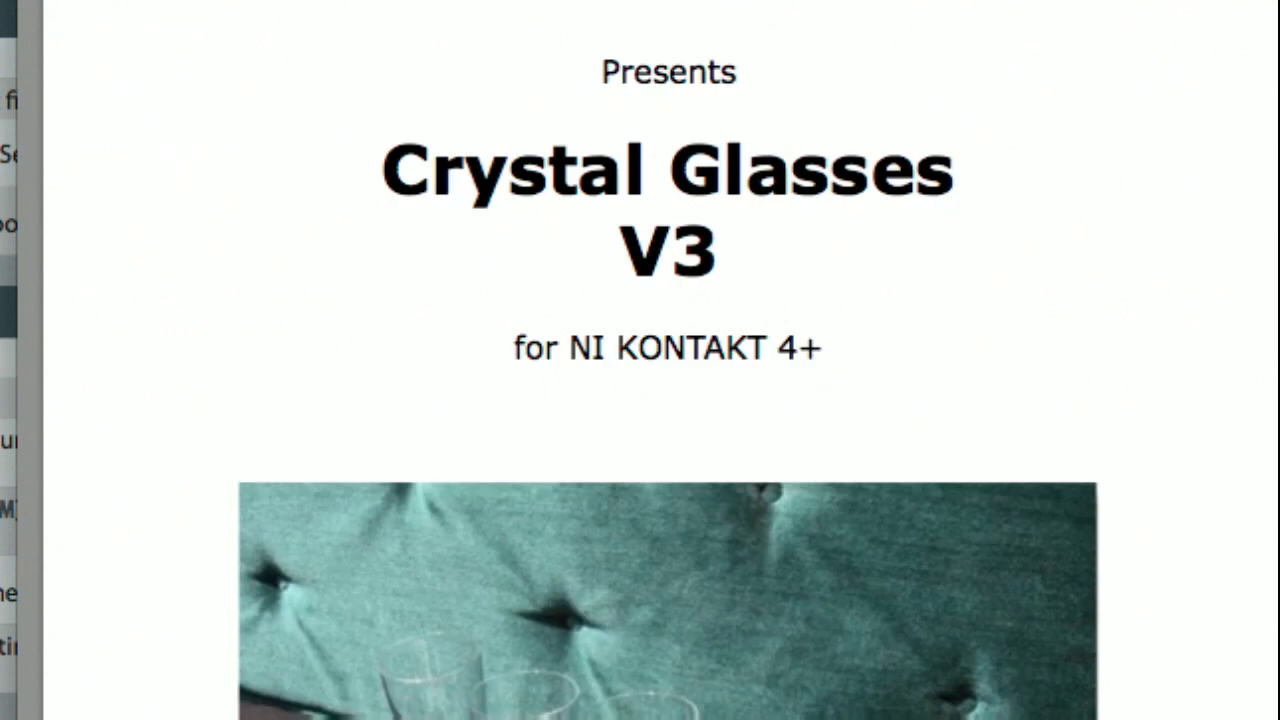
pyautogui.scroll(-5, 668, 360)
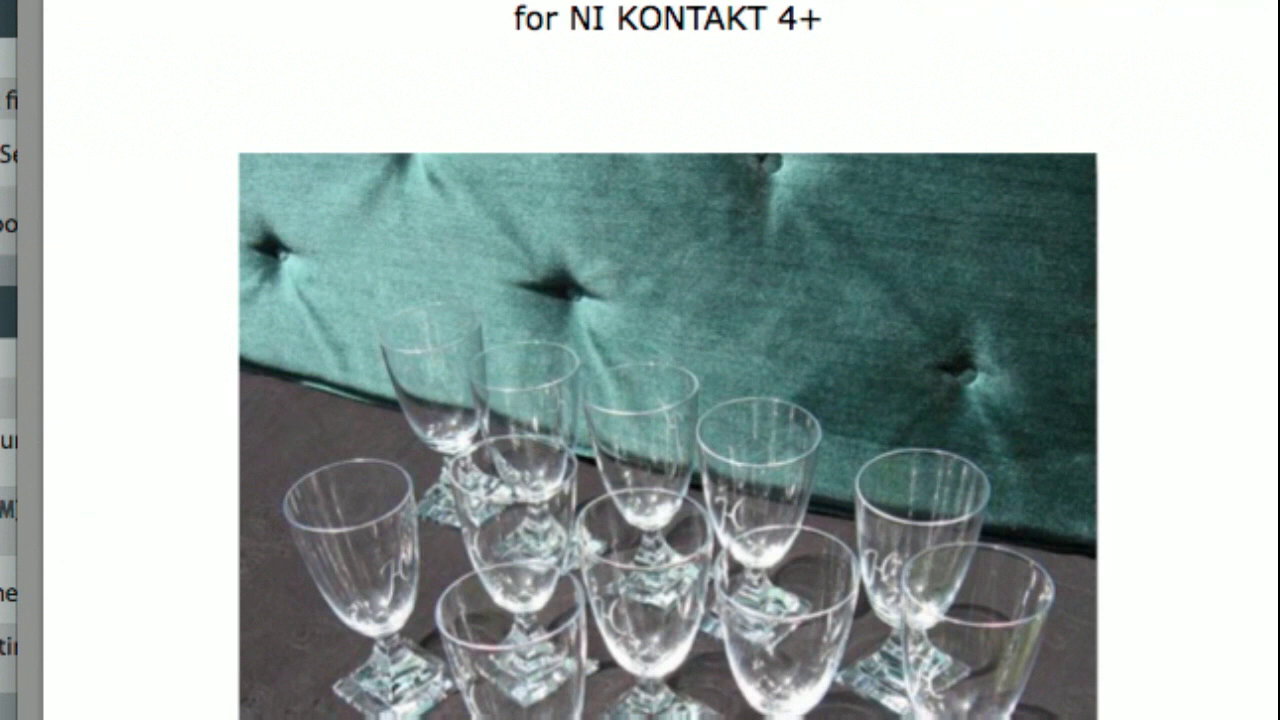
pyautogui.scroll(-15, 660, 360)
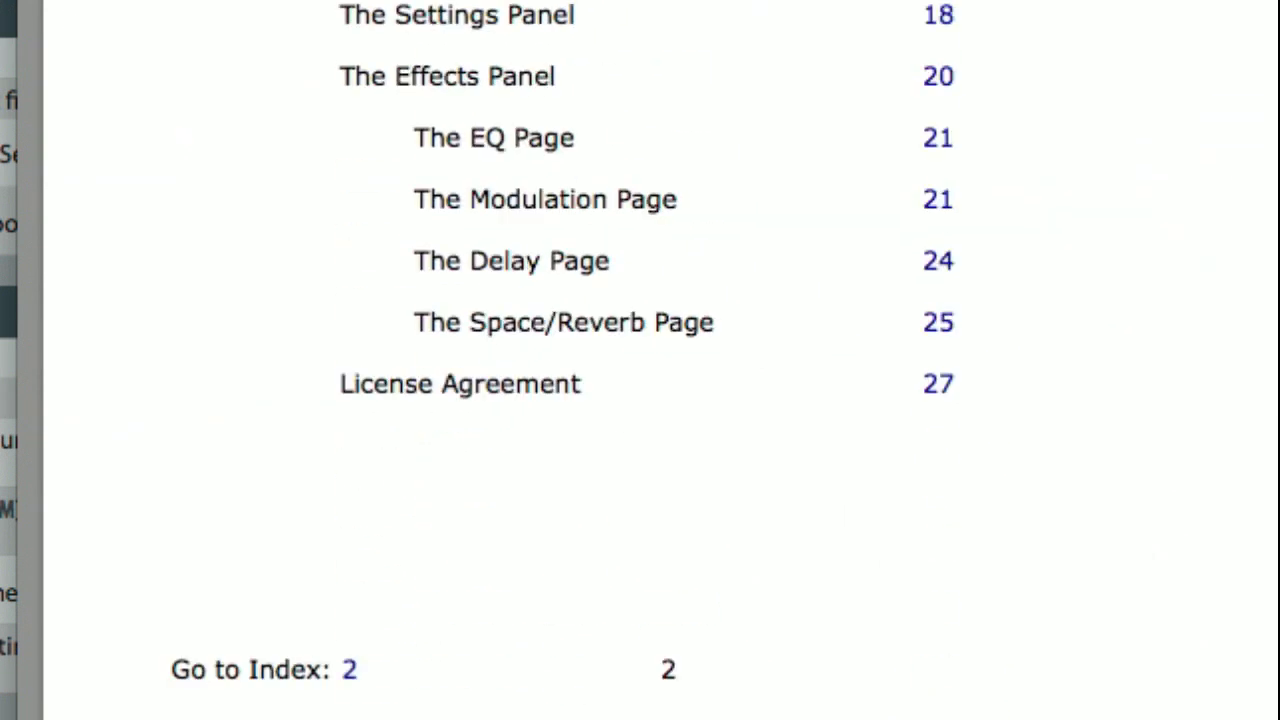
pyautogui.scroll(4, 660, 360)
pyautogui.scroll(2, 660, 360)
pyautogui.scroll(-12, 660, 360)
pyautogui.scroll(-10, 660, 360)
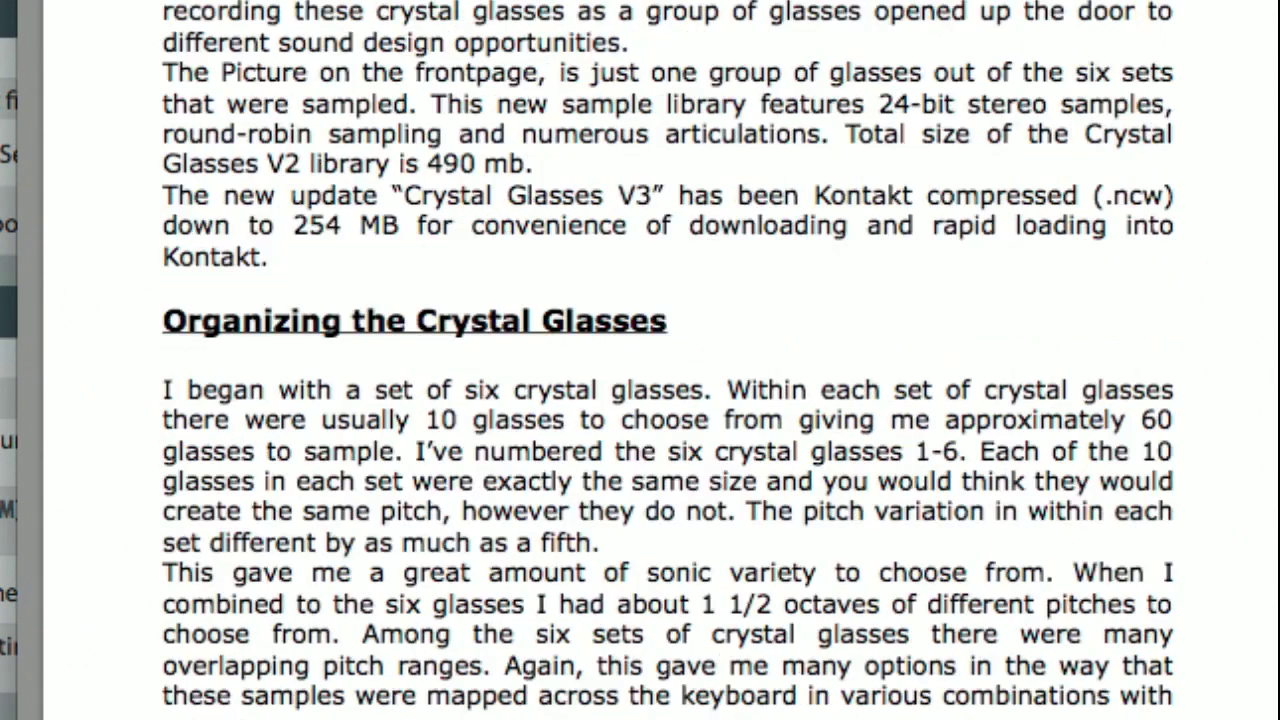
pyautogui.scroll(1, 660, 360)
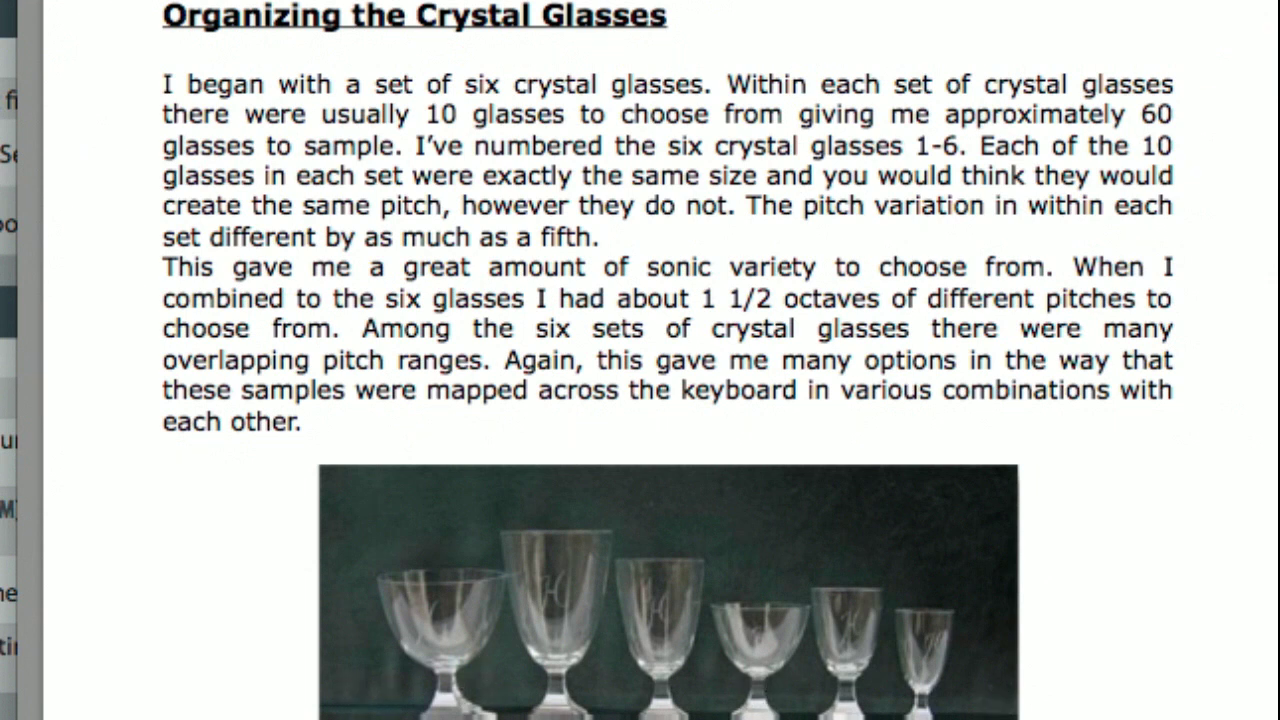
pyautogui.scroll(-20, 660, 360)
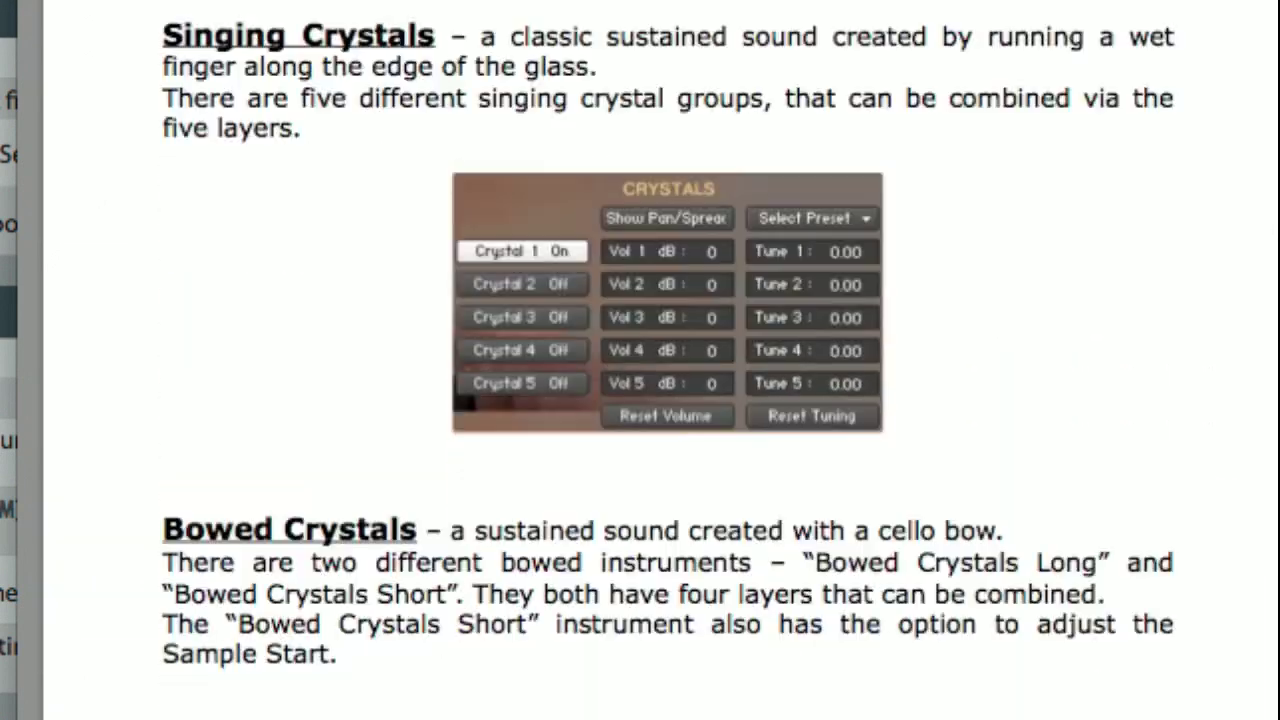
pyautogui.scroll(-15, 660, 360)
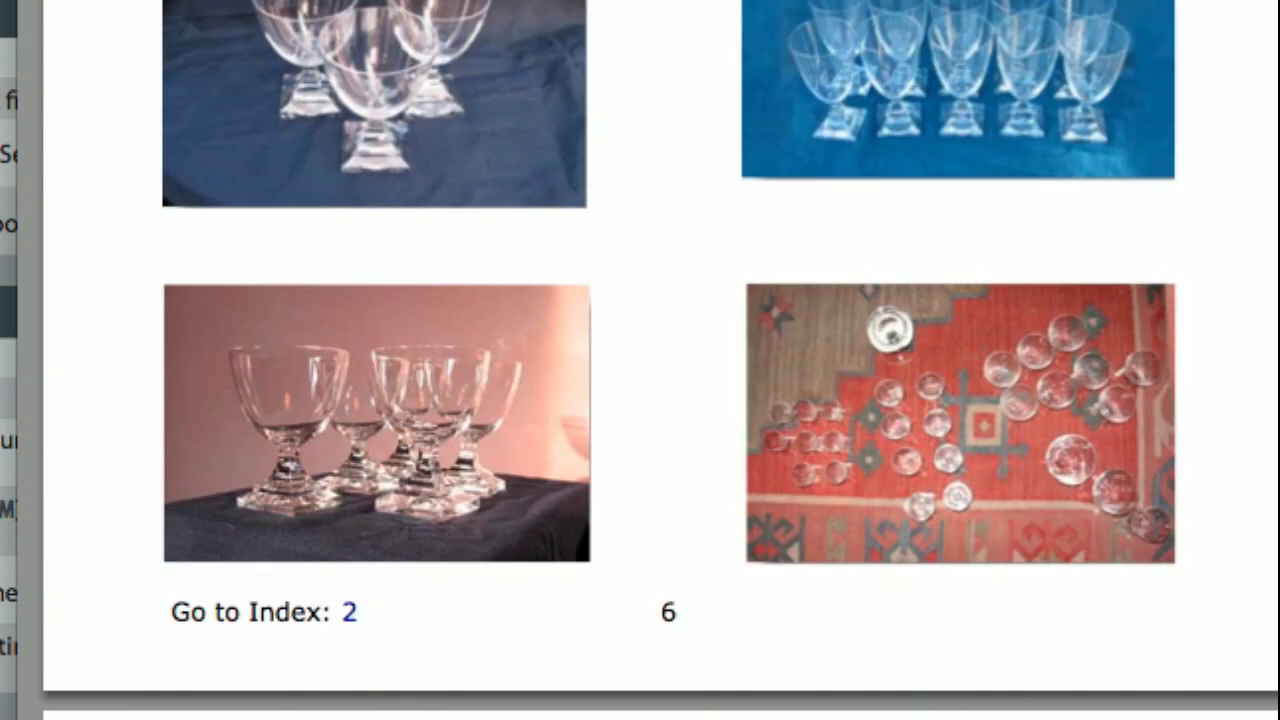
pyautogui.scroll(4, 660, 360)
pyautogui.scroll(-1, 660, 360)
pyautogui.scroll(1, 660, 360)
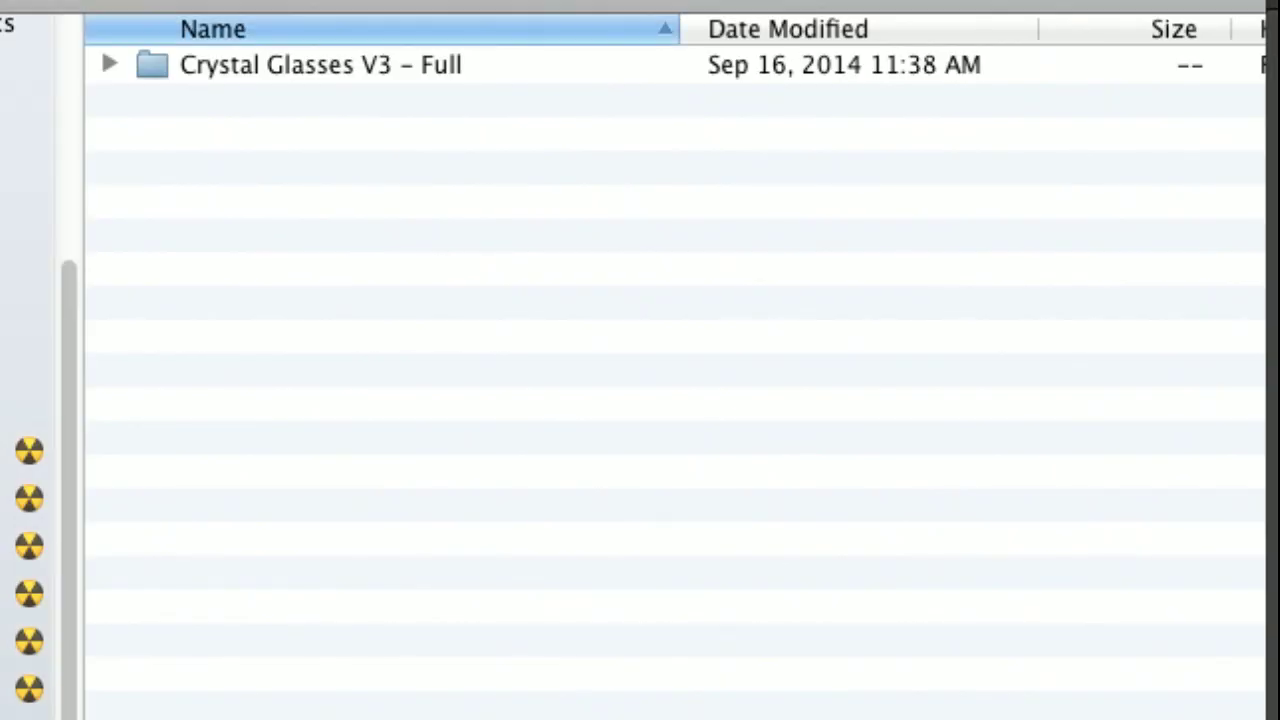
# - Open the Crystal Glasses V3 - Full folder, check the contents of its Documentation folder and return to the library's top level
pyautogui.doubleClick(146, 64)
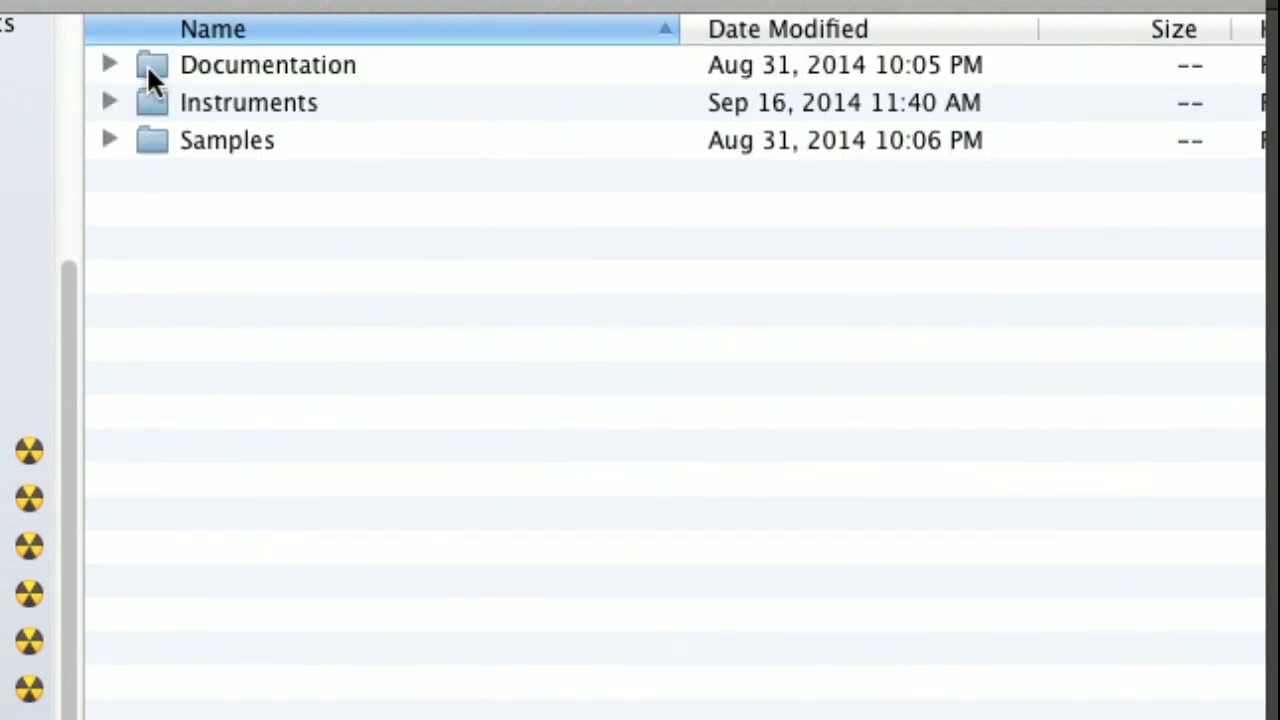
pyautogui.doubleClick(146, 64)
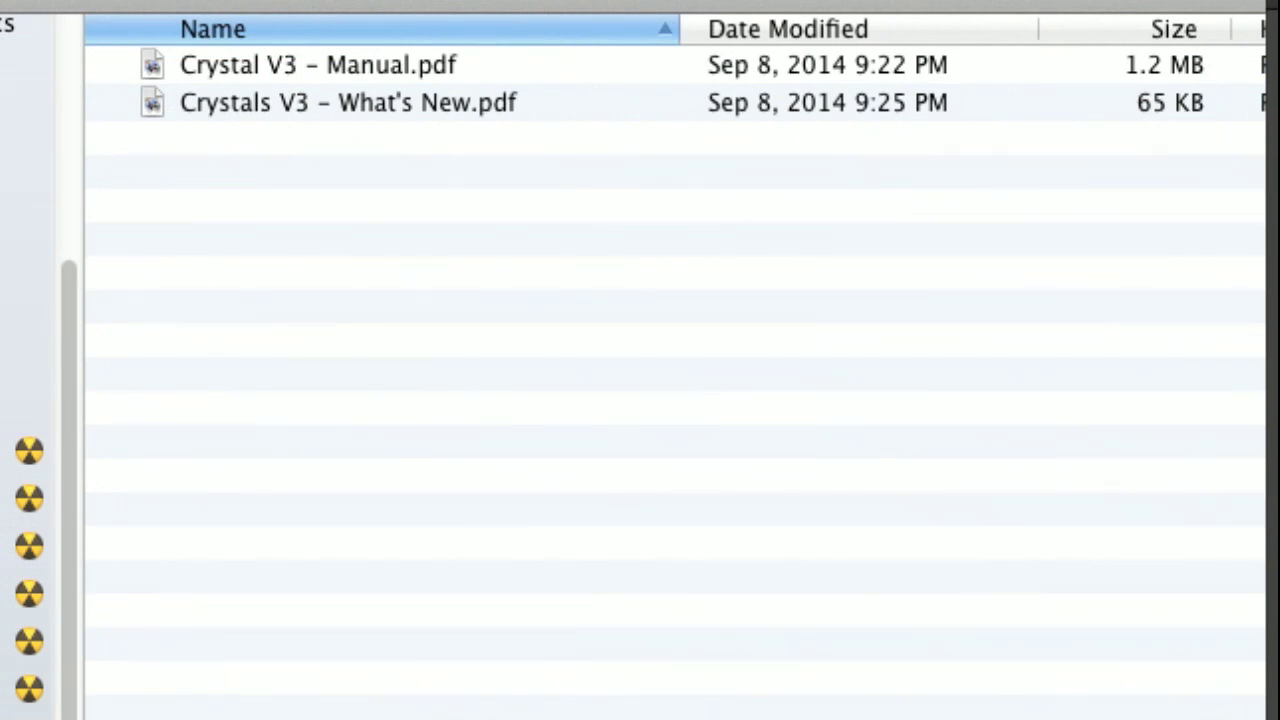
pyautogui.press('super+bracketleft')
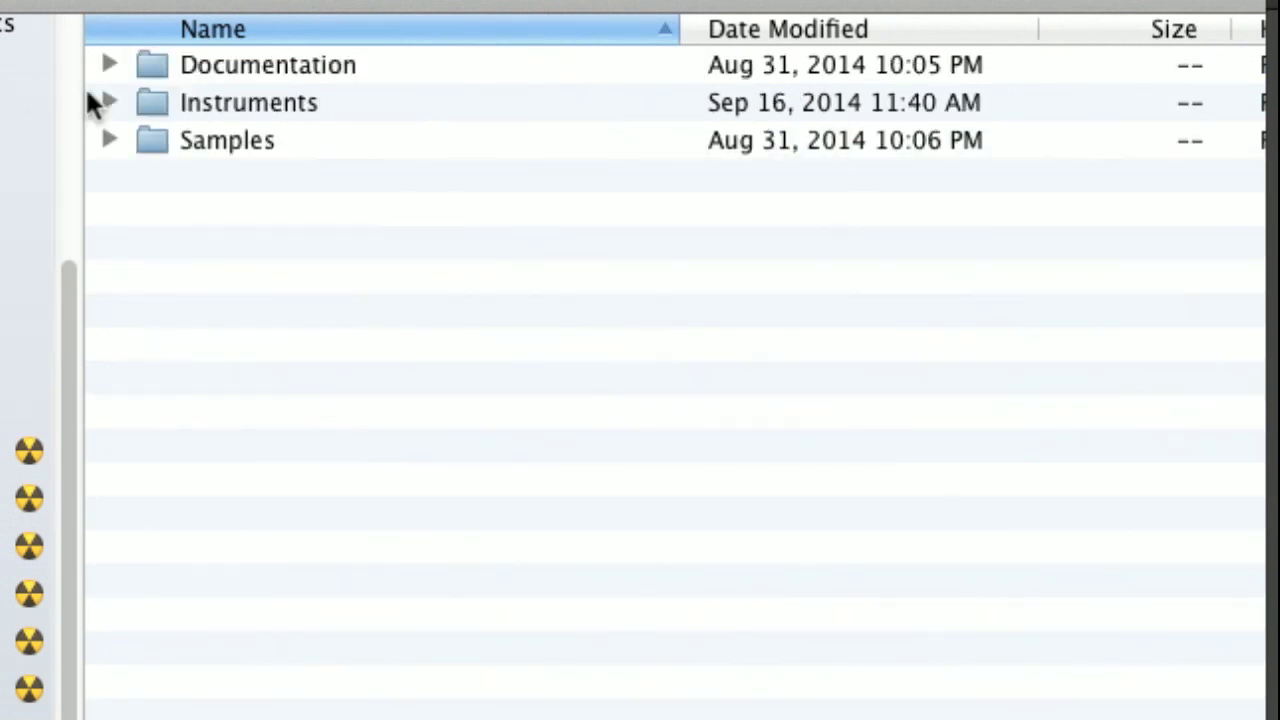
# - Browse the Instruments folder, viewing Singing Crystals with its Examples and the multis in Crystal Combos
pyautogui.doubleClick(151, 103)
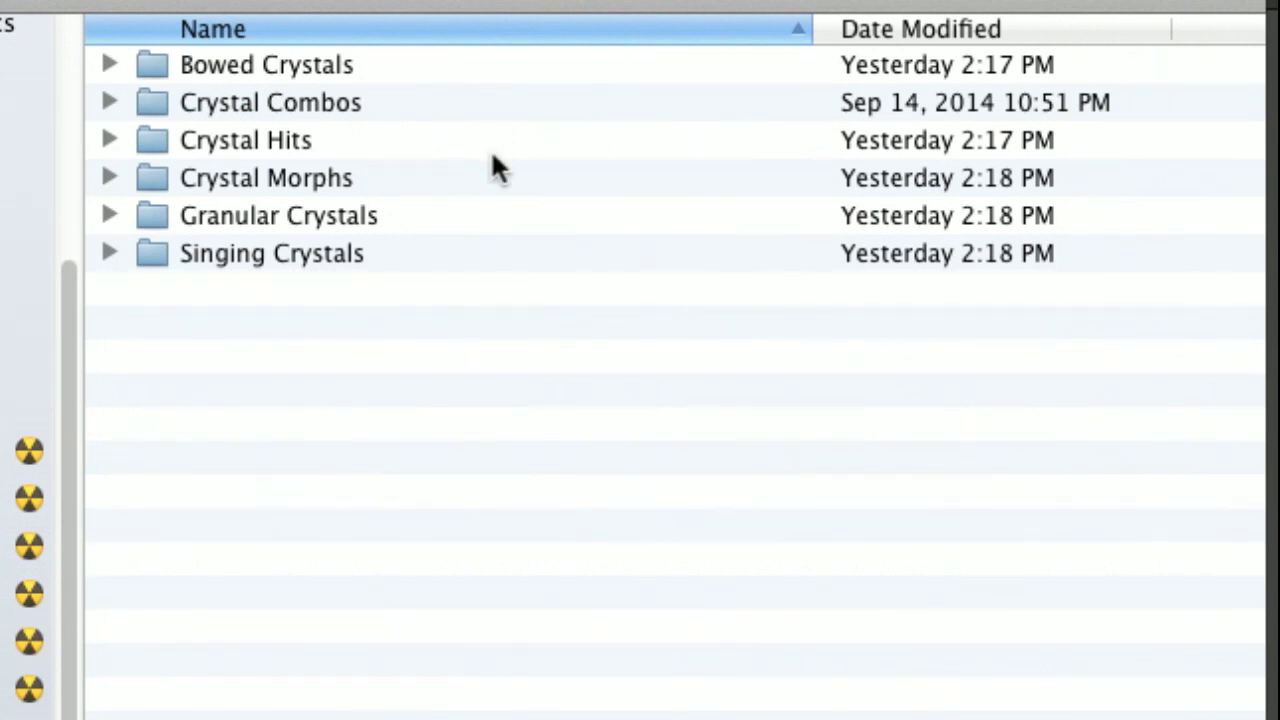
pyautogui.doubleClick(143, 257)
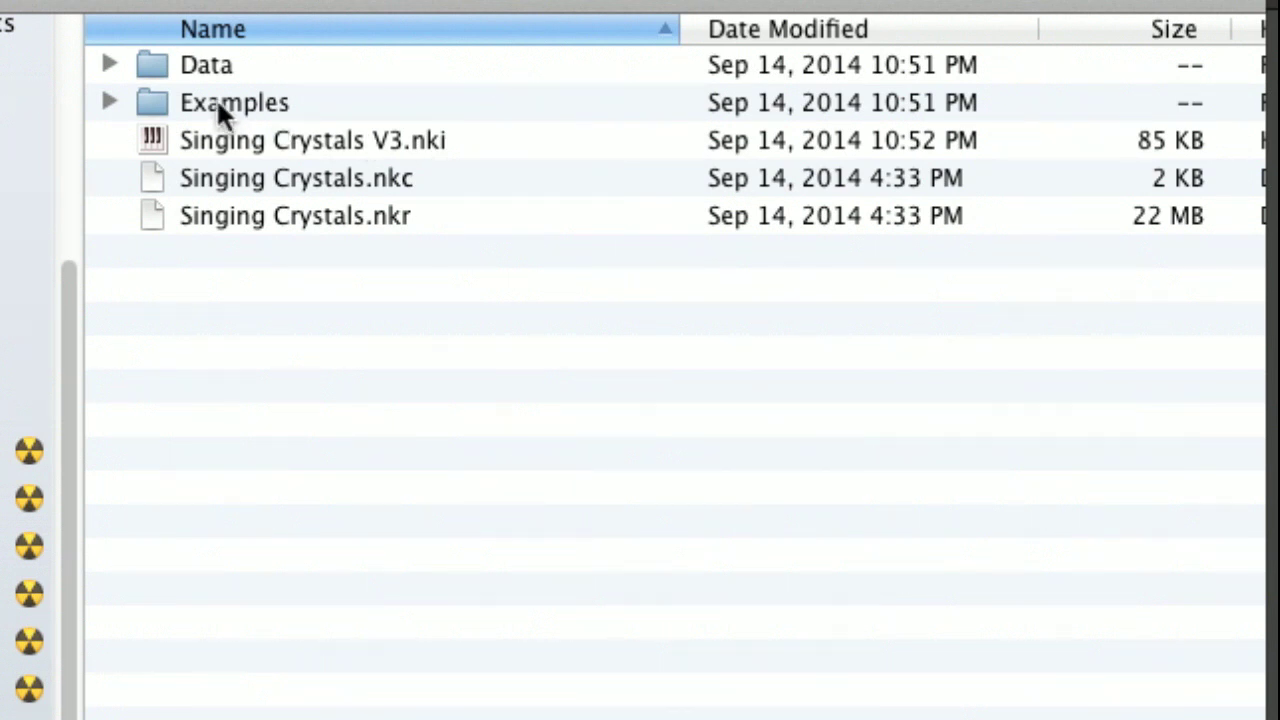
pyautogui.doubleClick(154, 96)
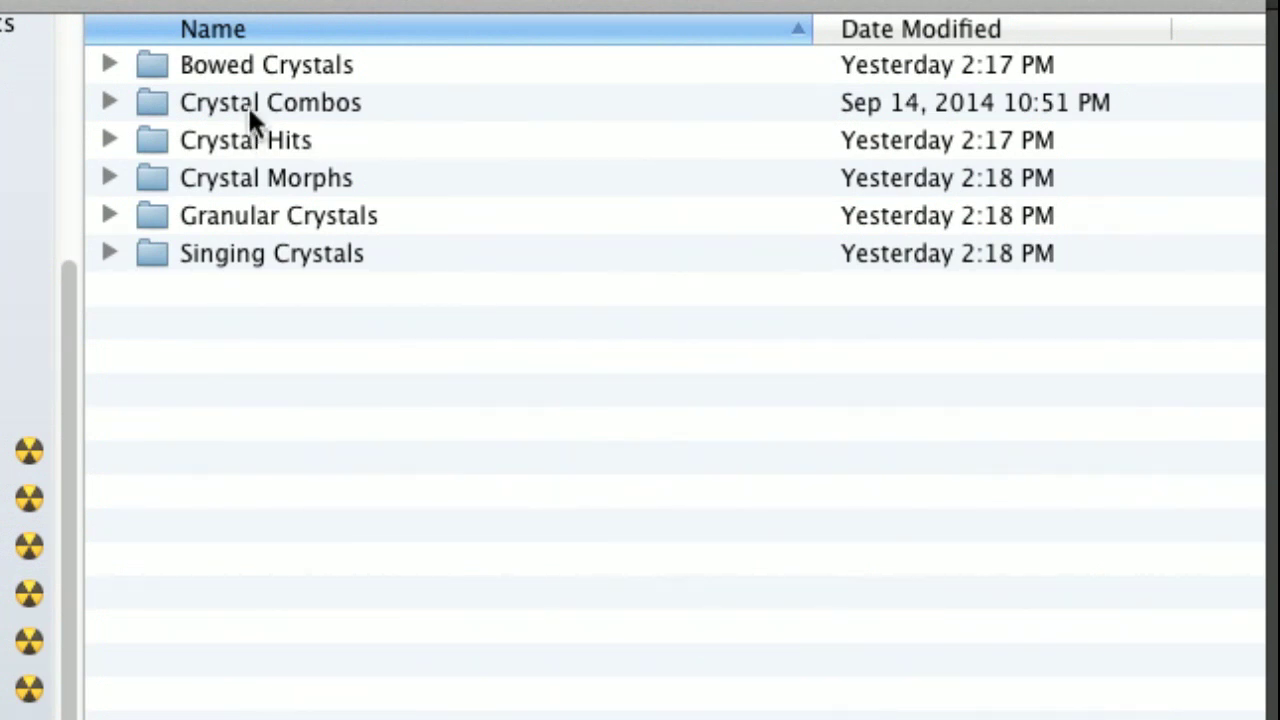
pyautogui.doubleClick(149, 101)
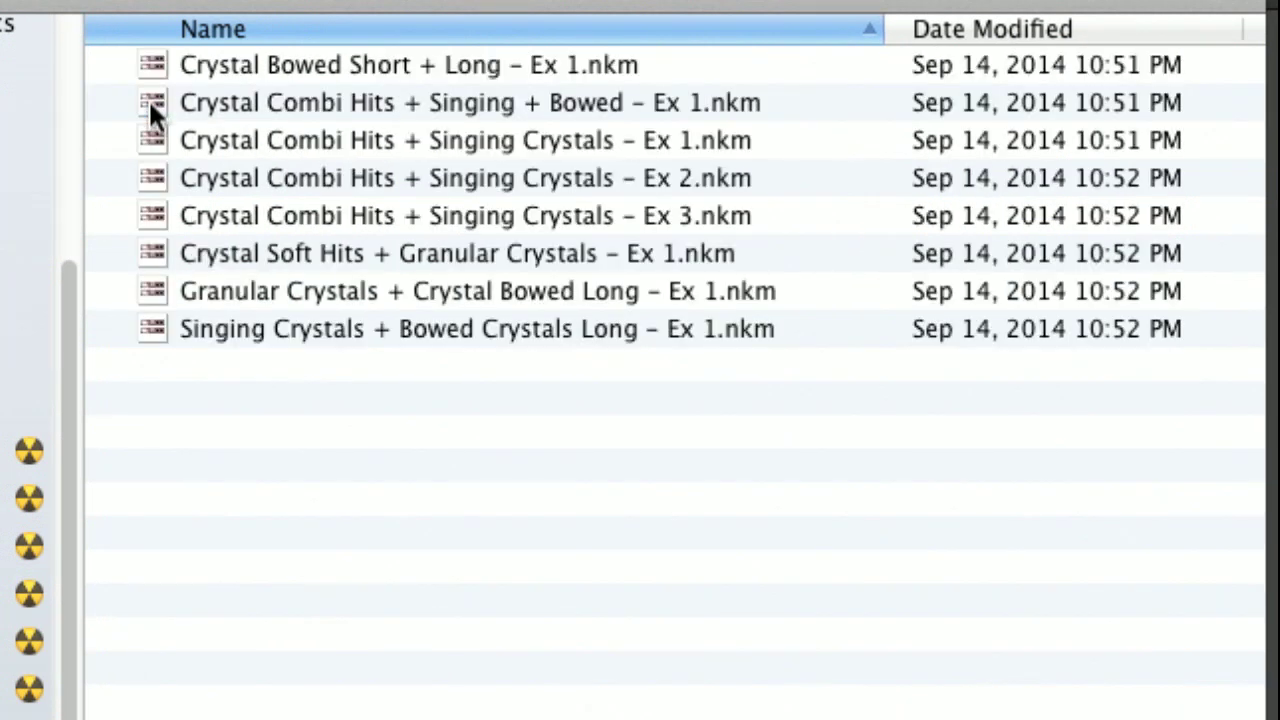
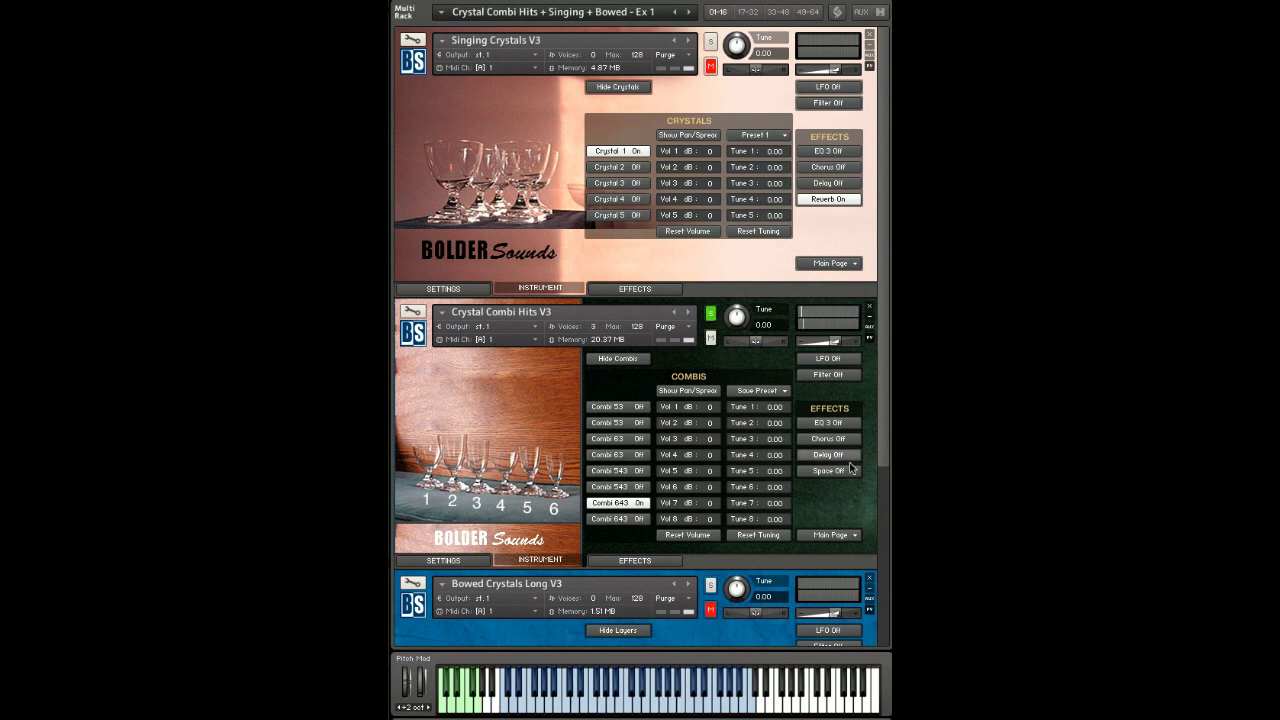
# - Solo Bowed Crystals Long V3 in the Hits + Singing + Bowed multi to audition it, and release the solo
pyautogui.scroll(-4, 873, 516)
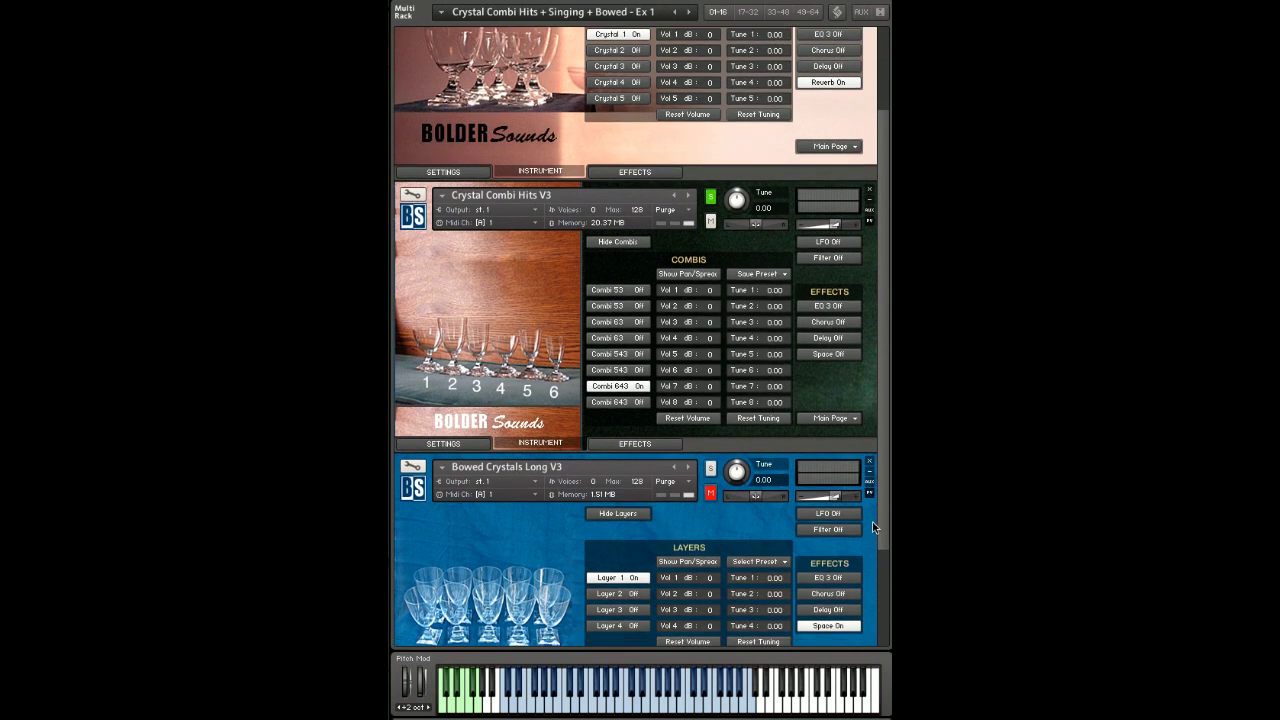
pyautogui.click(710, 469)
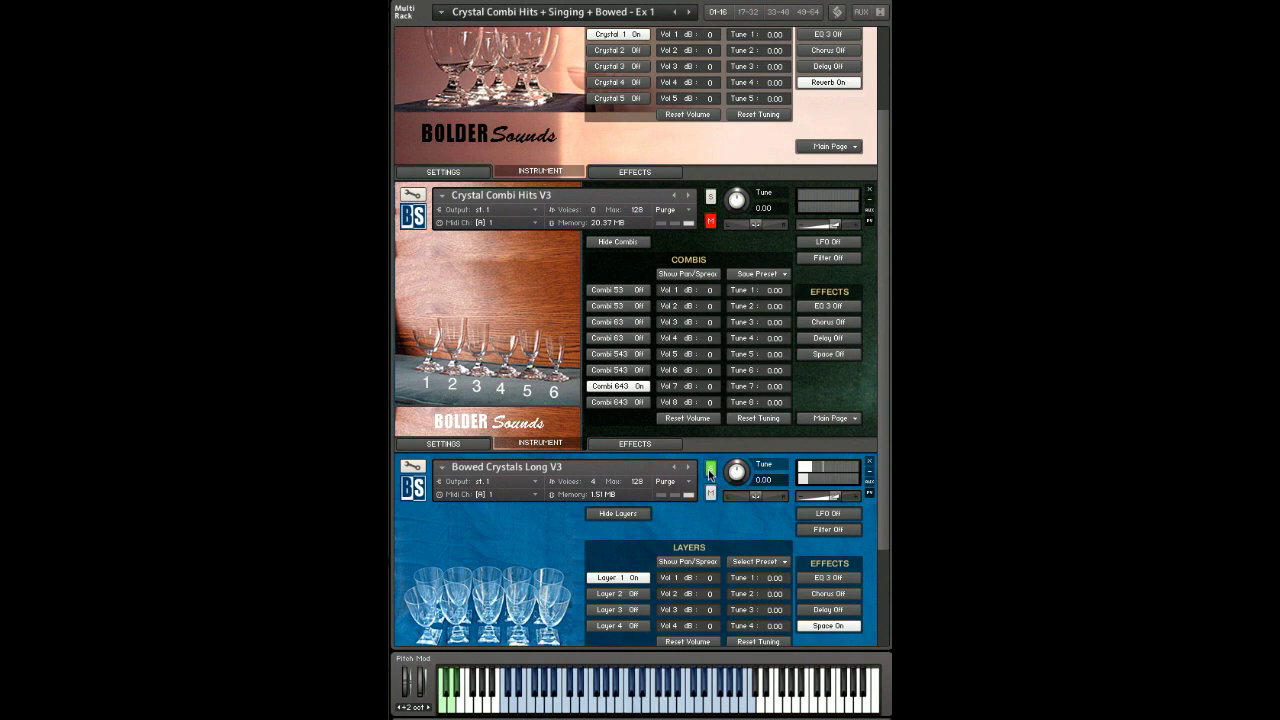
pyautogui.click(710, 472)
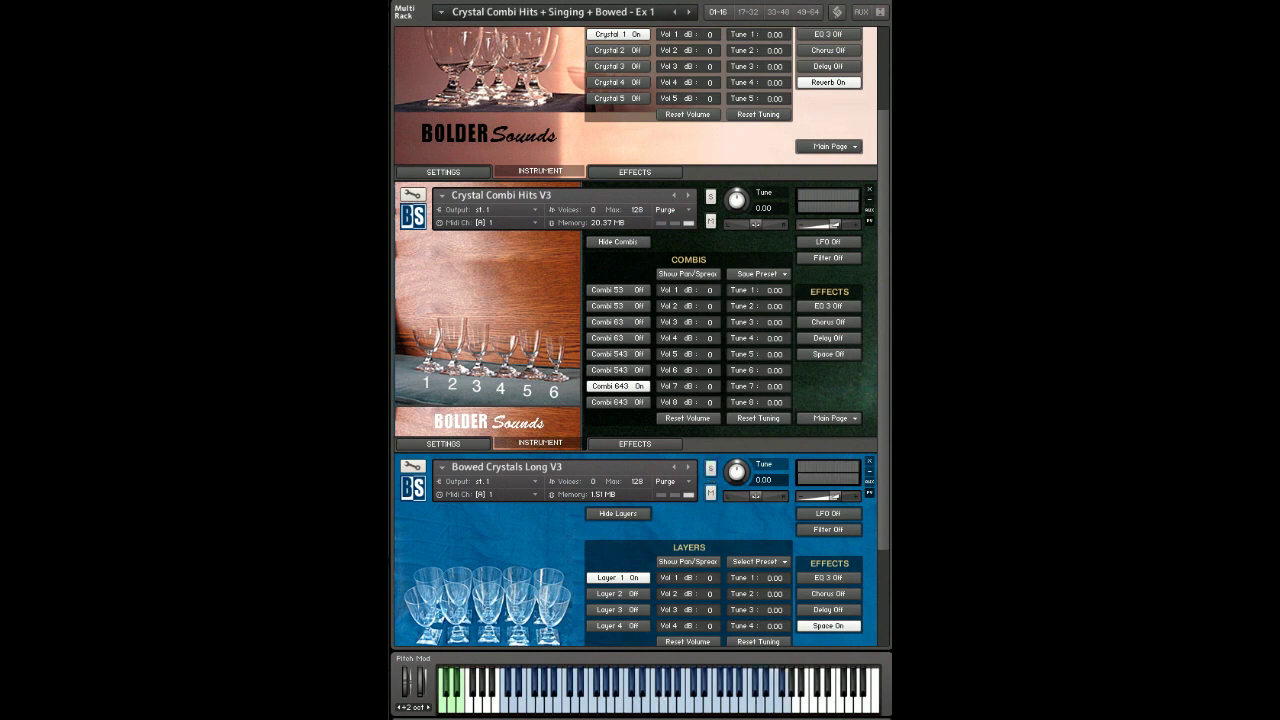
pyautogui.scroll(-2, 879, 112)
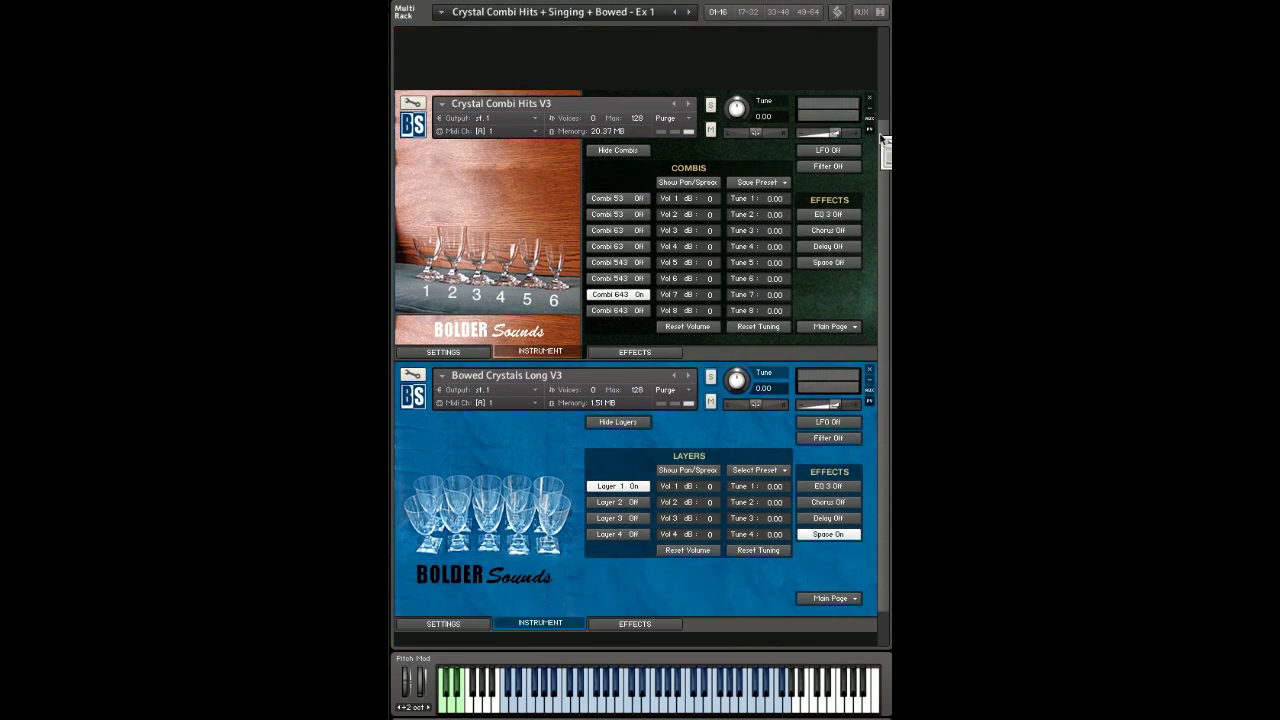
pyautogui.scroll(4, 888, 118)
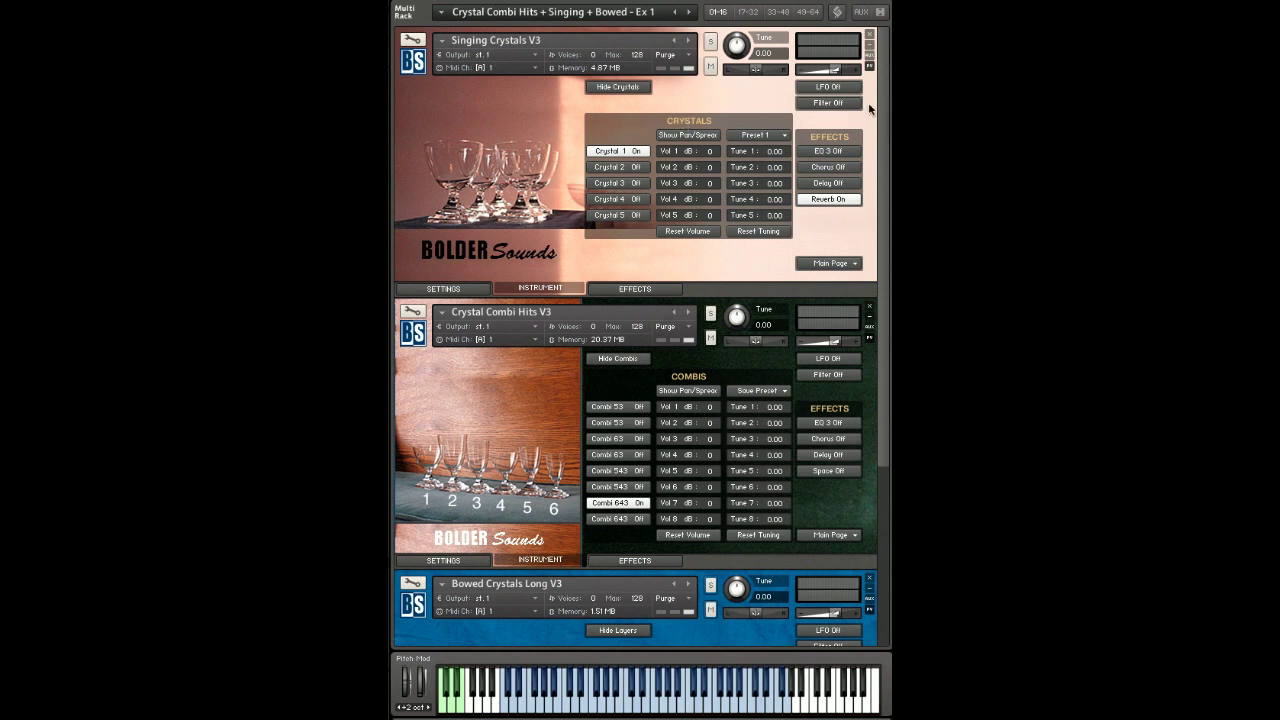
pyautogui.scroll(-2, 882, 107)
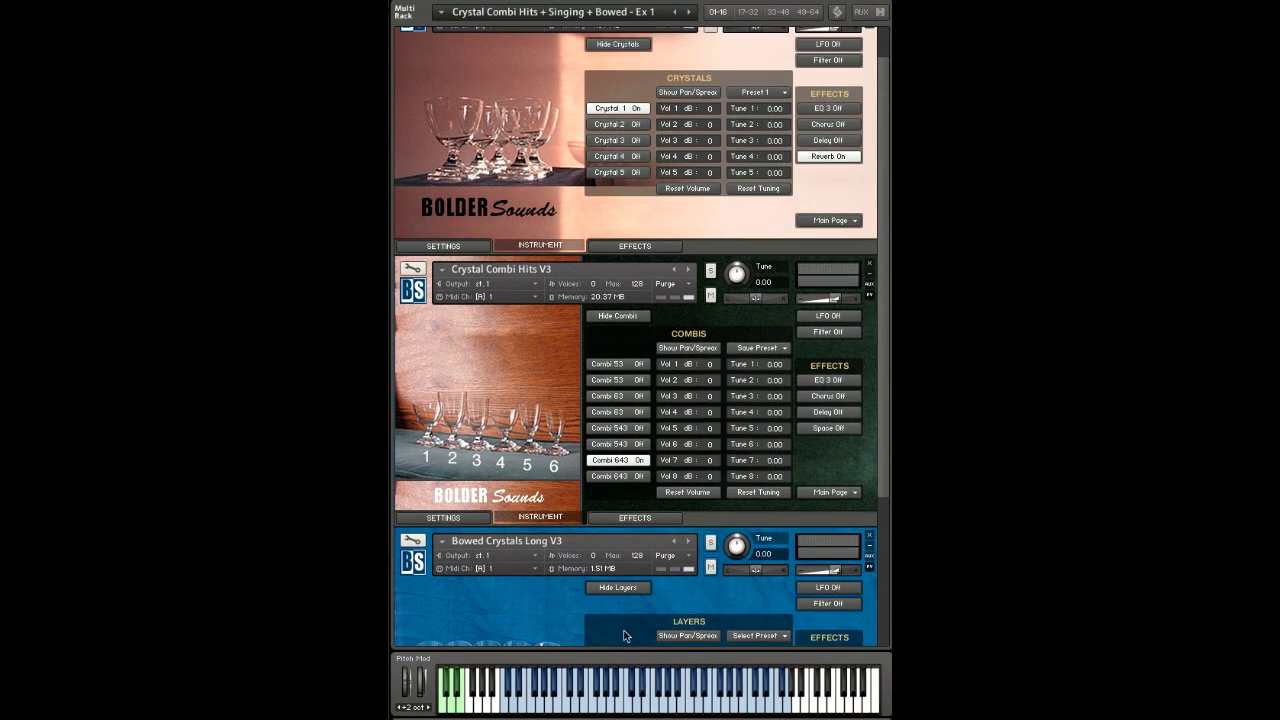
pyautogui.scroll(-6, 884, 396)
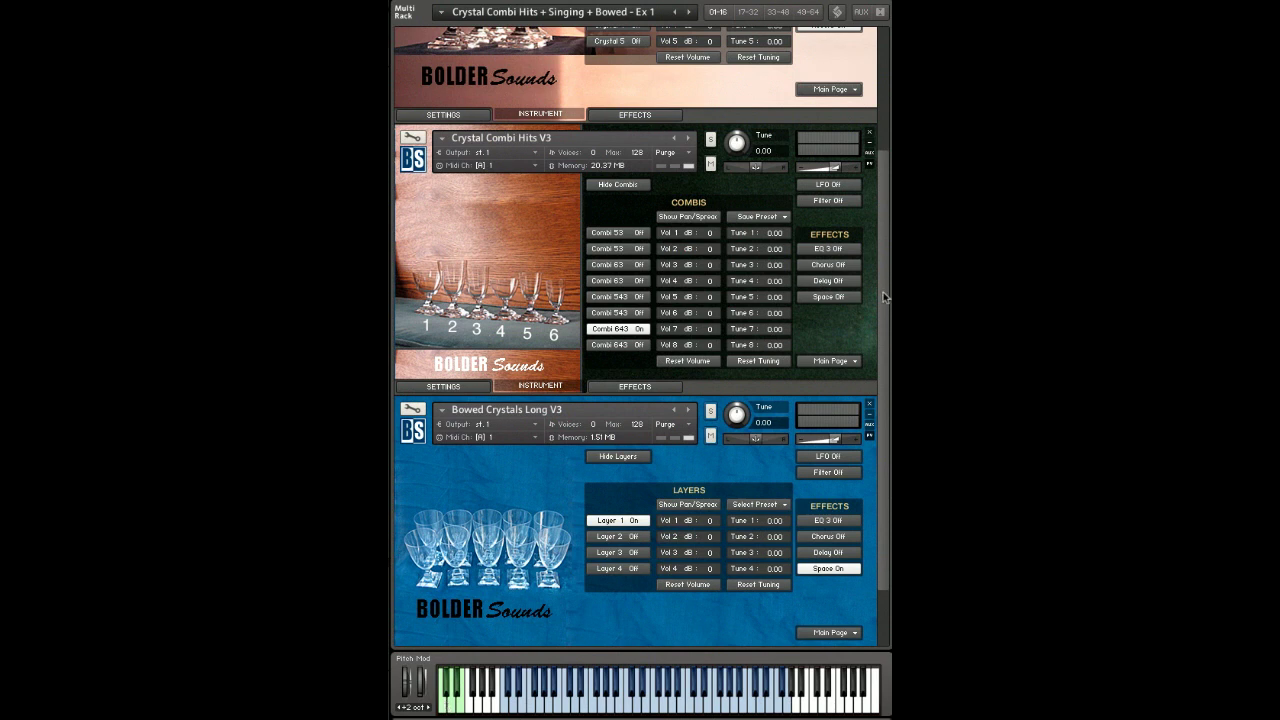
pyautogui.scroll(4, 888, 260)
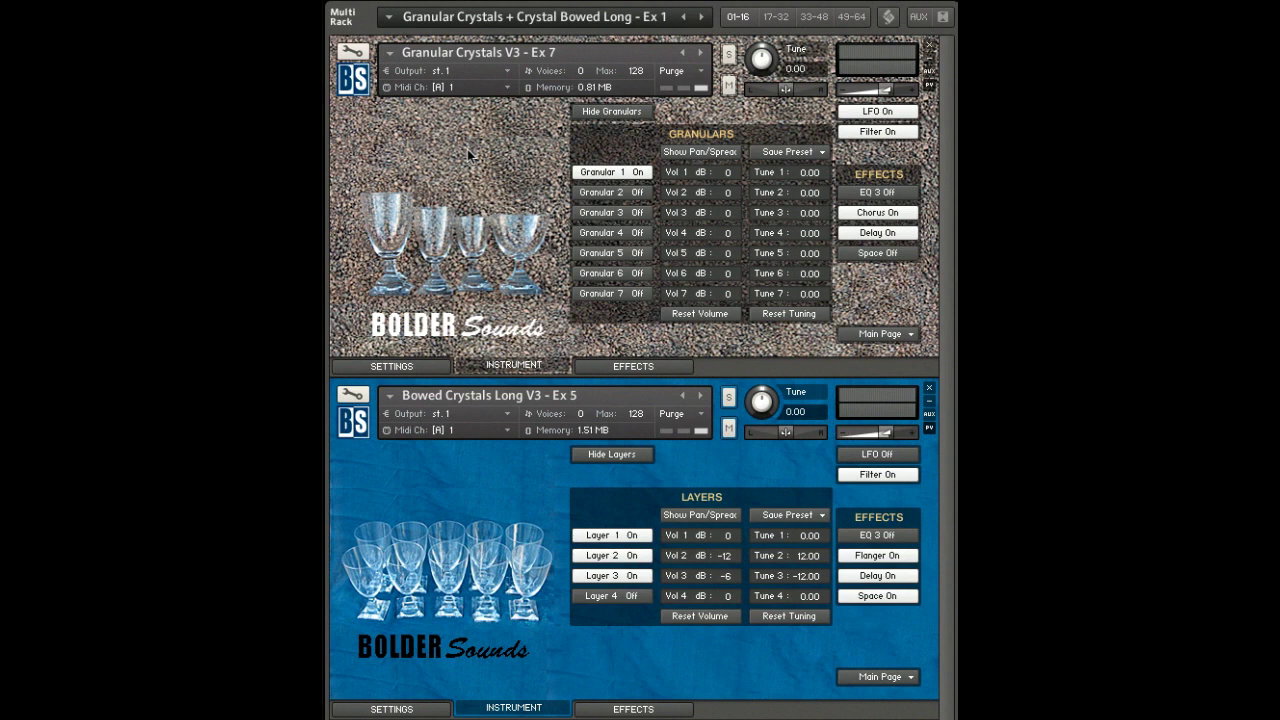
# - Audition Granular Crystals V3 - Ex 7 and Bowed Crystals Long V3 - Ex 5 by soloing each in turn and releasing the solo
pyautogui.click(729, 55)
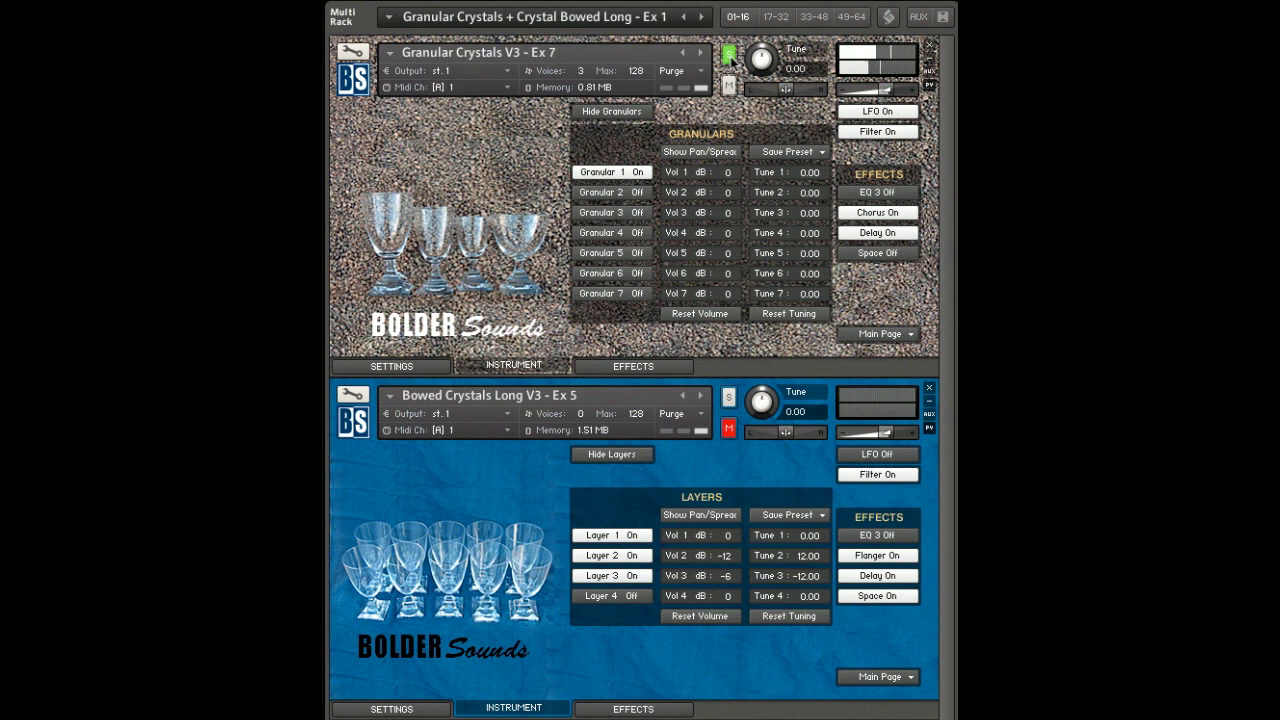
pyautogui.click(728, 398)
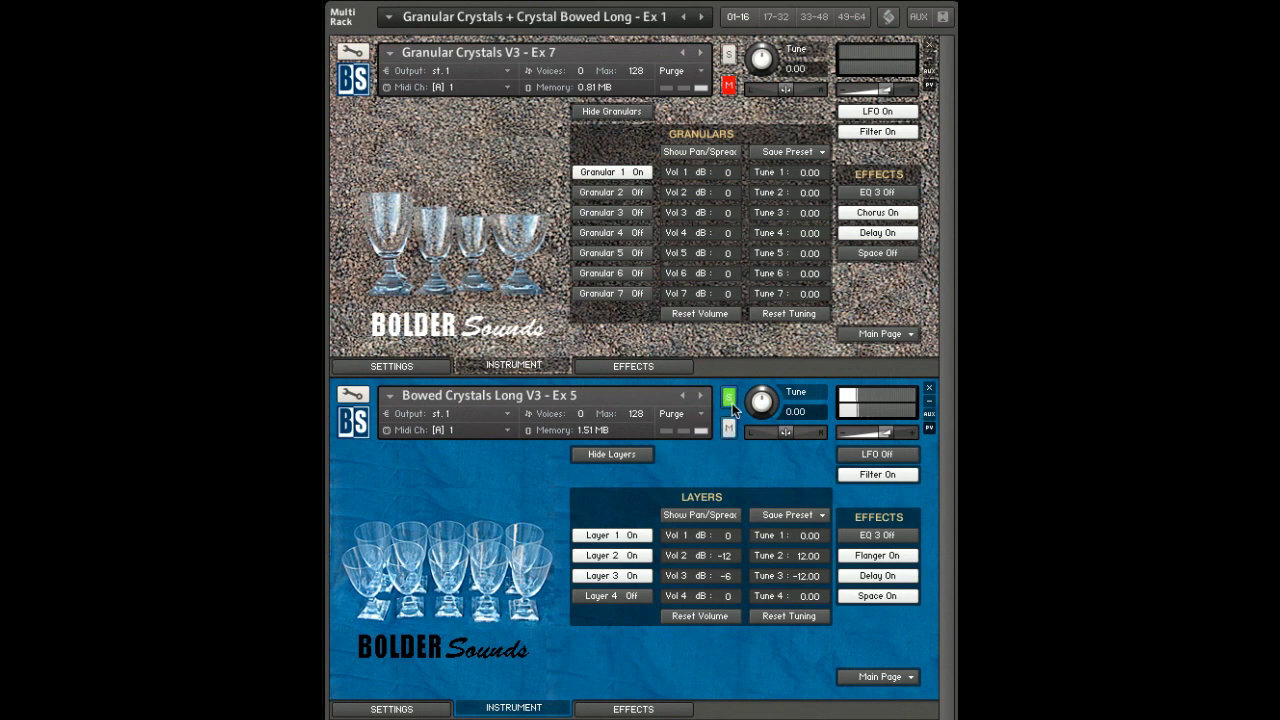
pyautogui.click(730, 399)
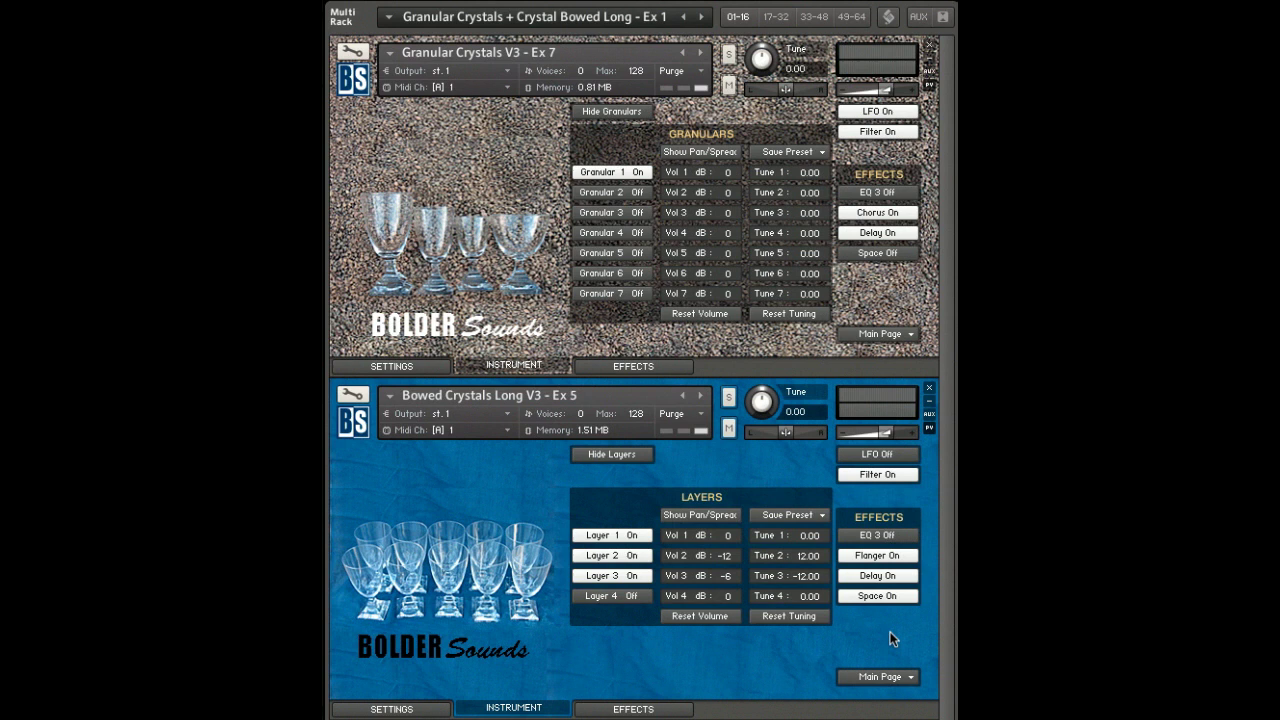
pyautogui.click(729, 397)
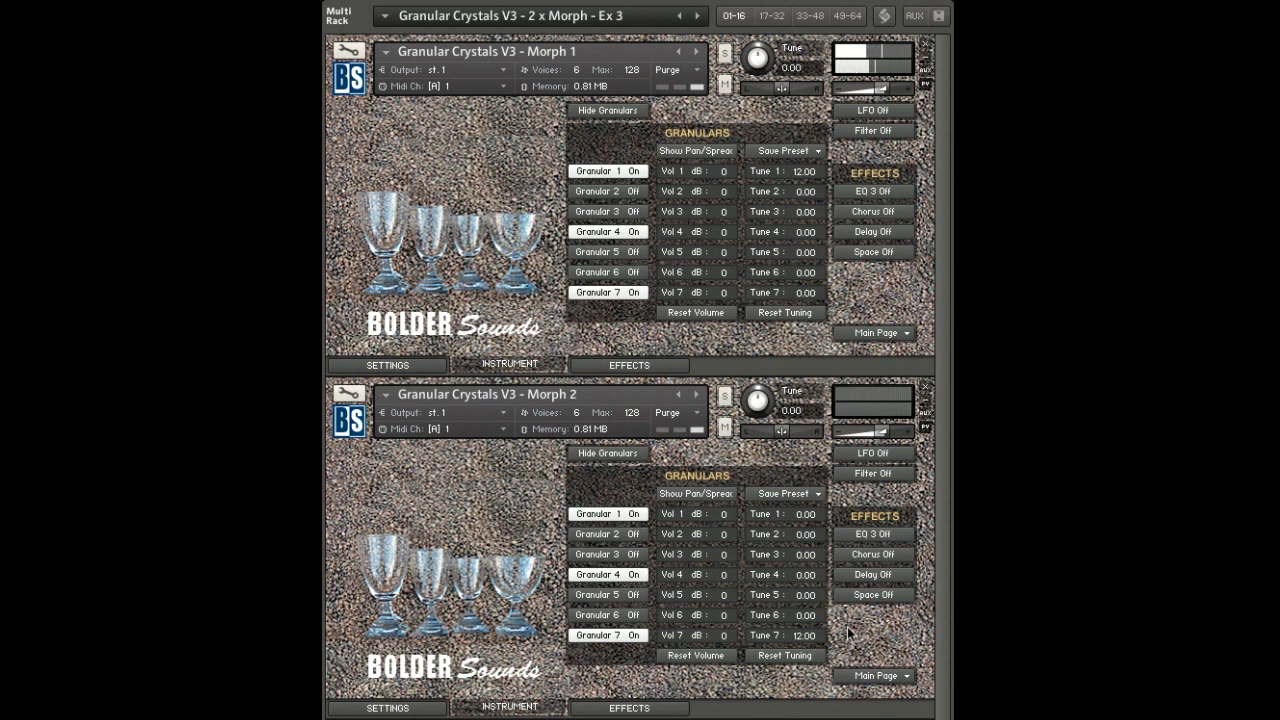
# - In the Granular Crystals V3 - Morph 2 instrument, switch off Granular 1, 4 and 7 and switch on Granular 2, 3 and 6
pyautogui.click(622, 643)
pyautogui.click(626, 580)
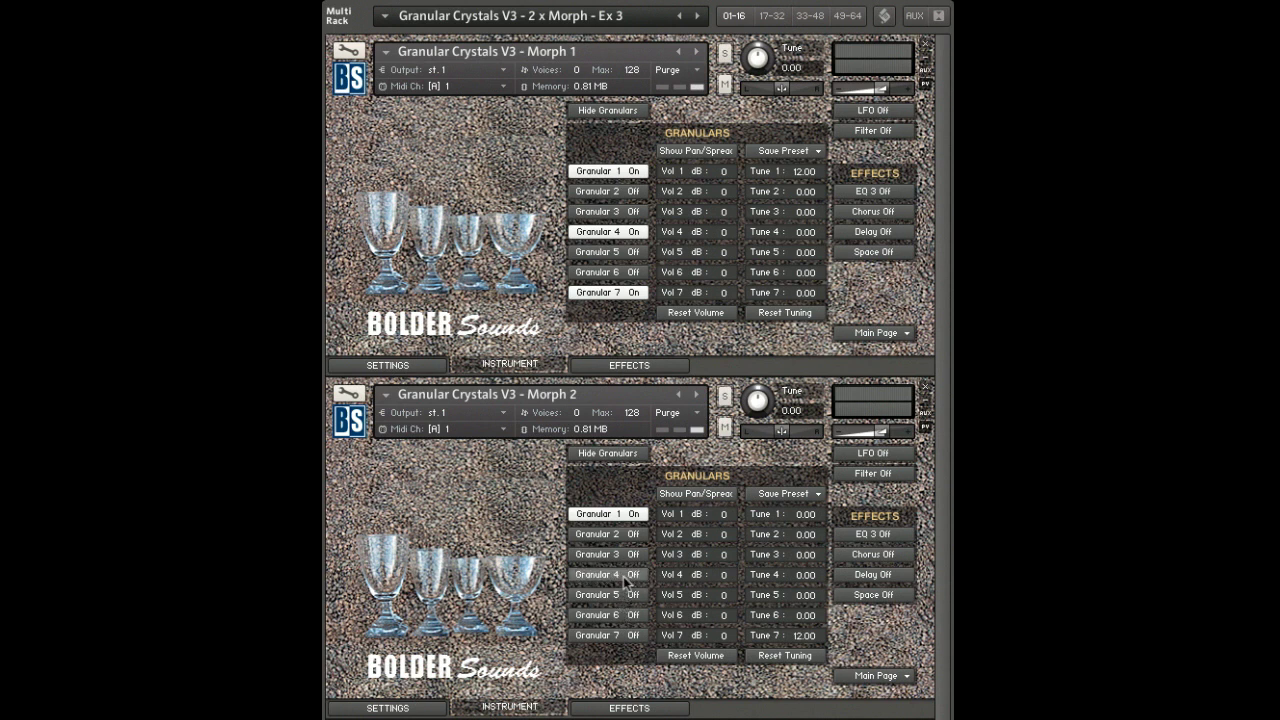
pyautogui.click(627, 534)
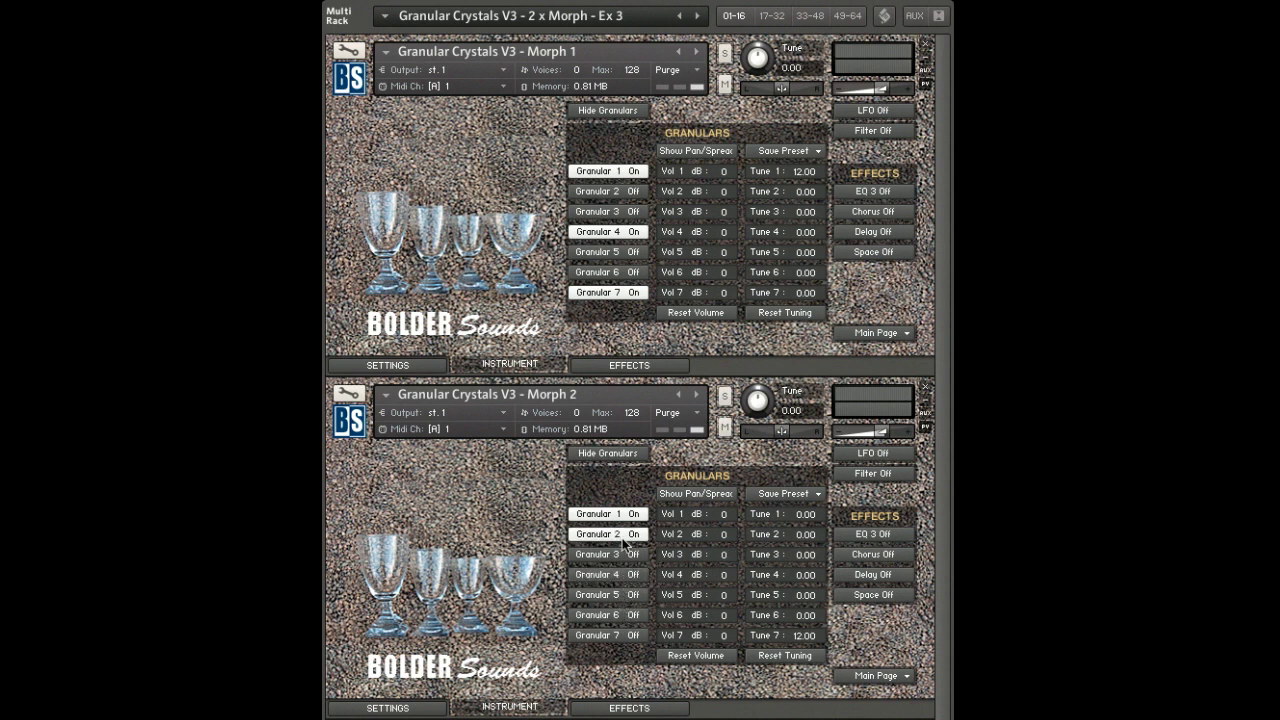
pyautogui.click(626, 515)
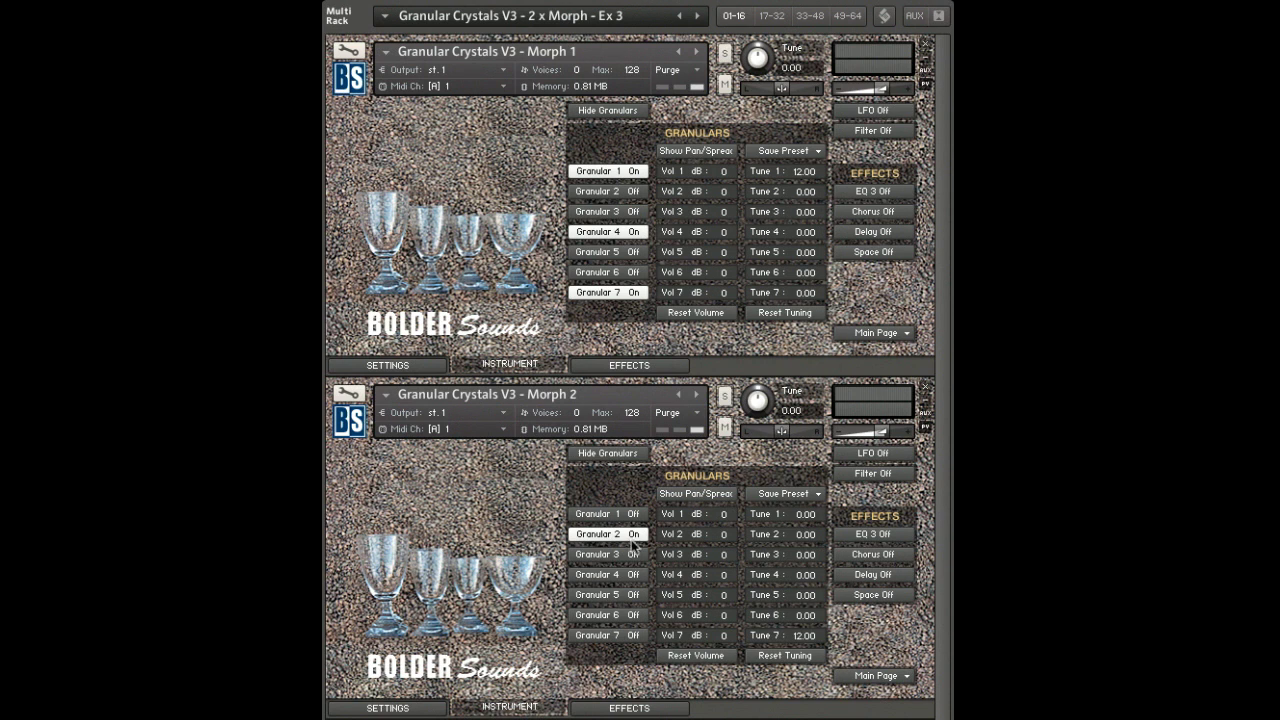
pyautogui.click(633, 555)
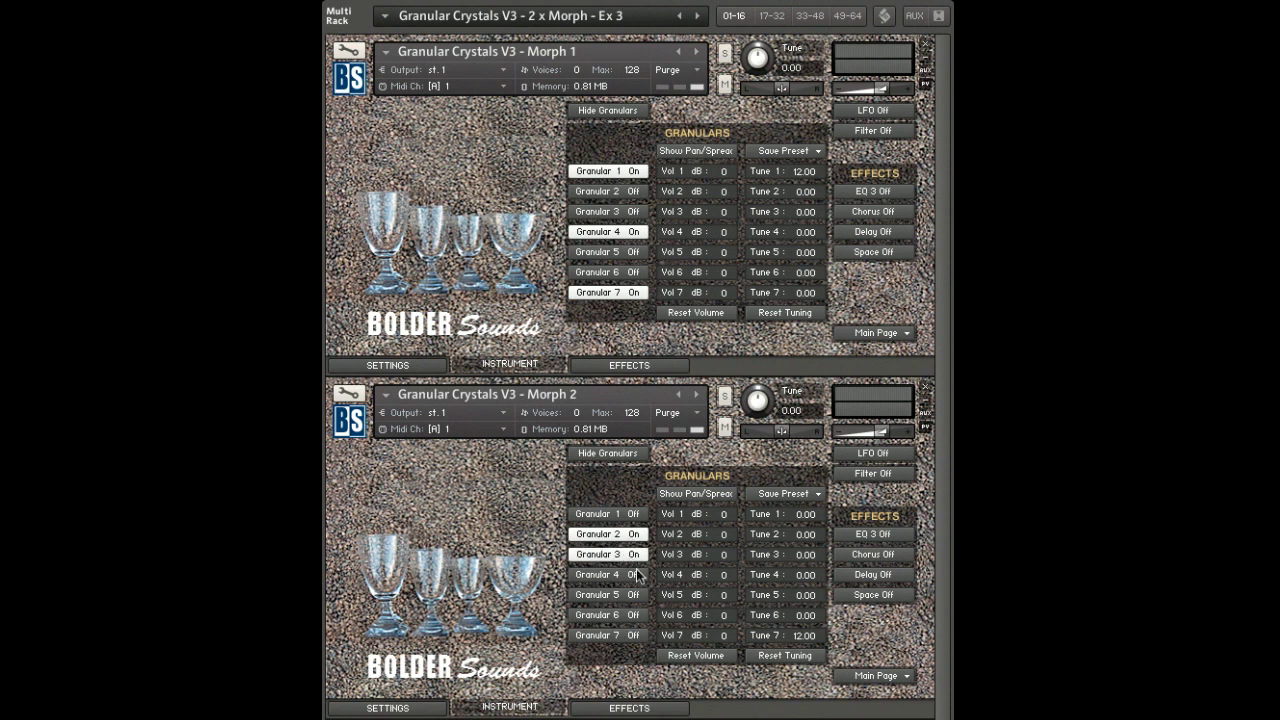
pyautogui.click(613, 616)
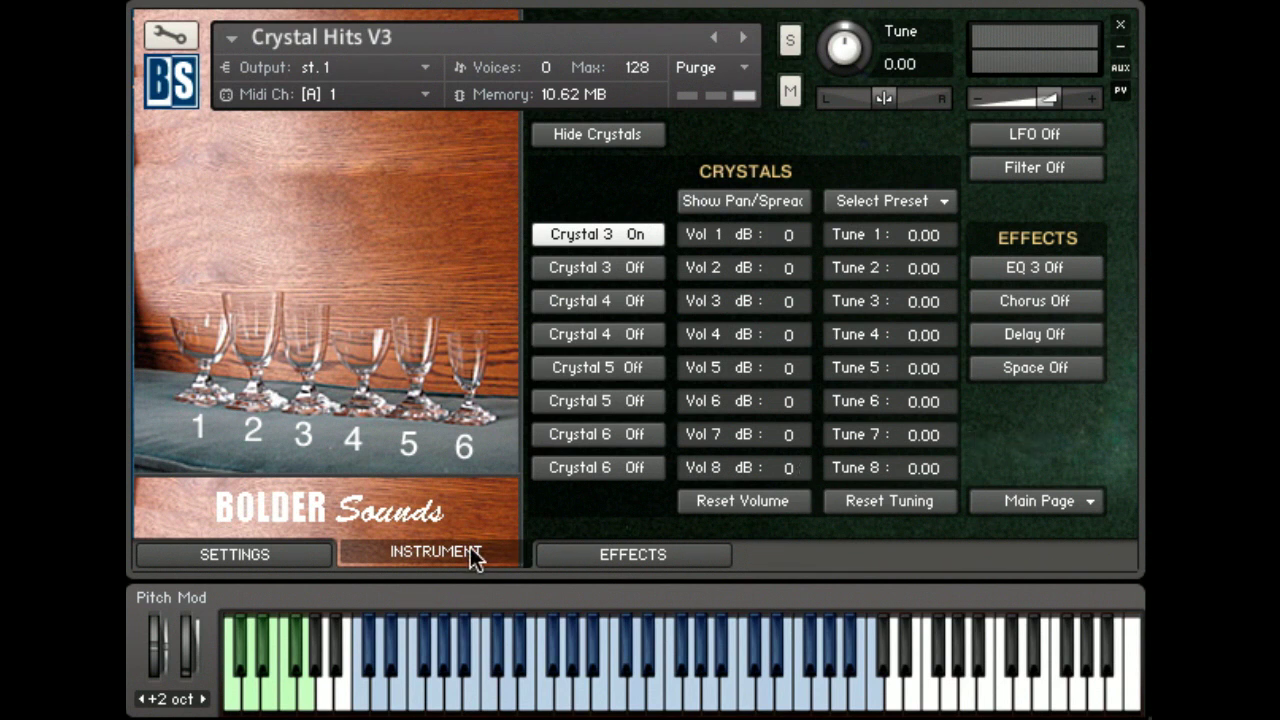
# - Look through the page choices available for the Instrument, Effects and Settings sections of Crystal Hits V3, keeping each current page
pyautogui.click(1060, 510)
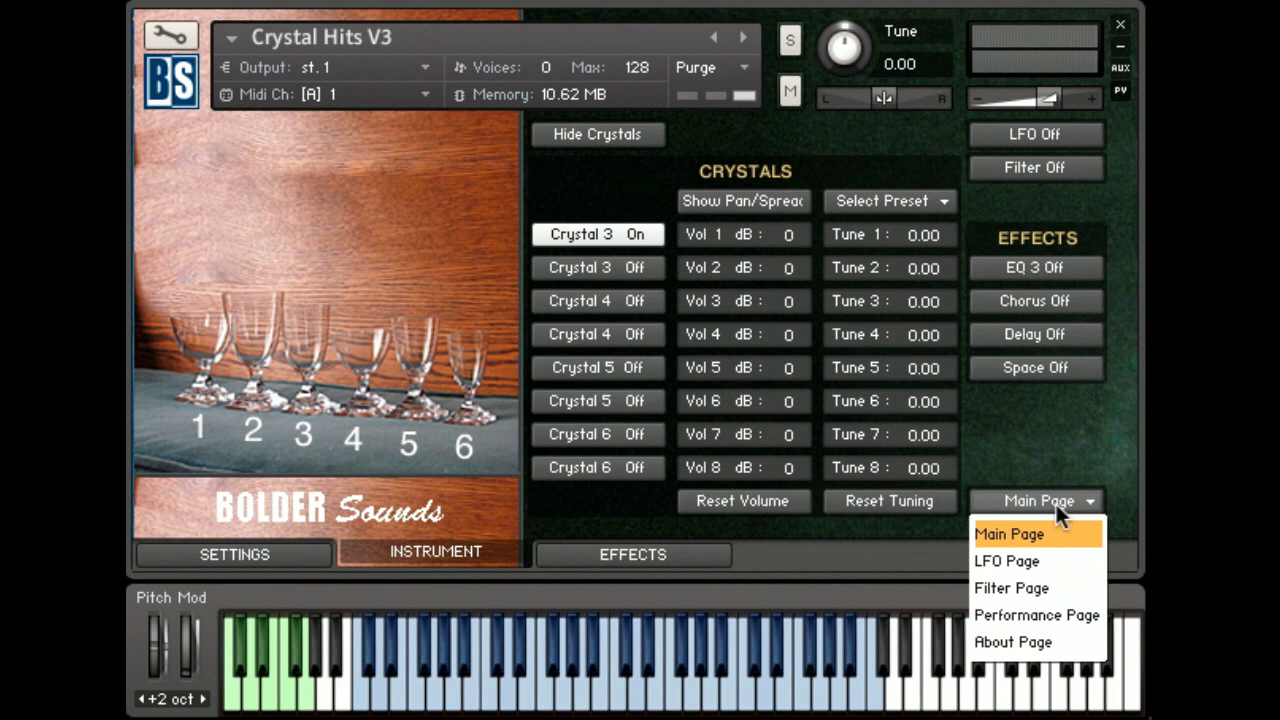
pyautogui.click(606, 528)
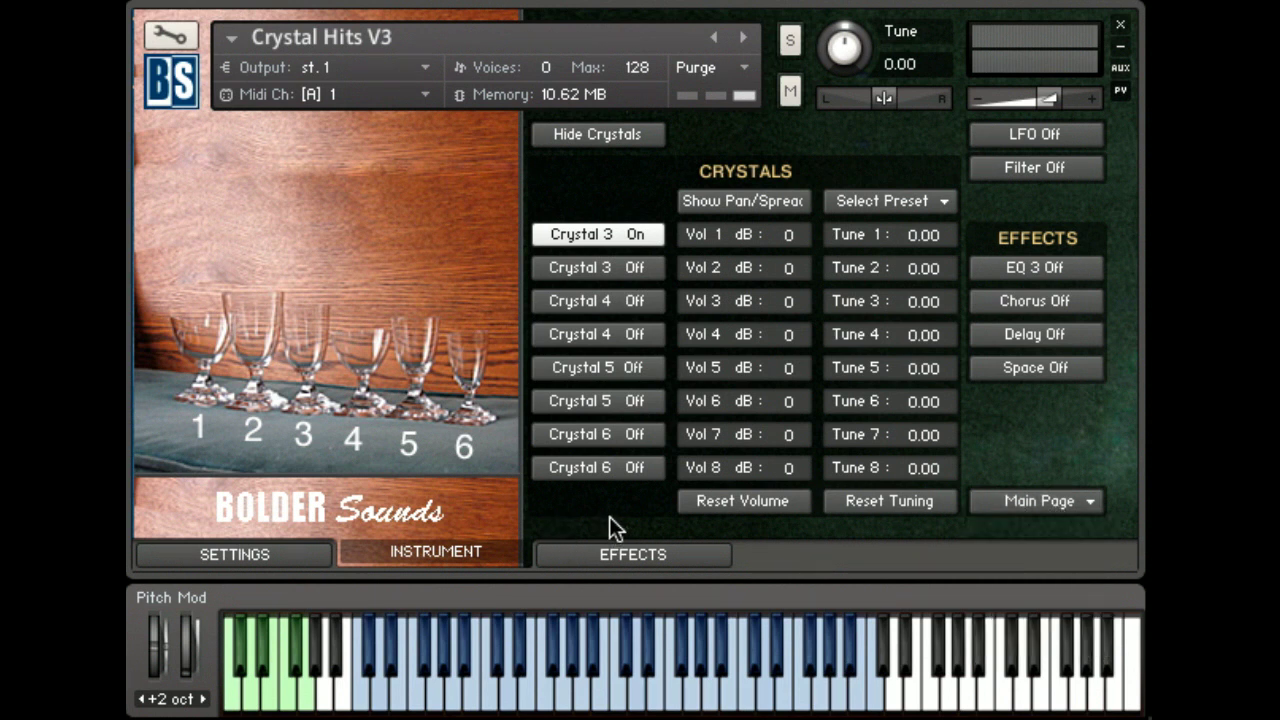
pyautogui.click(608, 555)
pyautogui.click(1066, 503)
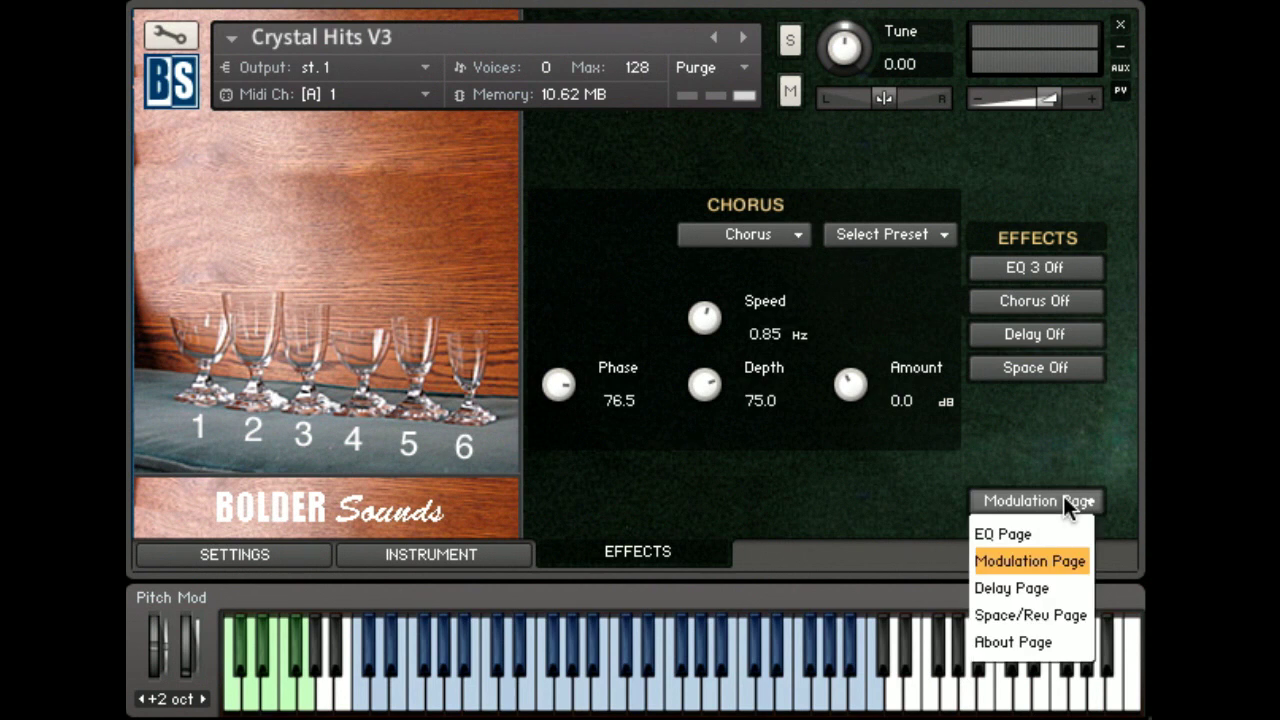
pyautogui.click(1059, 456)
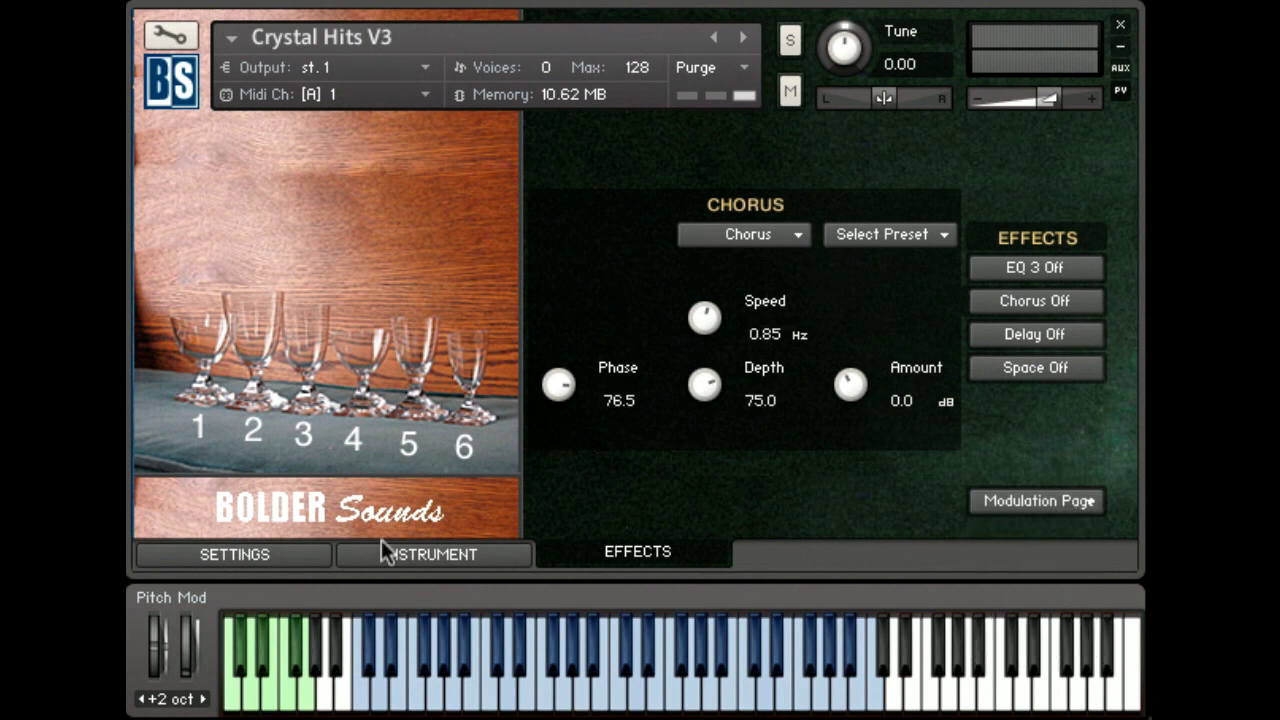
pyautogui.click(243, 552)
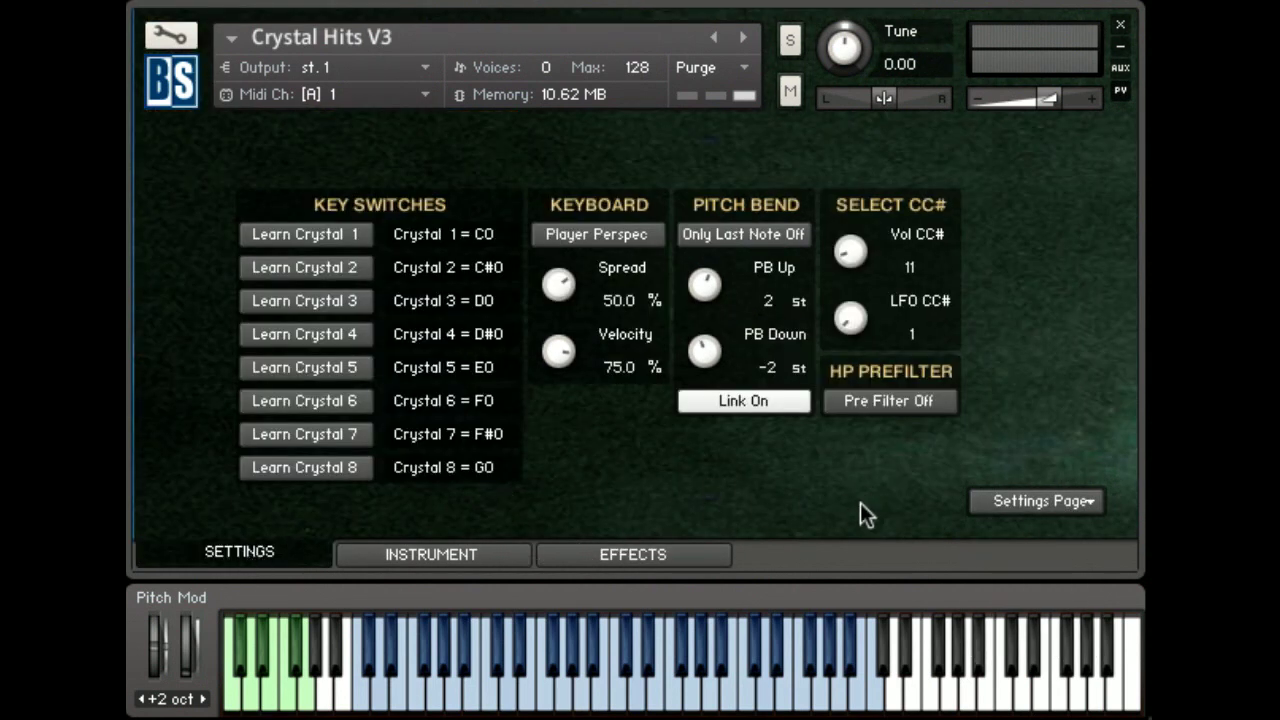
pyautogui.click(1086, 505)
pyautogui.click(1075, 438)
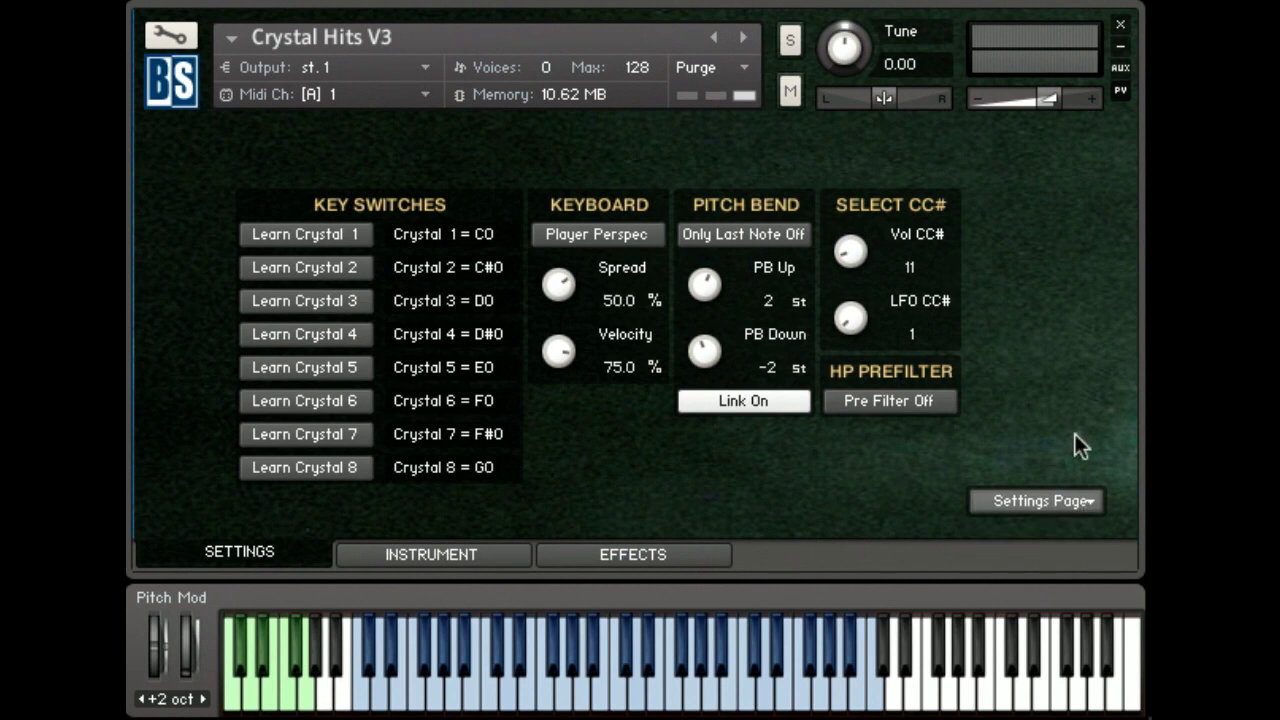
pyautogui.click(1039, 505)
pyautogui.click(1057, 453)
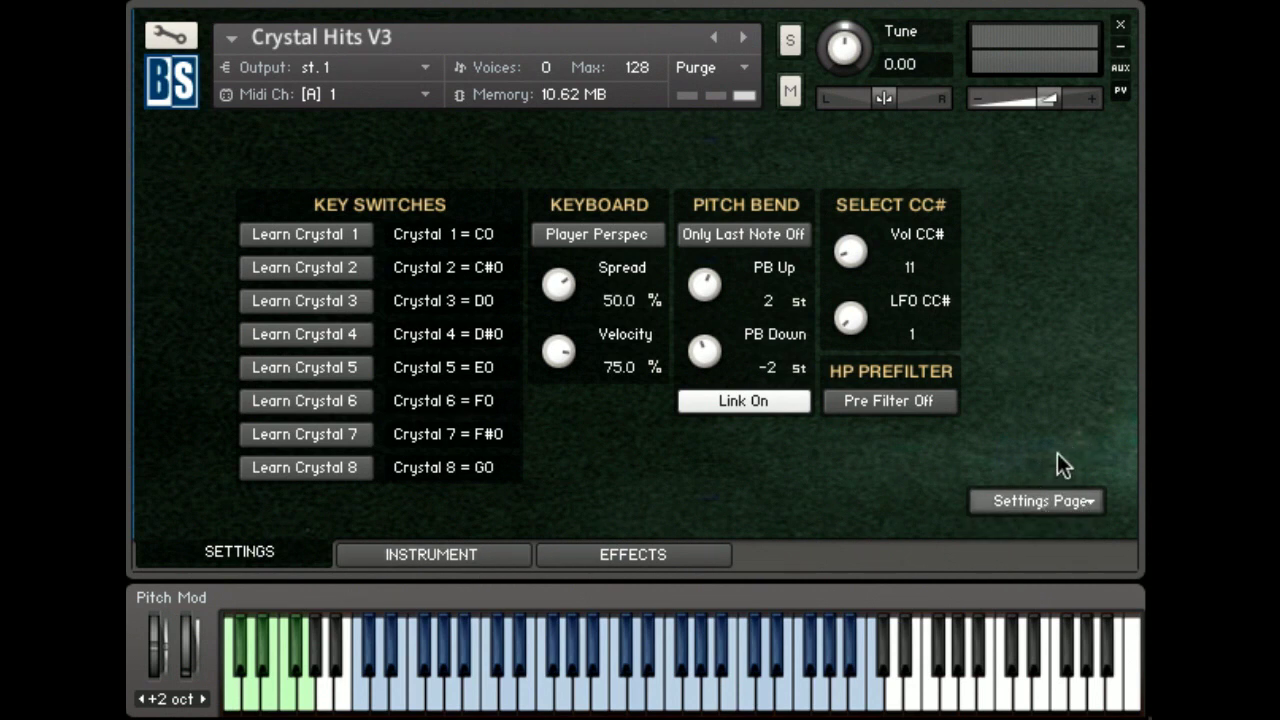
# - Return to the Instrument section, hide the crystals to view the amplitude envelope controls, and show the crystals again
pyautogui.click(420, 550)
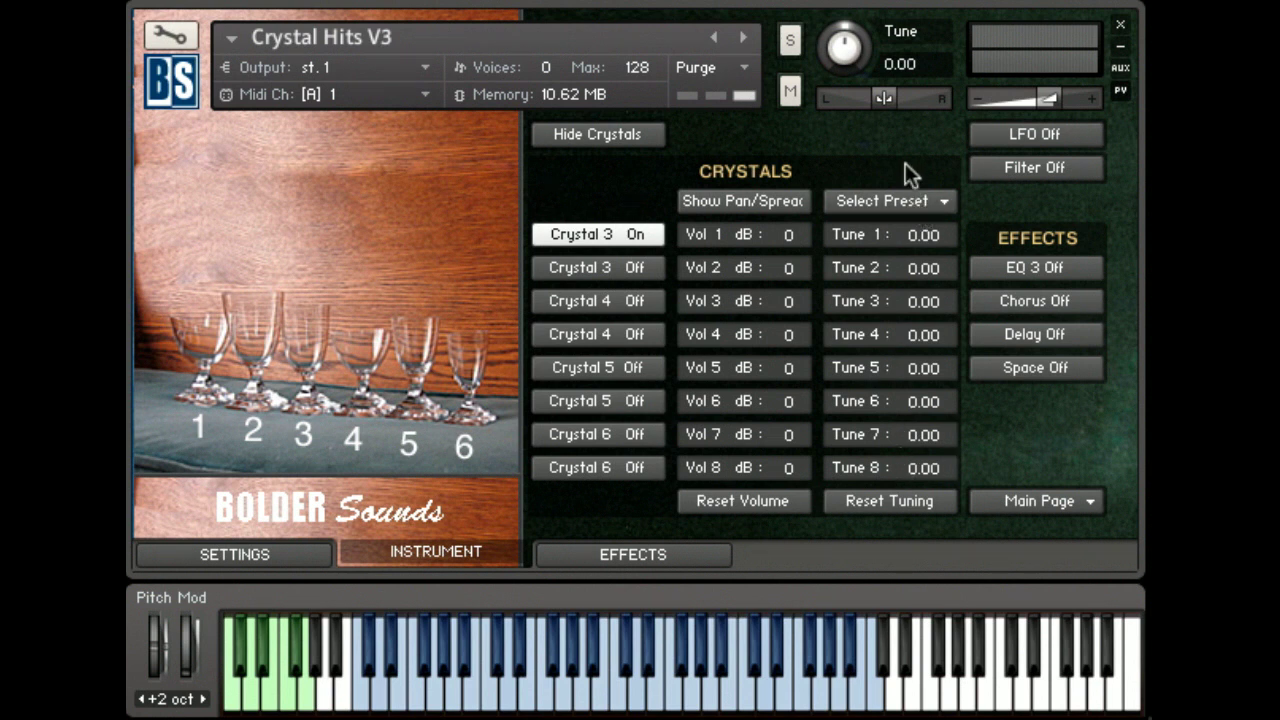
pyautogui.click(617, 134)
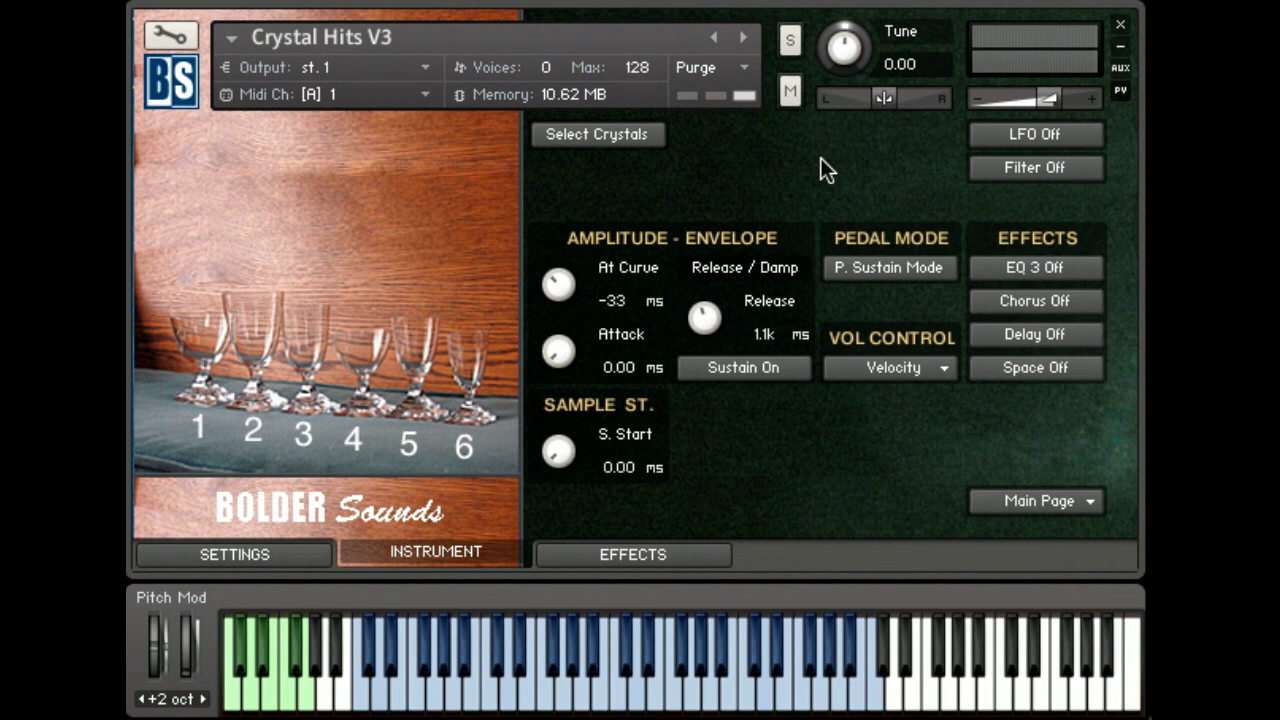
pyautogui.click(577, 140)
# - In the Effects section, switch EQ 3 on and off again, and return to the Instrument section
pyautogui.click(652, 552)
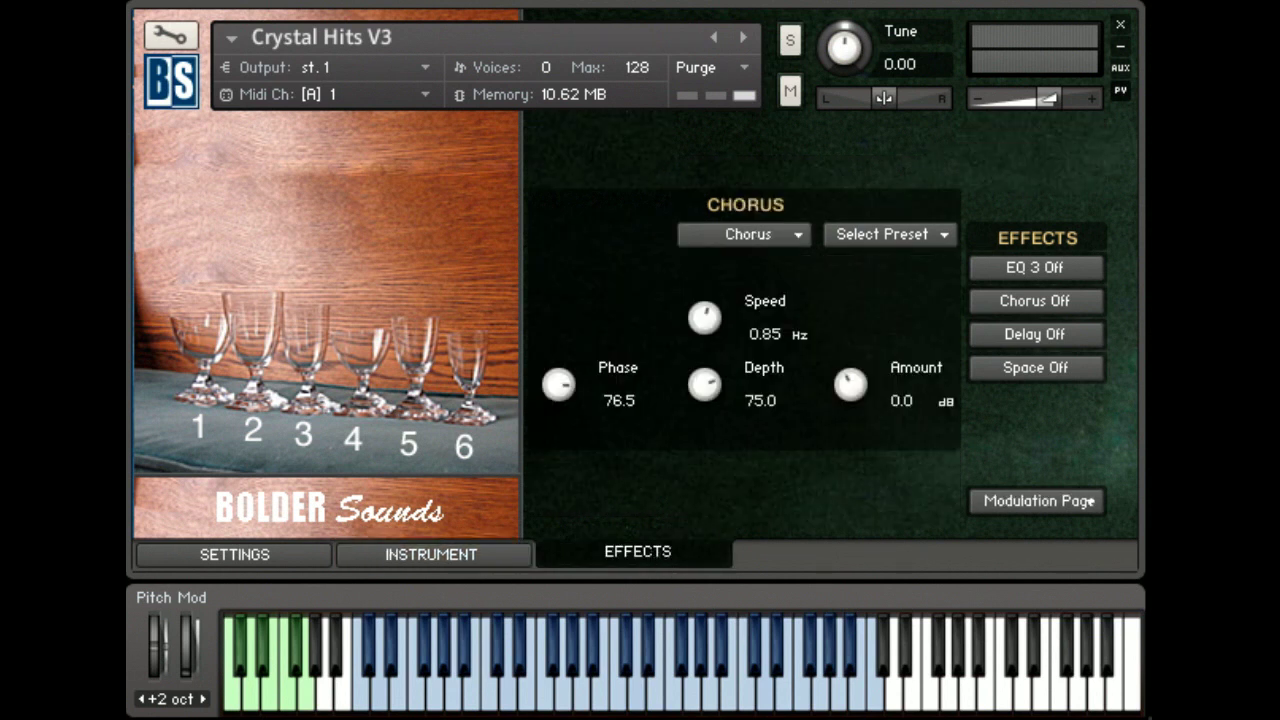
pyautogui.click(1076, 266)
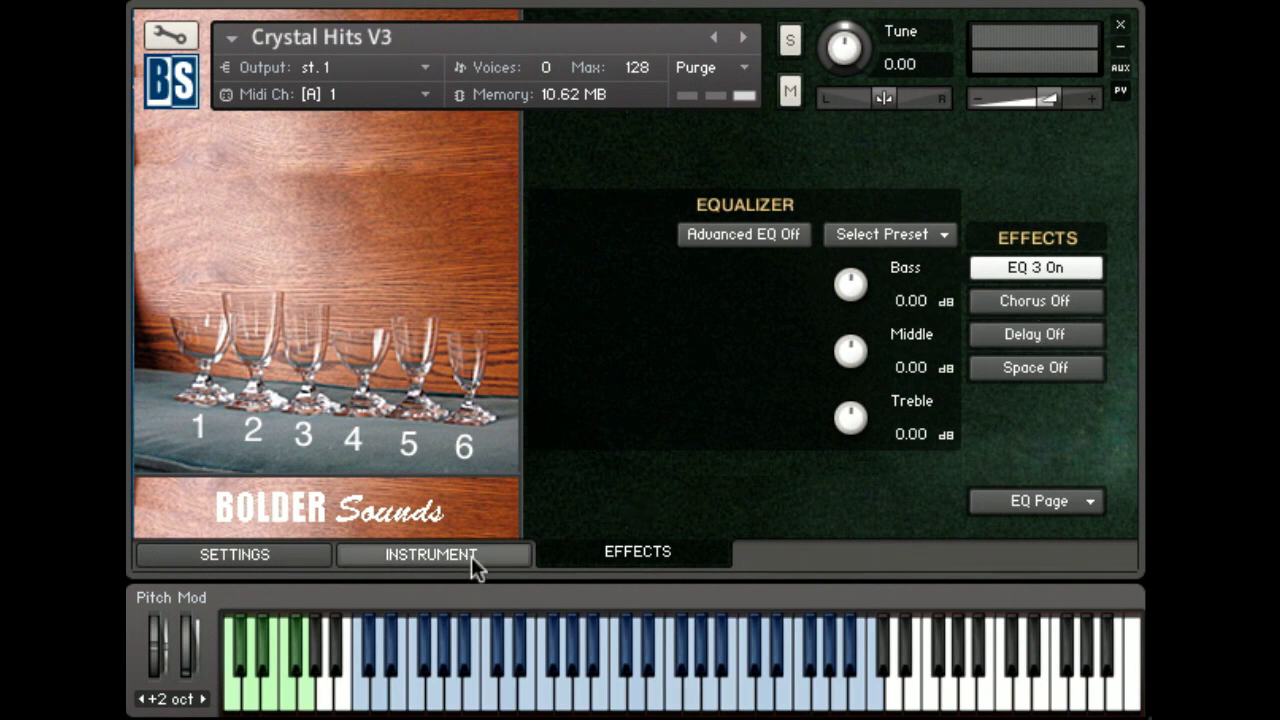
pyautogui.click(1090, 270)
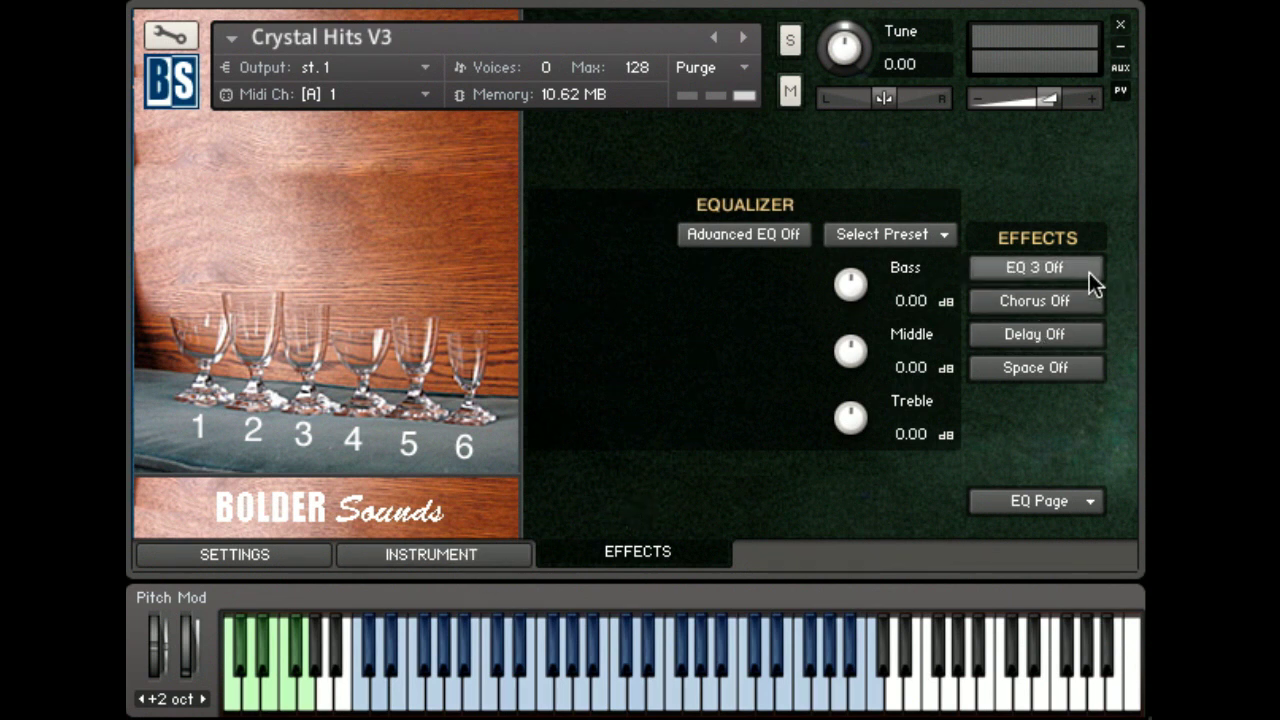
pyautogui.click(451, 551)
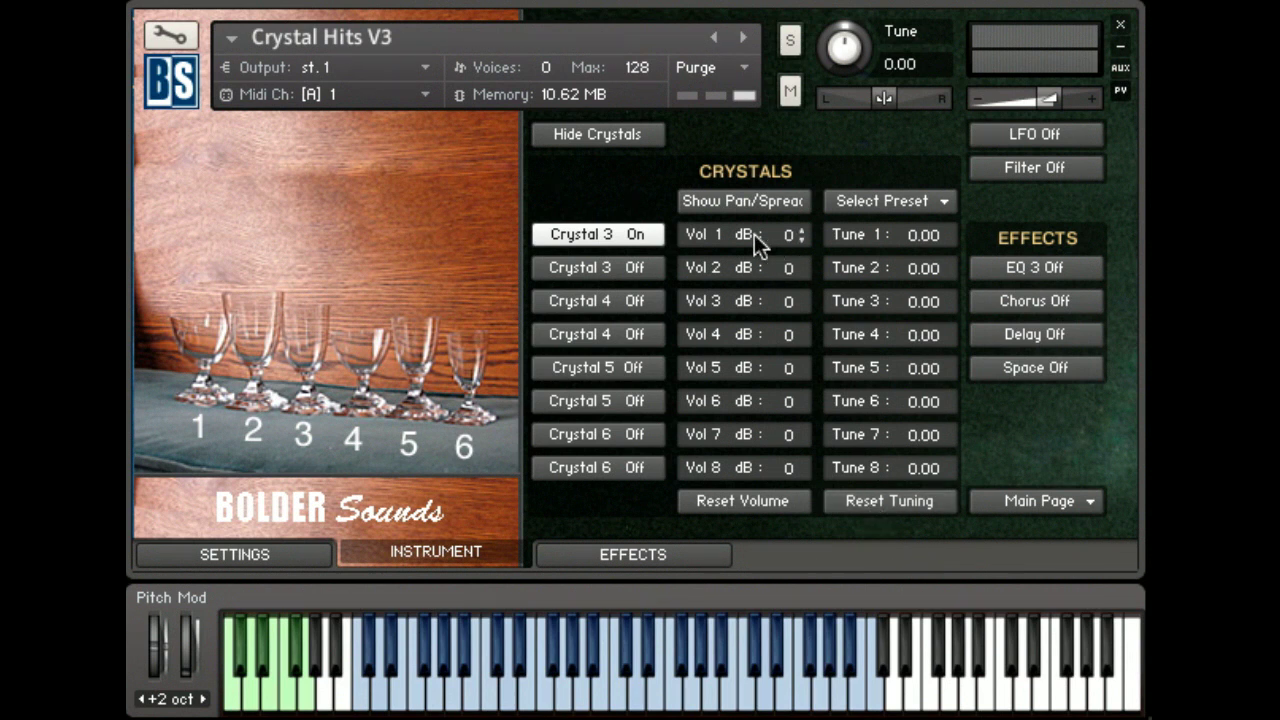
# - Lower the volume of crystal 1 to -7 dB, and reset the crystal volumes
pyautogui.moveTo(785, 236); pyautogui.dragTo(785, 320)
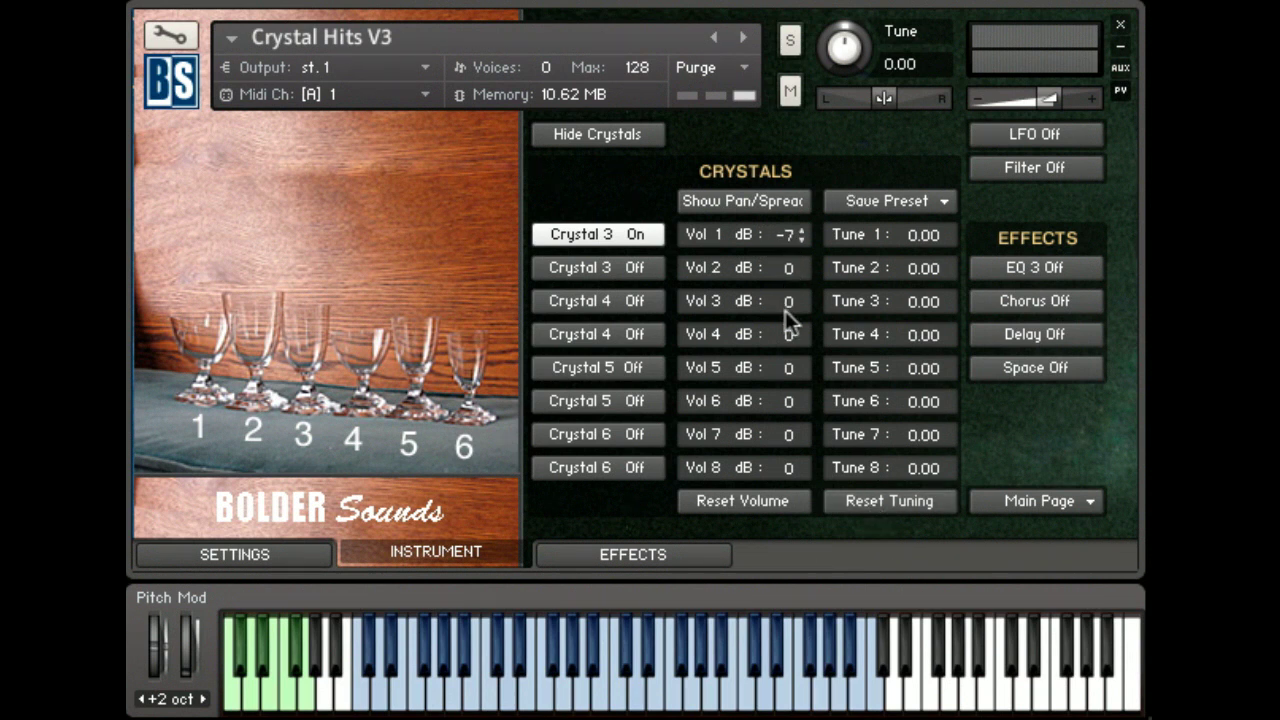
pyautogui.click(776, 501)
# - Show the crystals' pan and spread settings and load crystal Preset 3
pyautogui.click(795, 200)
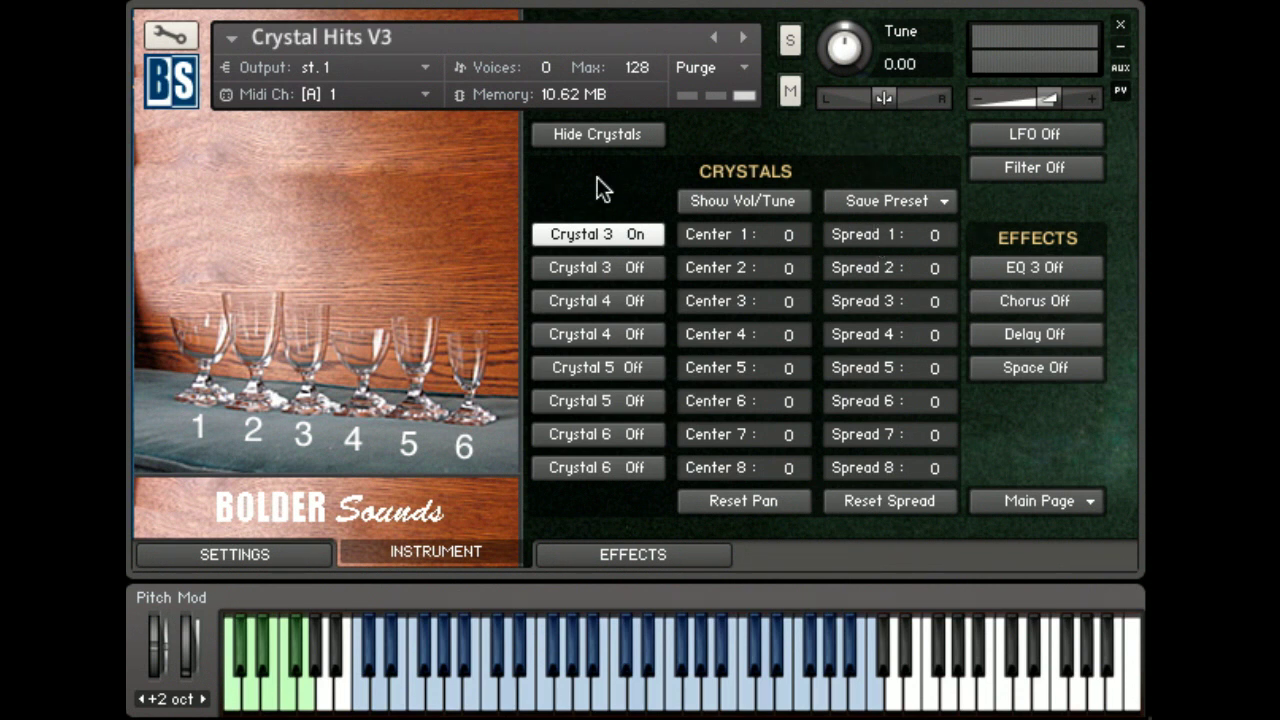
pyautogui.click(944, 202)
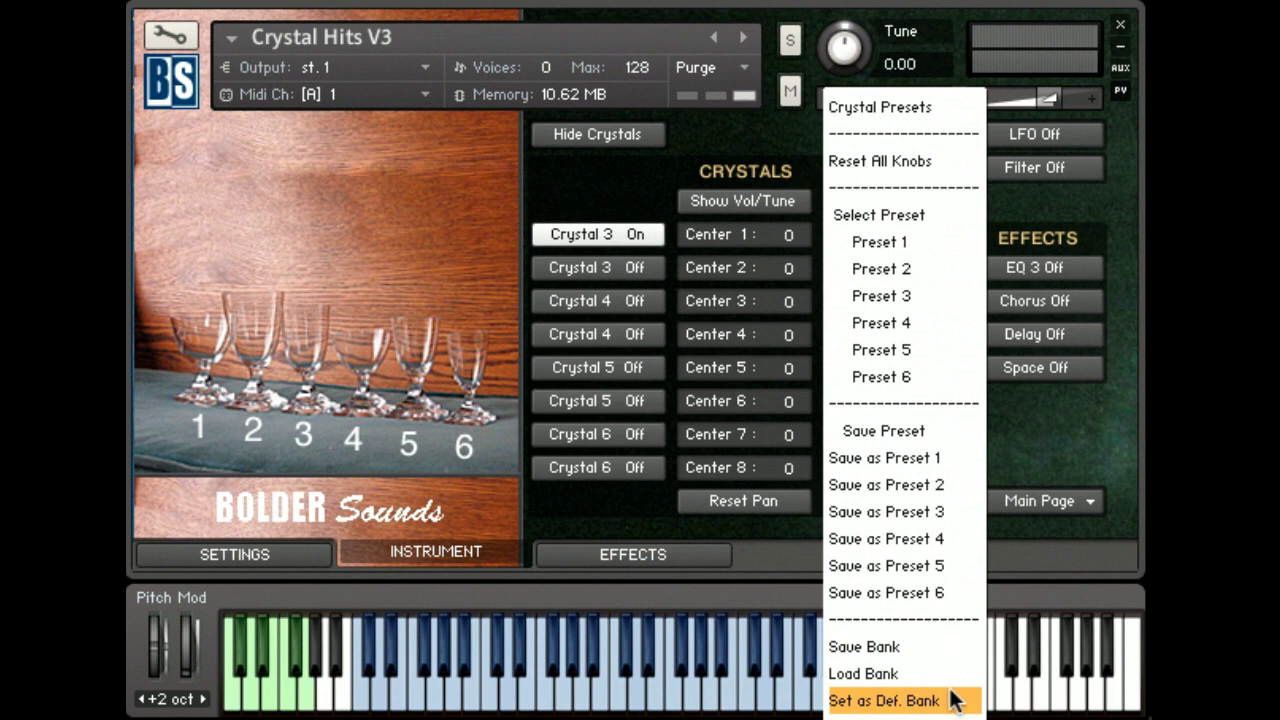
pyautogui.click(918, 292)
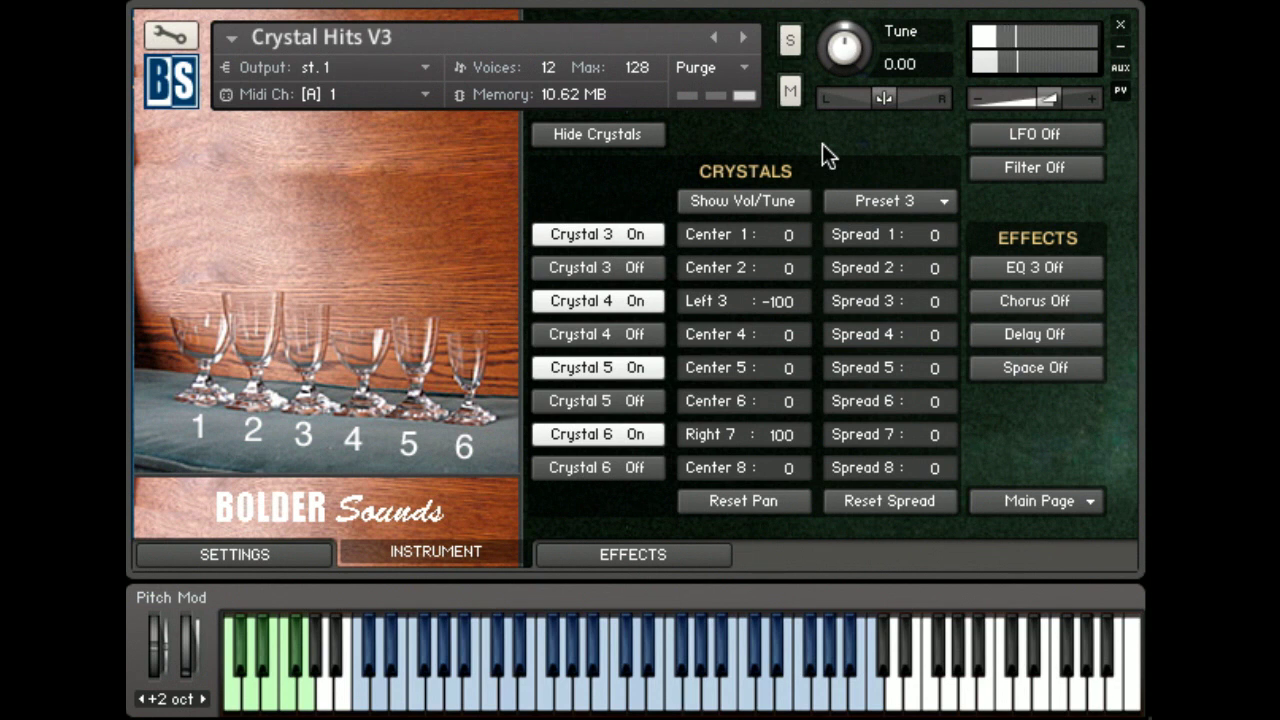
# - Switch the crystals back to their volume and tuning settings and load crystal Preset 4
pyautogui.click(763, 197)
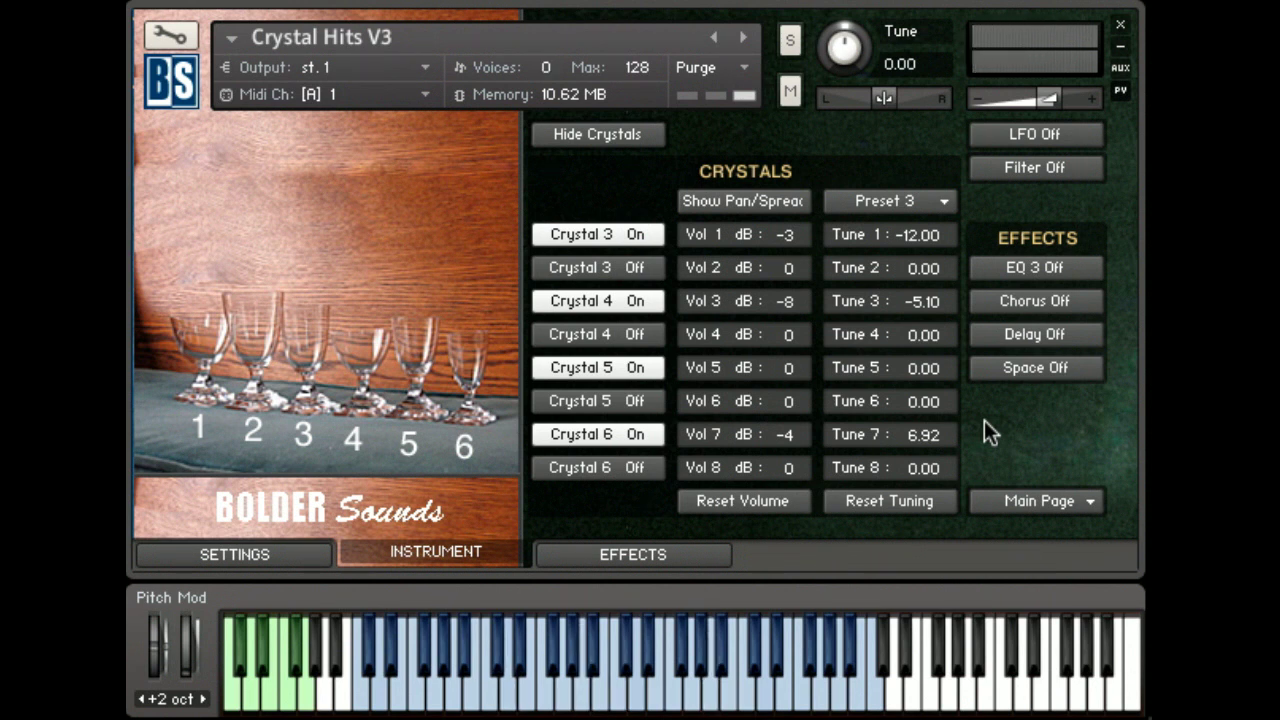
pyautogui.click(911, 202)
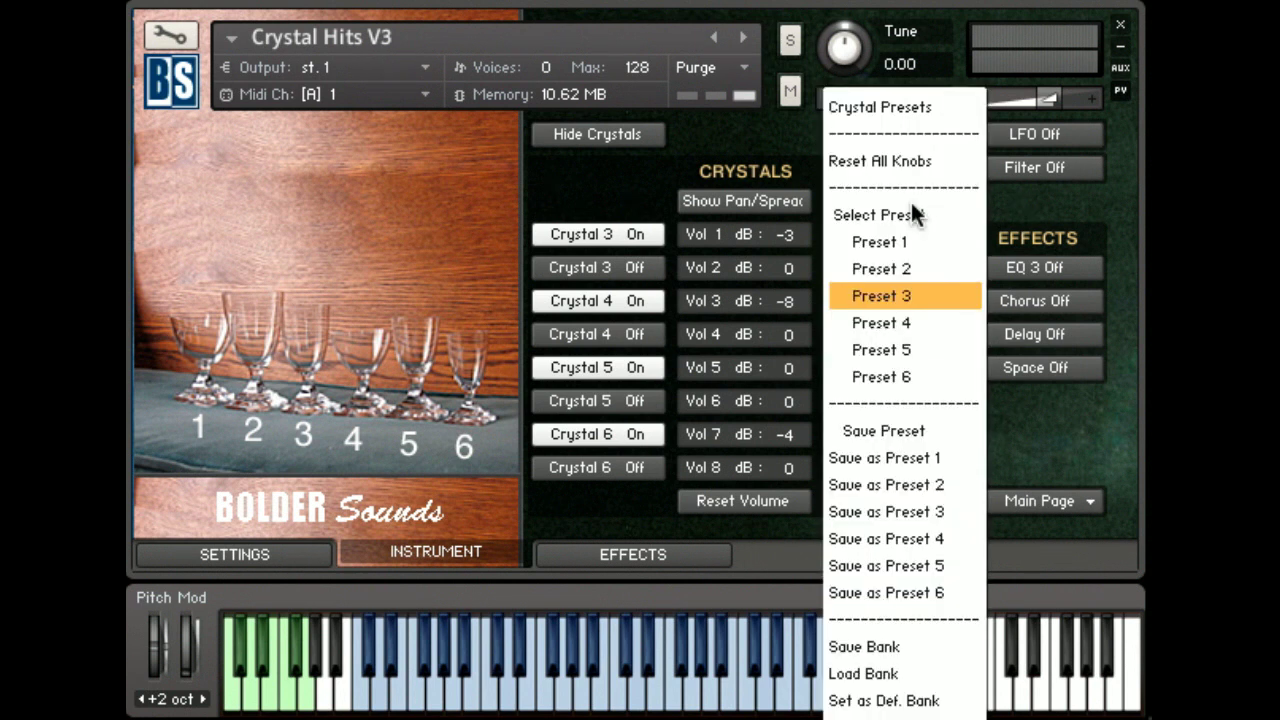
pyautogui.click(916, 323)
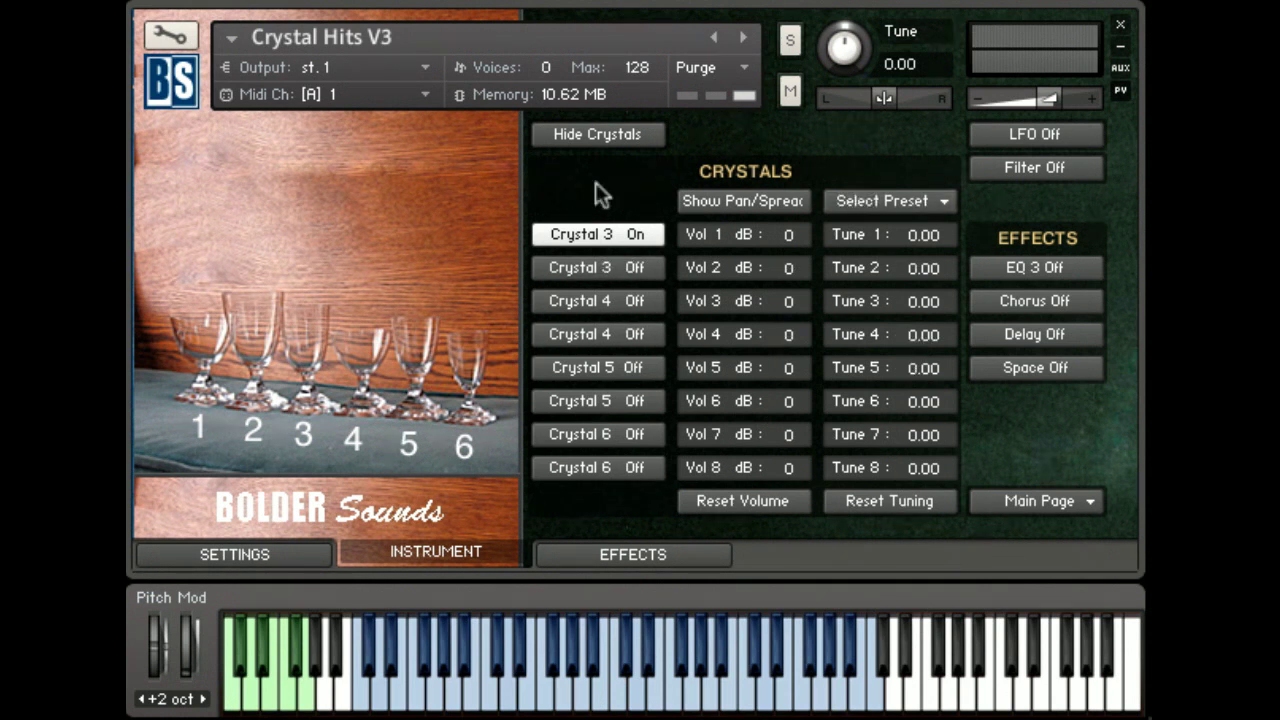
# - Hide the crystals, try a sample start of 11.5 ms, and return the sample start to 0.00 ms
pyautogui.click(620, 136)
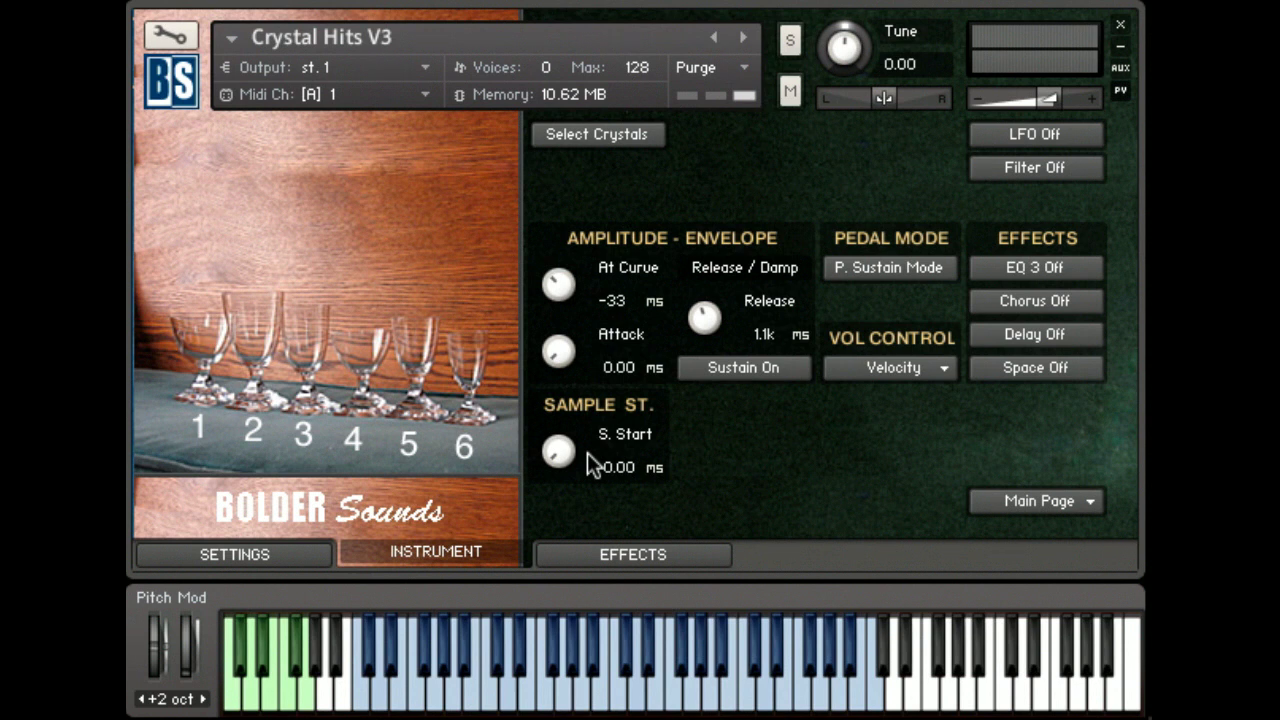
pyautogui.moveTo(559, 456); pyautogui.dragTo(547, 335)
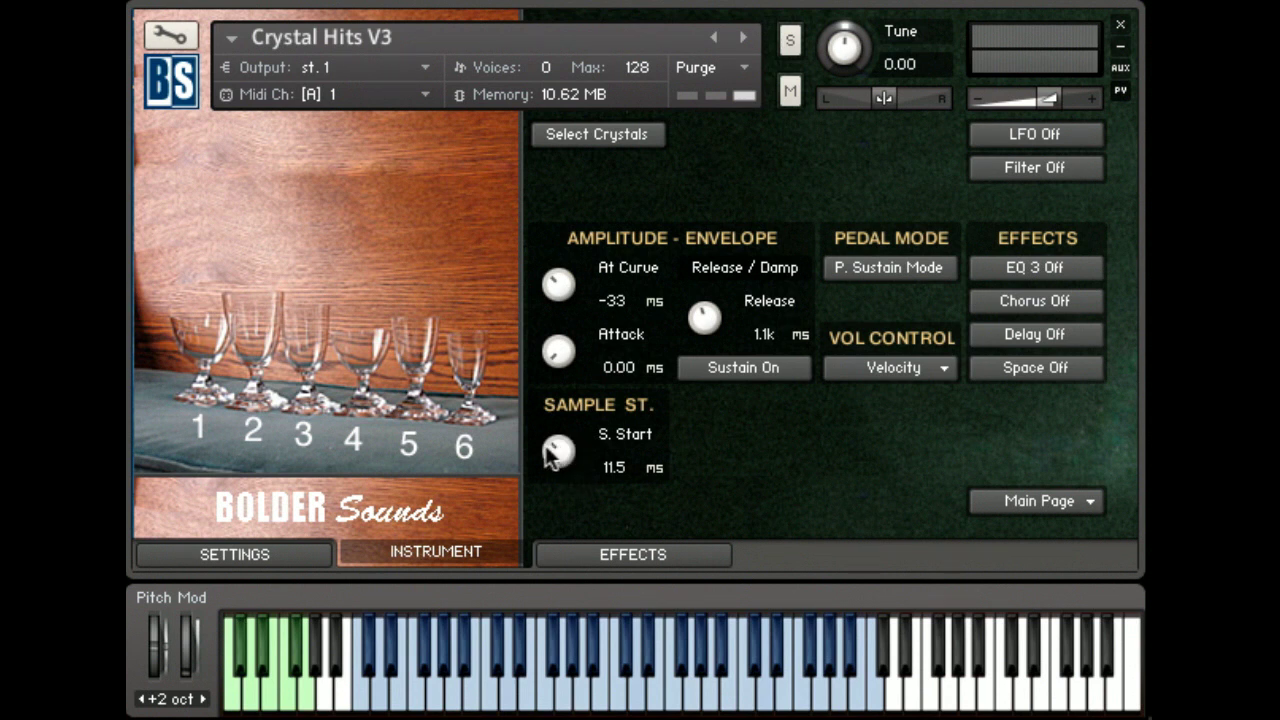
pyautogui.moveTo(552, 449); pyautogui.dragTo(552, 635)
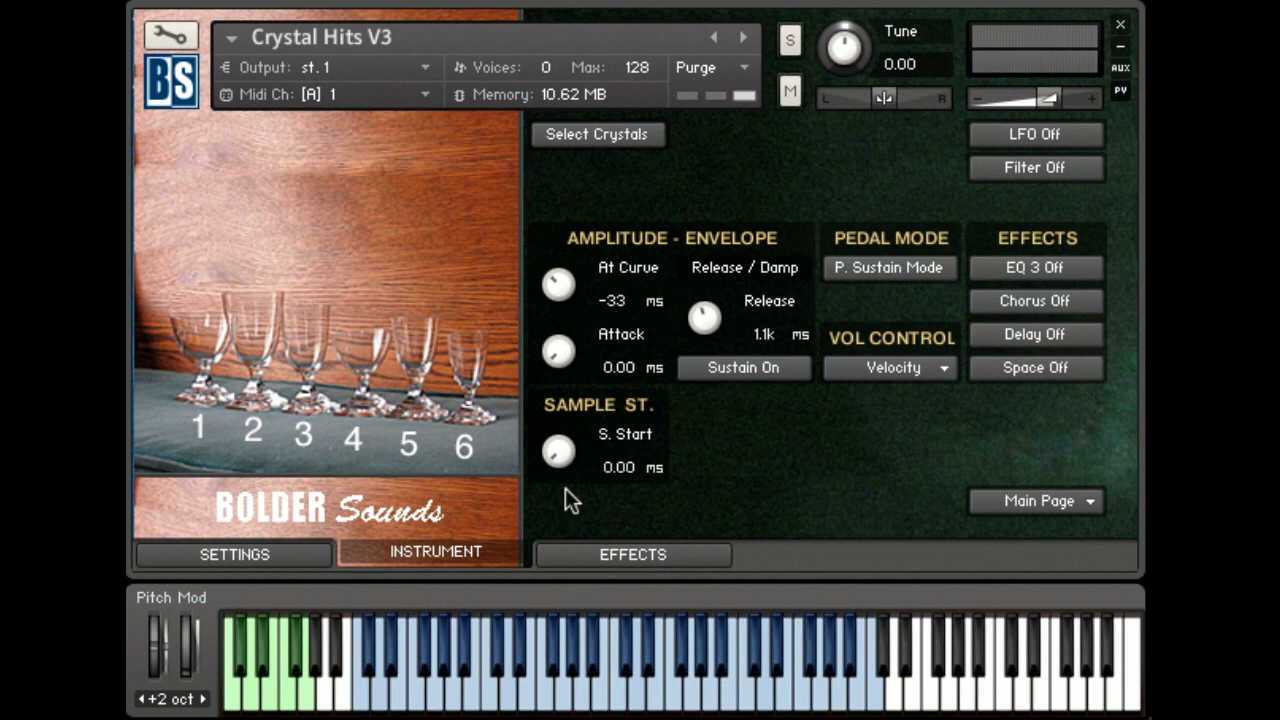
pyautogui.moveTo(557, 449); pyautogui.dragTo(555, 362)
pyautogui.keyDown('ctrl'); pyautogui.click(559, 448); pyautogui.keyUp('ctrl')
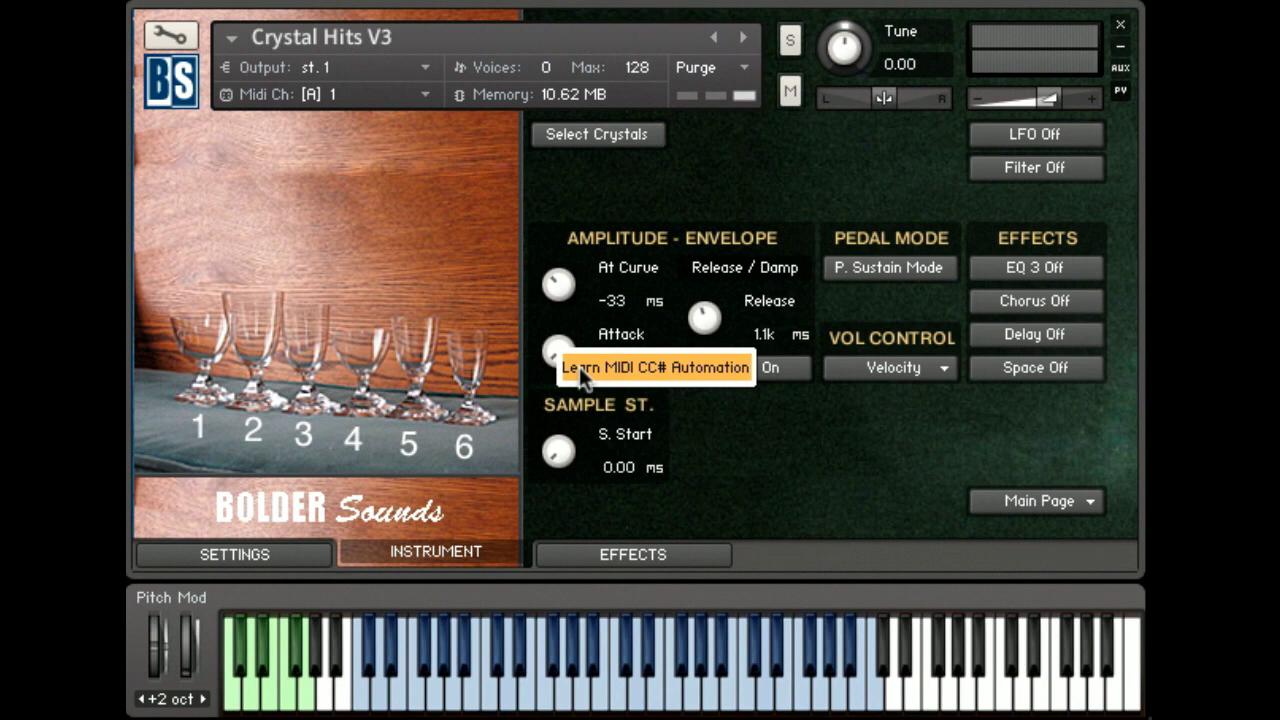
# - Assign the Attack and At Curve knobs through MIDI CC# learn, moving Attack to 10.4 ms and At Curve to -88
pyautogui.click(579, 366)
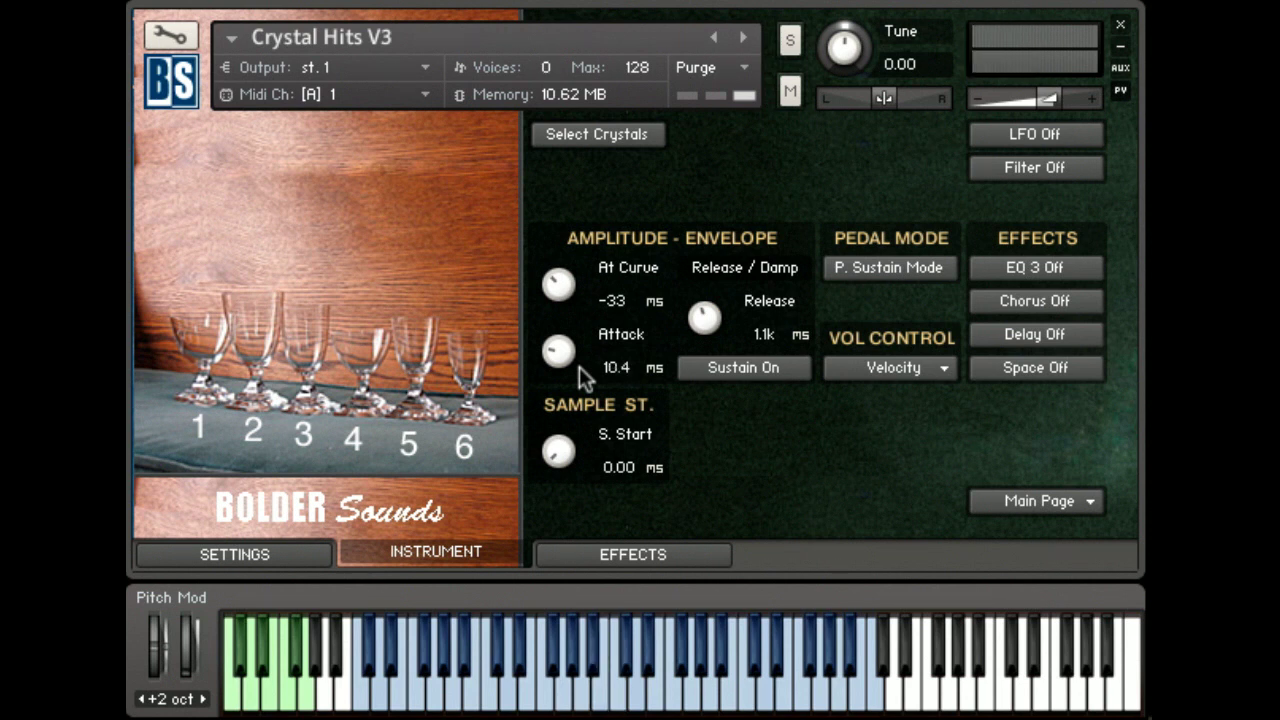
pyautogui.rightClick(556, 285)
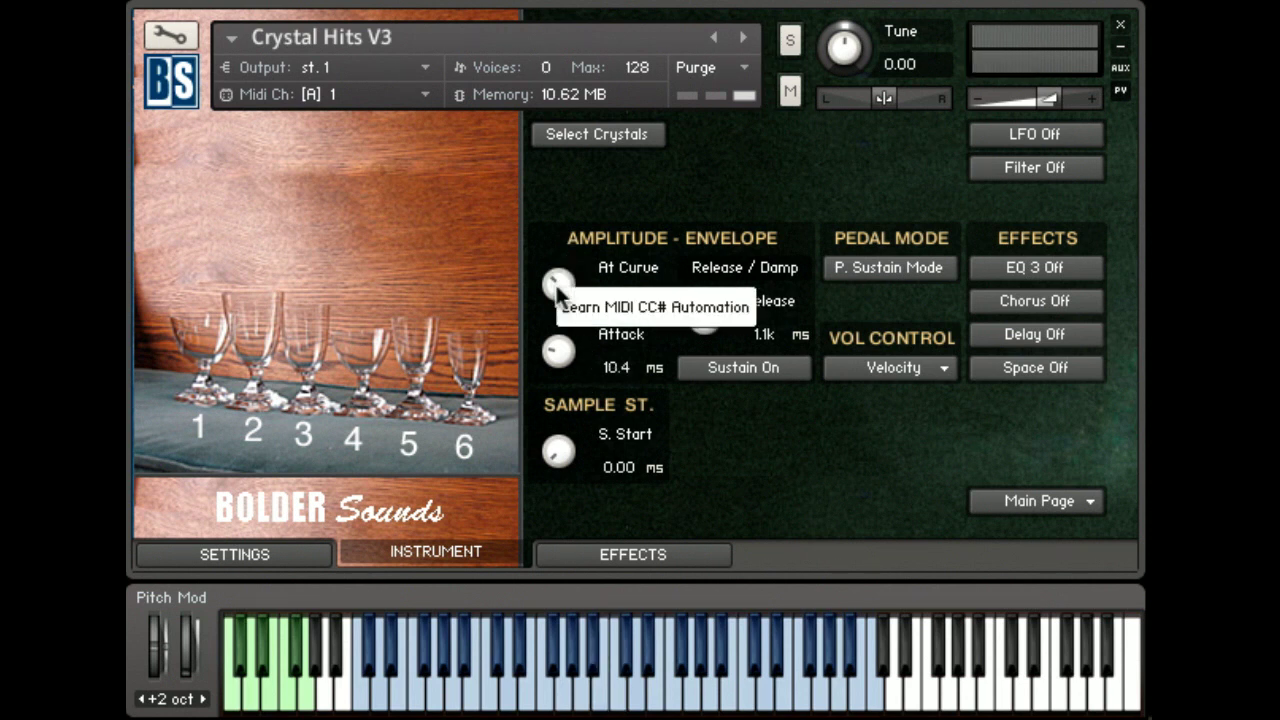
pyautogui.click(567, 309)
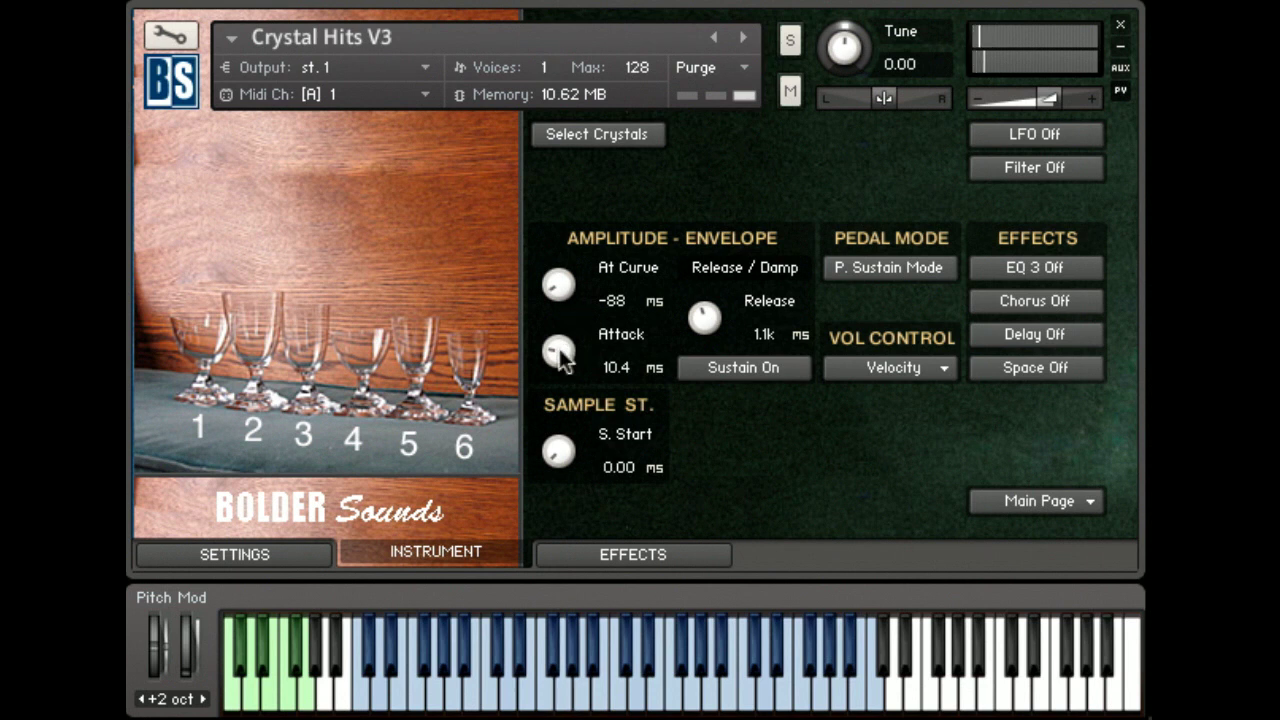
# - Raise Attack to 37.1 ms and try the At Curve at -7 and at -63
pyautogui.moveTo(551, 354); pyautogui.dragTo(546, 302)
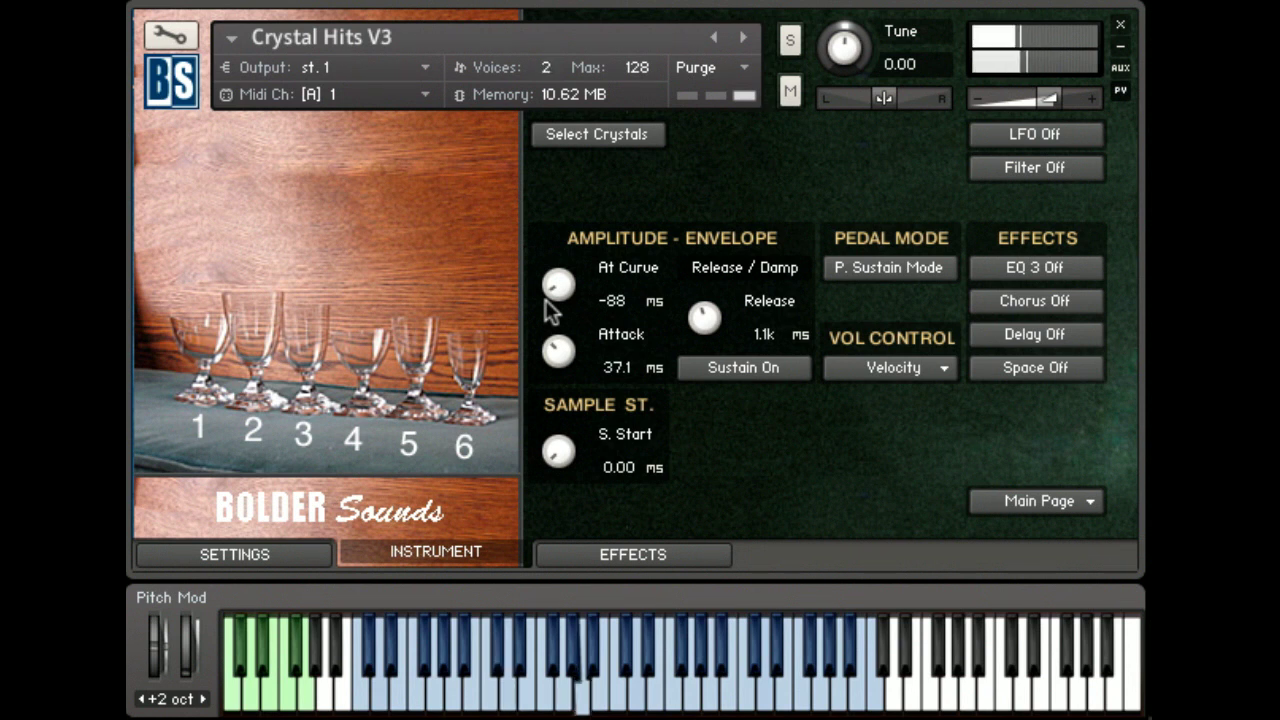
pyautogui.scroll(5, 546, 301)
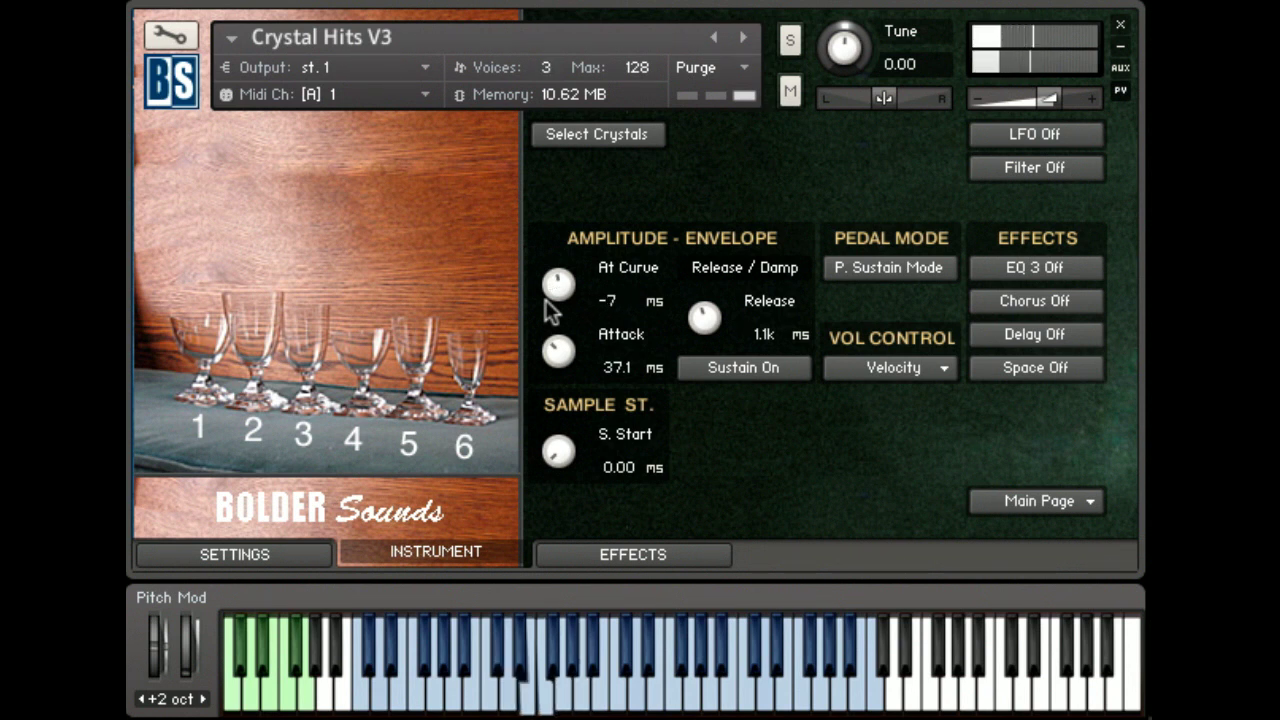
pyautogui.scroll(-4, 548, 311)
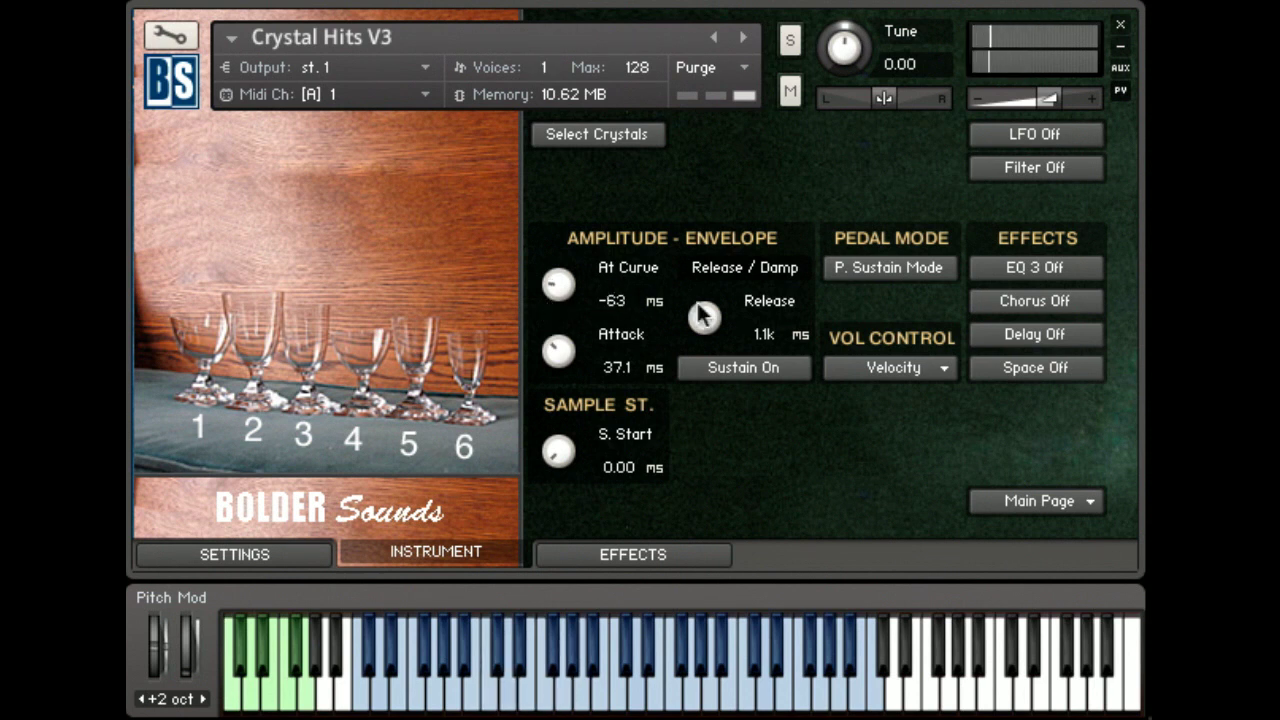
# - Try the amplitude envelope's Release at 174.7 ms and at 20.2k ms
pyautogui.moveTo(703, 320); pyautogui.dragTo(703, 441)
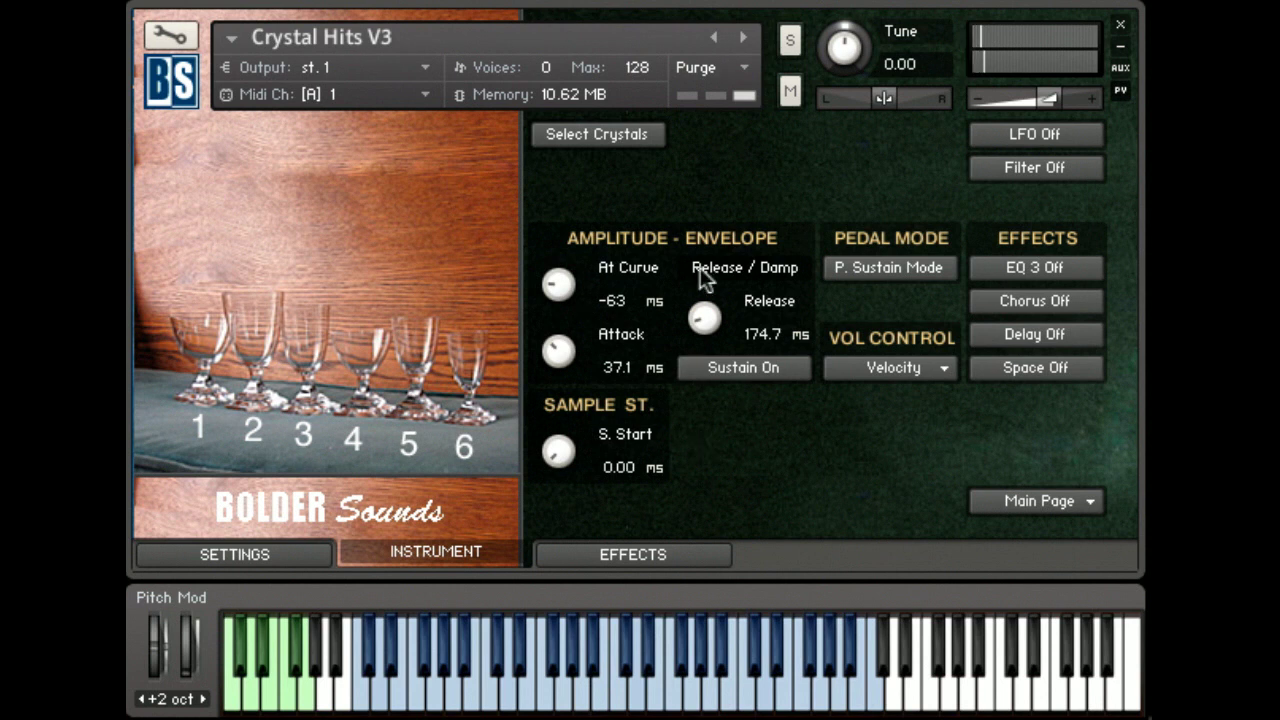
pyautogui.moveTo(703, 316); pyautogui.dragTo(748, 2)
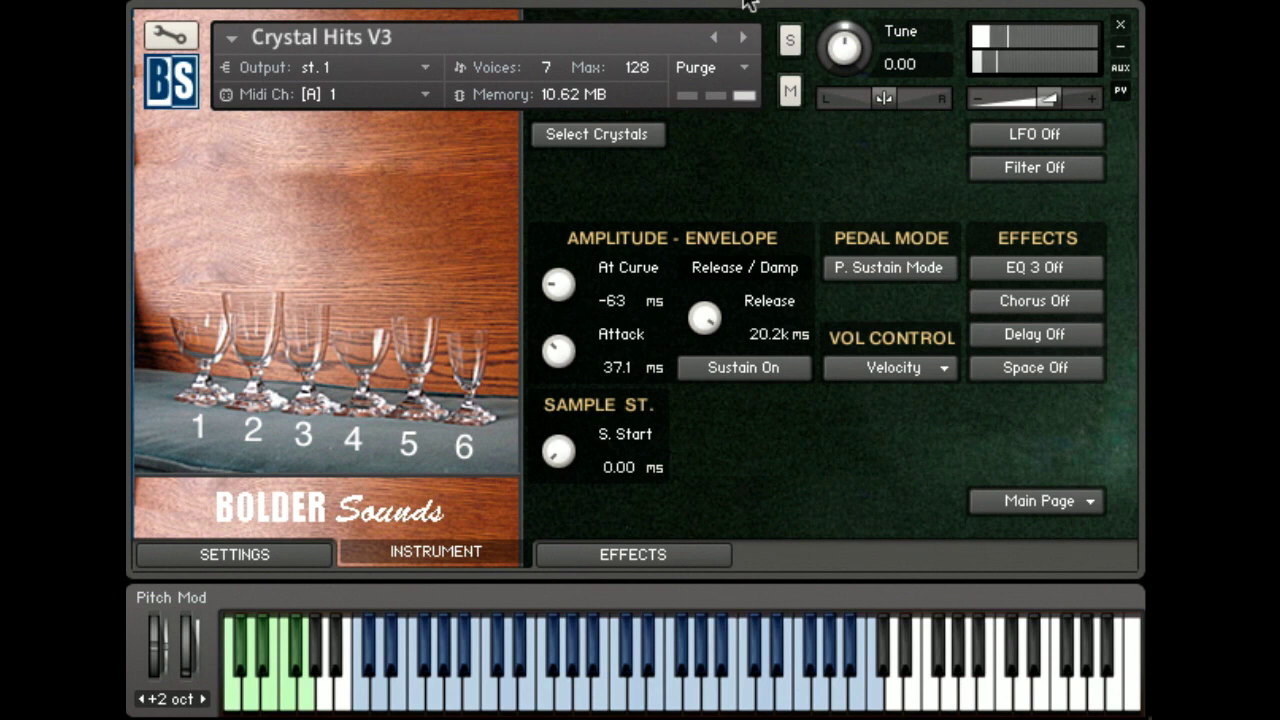
# - Reset the amplitude envelope to Release 1.1k ms, At Curve -33 and Attack 0.00 ms
pyautogui.moveTo(708, 316); pyautogui.dragTo(585, 340)
pyautogui.moveTo(558, 284); pyautogui.dragTo(558, 272)
pyautogui.moveTo(558, 349); pyautogui.dragTo(558, 372)
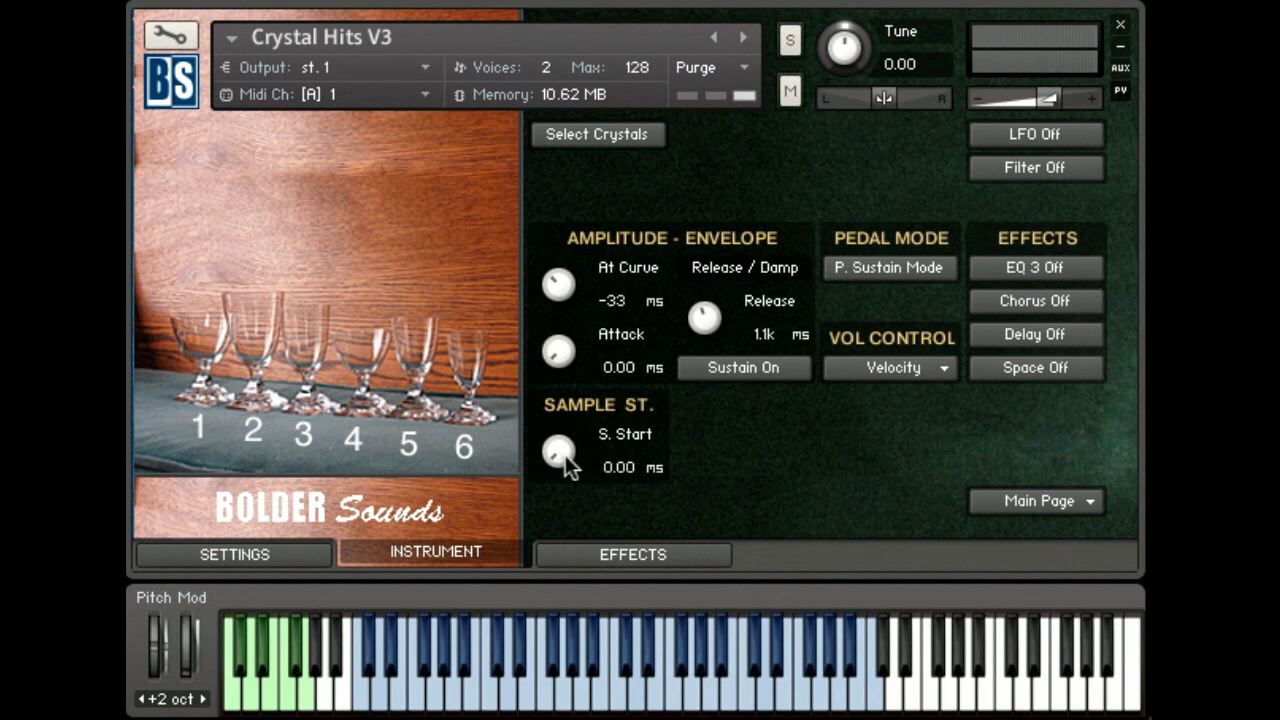
# - Raise the sample start to 13.0 ms to audition it, and bring it back to 0.00 ms
pyautogui.moveTo(556, 456); pyautogui.dragTo(530, 330)
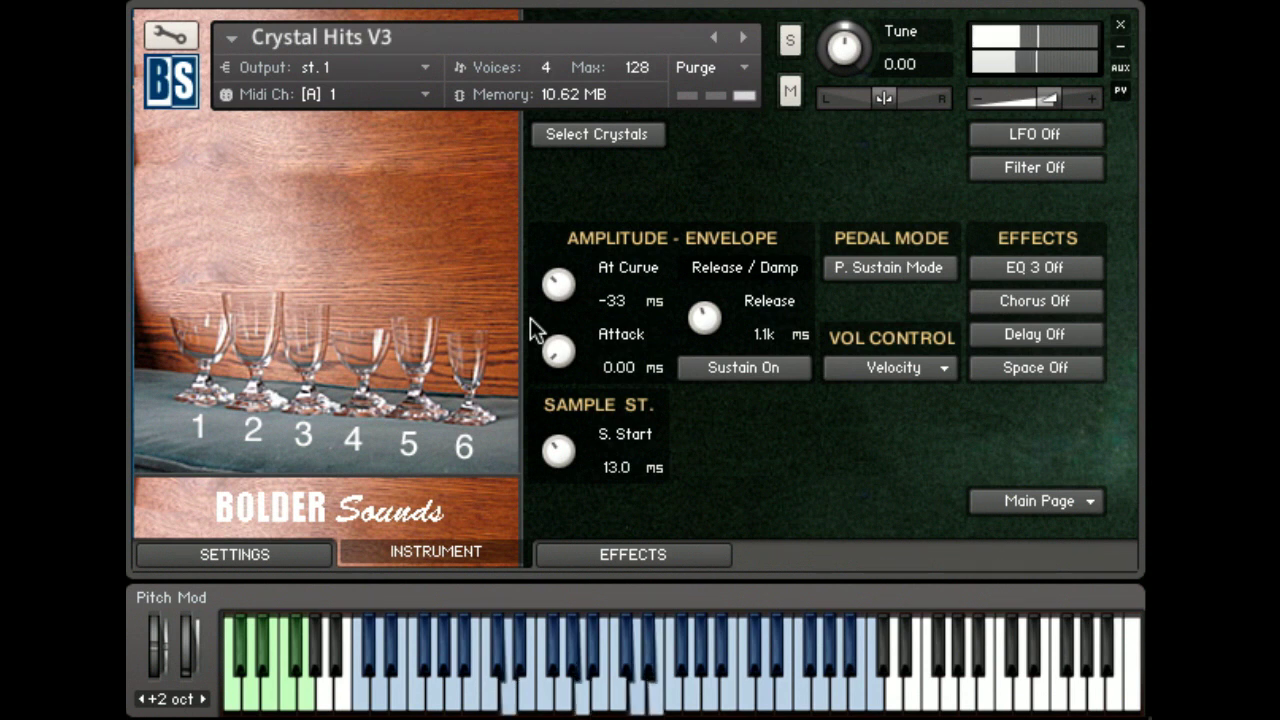
pyautogui.moveTo(560, 454); pyautogui.dragTo(585, 715)
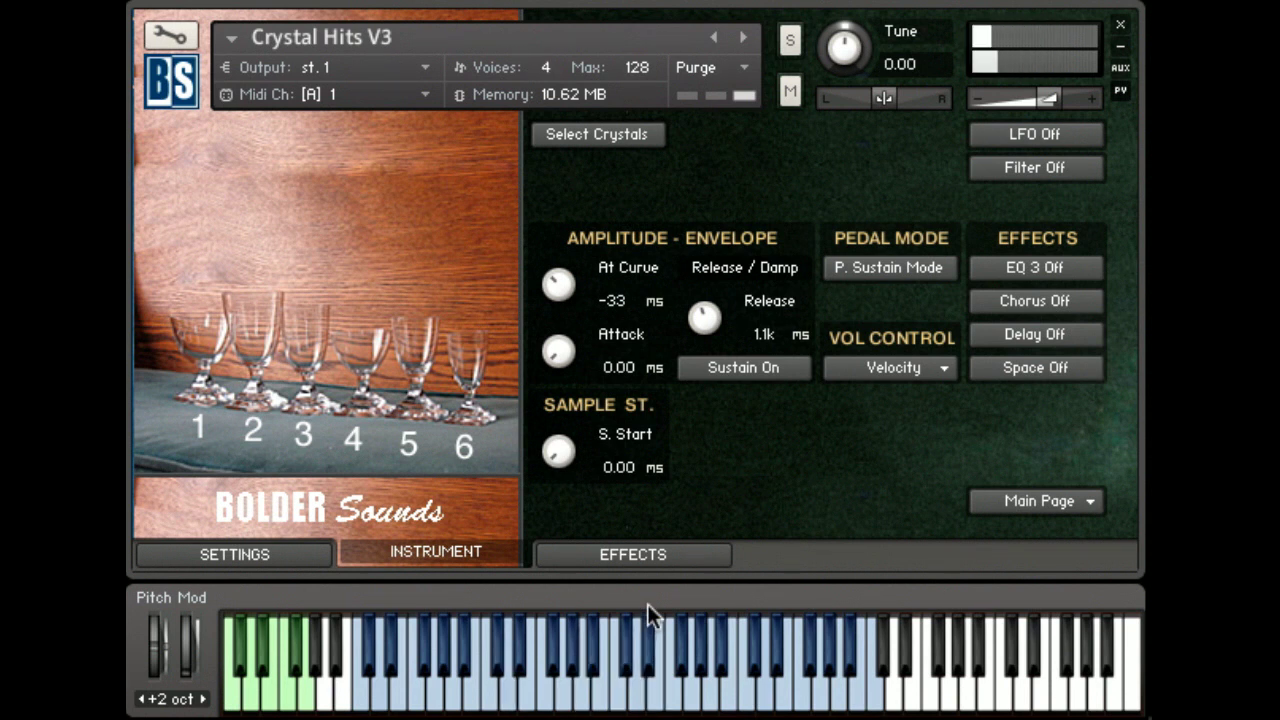
# - Turn the amplitude envelope's Sustain off and audition Damp at 102.4 ms and at 404.2 ms
pyautogui.click(766, 367)
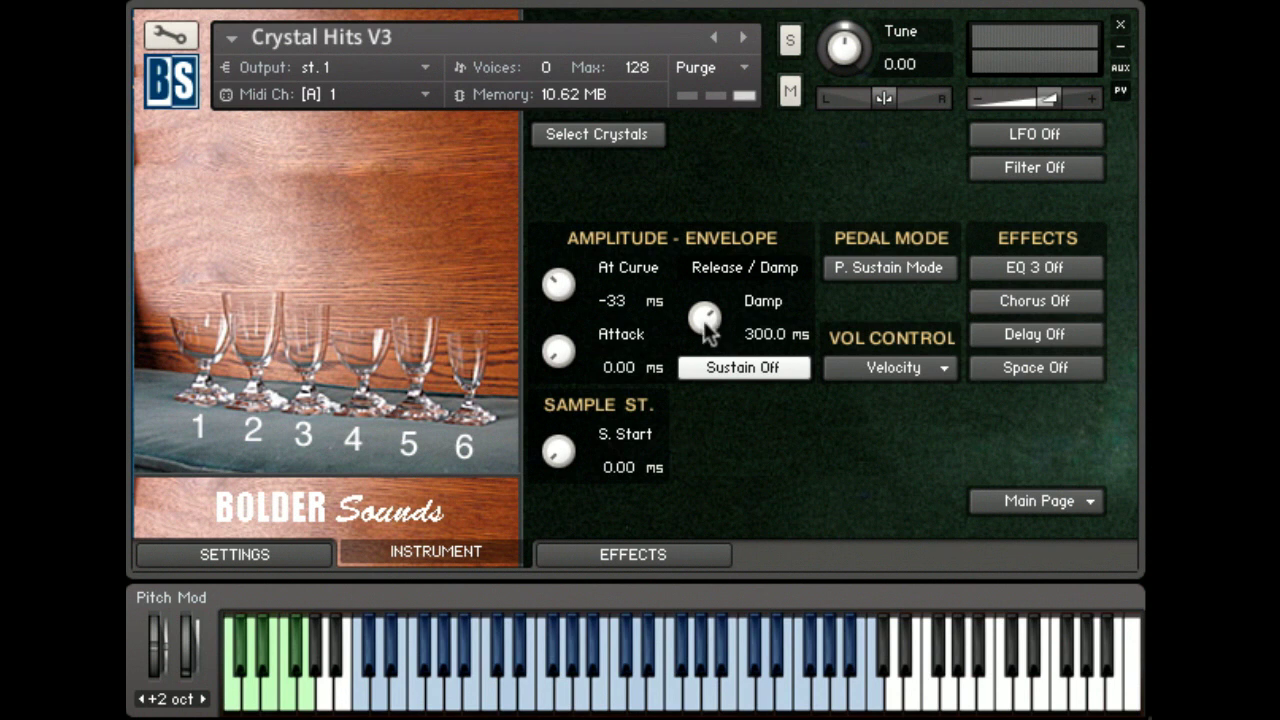
pyautogui.moveTo(705, 325); pyautogui.dragTo(681, 170)
pyautogui.moveTo(700, 312); pyautogui.dragTo(773, 672)
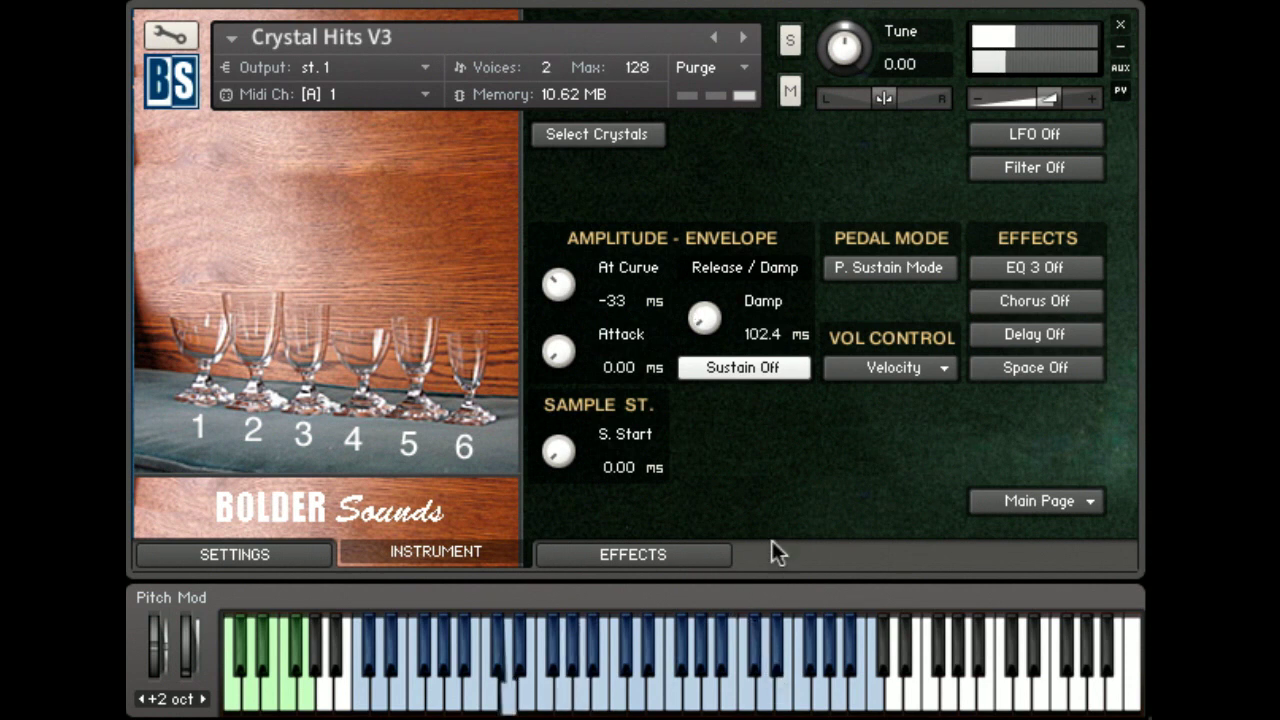
pyautogui.moveTo(695, 303); pyautogui.dragTo(729, 5)
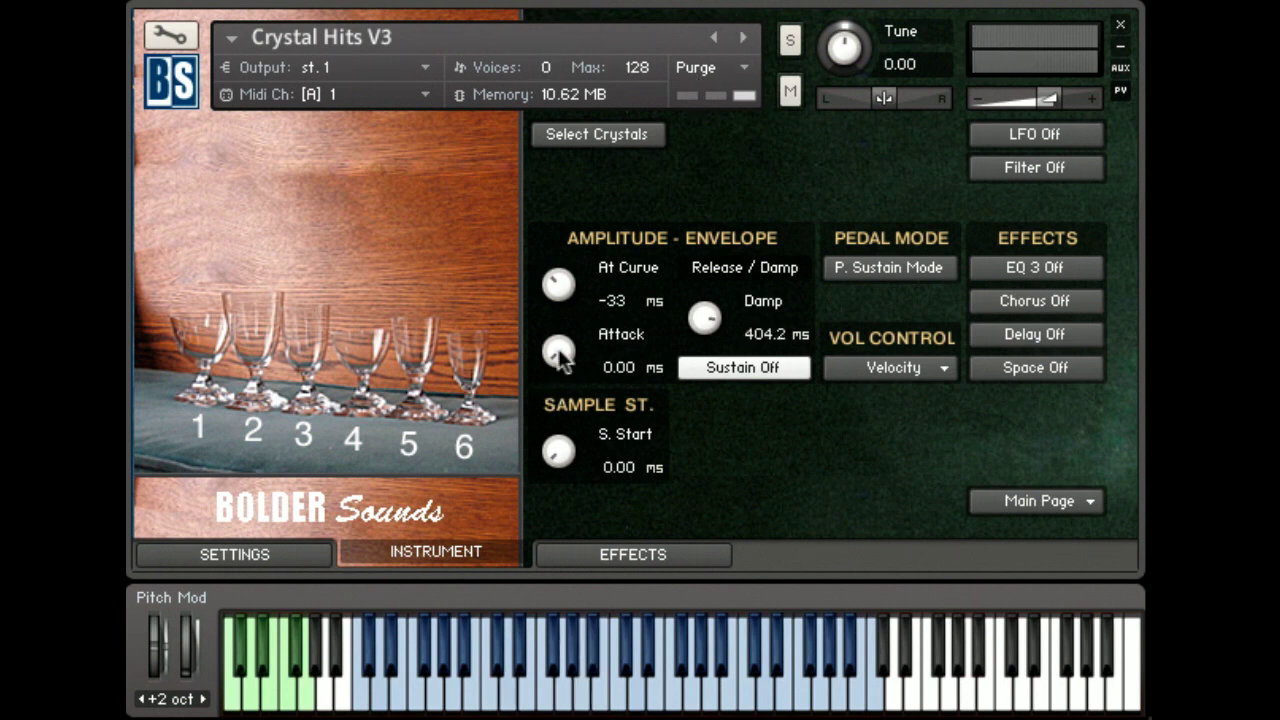
# - Raise Attack to 42.0 ms to audition it, turn Sustain back on, and reset Attack to 0.00 ms
pyautogui.scroll(5, 559, 352)
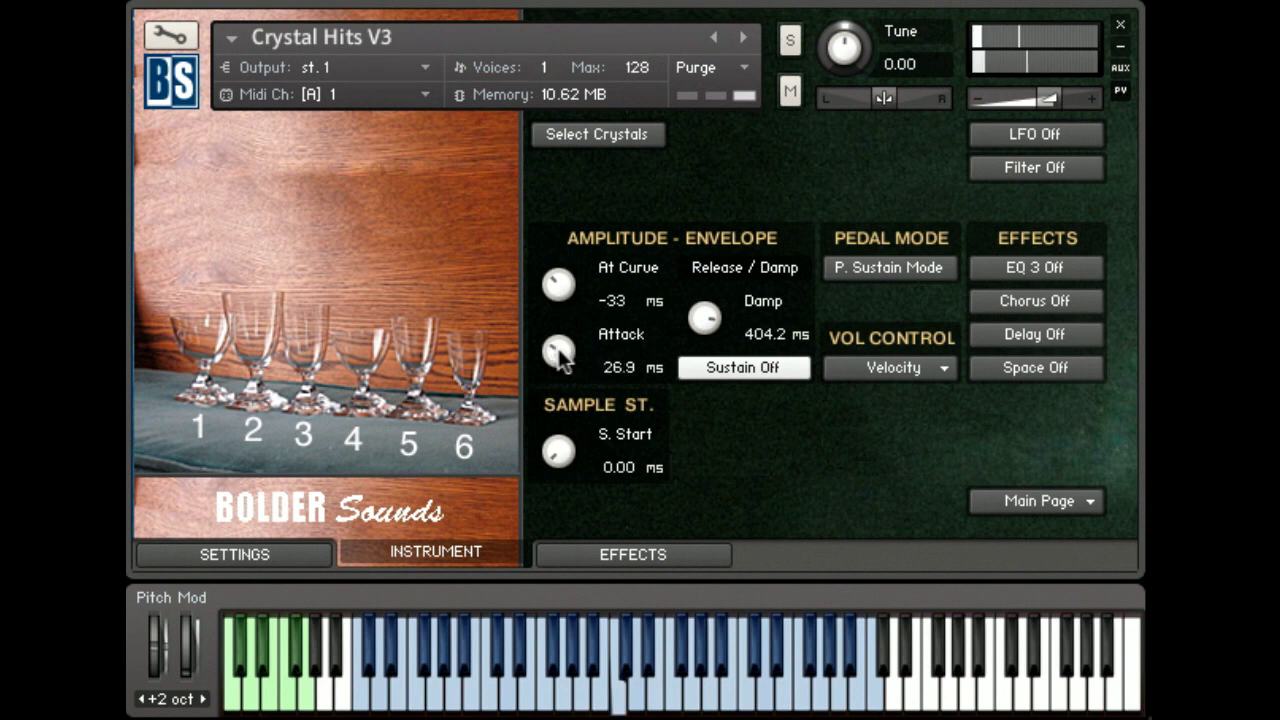
pyautogui.scroll(-3, 559, 352)
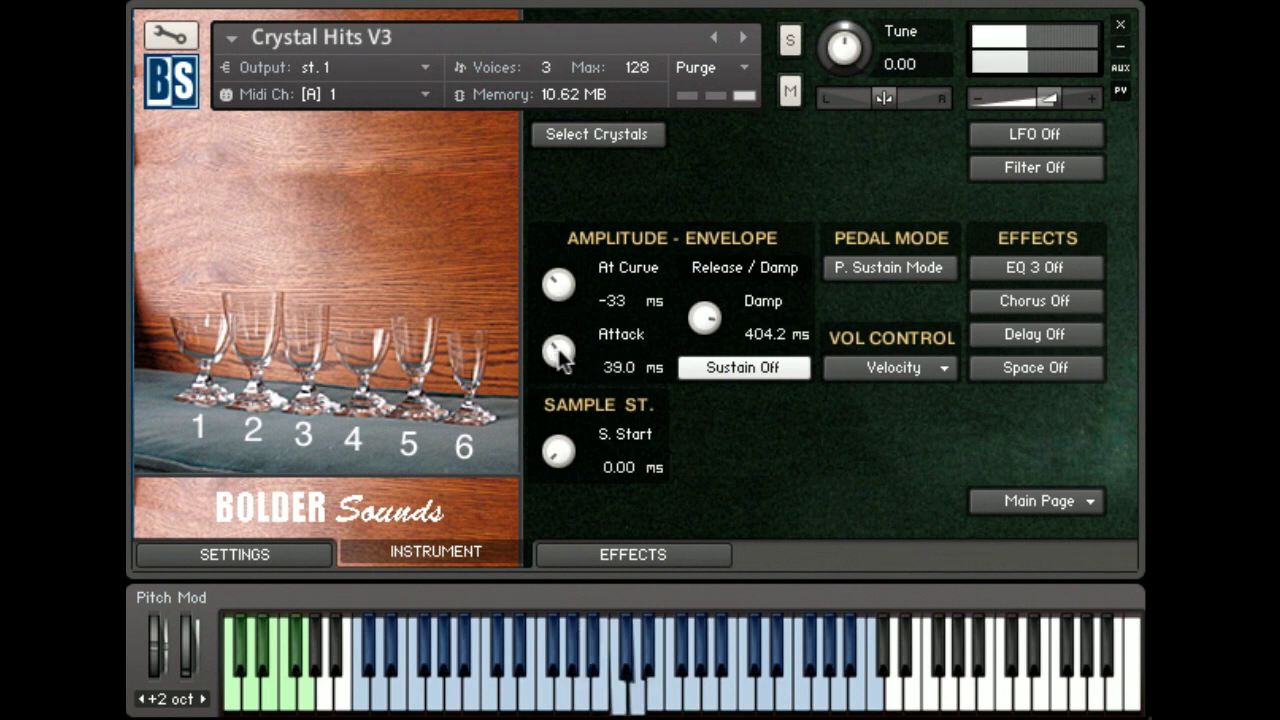
pyautogui.scroll(1, 559, 352)
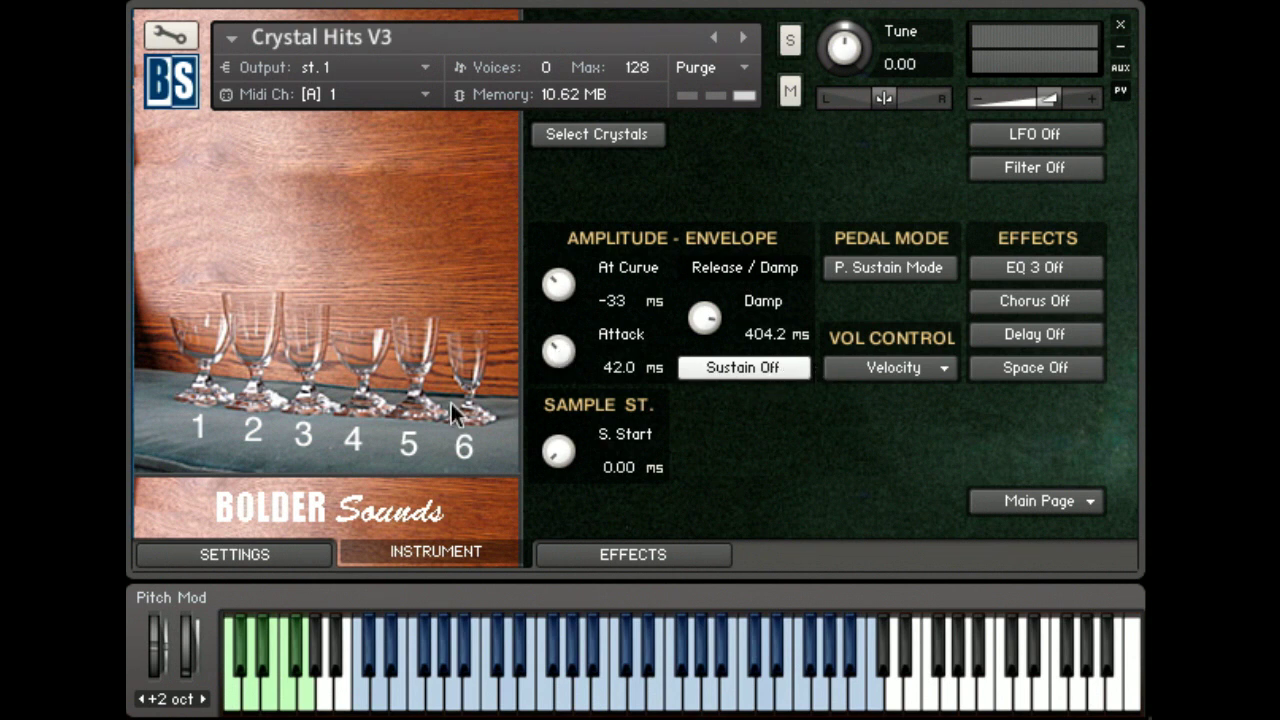
pyautogui.click(741, 367)
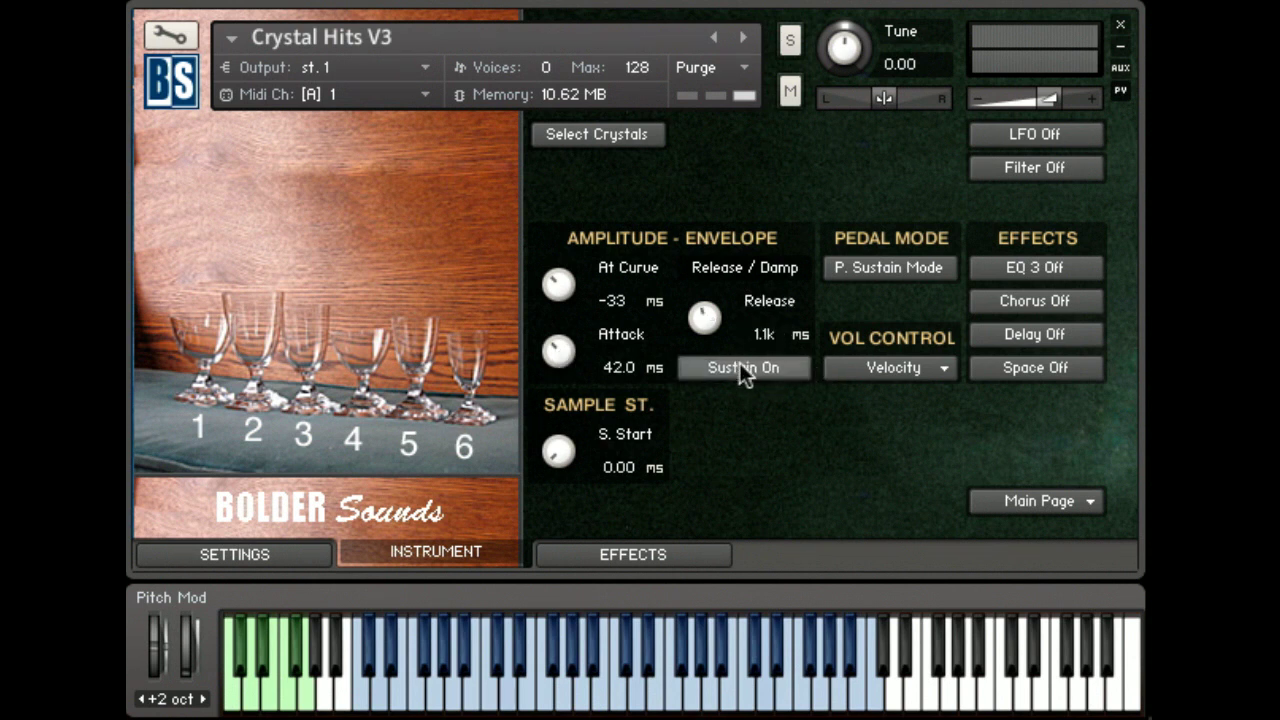
pyautogui.keyDown('ctrl'); pyautogui.click(559, 351); pyautogui.keyUp('ctrl')
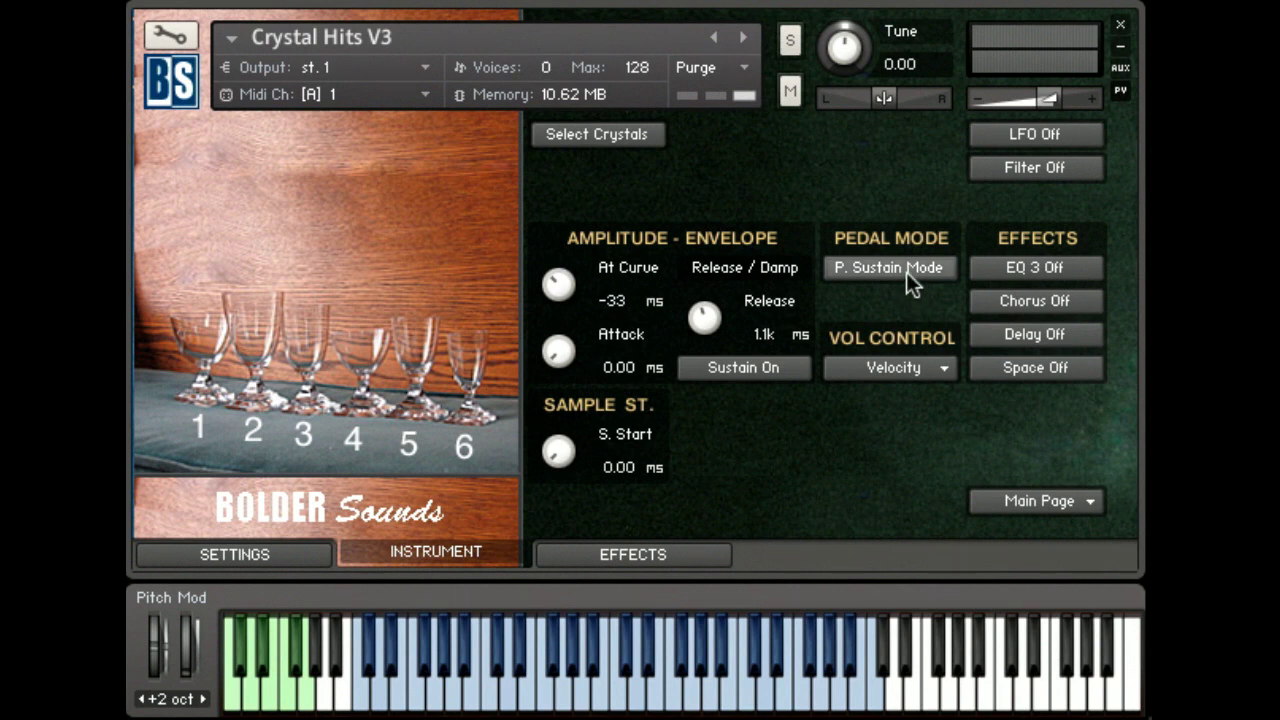
# - Try the pedal's damper mode, return it to sustain mode, and keep Velocity as the volume control
pyautogui.click(906, 272)
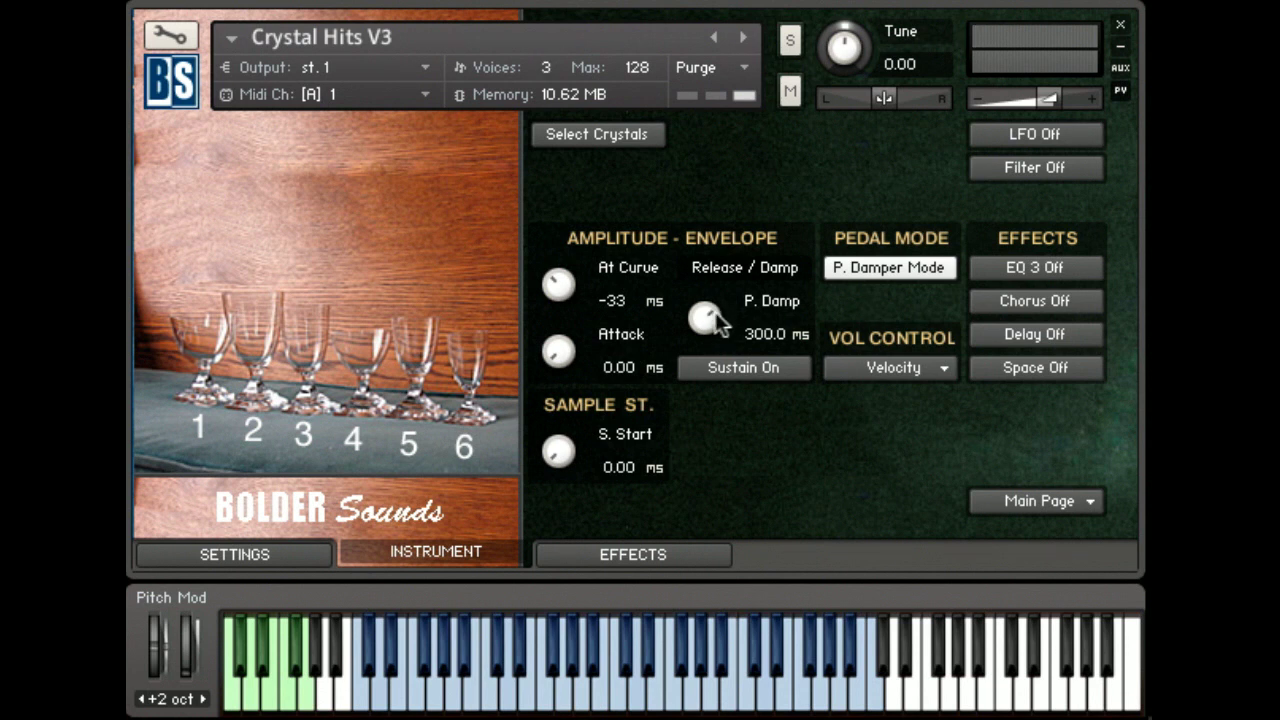
pyautogui.click(897, 275)
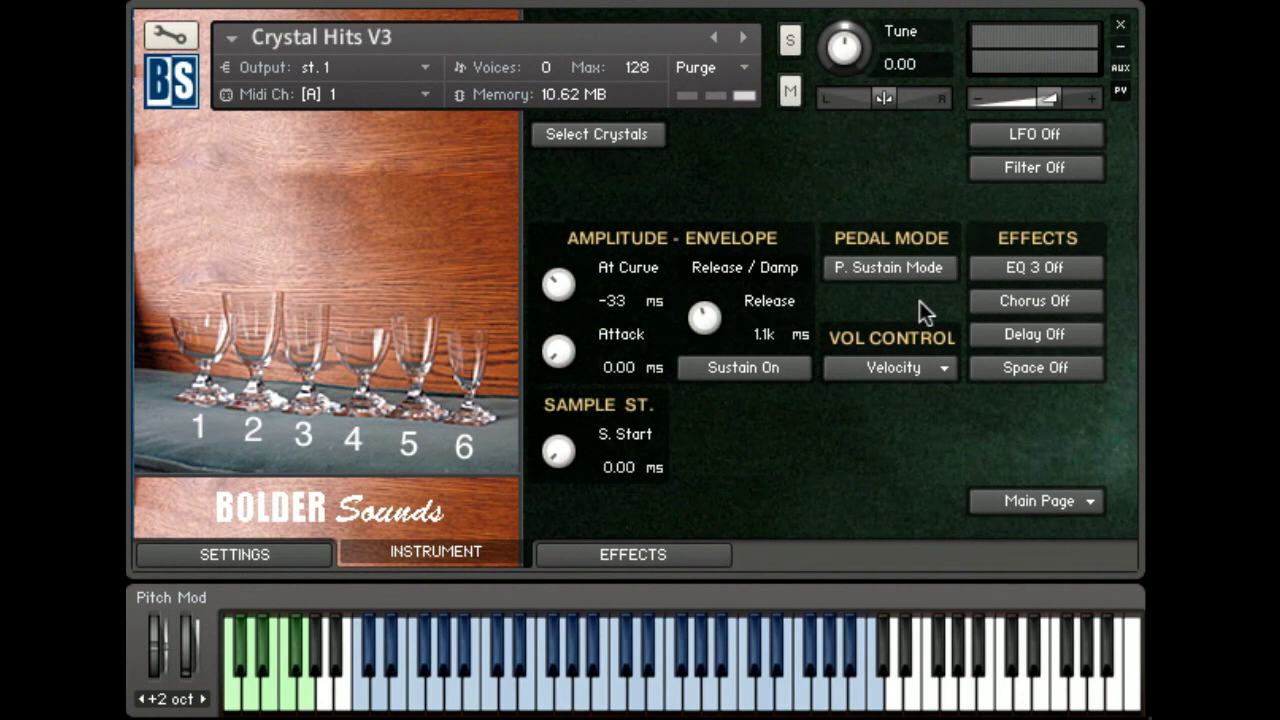
pyautogui.click(909, 377)
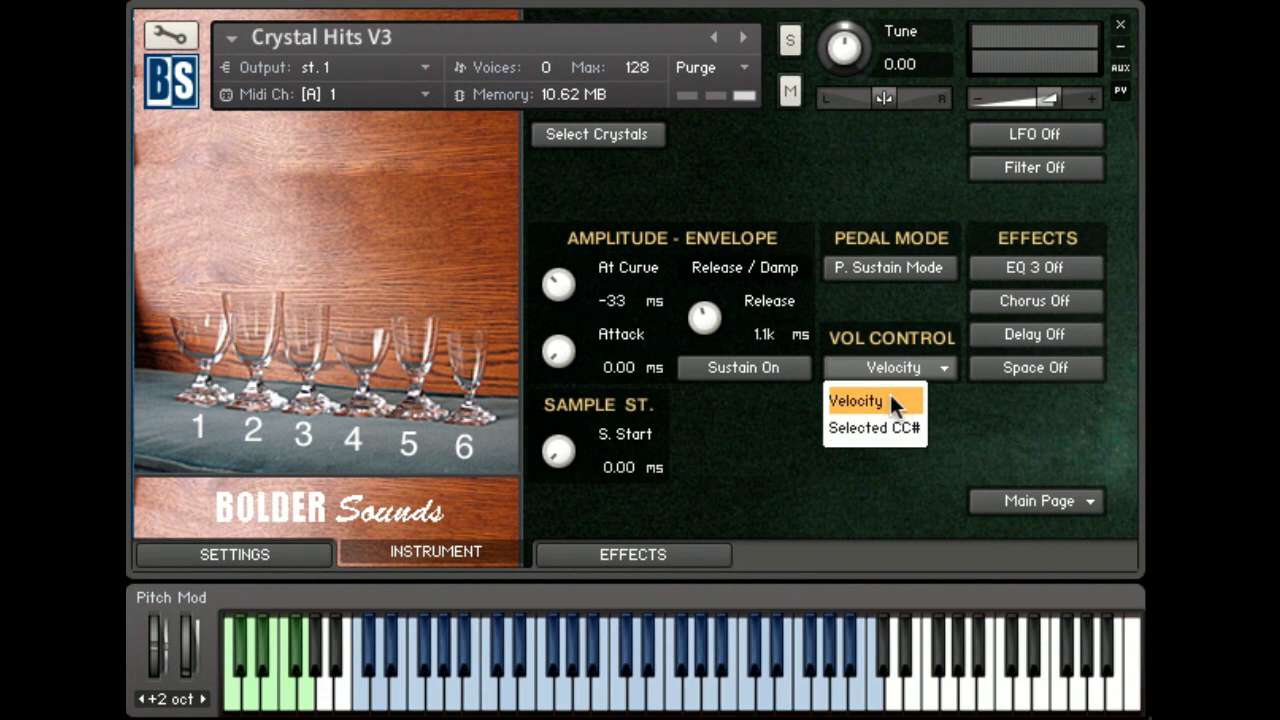
pyautogui.click(892, 403)
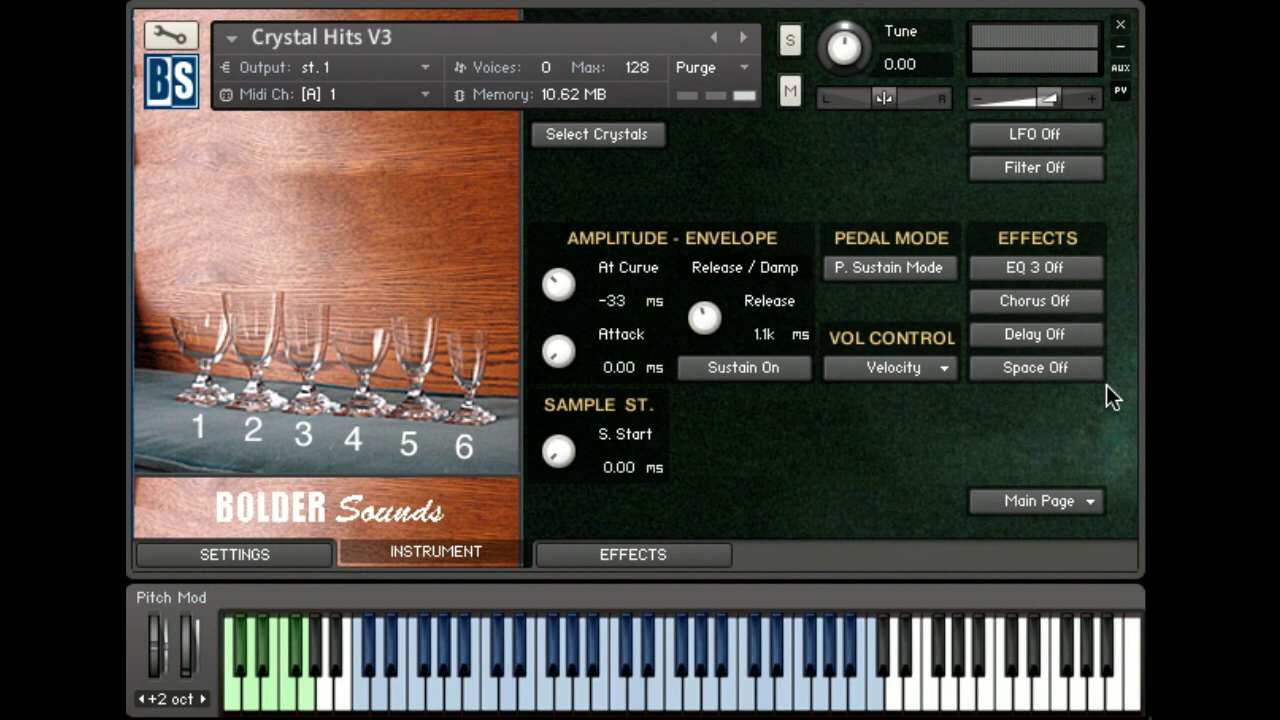
# - Audition the Chorus, Delay and Space effects one at a time, switching each back off
pyautogui.click(1071, 300)
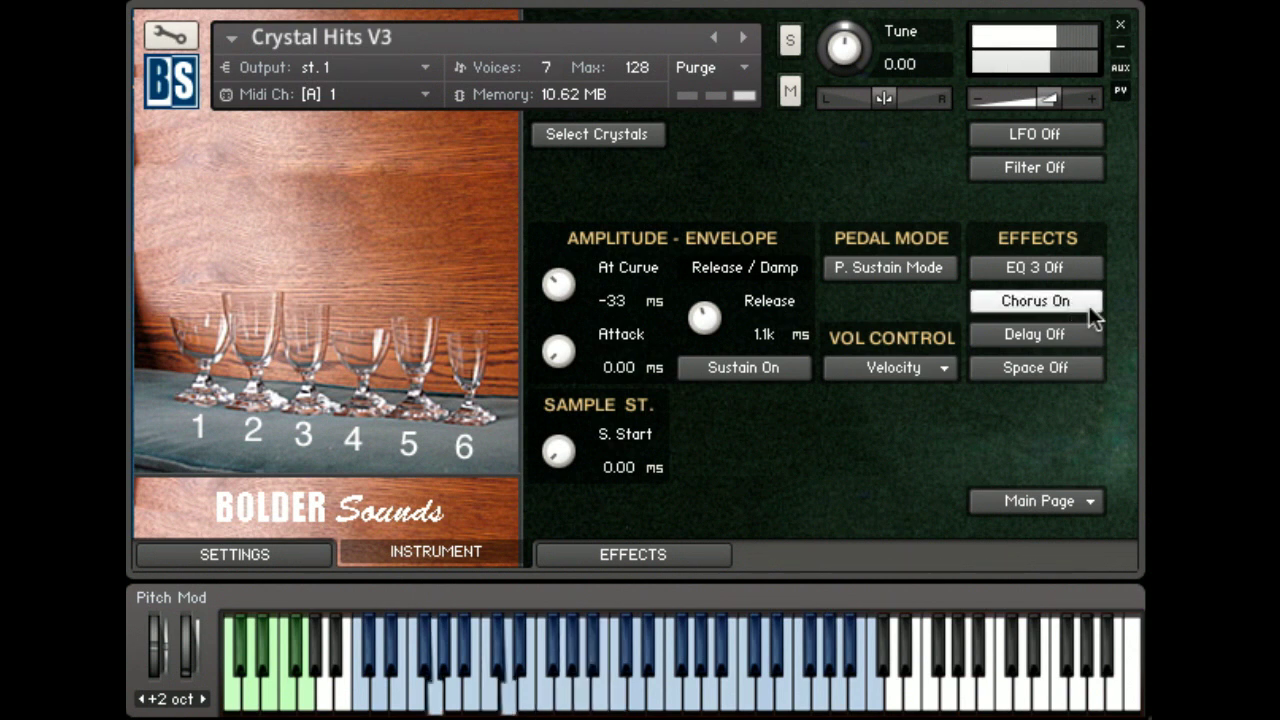
pyautogui.click(1047, 304)
pyautogui.click(1068, 336)
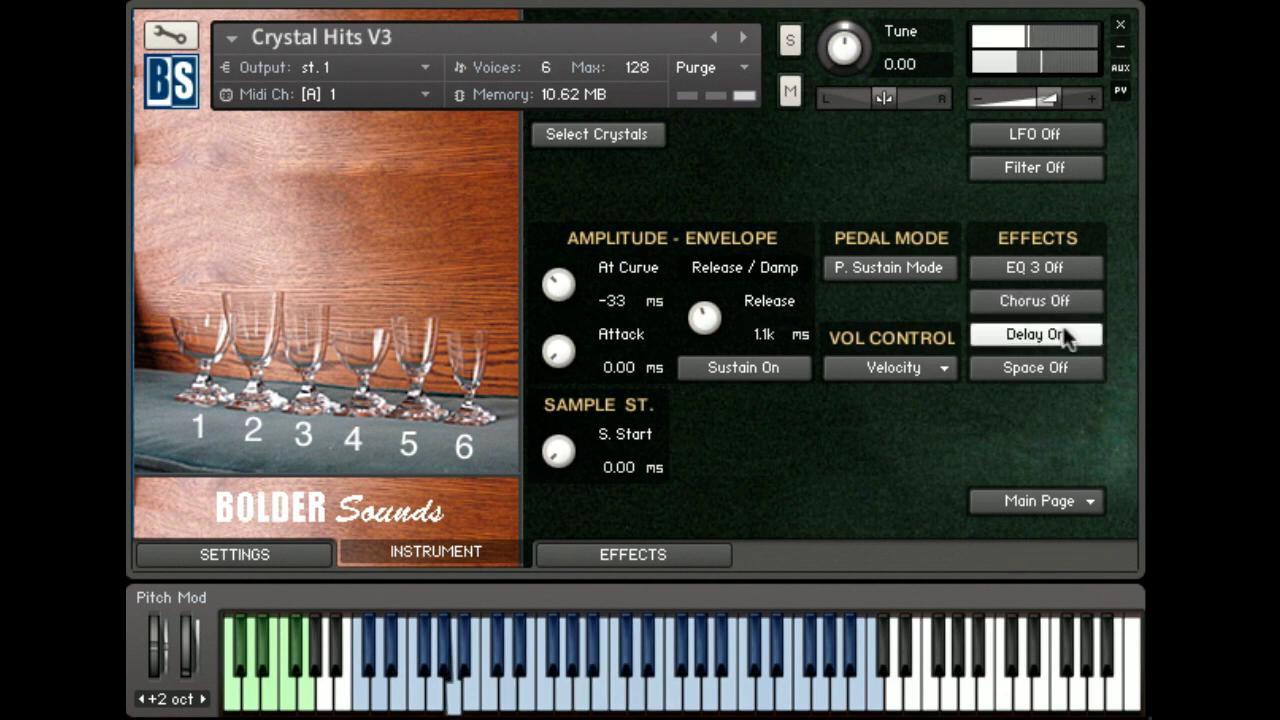
pyautogui.click(1063, 330)
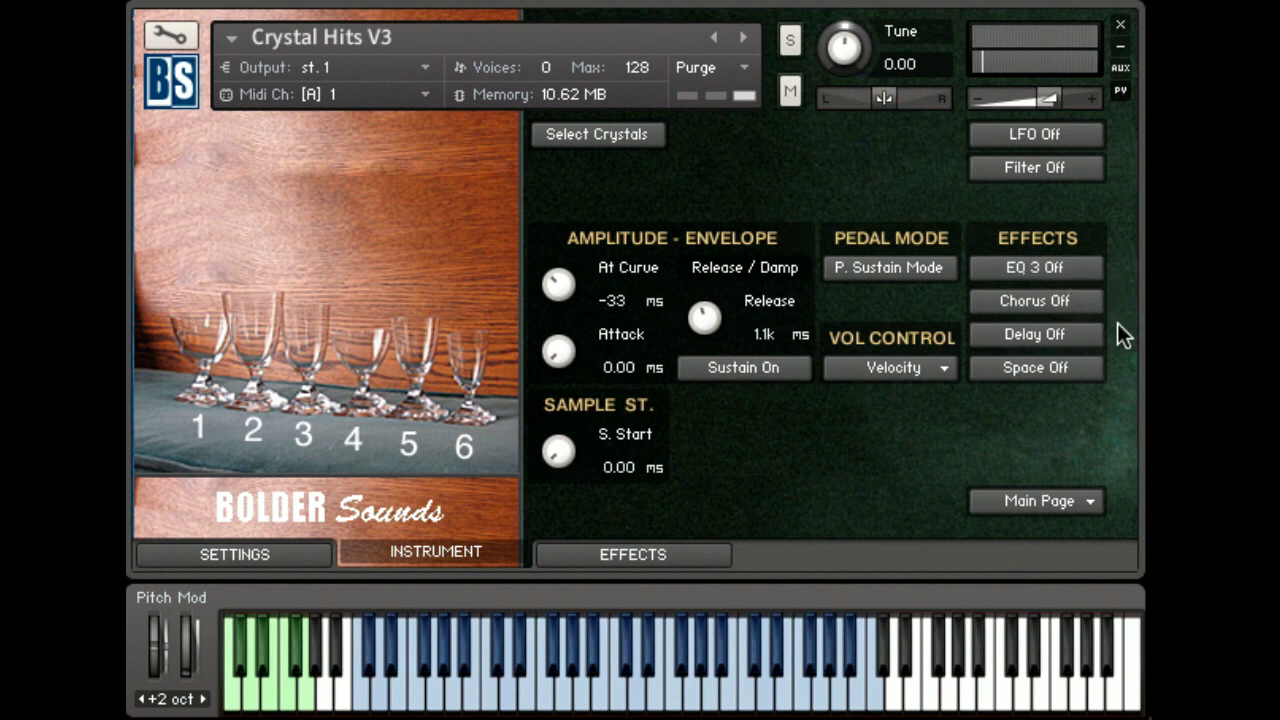
pyautogui.click(1073, 366)
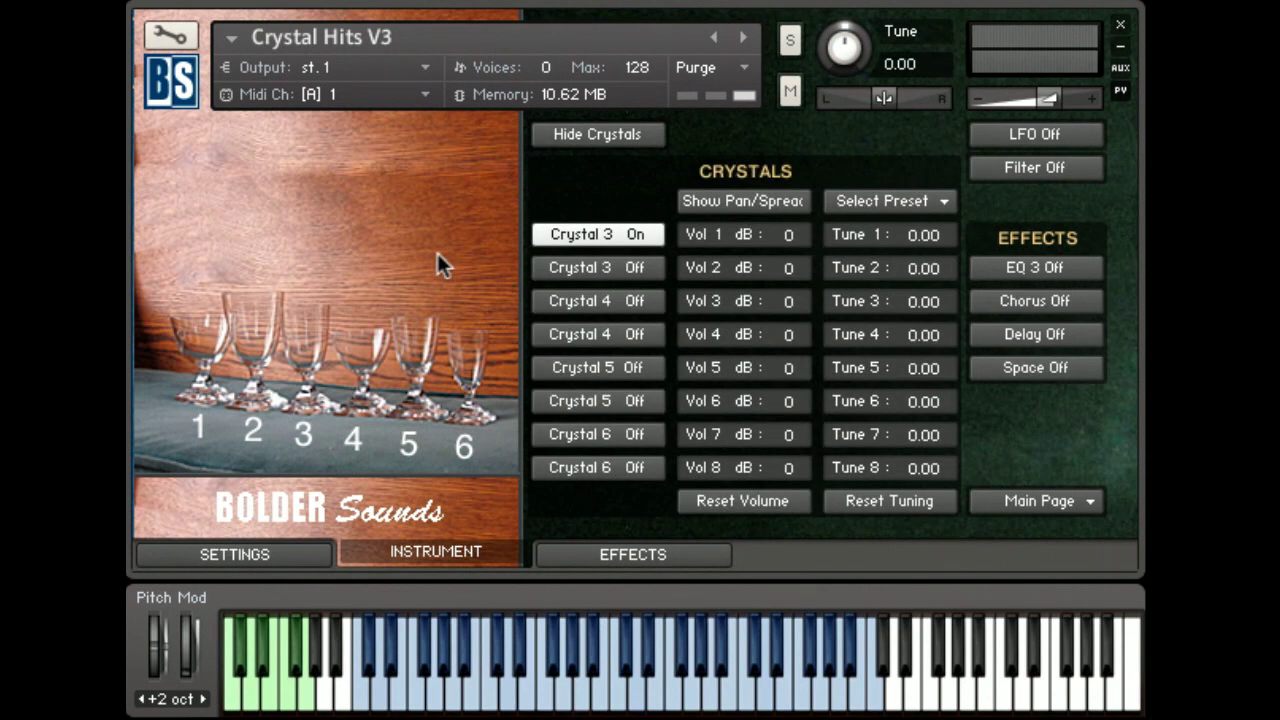
# - Show the Performance Page and audition the stereo Width at mono and at 100.0 before restoring it to 0.0
pyautogui.click(1098, 502)
pyautogui.click(1060, 612)
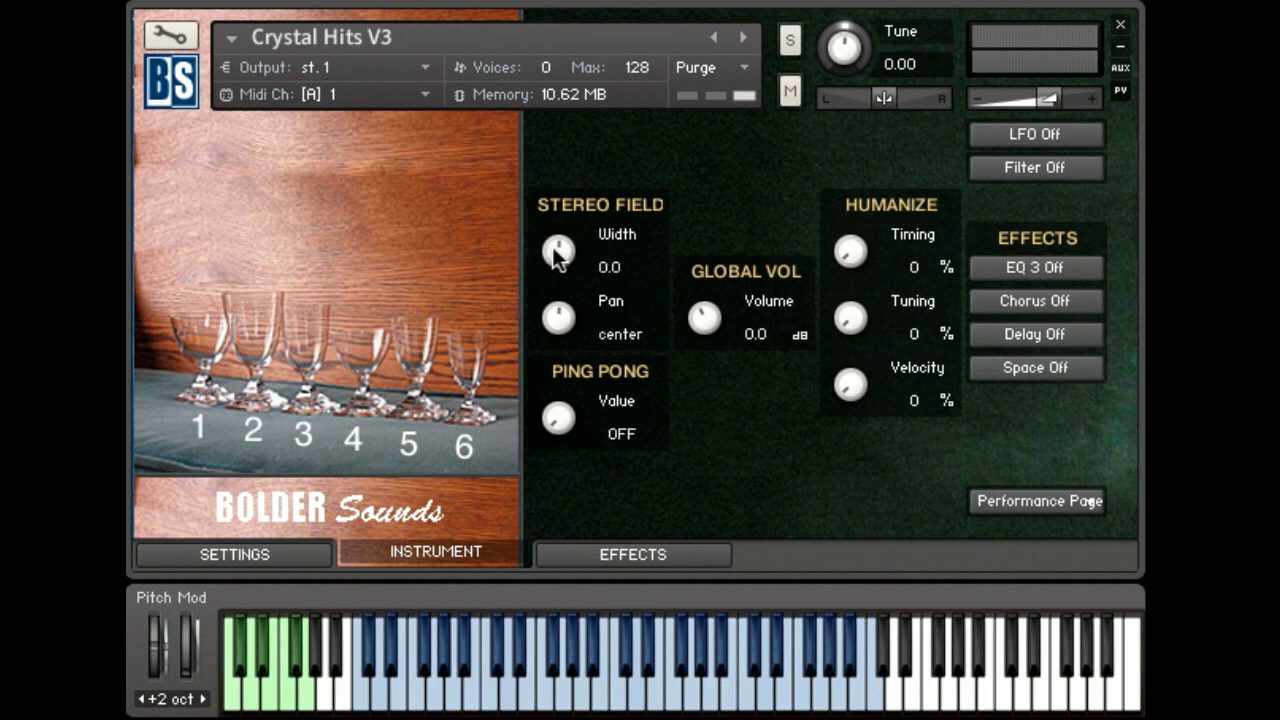
pyautogui.moveTo(558, 255); pyautogui.dragTo(519, 512)
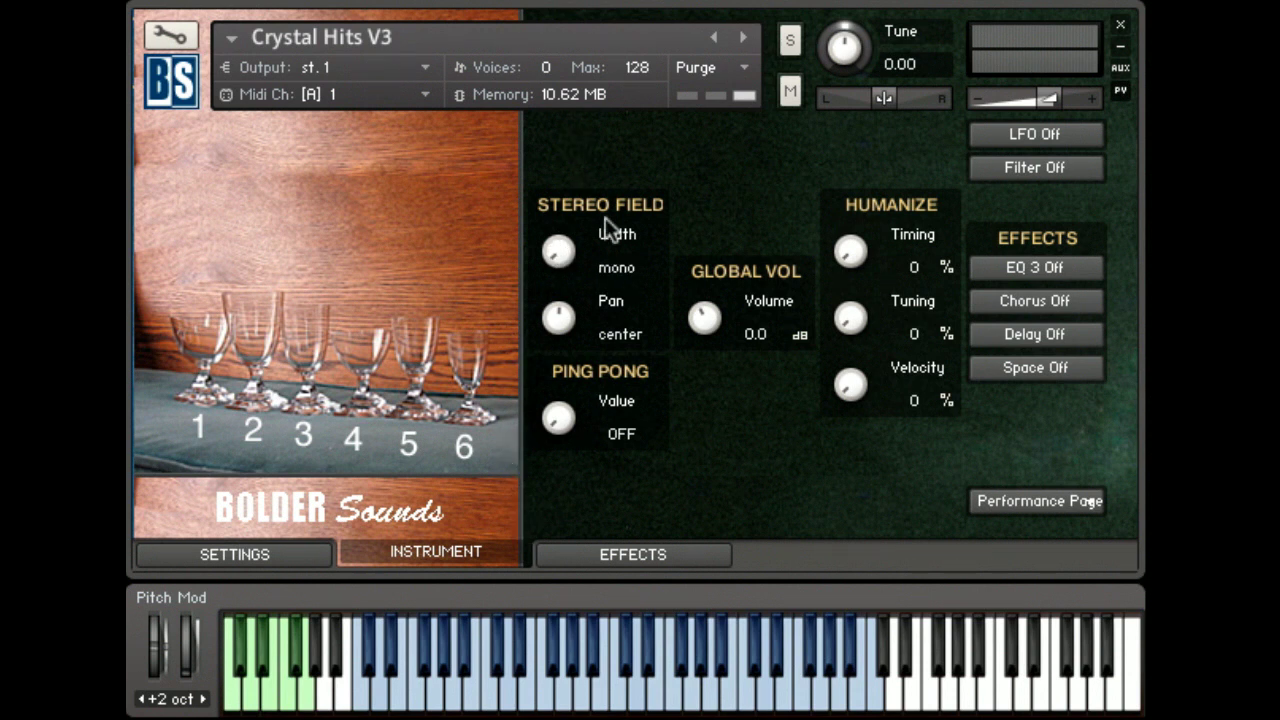
pyautogui.moveTo(558, 258); pyautogui.dragTo(558, 140)
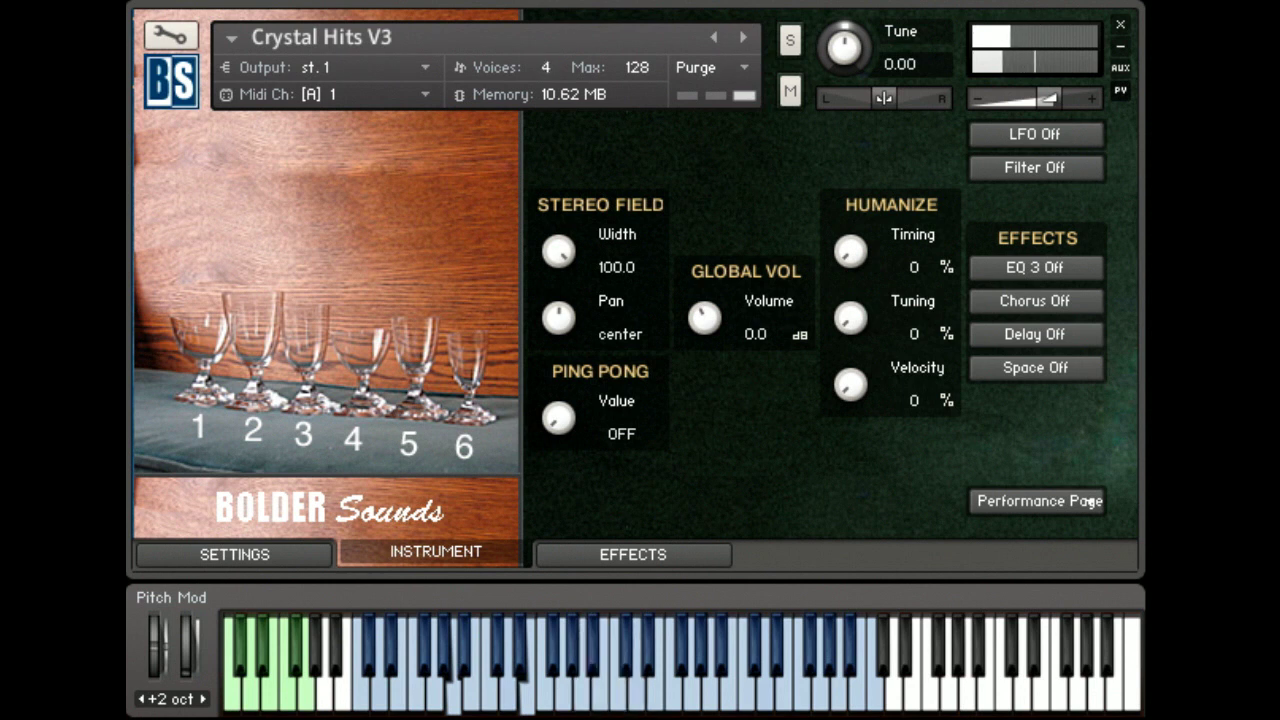
pyautogui.moveTo(563, 255); pyautogui.dragTo(563, 320)
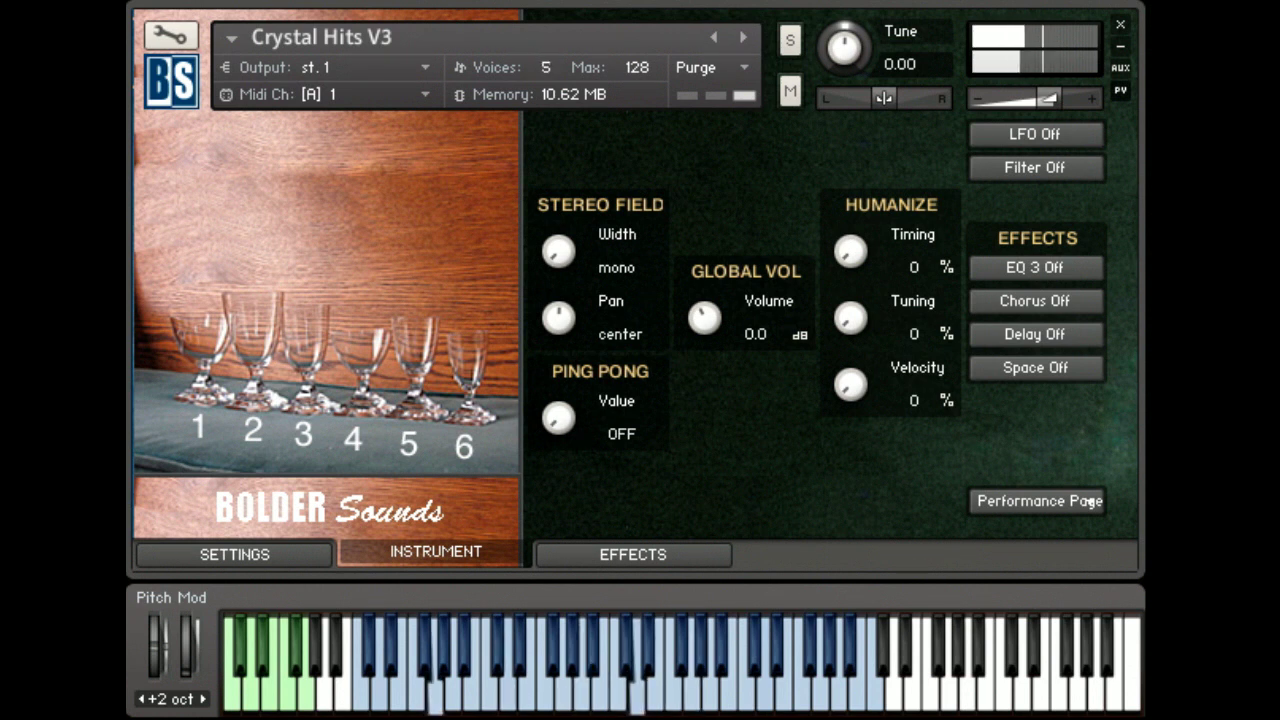
pyautogui.moveTo(559, 252); pyautogui.dragTo(563, 335)
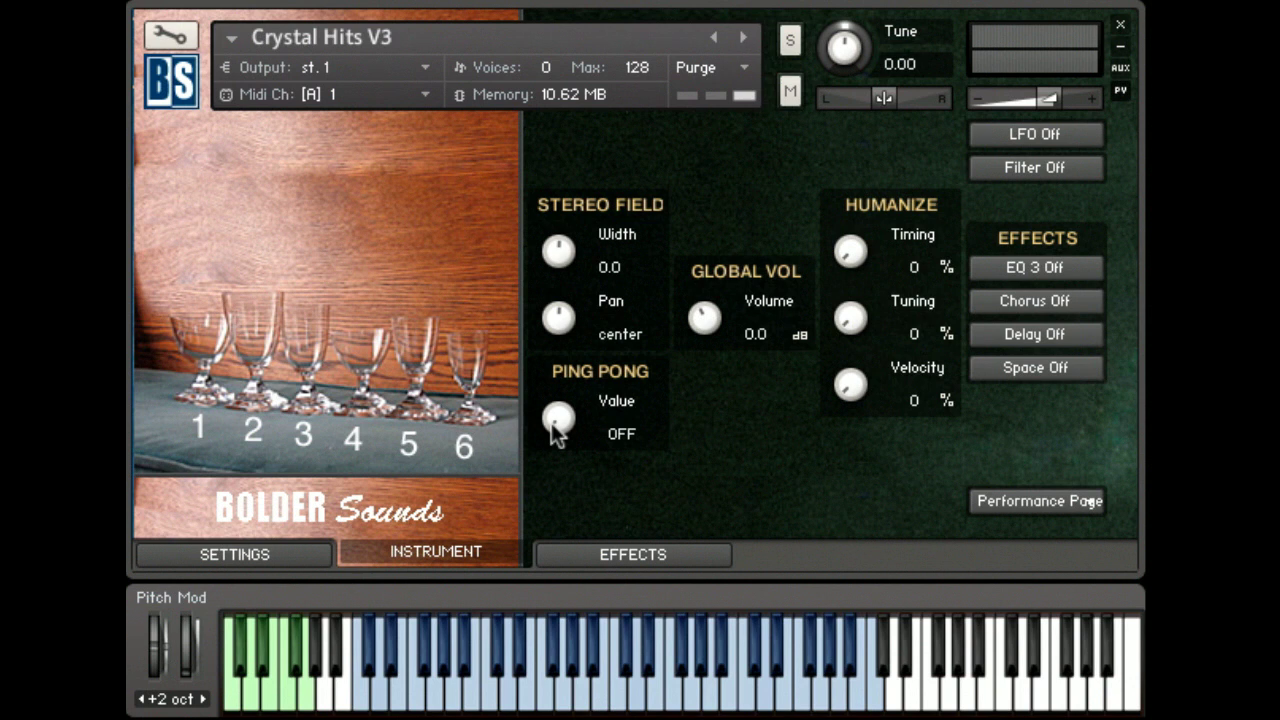
# - Audition the Ping Pong value at 93 % and at 33 %, and reset it to OFF
pyautogui.moveTo(551, 425); pyautogui.dragTo(526, 80)
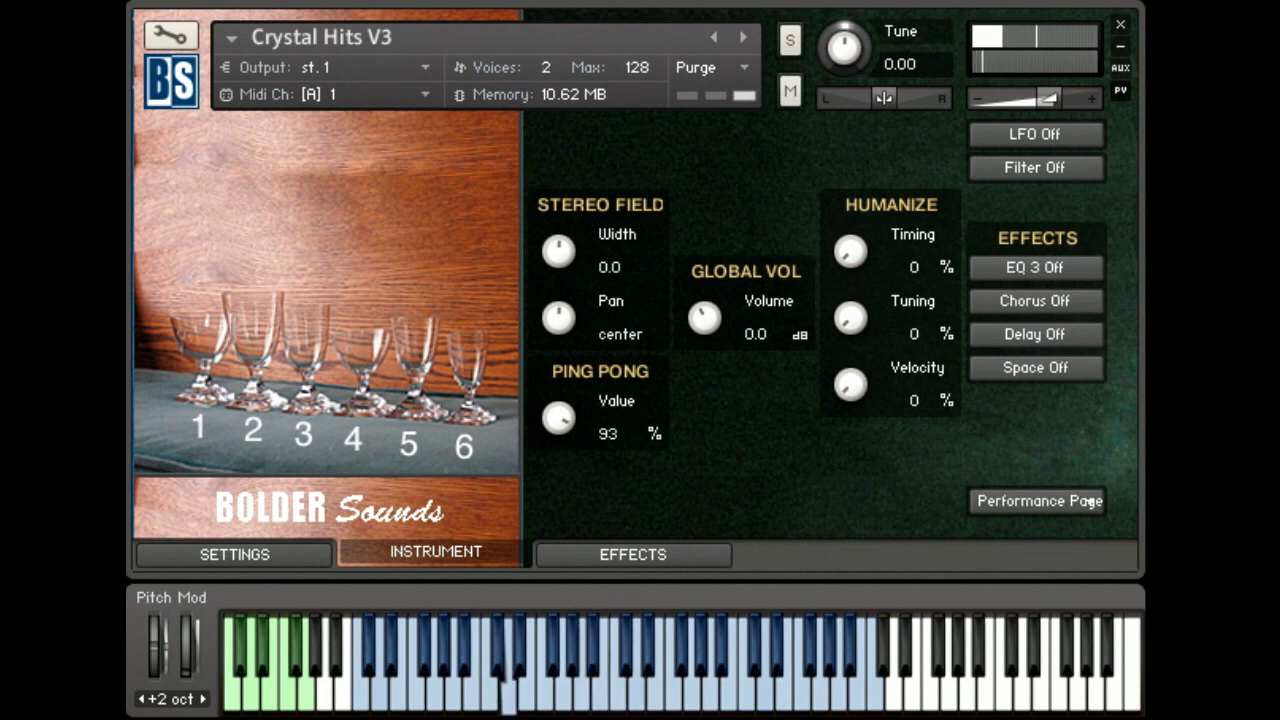
pyautogui.moveTo(559, 420); pyautogui.dragTo(628, 635)
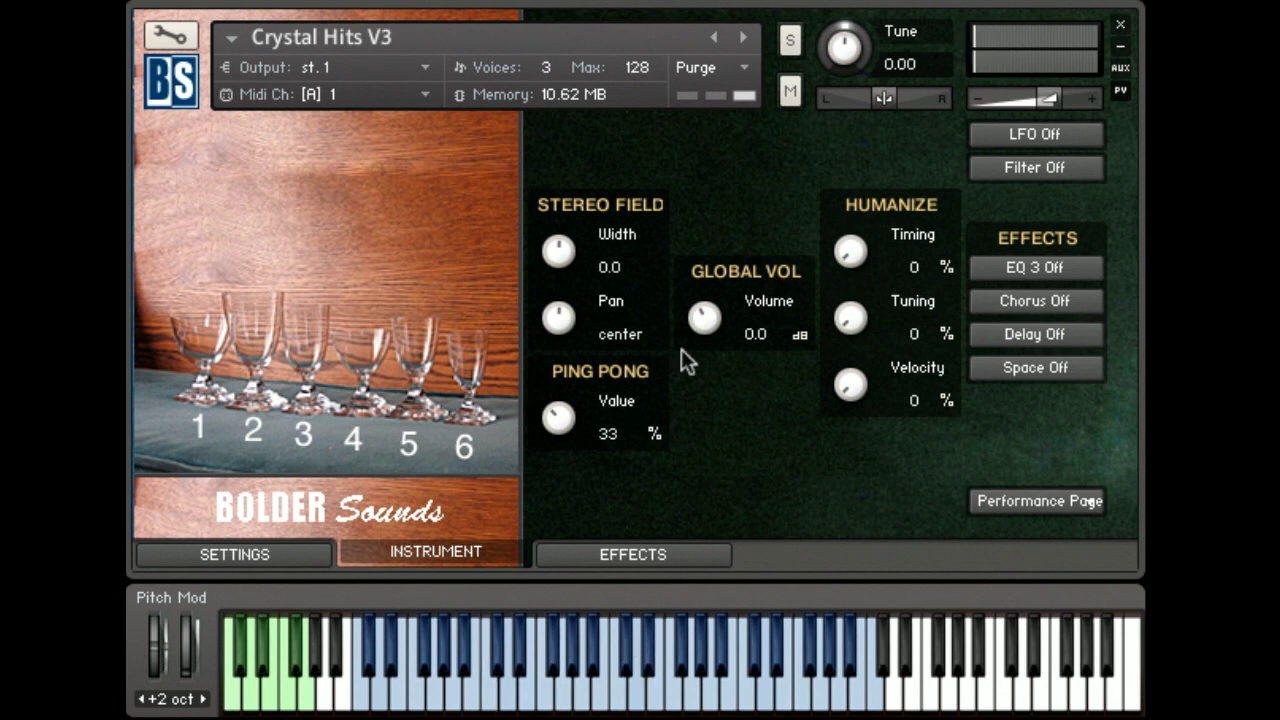
pyautogui.keyDown('ctrl'); pyautogui.click(558, 420); pyautogui.keyUp('ctrl')
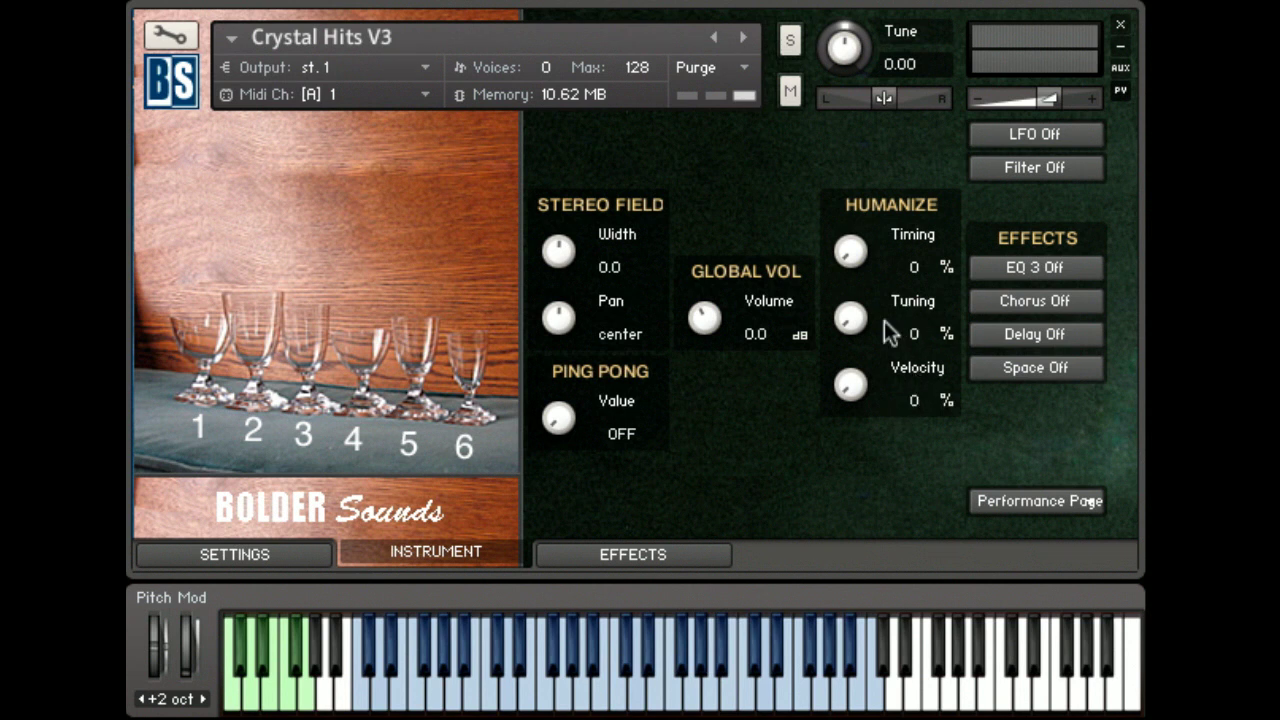
pyautogui.moveTo(841, 388); pyautogui.dragTo(752, 481)
# - Read the About Page through to its end and switch to the LFO Page
pyautogui.click(1062, 494)
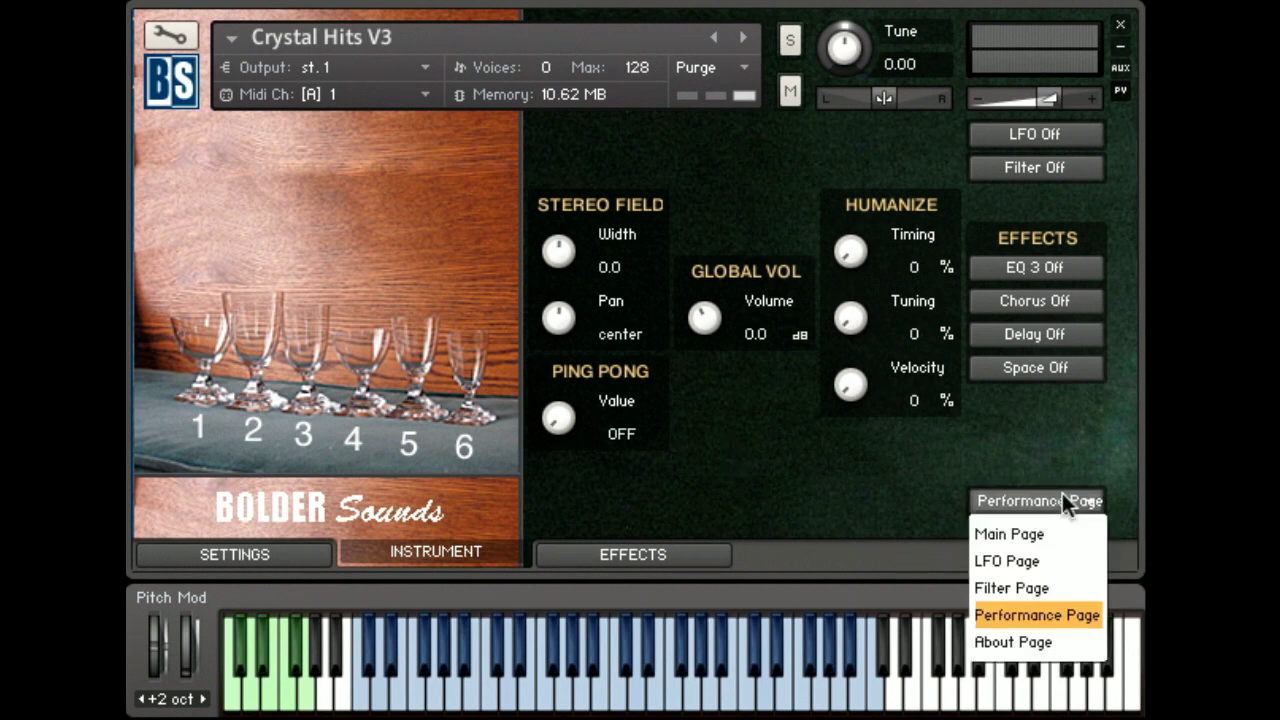
pyautogui.click(1063, 640)
pyautogui.moveTo(940, 464); pyautogui.dragTo(979, 479)
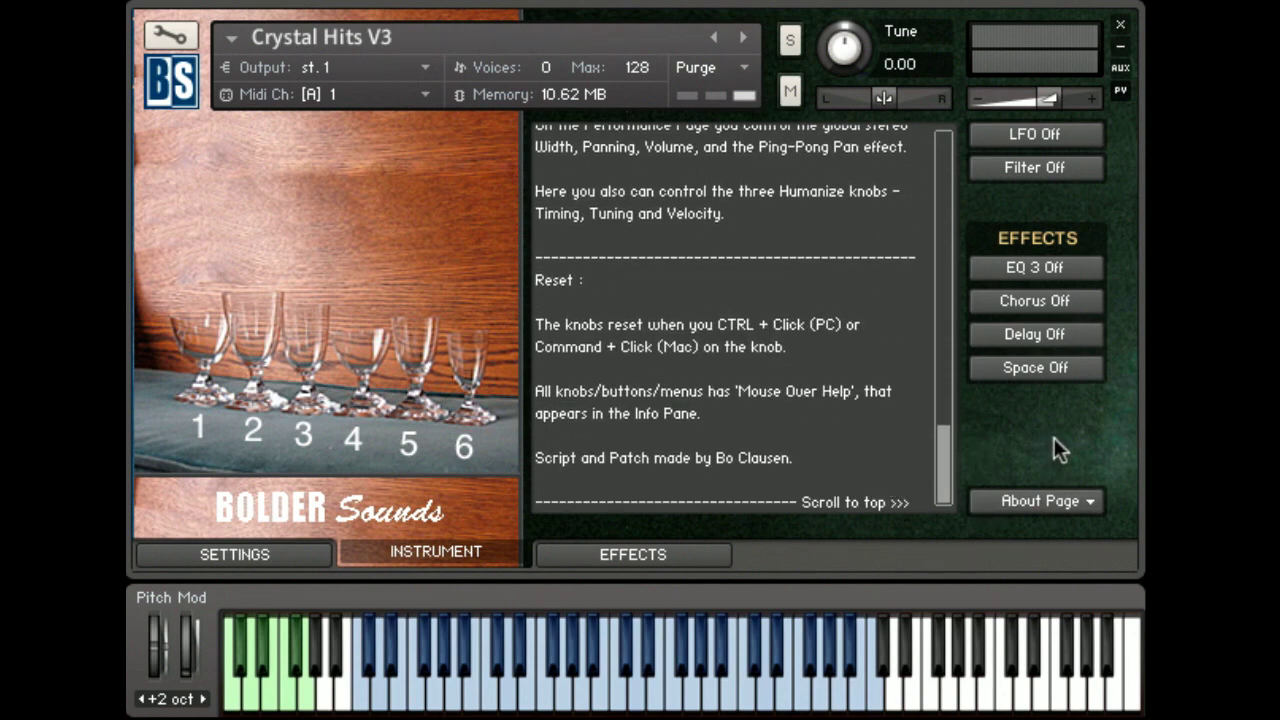
pyautogui.click(1062, 506)
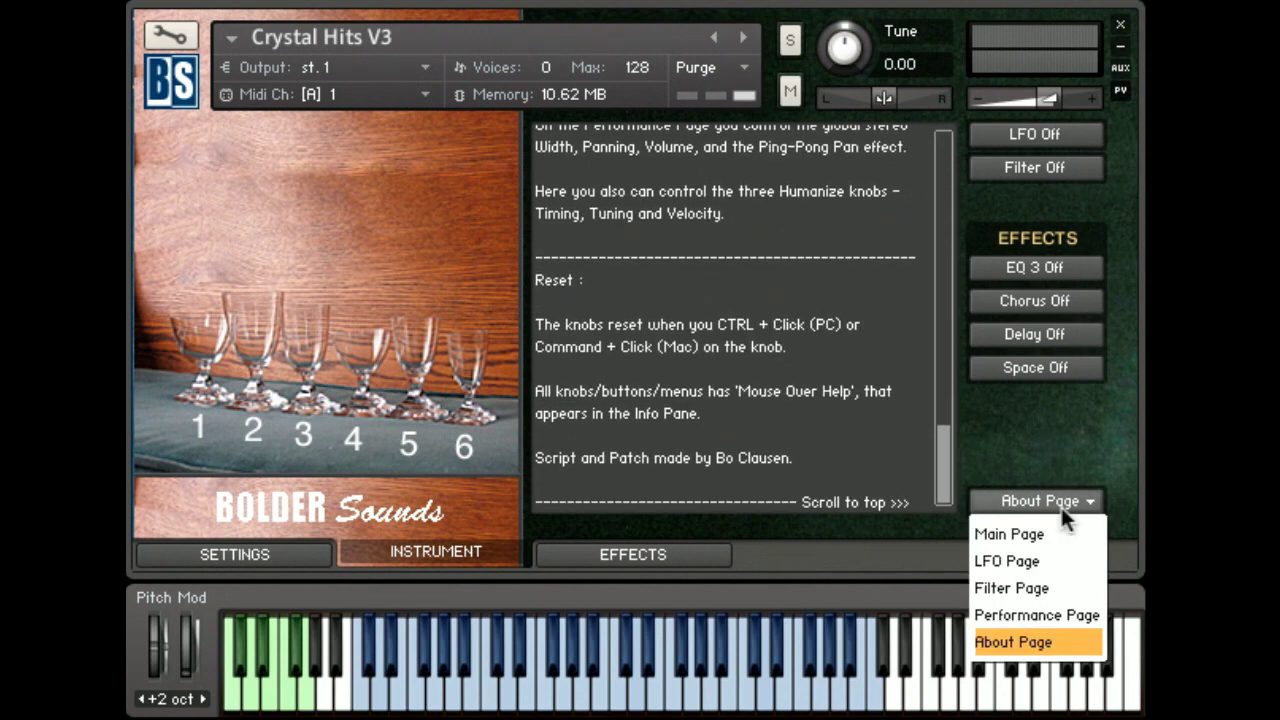
pyautogui.click(1055, 561)
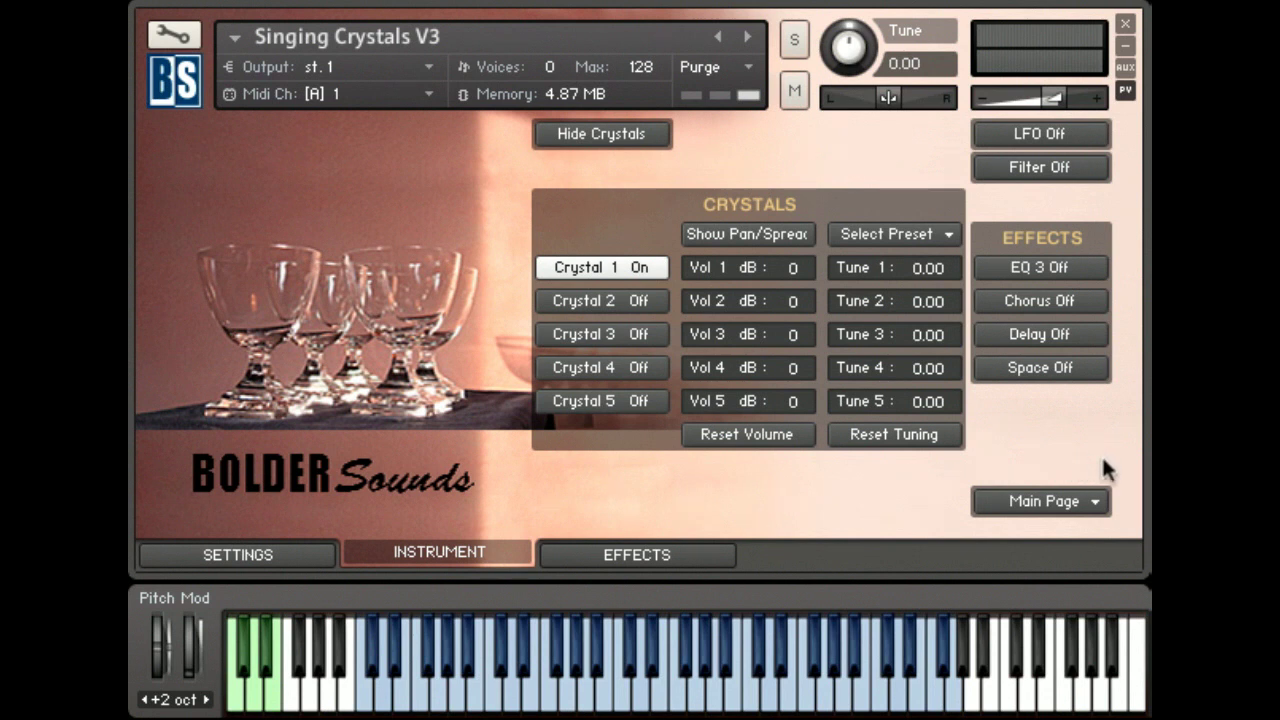
# - Turn on the LFO in Singing Crystals V3 and set its LFO control to Main LFO
pyautogui.click(1059, 500)
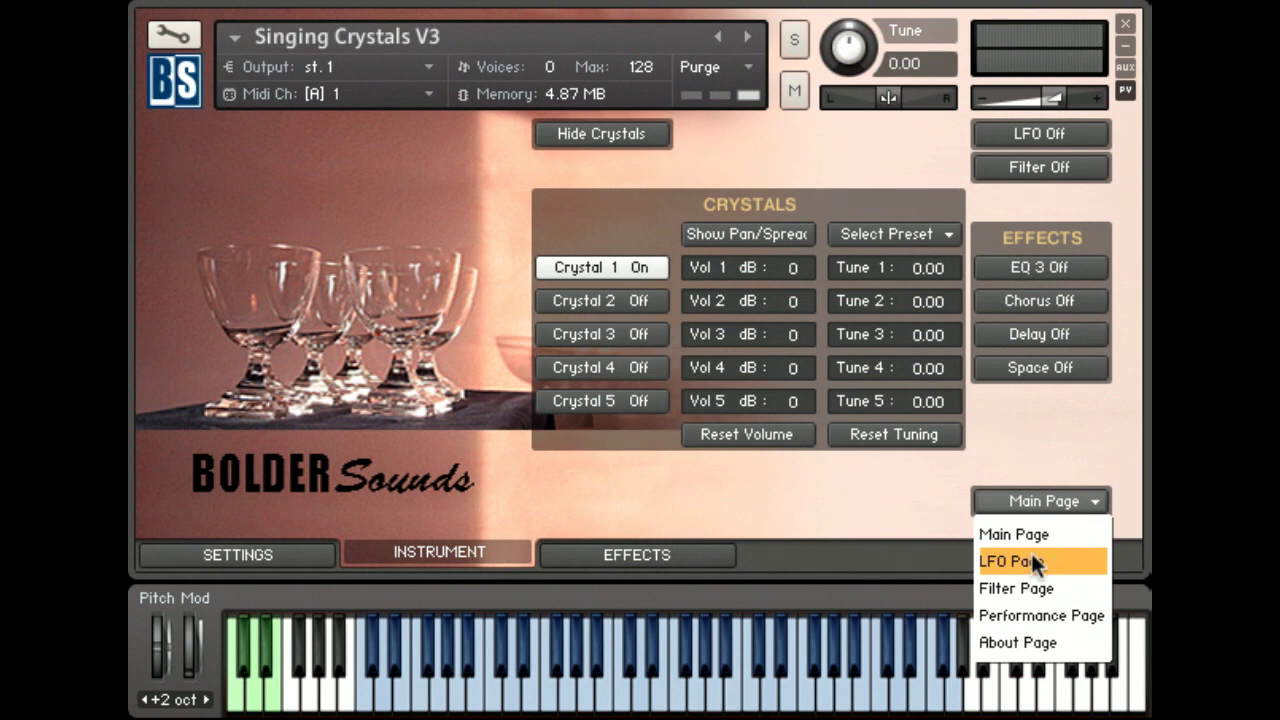
pyautogui.click(1049, 426)
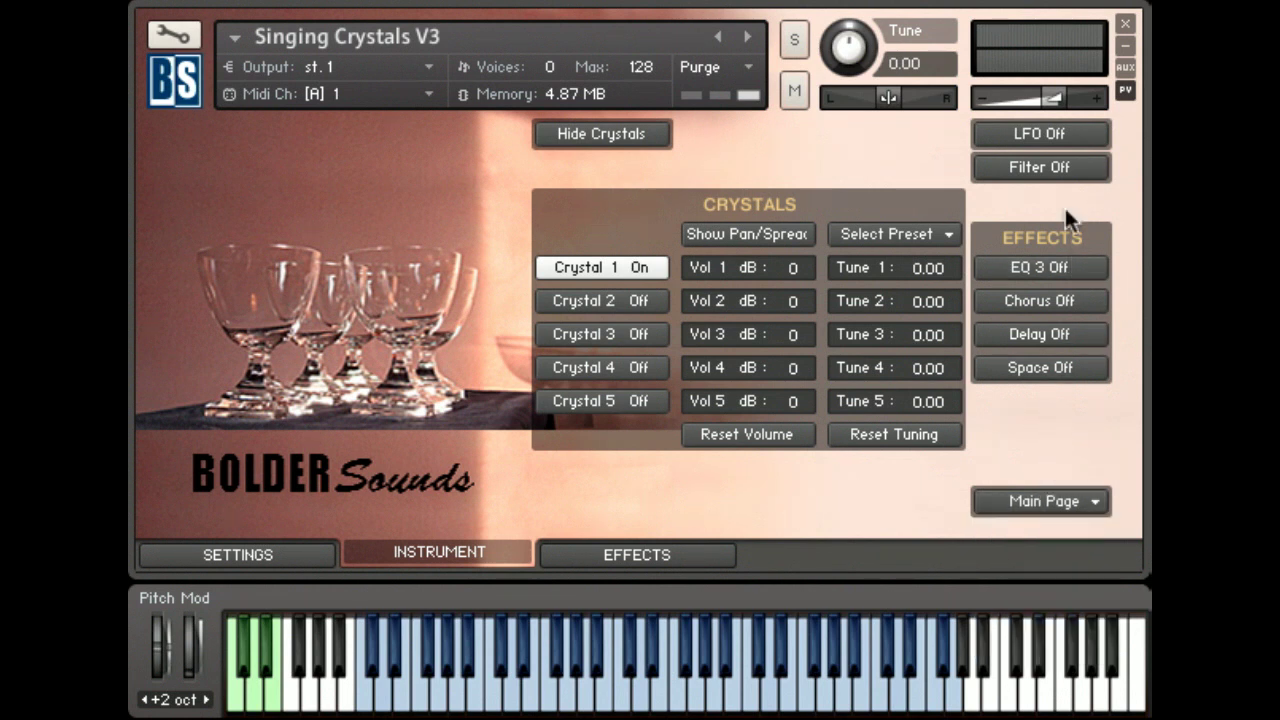
pyautogui.click(1035, 133)
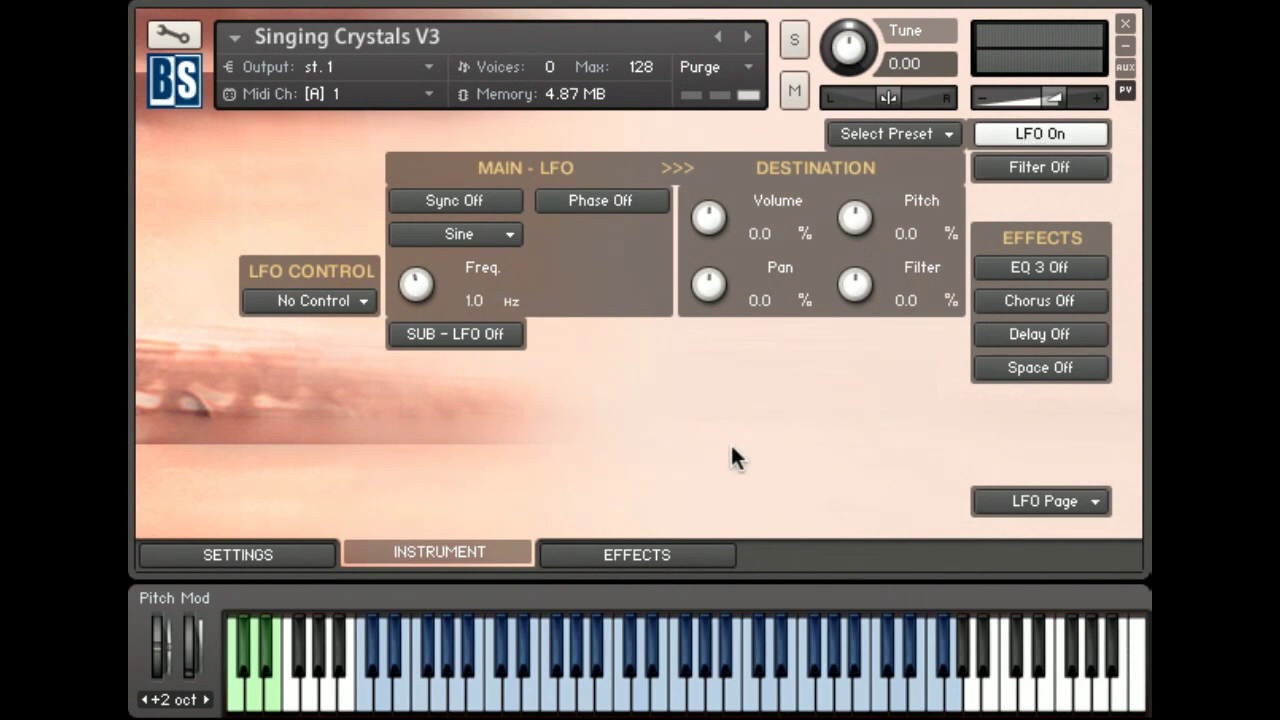
pyautogui.click(348, 302)
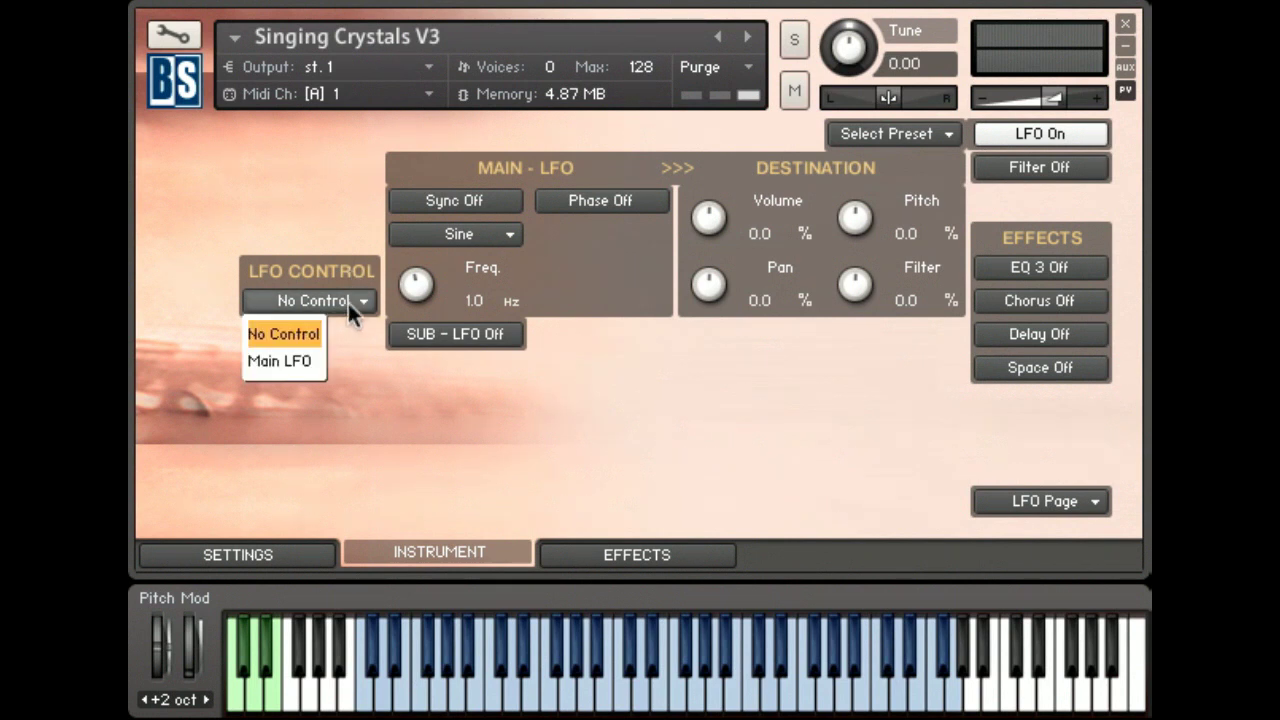
pyautogui.click(296, 360)
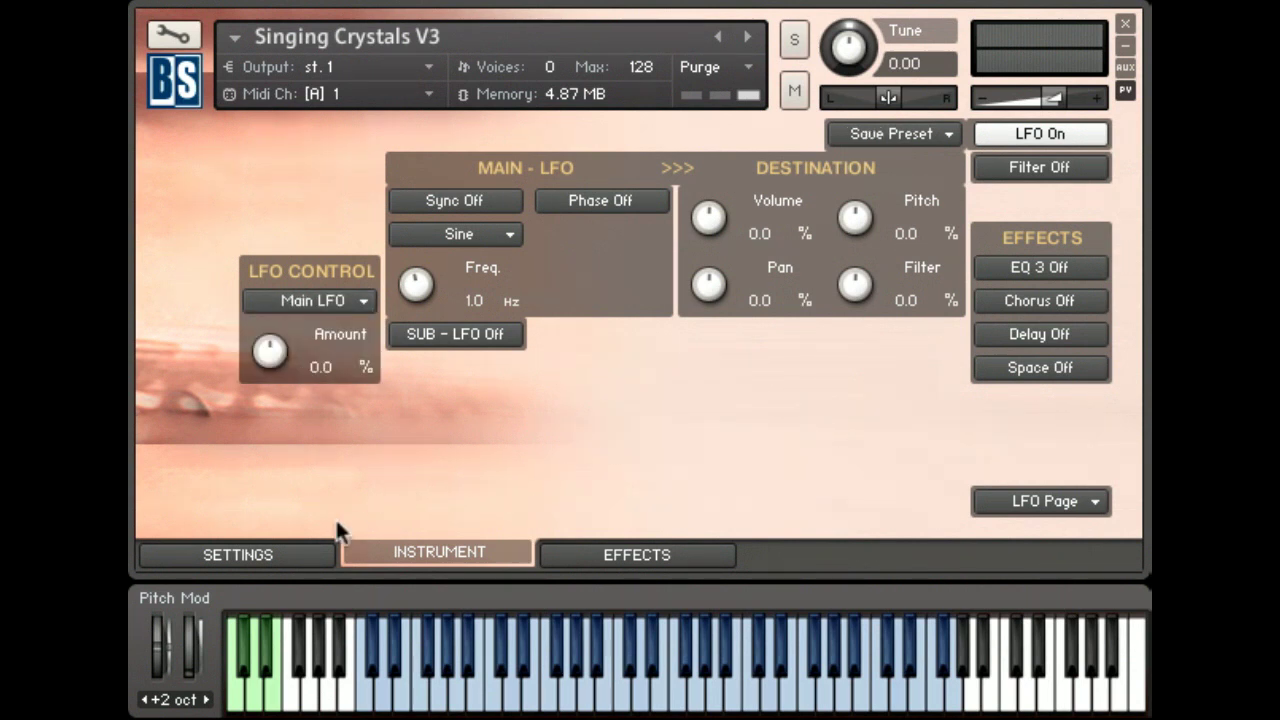
# - Check the LFO CC# assignment in the instrument settings and set the LFO control to No Control
pyautogui.click(271, 548)
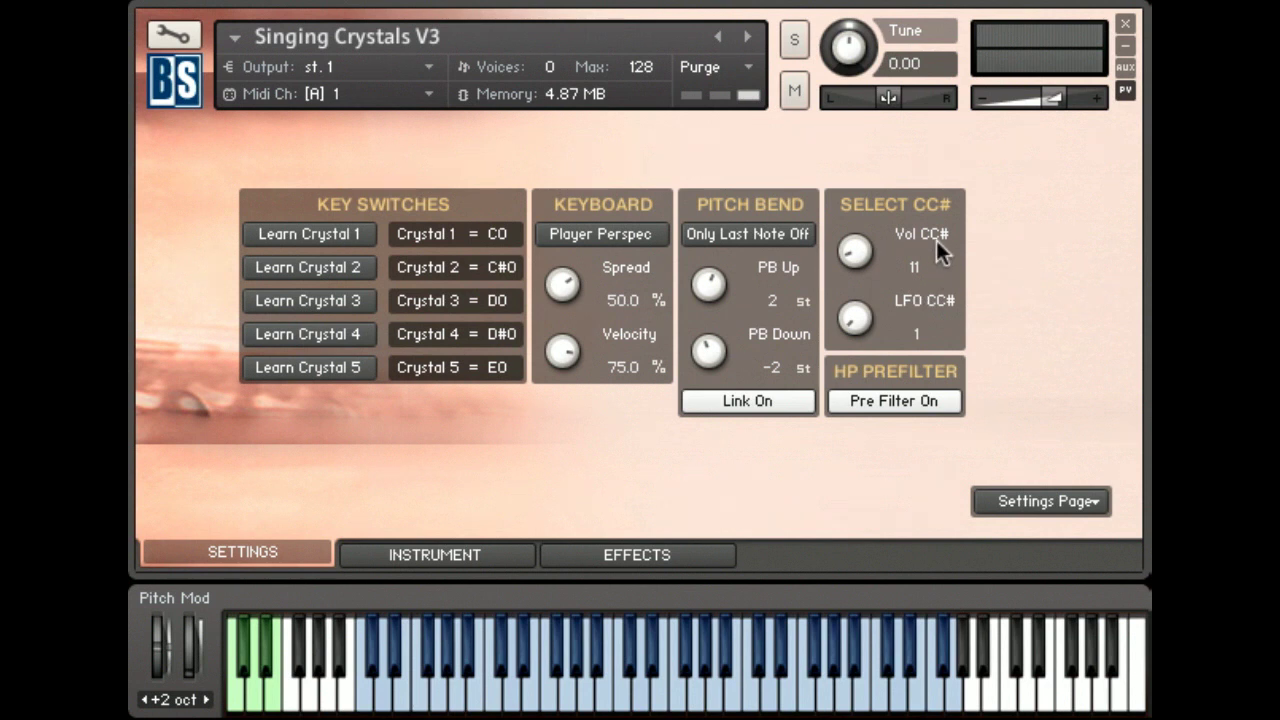
pyautogui.click(466, 560)
pyautogui.click(316, 301)
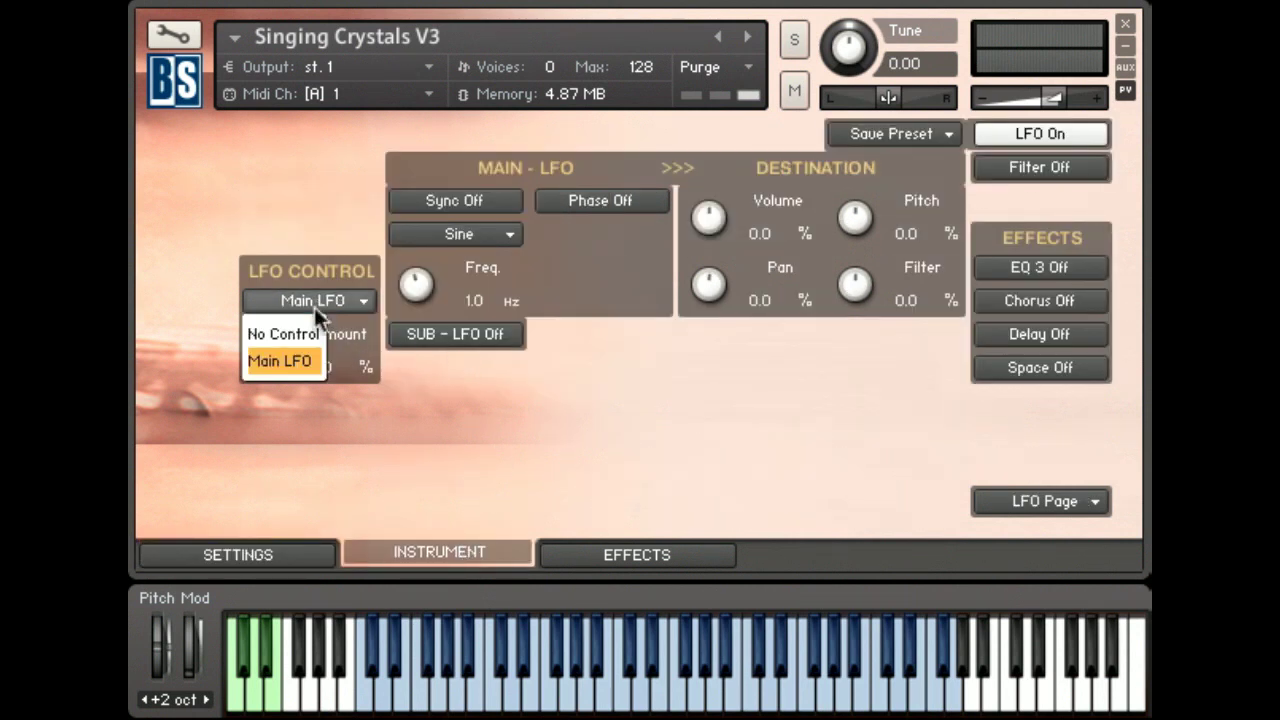
pyautogui.click(292, 333)
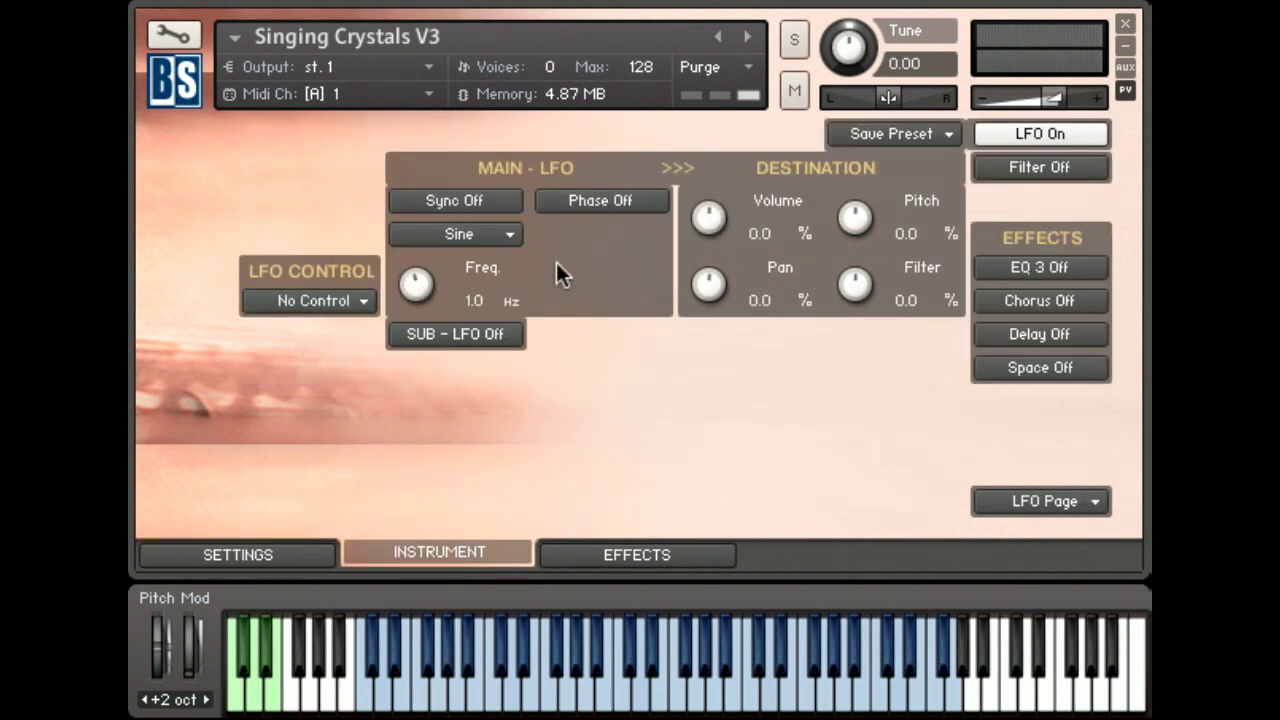
# - Try Sync on the Main LFO with its frequency at 8/1, turn Sync off again, and view the waveform choices
pyautogui.click(496, 199)
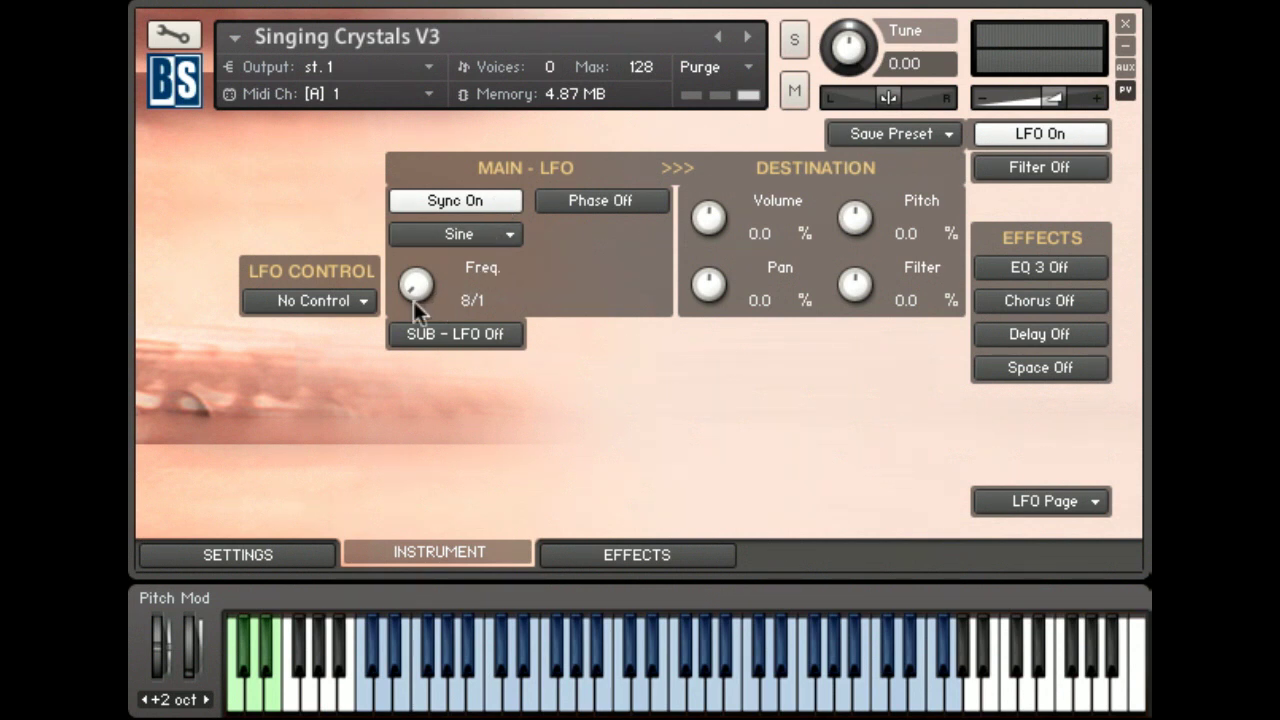
pyautogui.moveTo(413, 286); pyautogui.dragTo(362, 310)
pyautogui.click(455, 200)
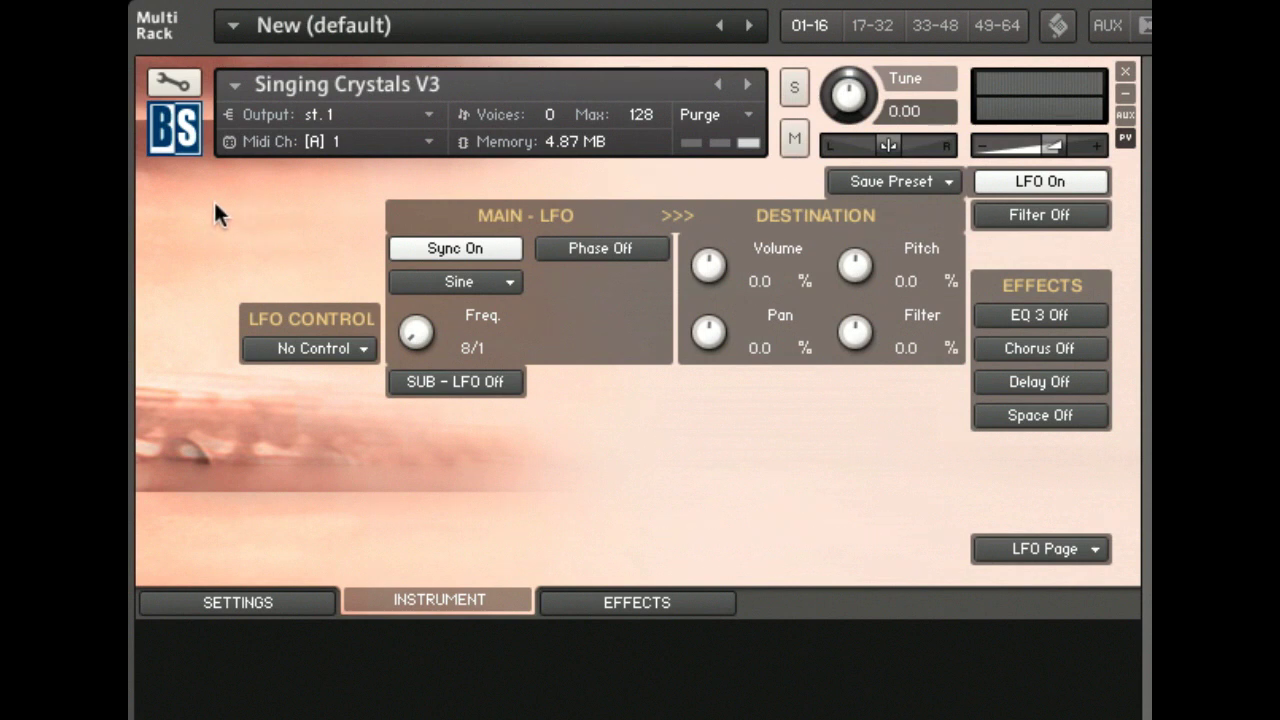
pyautogui.click(490, 244)
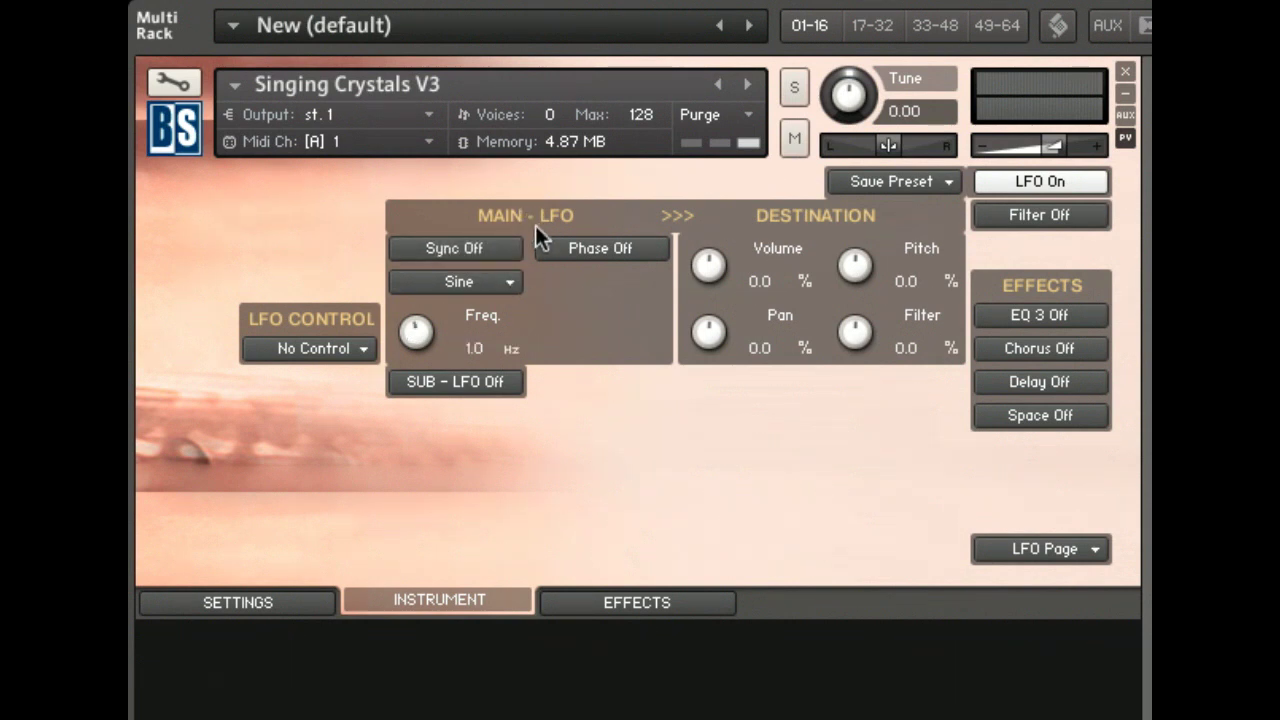
pyautogui.click(505, 286)
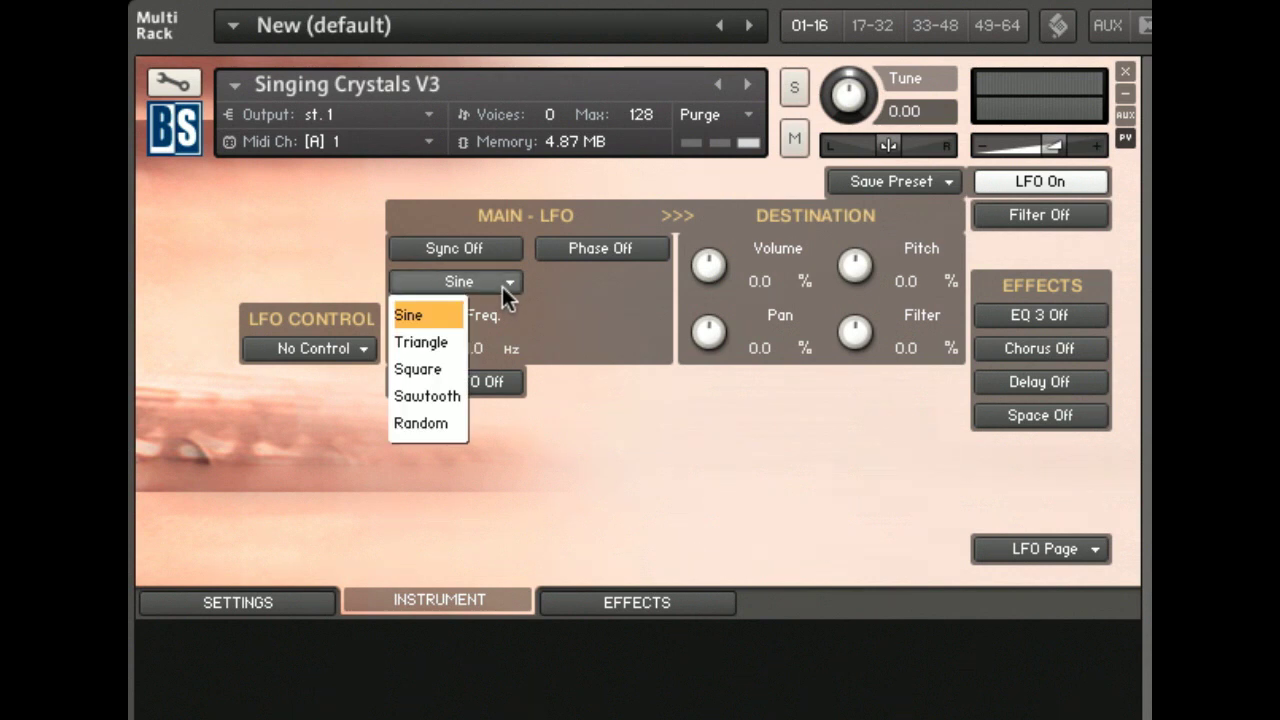
pyautogui.click(580, 285)
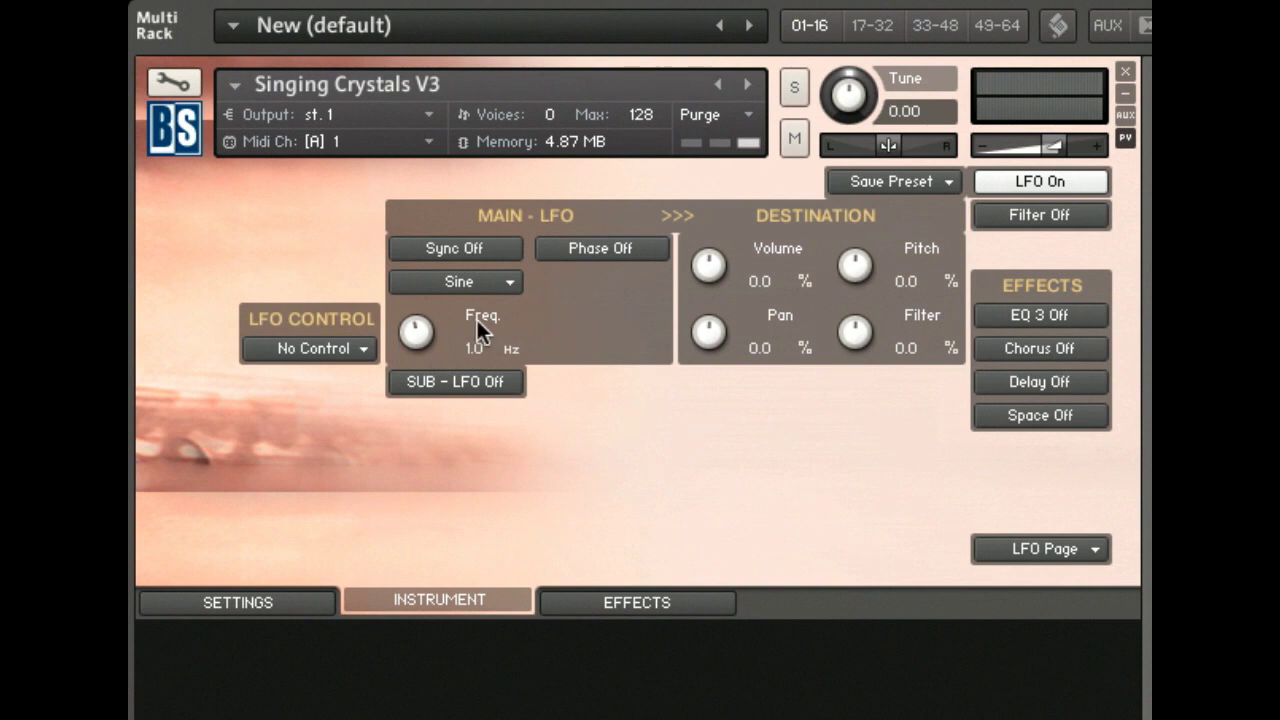
# - Set the Main LFO frequency to 3.7 Hz and its Filter amount to 38.7 %, with the Volume amount tried and reset to 0.0
pyautogui.click(432, 350)
pyautogui.moveTo(708, 270); pyautogui.dragTo(680, 123)
pyautogui.keyDown('ctrl'); pyautogui.click(710, 266); pyautogui.keyUp('ctrl')
pyautogui.moveTo(851, 339); pyautogui.dragTo(824, 202)
# - Turn on the filter and set its type to Low Pass 6p
pyautogui.click(1075, 213)
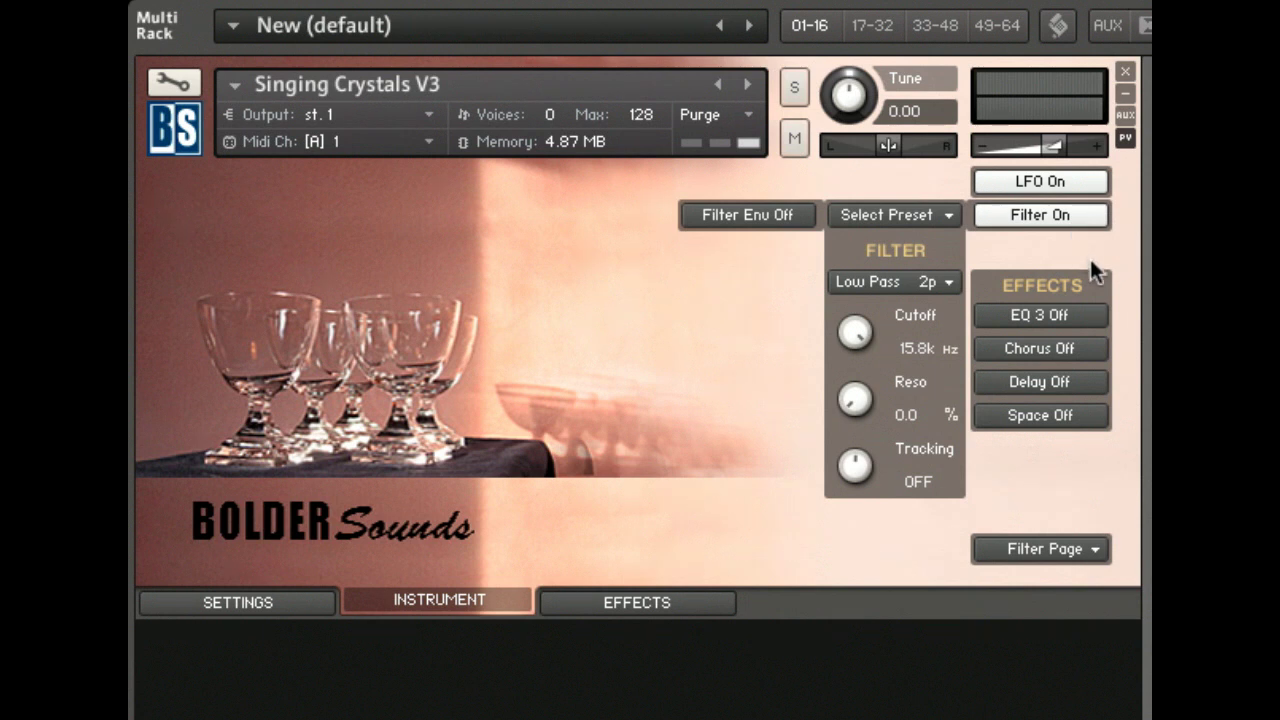
pyautogui.click(903, 285)
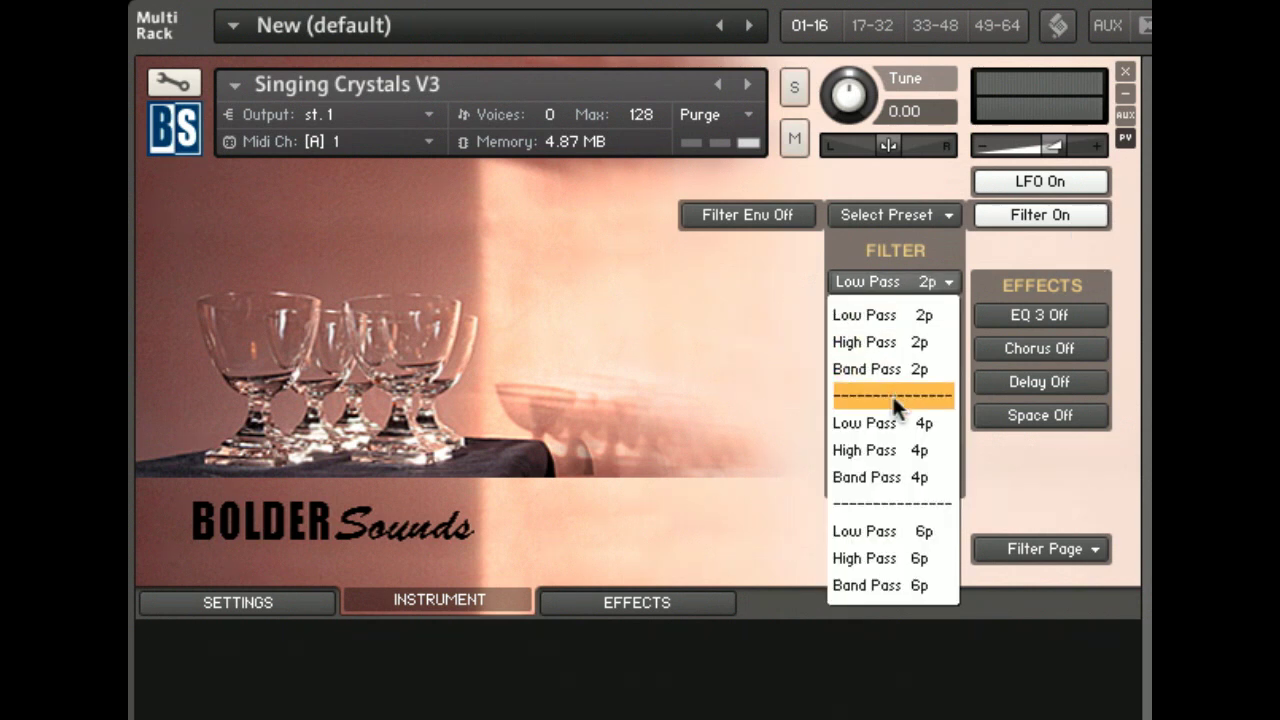
pyautogui.click(895, 531)
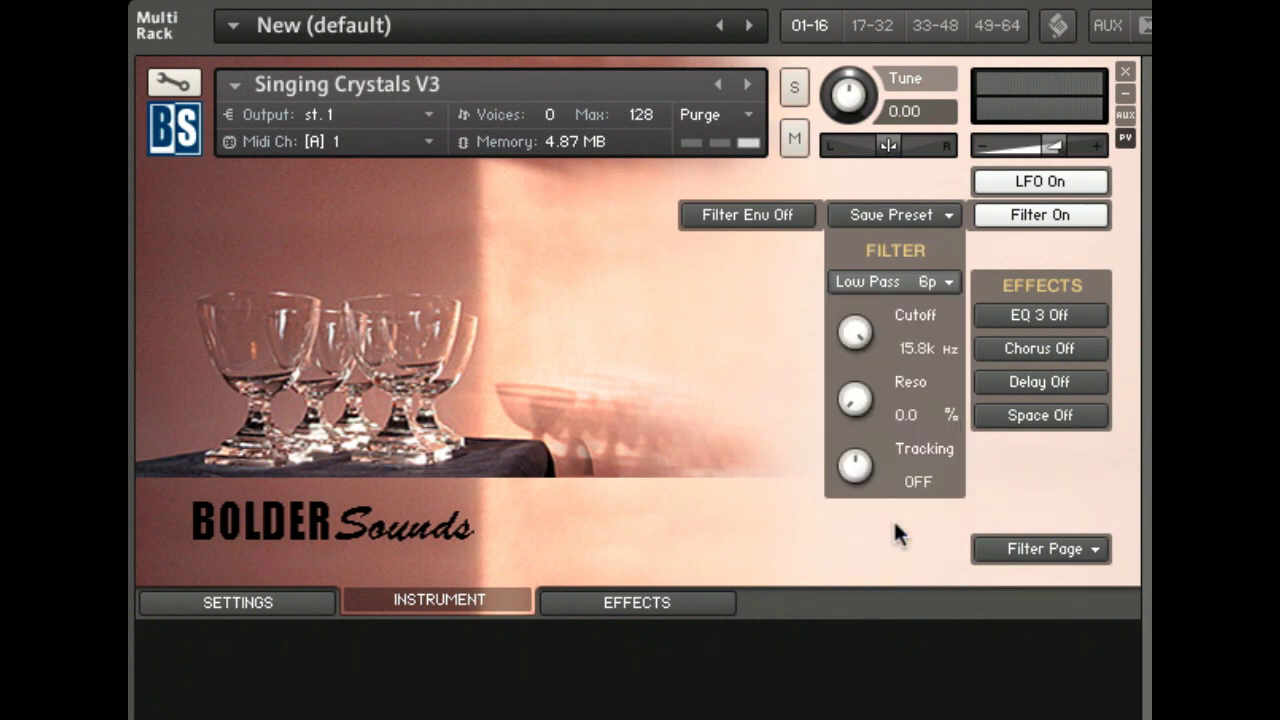
# - Assign the filter Cutoff to MIDI CC# automation, and set Reso to 54.9 % and Tracking to 11.2
pyautogui.rightClick(853, 336)
pyautogui.click(862, 347)
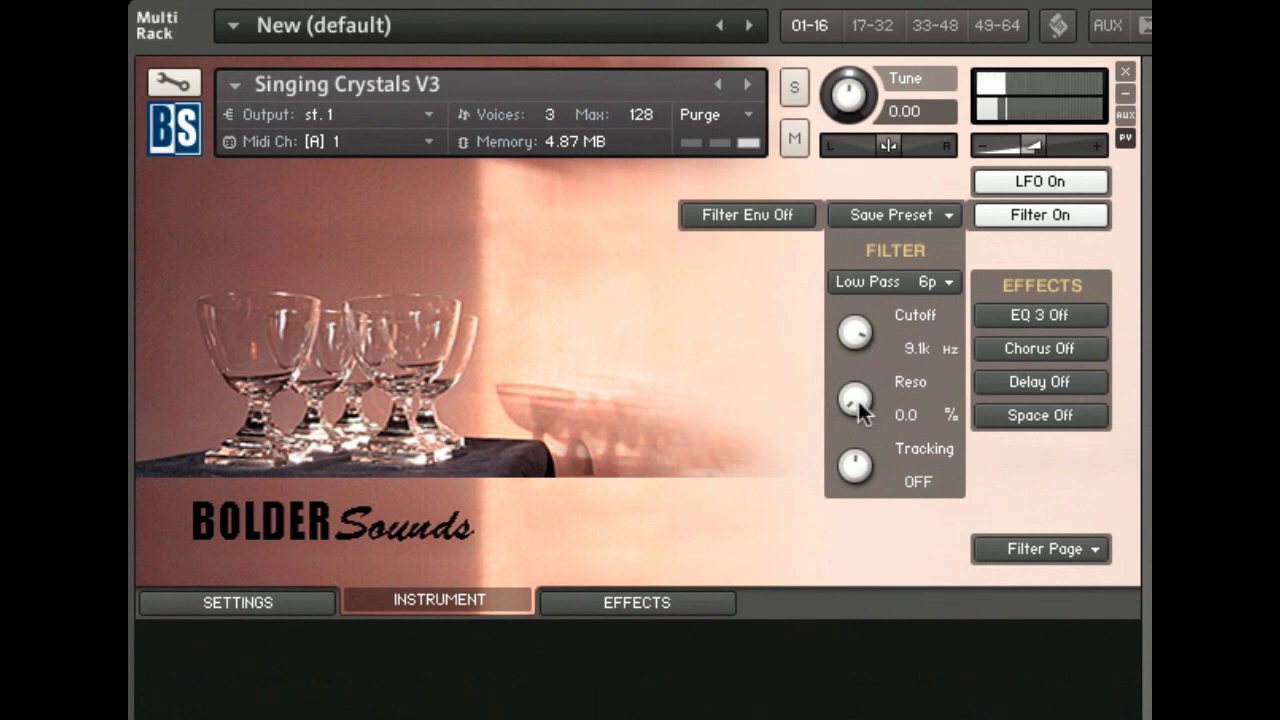
pyautogui.moveTo(854, 401); pyautogui.dragTo(822, 196)
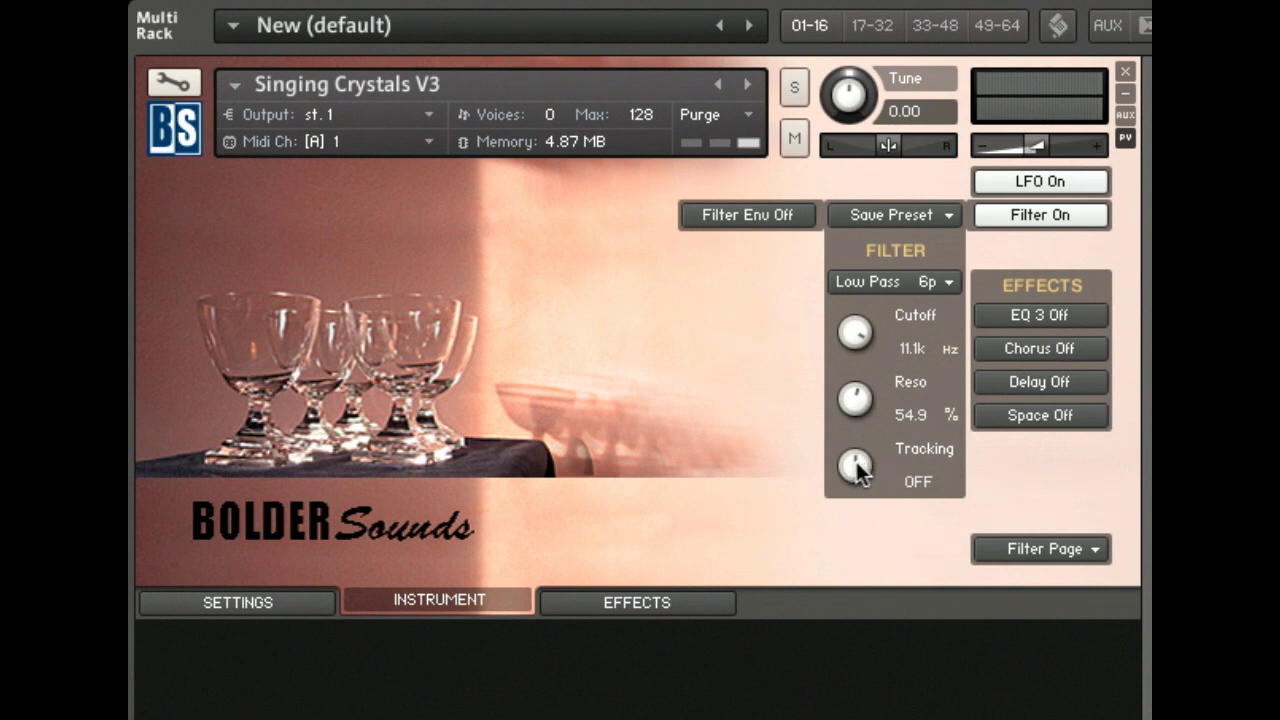
pyautogui.moveTo(856, 461); pyautogui.dragTo(839, 282)
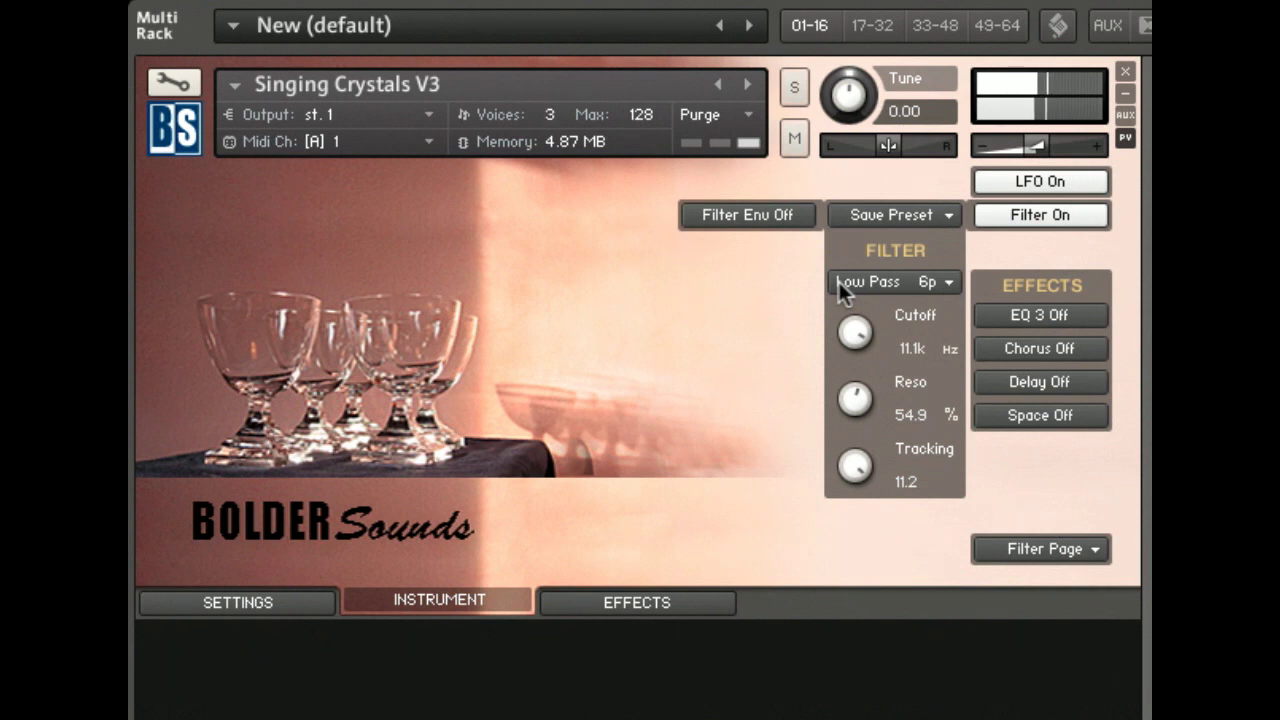
# - Change the filter type to High Pass 6p and lower its Cutoff to 133.0 Hz
pyautogui.click(936, 283)
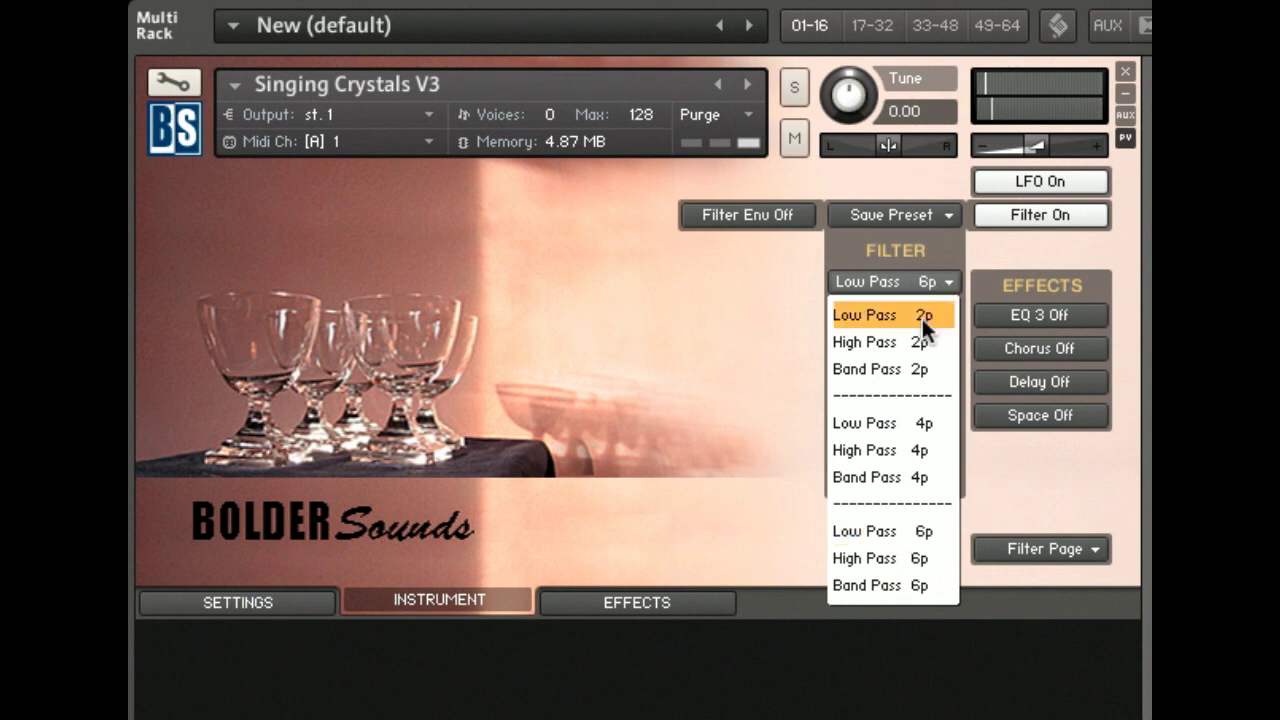
pyautogui.click(858, 558)
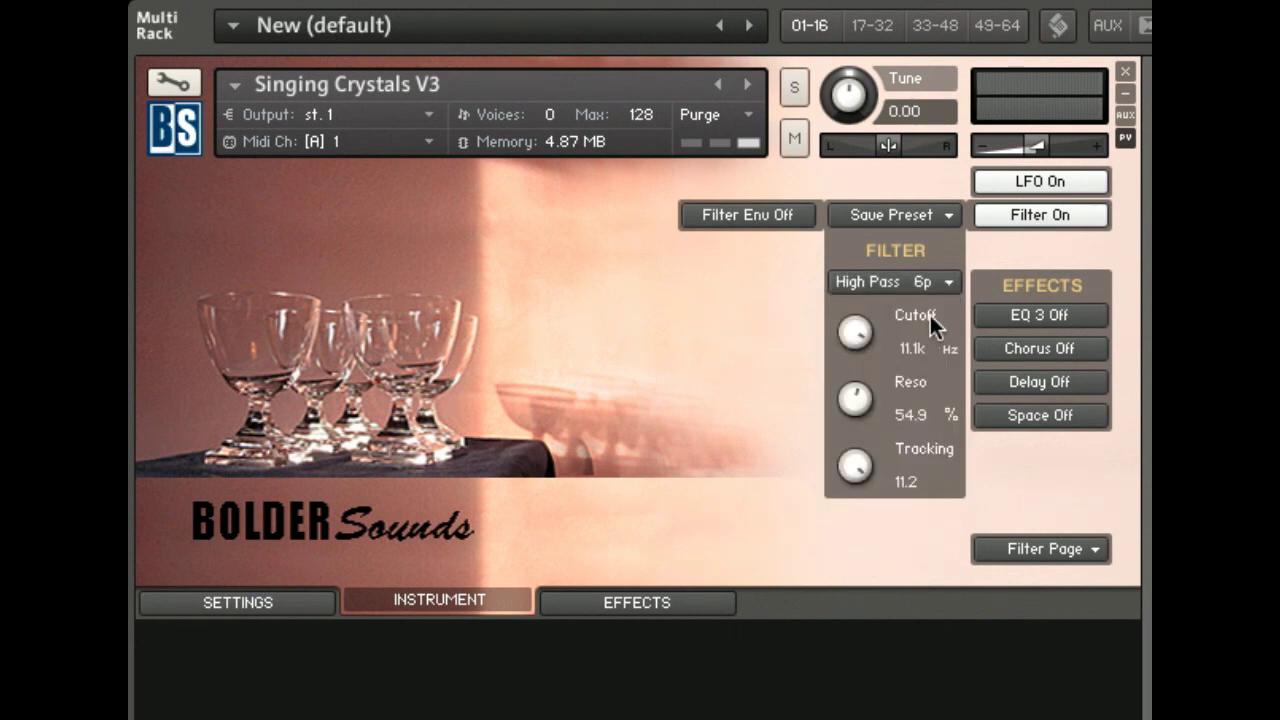
pyautogui.moveTo(851, 334); pyautogui.dragTo(869, 588)
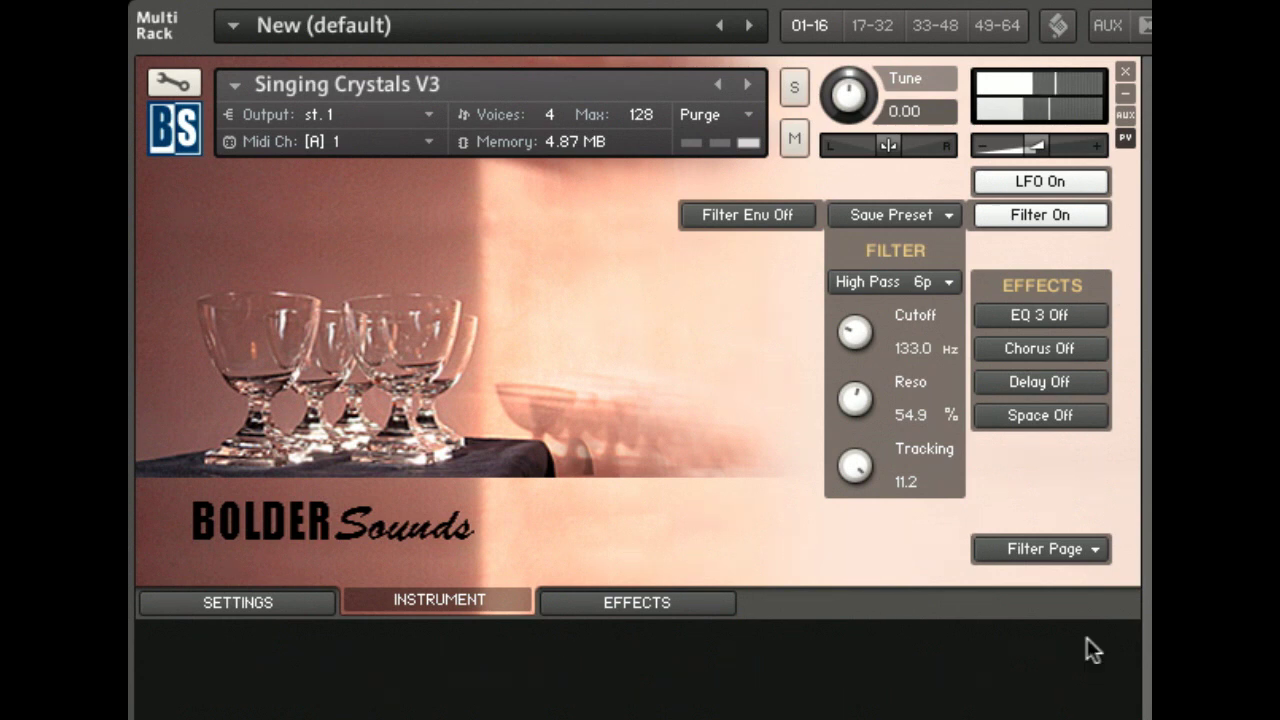
# - Return to the LFO Page and set the Main LFO frequency to 11.0 Hz and its Filter amount to -7.4 %
pyautogui.click(1070, 550)
pyautogui.click(1052, 606)
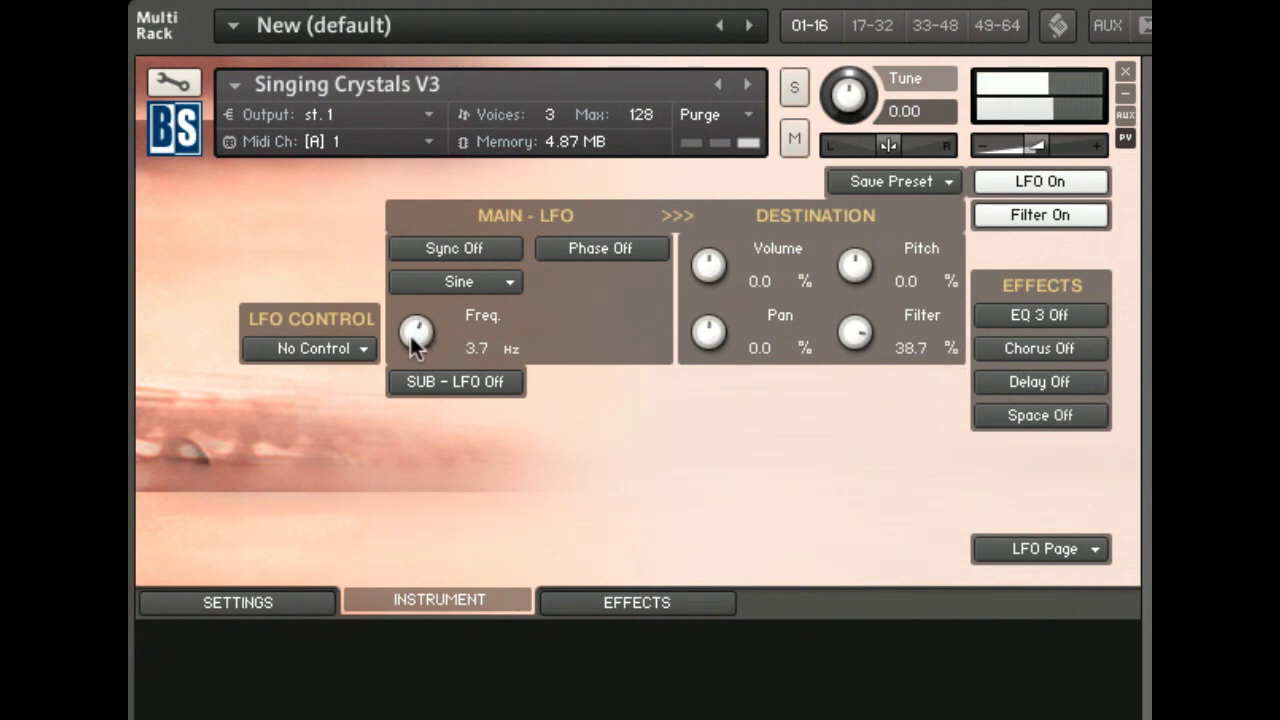
pyautogui.moveTo(408, 335); pyautogui.dragTo(406, 292)
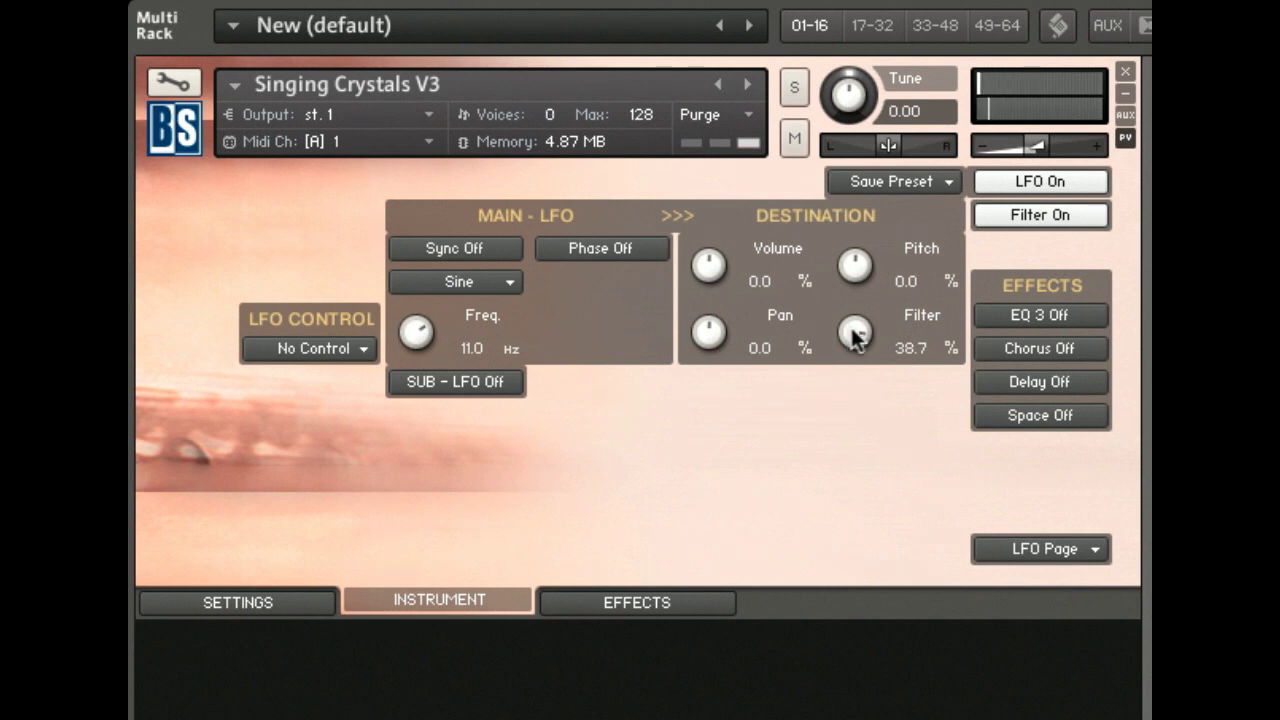
pyautogui.moveTo(853, 335)
pyautogui.mouseDown()
pyautogui.moveTo(847, 390)
pyautogui.moveTo(831, 338)
pyautogui.mouseUp()
pyautogui.moveTo(857, 340); pyautogui.dragTo(847, 580)
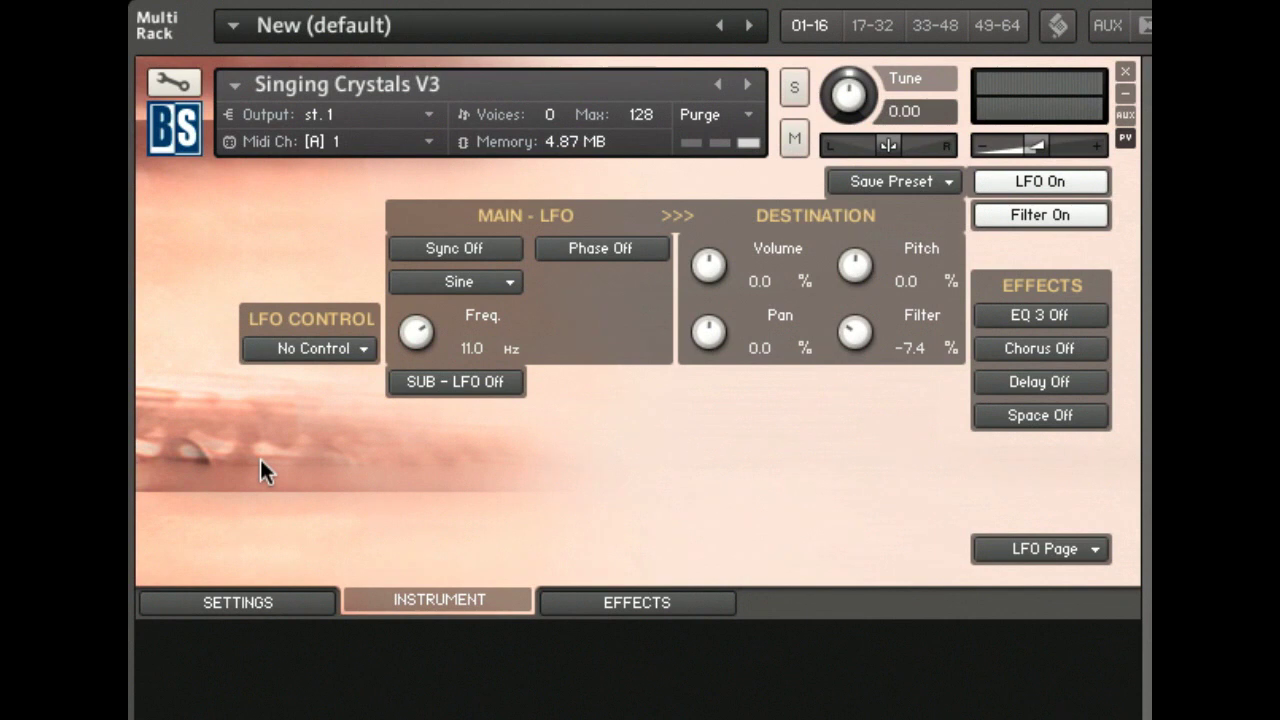
# - Turn on the Sub-LFO, view its waveform choices, and set its modulation of the Main LFO frequency to 79.3 %
pyautogui.click(493, 384)
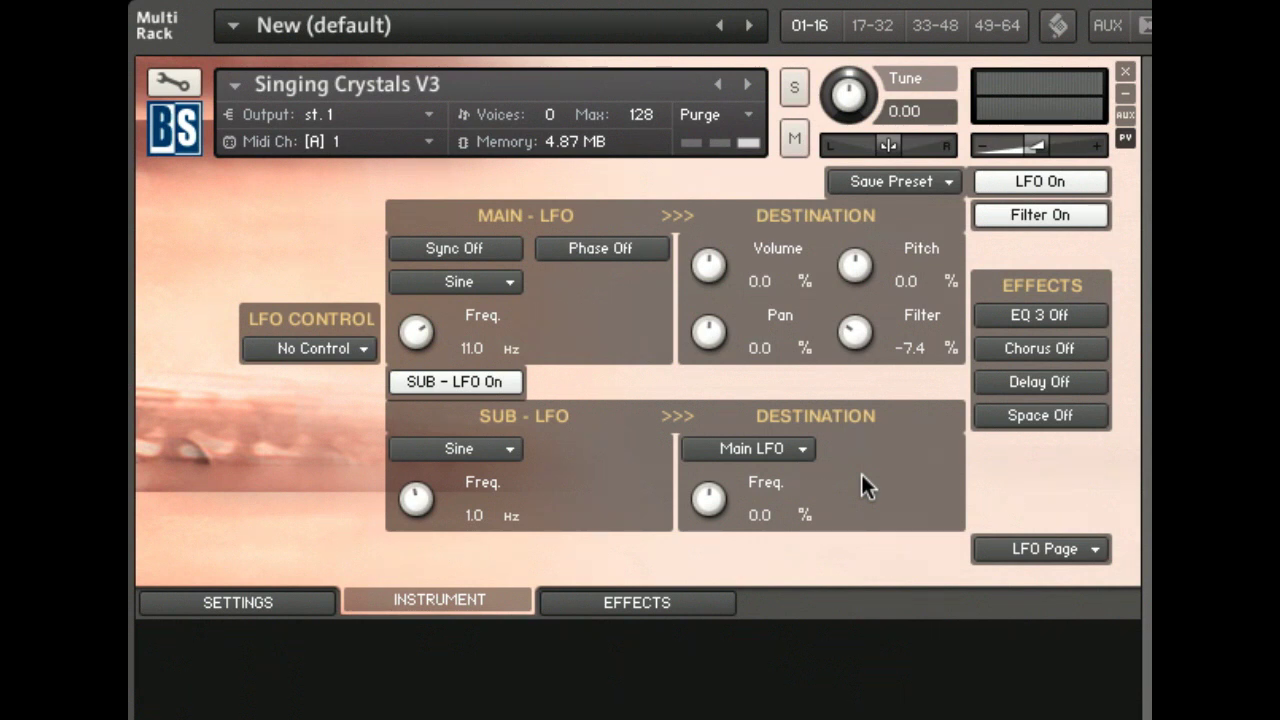
pyautogui.click(462, 450)
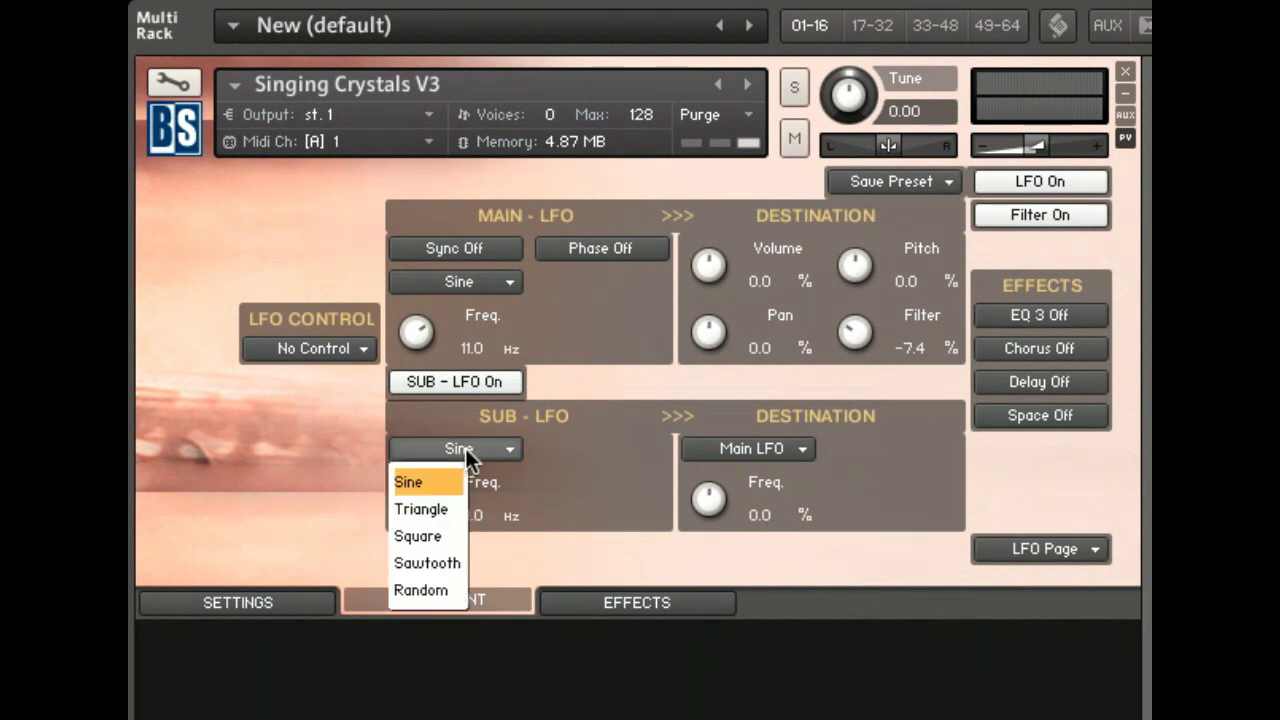
pyautogui.click(607, 463)
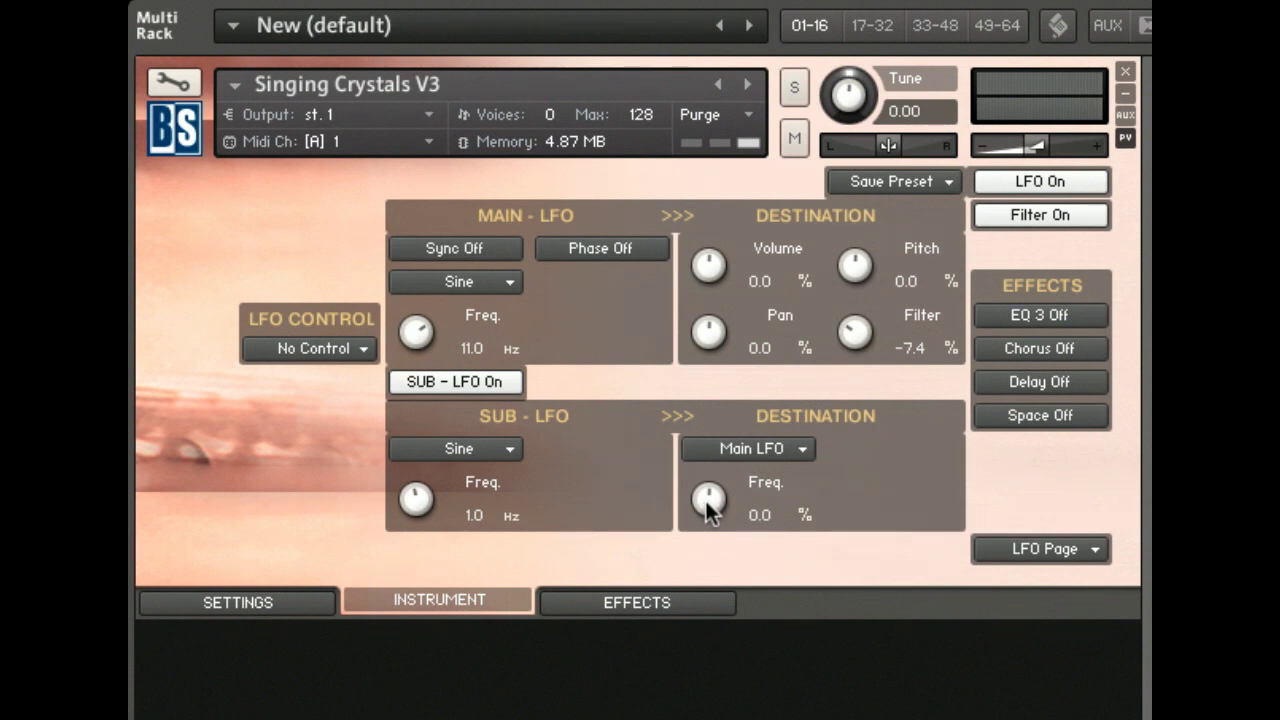
pyautogui.moveTo(706, 503); pyautogui.dragTo(686, 328)
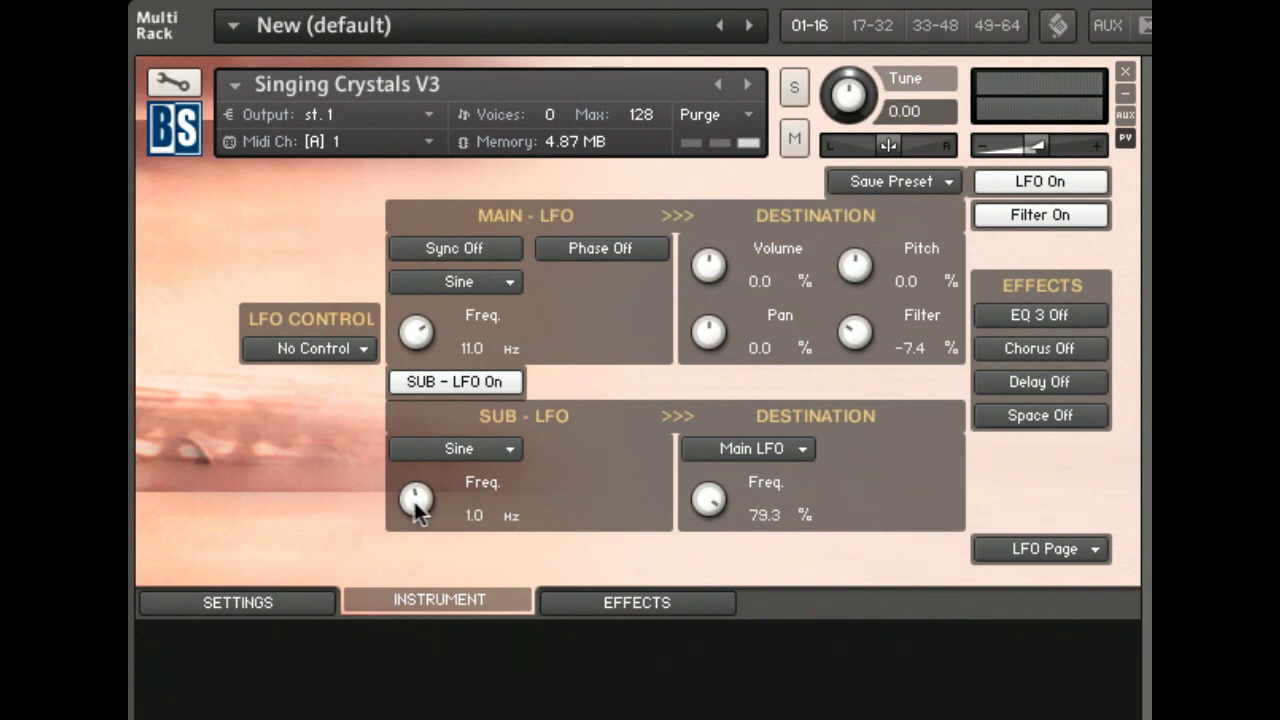
# - Set the Sub-LFO frequency to 5.7 Hz, assign it to MIDI CC# automation, and raise it to 14.9 Hz
pyautogui.moveTo(414, 500); pyautogui.dragTo(399, 441)
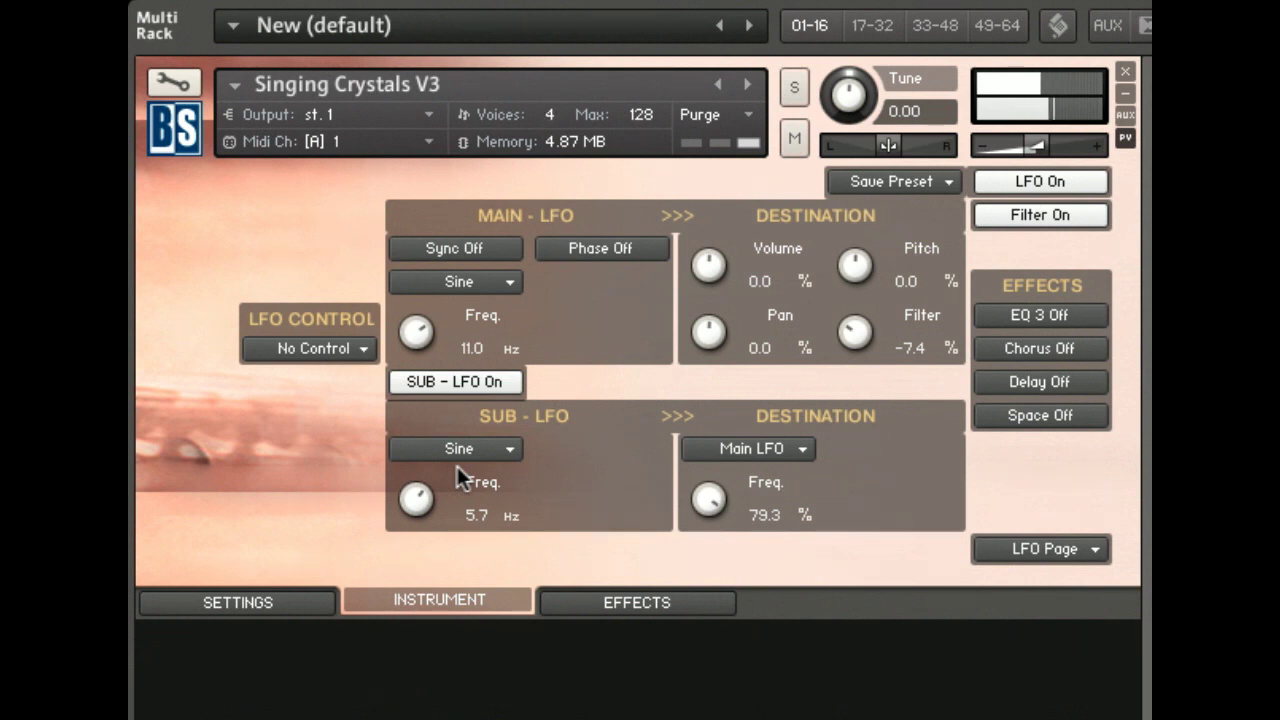
pyautogui.rightClick(427, 502)
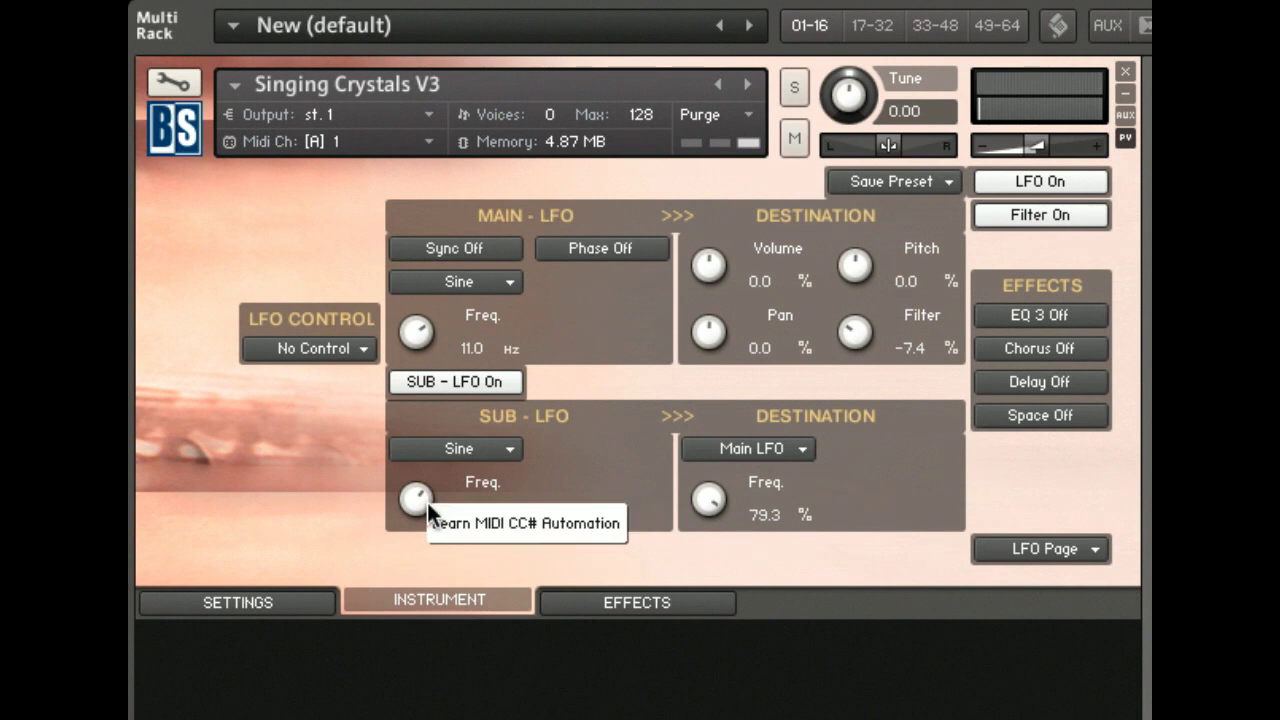
pyautogui.click(441, 518)
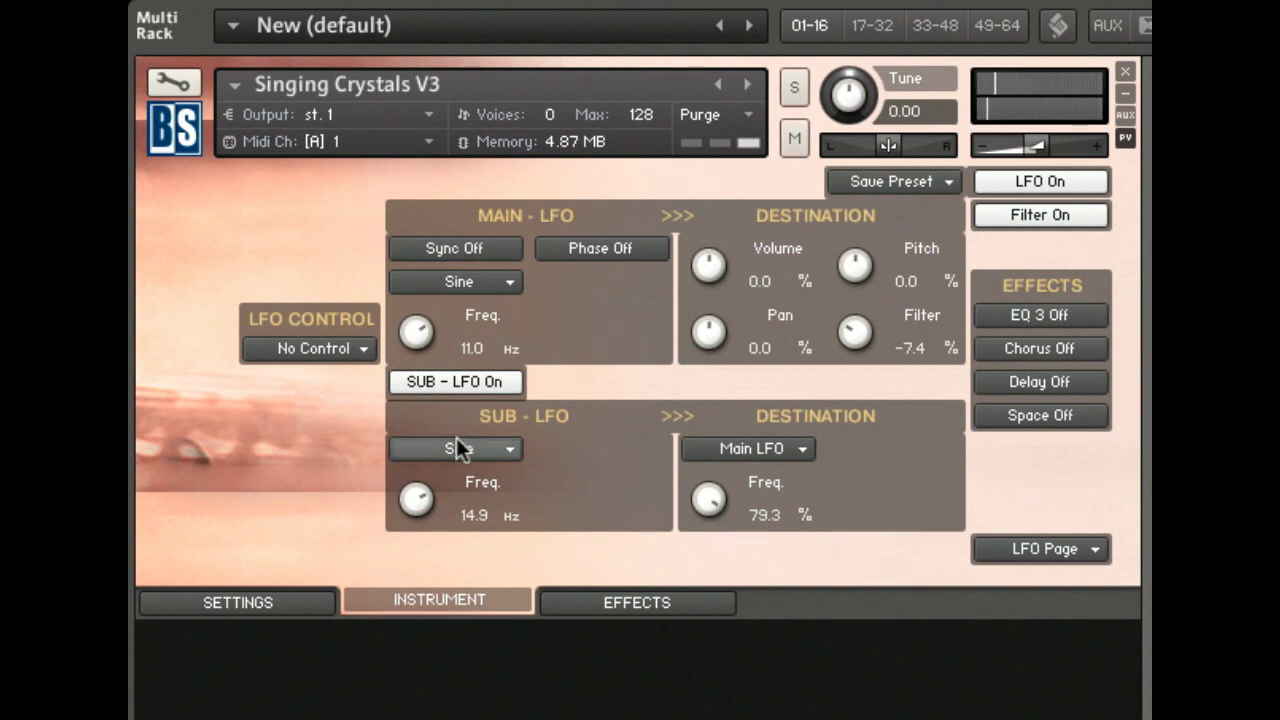
# - Change the Sub-LFO waveform to Square and sweep its Pulse value, leaving it at 70.8 %
pyautogui.click(456, 448)
pyautogui.click(436, 535)
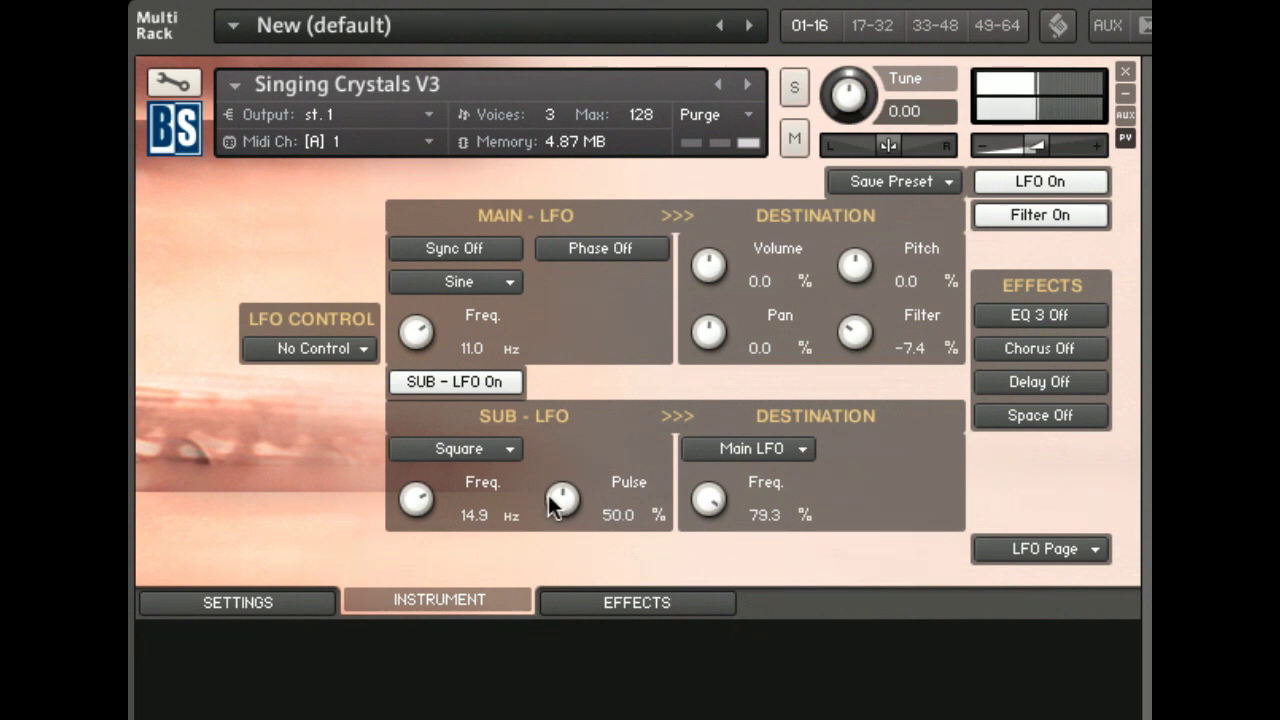
pyautogui.moveTo(549, 494); pyautogui.dragTo(548, 617)
pyautogui.moveTo(548, 617); pyautogui.dragTo(545, 406)
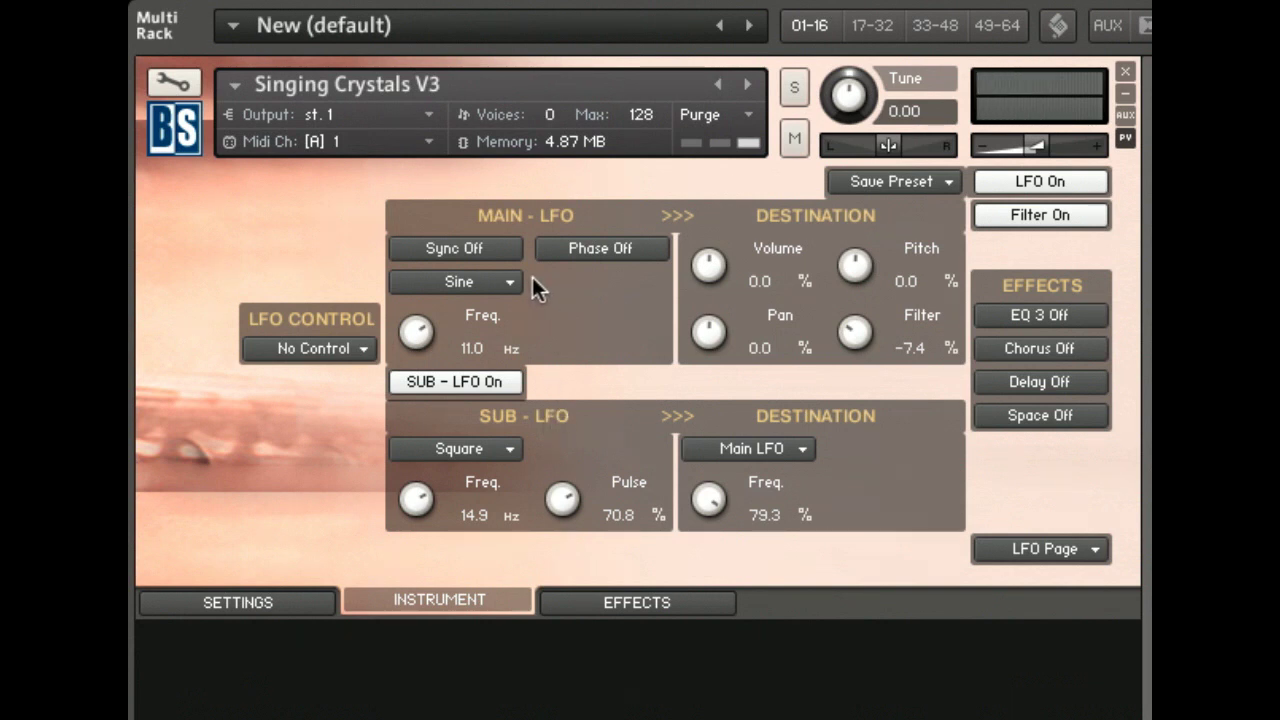
# - Switch the Sub-LFO destination to Volume/Pitch and set its Volume amount to 54.0 %
pyautogui.click(771, 447)
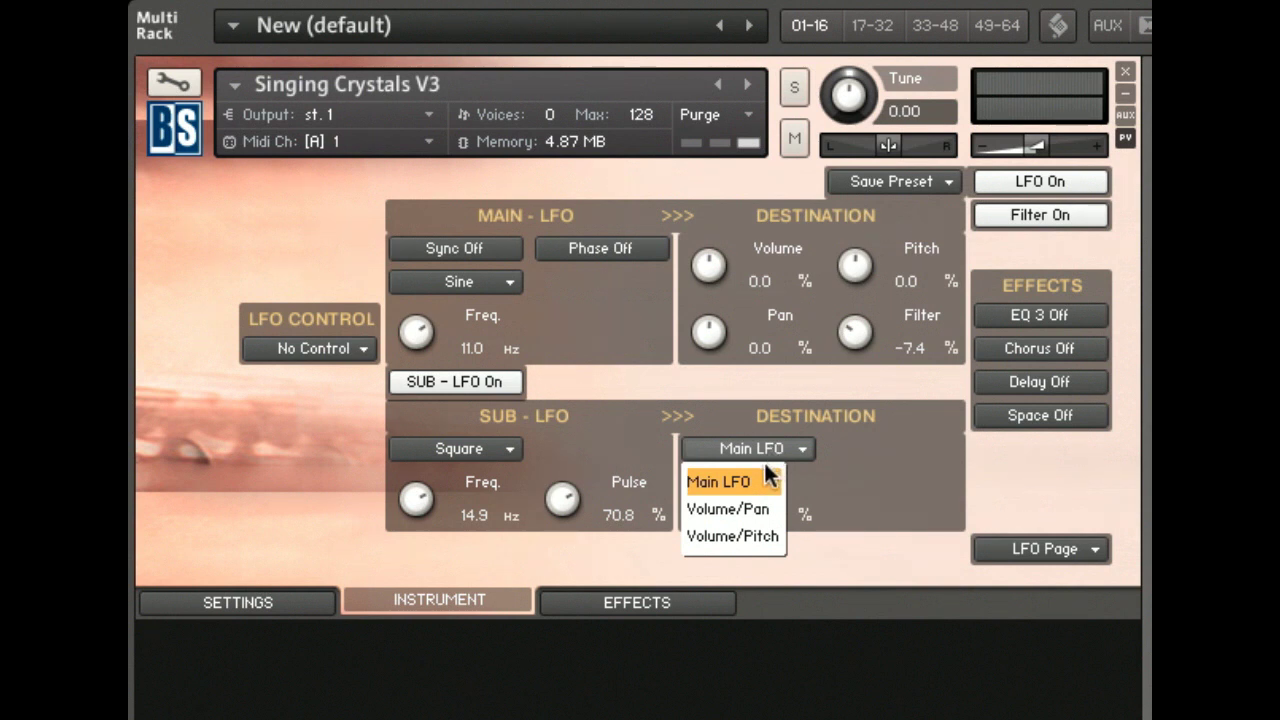
pyautogui.click(762, 528)
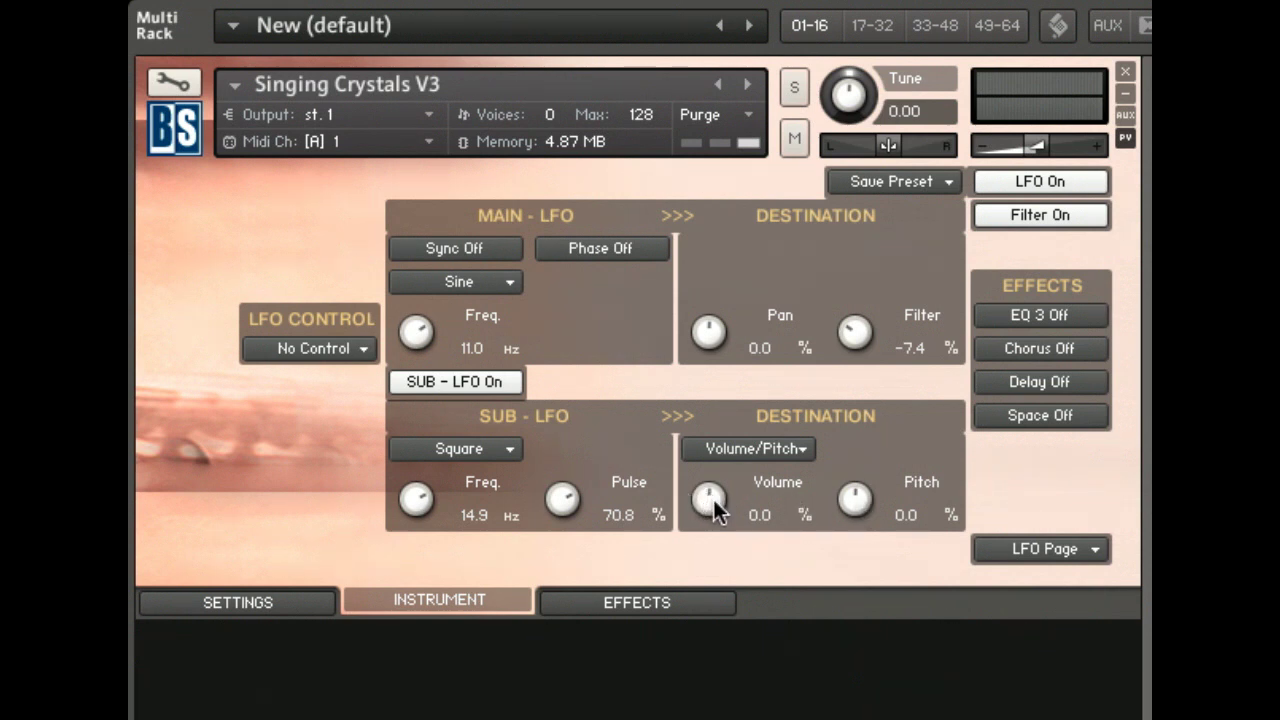
pyautogui.moveTo(698, 498); pyautogui.dragTo(694, 347)
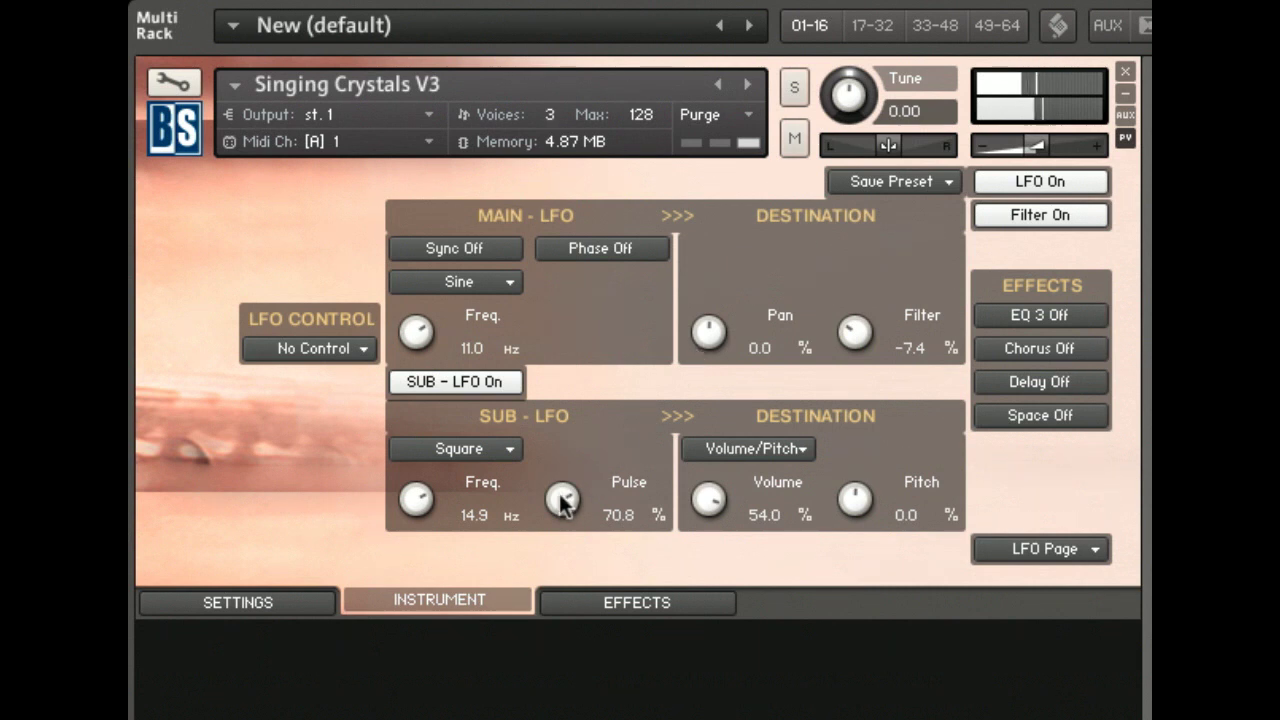
# - Set the Sub-LFO Pulse to 13.0 %, its Pitch amount to 61.1 %, and its frequency to 1.9 Hz
pyautogui.moveTo(564, 501); pyautogui.dragTo(523, 716)
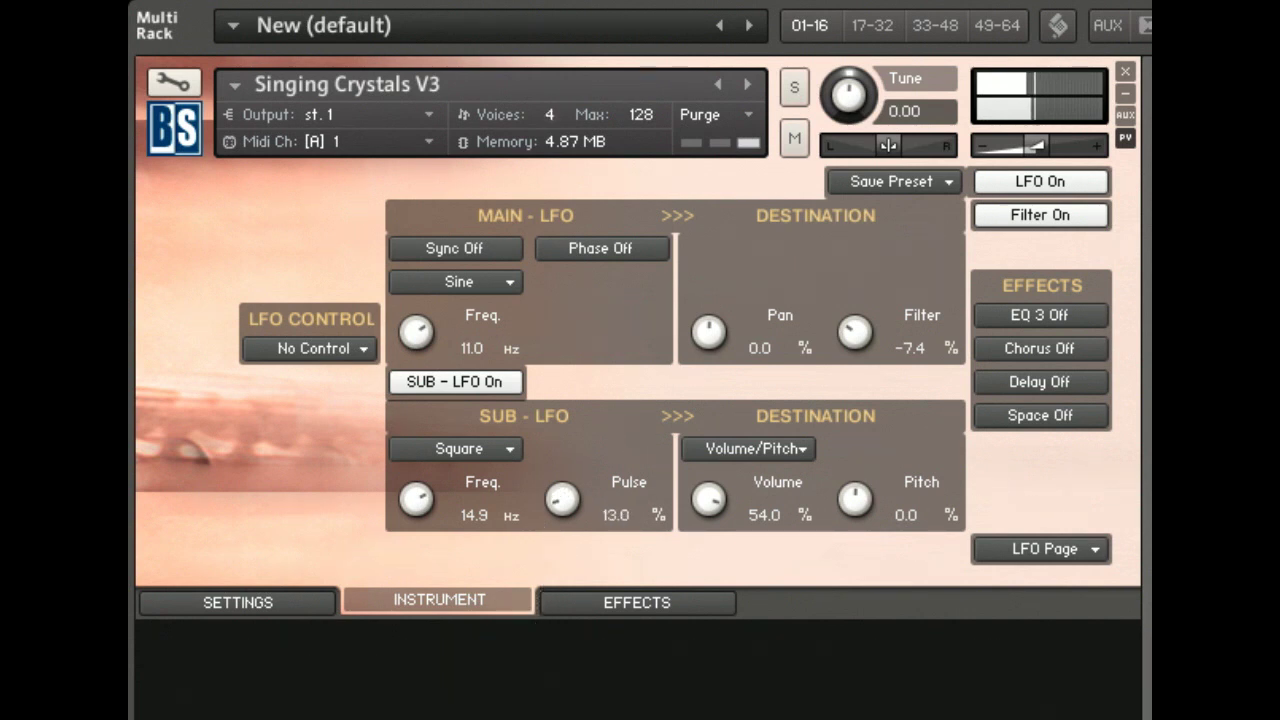
pyautogui.moveTo(852, 505); pyautogui.dragTo(845, 348)
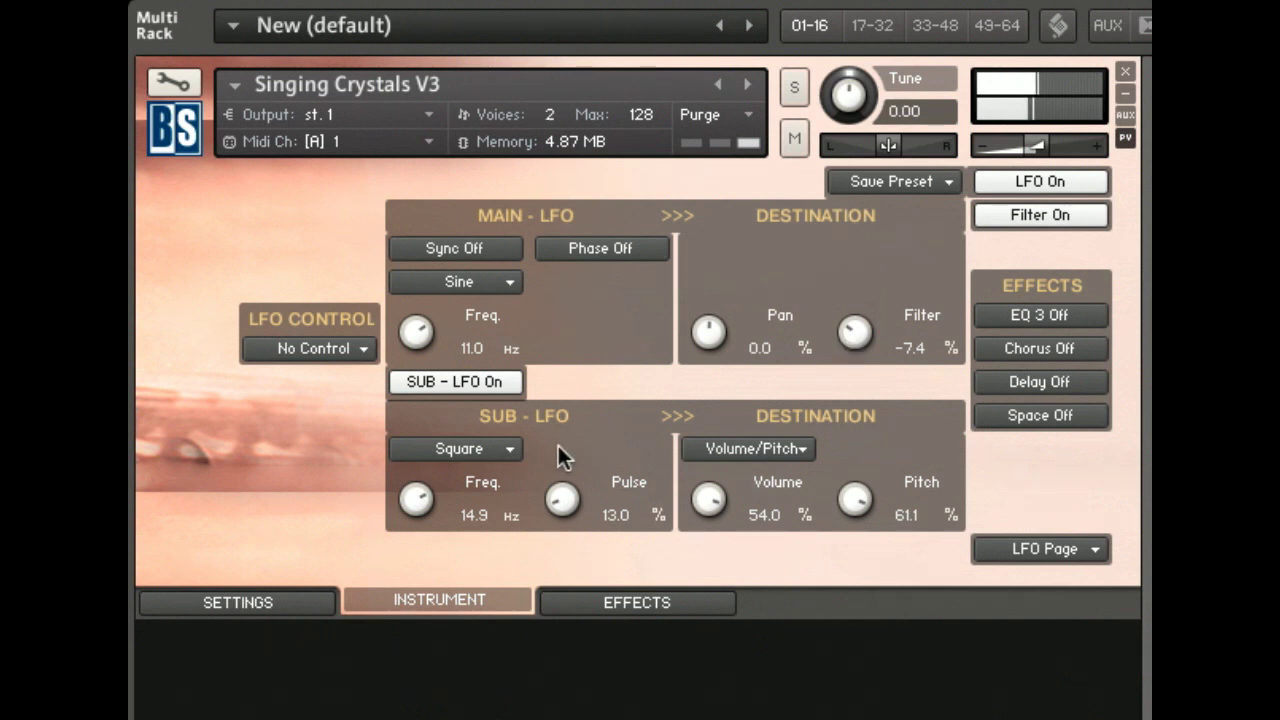
pyautogui.moveTo(415, 495); pyautogui.dragTo(424, 565)
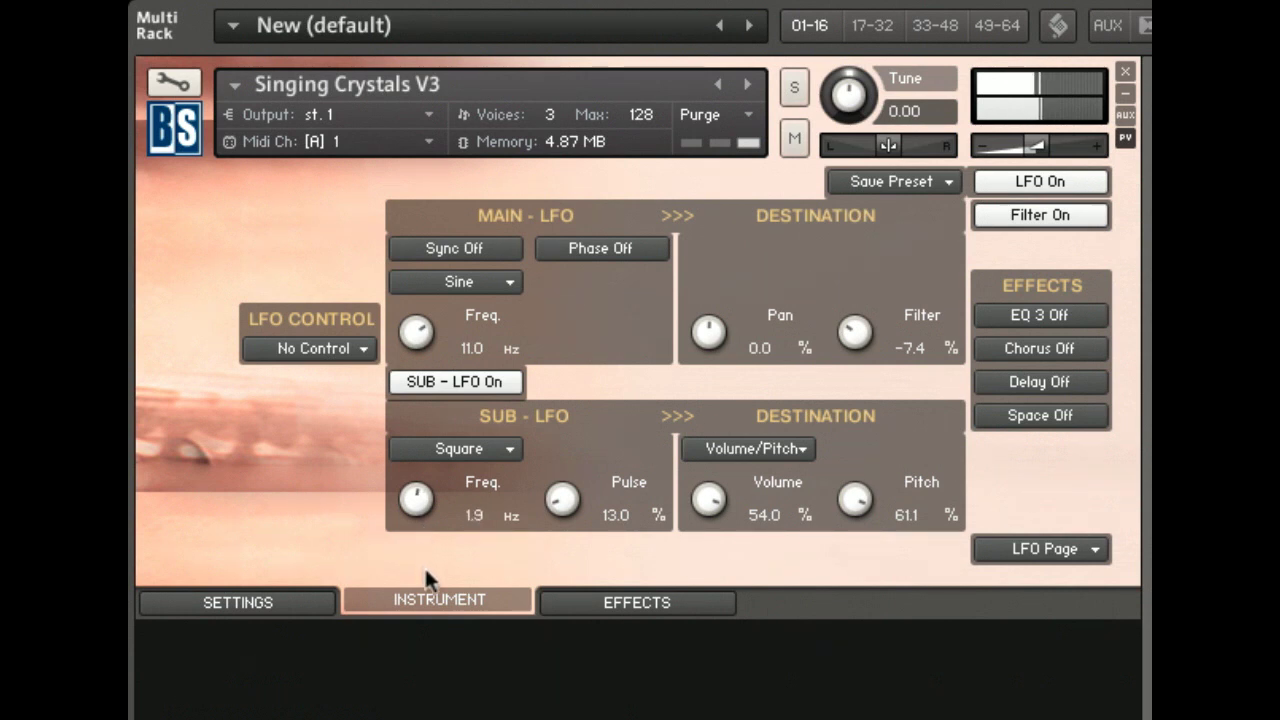
# - Change the Sub-LFO waveform to Triangle and sweep its frequency through 5.4 Hz, 0.07 Hz and 34.8 Hz
pyautogui.click(491, 452)
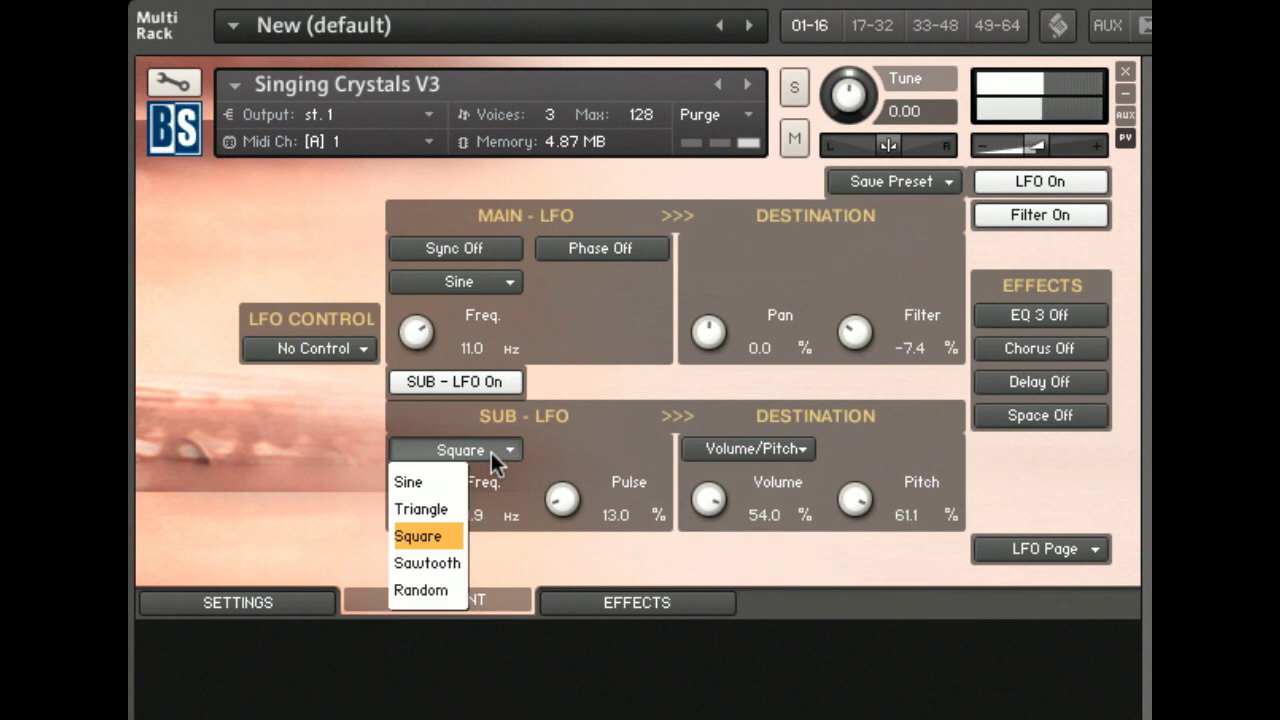
pyautogui.click(438, 512)
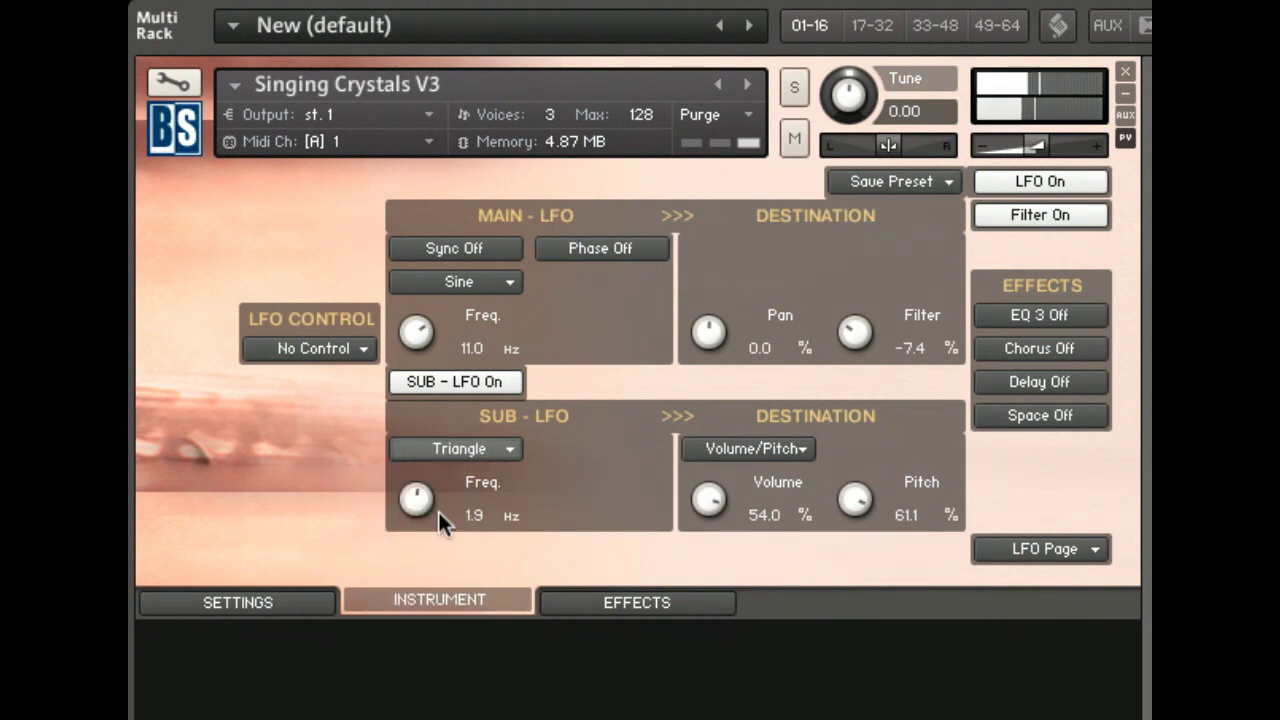
pyautogui.moveTo(430, 500); pyautogui.dragTo(421, 460)
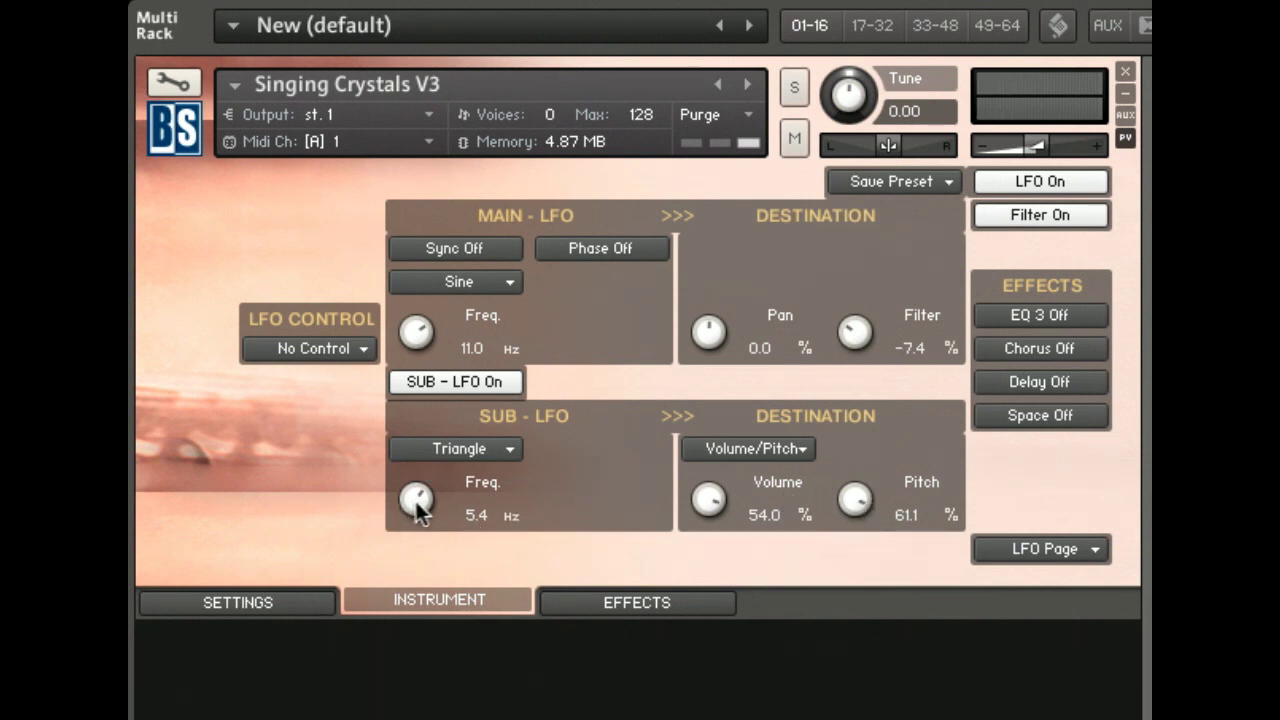
pyautogui.moveTo(415, 496); pyautogui.dragTo(414, 658)
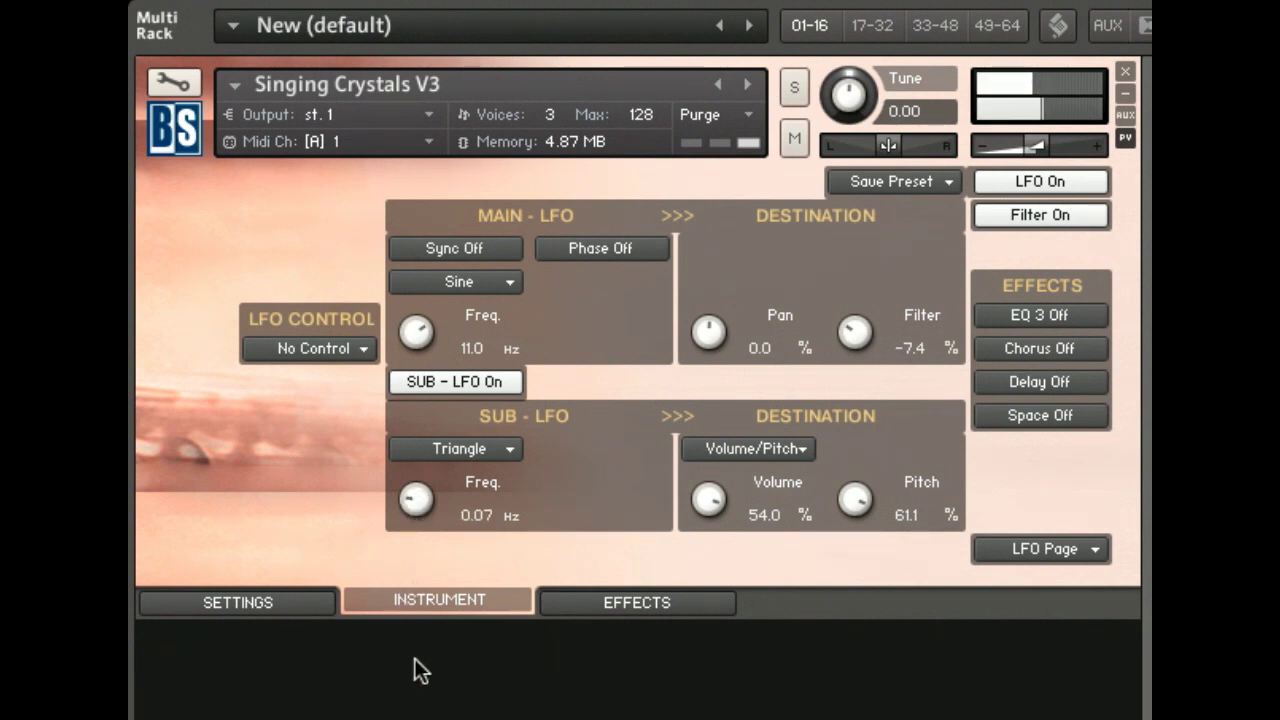
pyautogui.moveTo(405, 496); pyautogui.dragTo(413, 264)
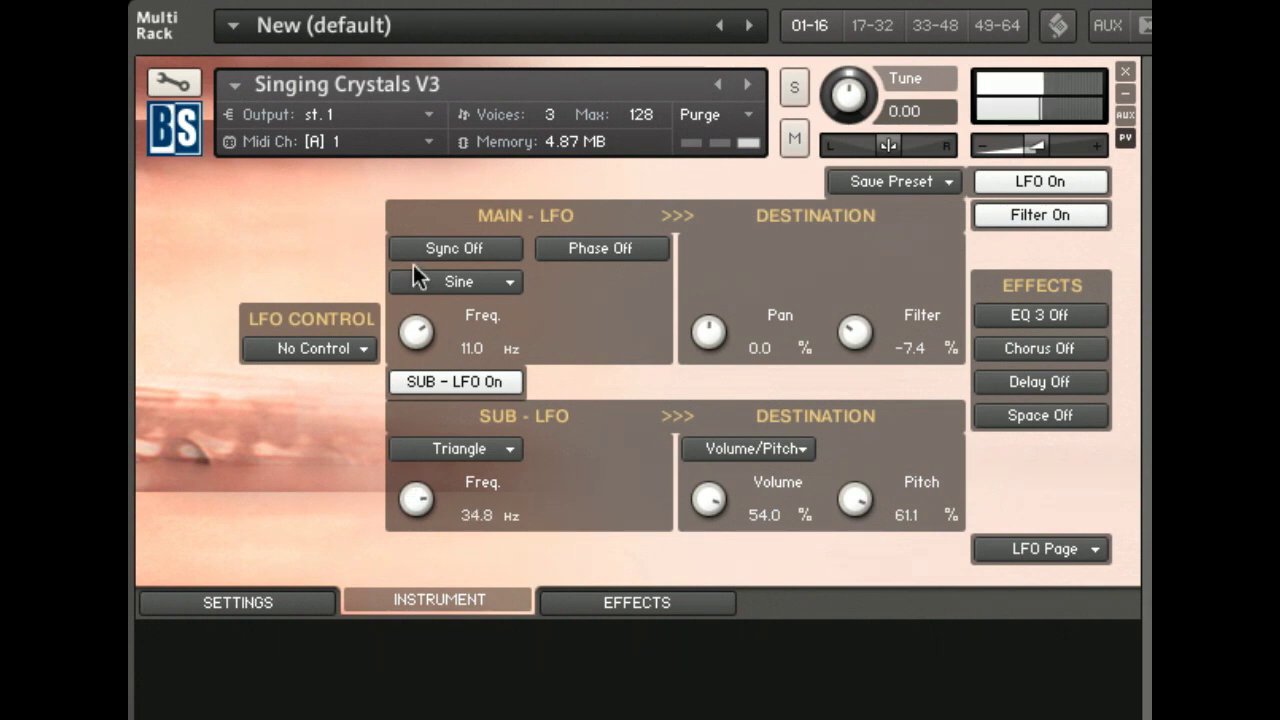
pyautogui.moveTo(408, 491); pyautogui.dragTo(410, 556)
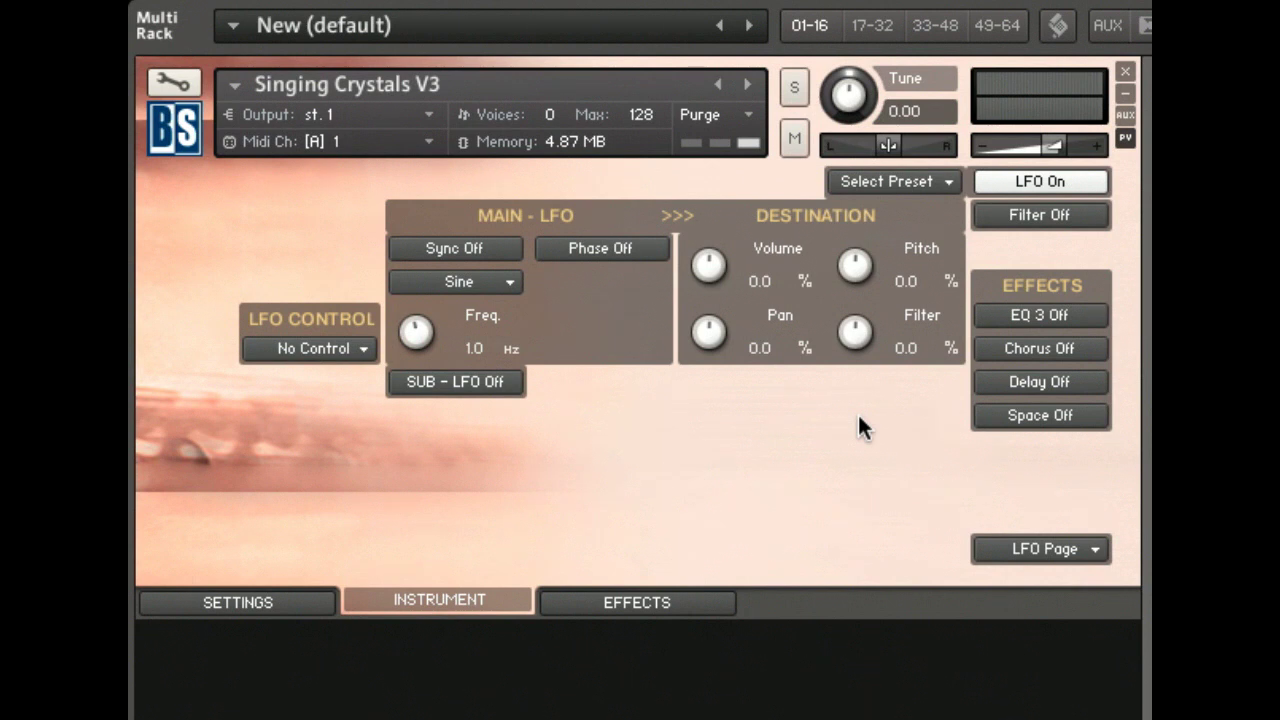
# - Turn off the LFO, turn on the filter, and set the filter type to Low Pass 4p
pyautogui.click(1031, 180)
pyautogui.click(1096, 215)
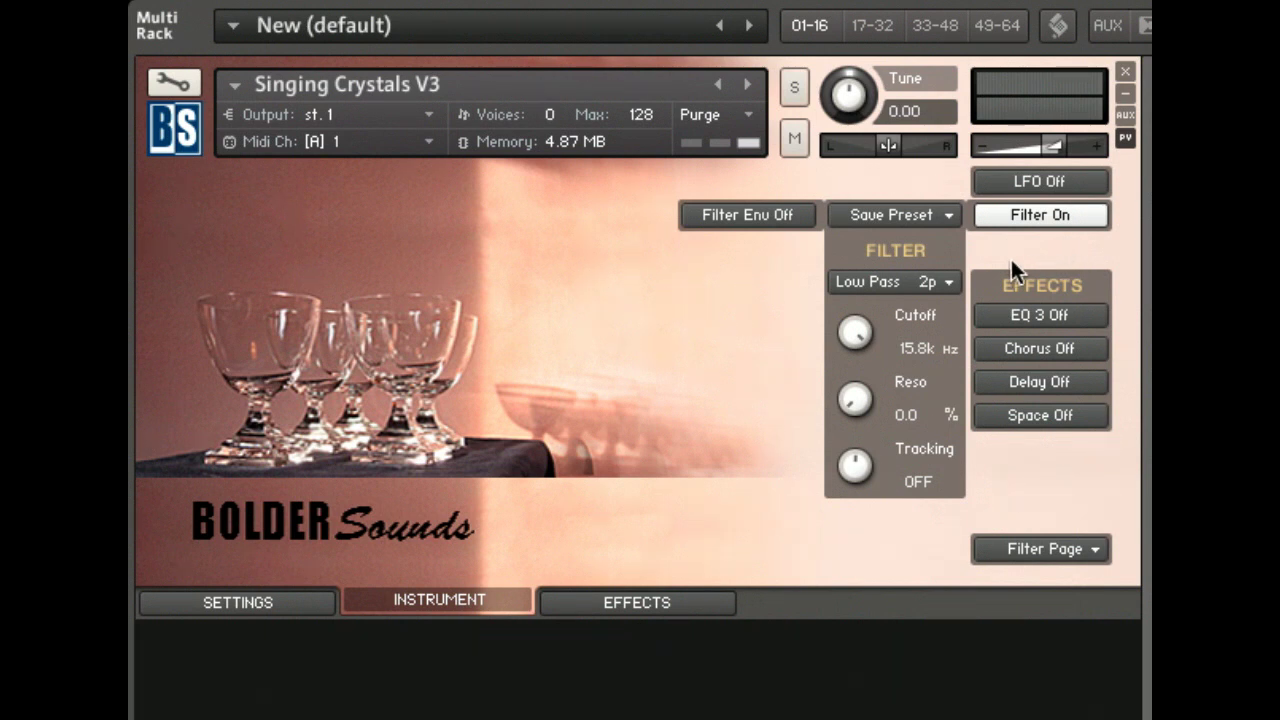
pyautogui.click(925, 283)
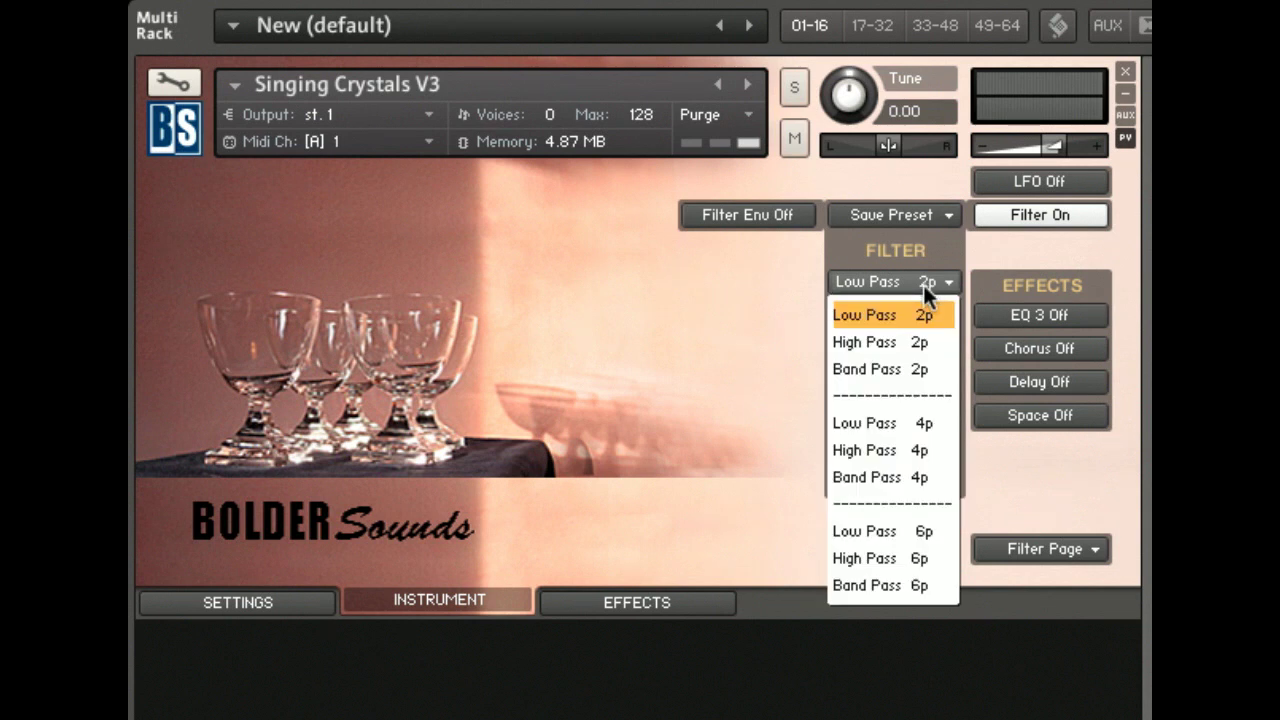
pyautogui.click(922, 430)
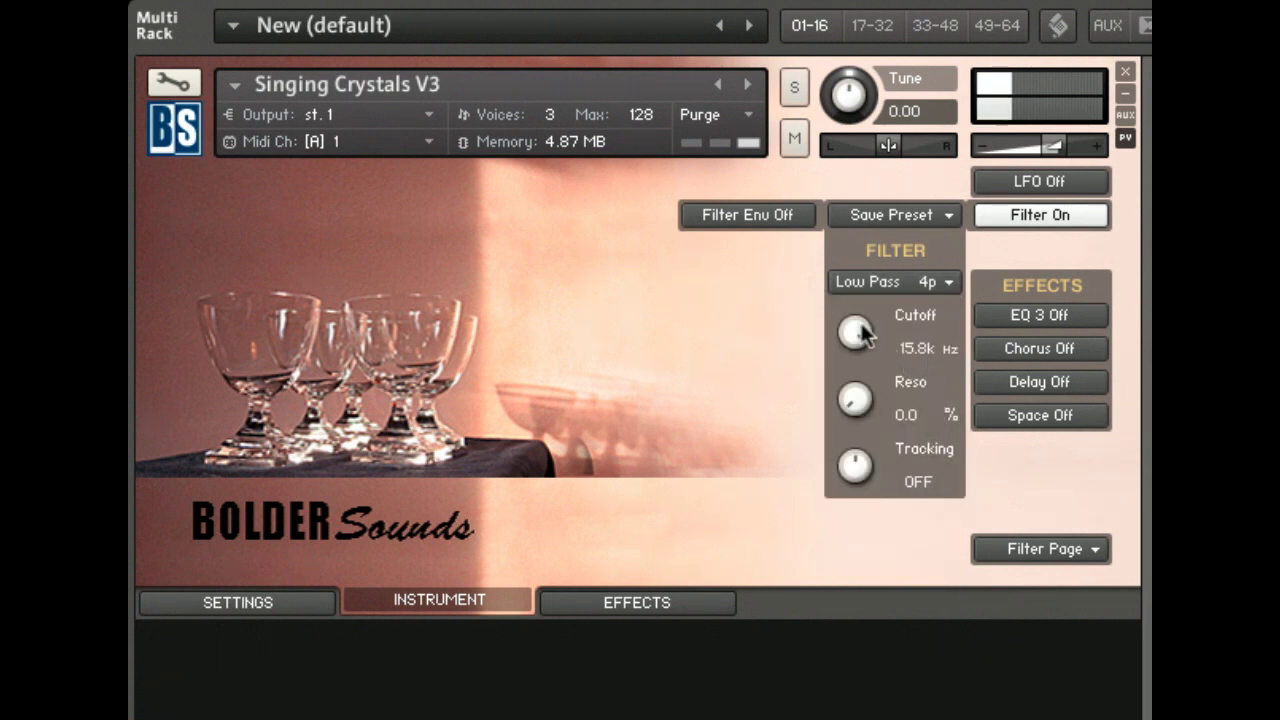
# - Lower the filter Cutoff to 2.5k Hz and raise its Reso to 55.7 %
pyautogui.moveTo(858, 334); pyautogui.dragTo(844, 413)
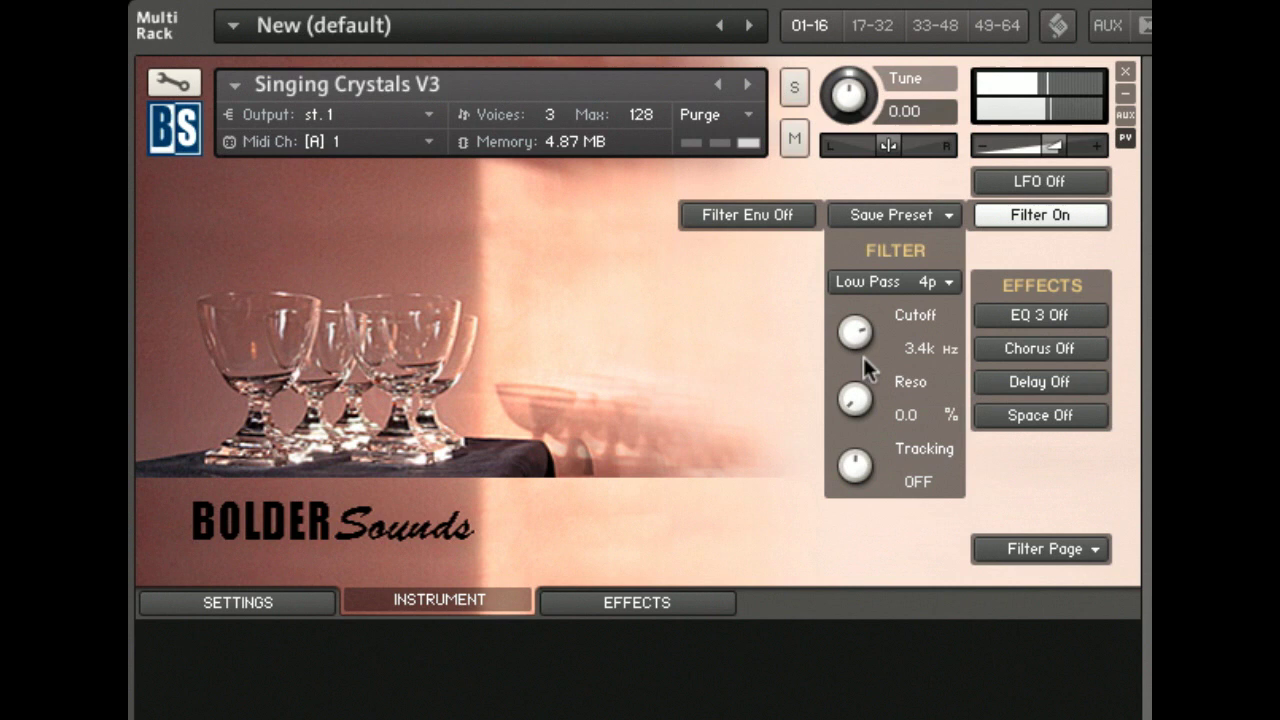
pyautogui.moveTo(853, 333)
pyautogui.mouseDown()
pyautogui.moveTo(836, 441)
pyautogui.moveTo(852, 342)
pyautogui.mouseUp()
pyautogui.moveTo(849, 400); pyautogui.dragTo(850, 184)
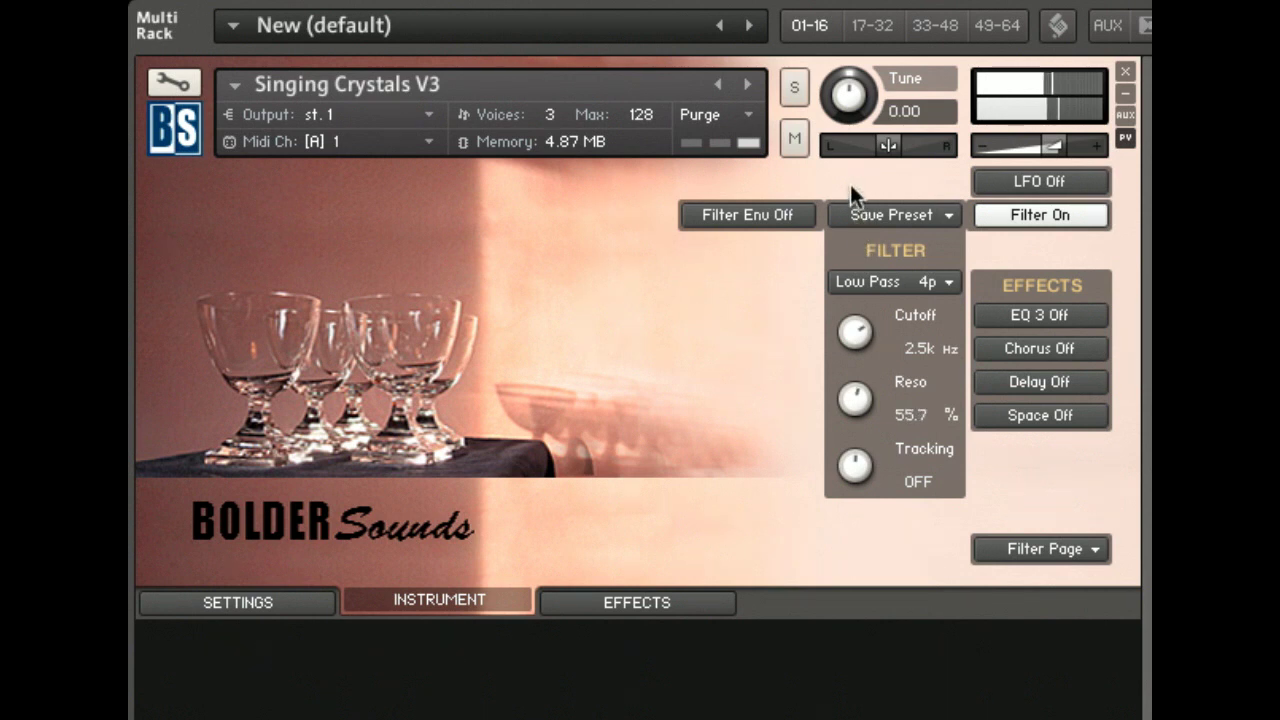
# - Load filter Preset 2 and toggle the filter envelope's advanced controls on and off
pyautogui.click(923, 213)
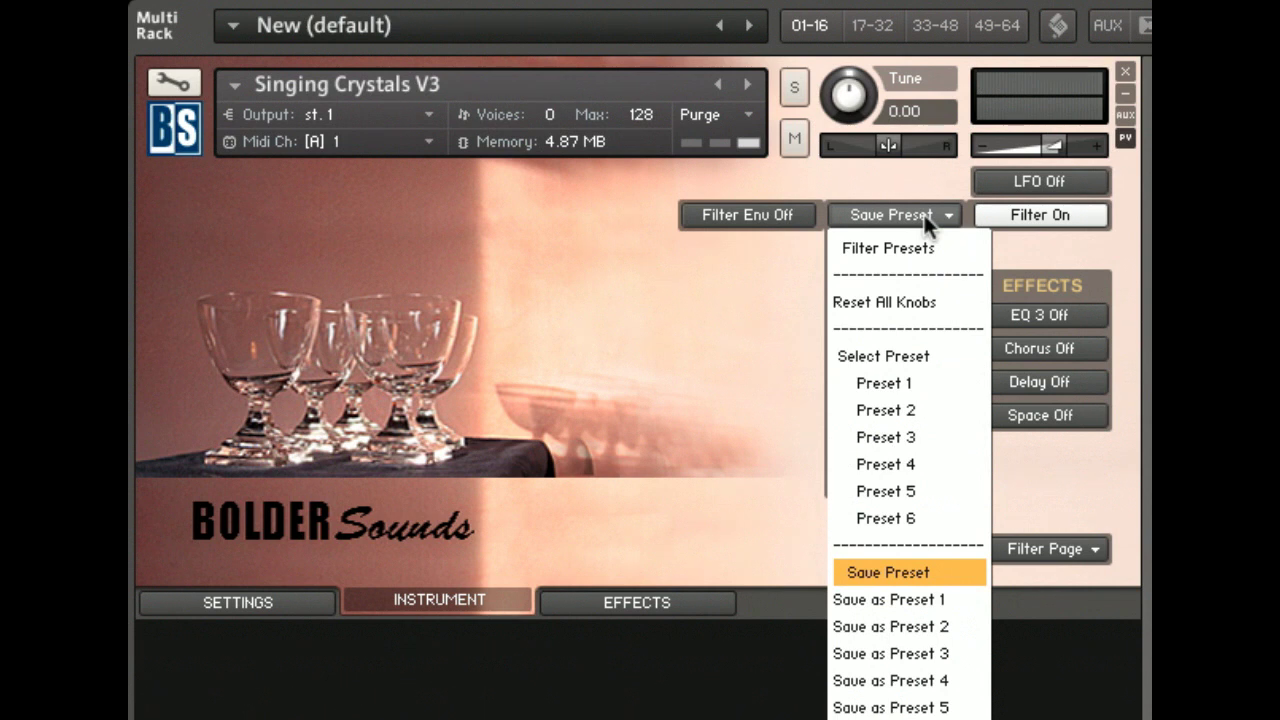
pyautogui.click(896, 404)
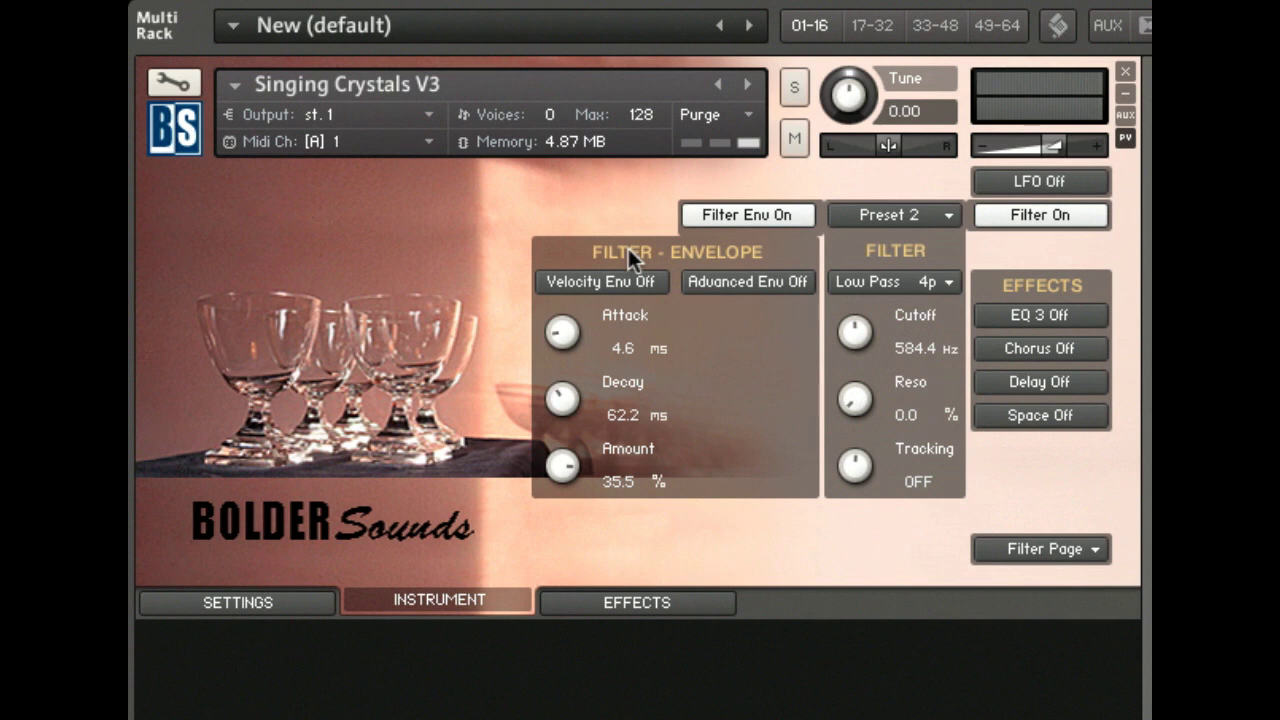
pyautogui.click(714, 281)
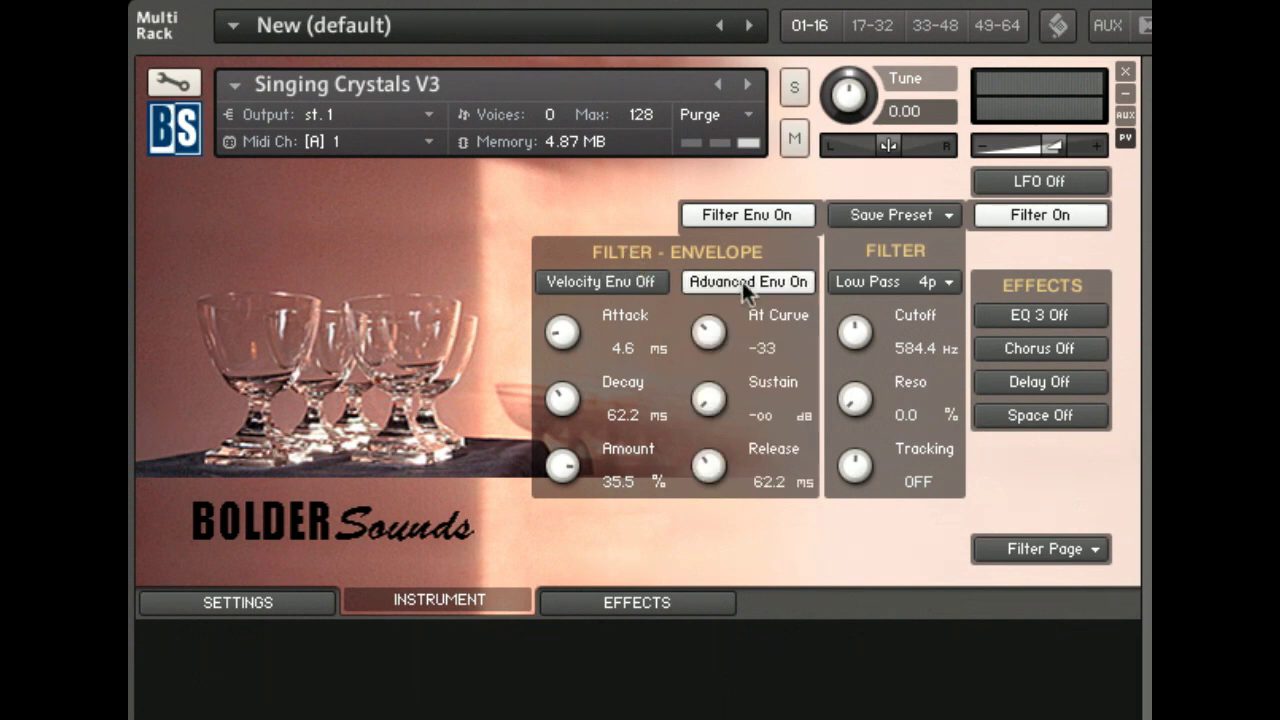
pyautogui.click(742, 281)
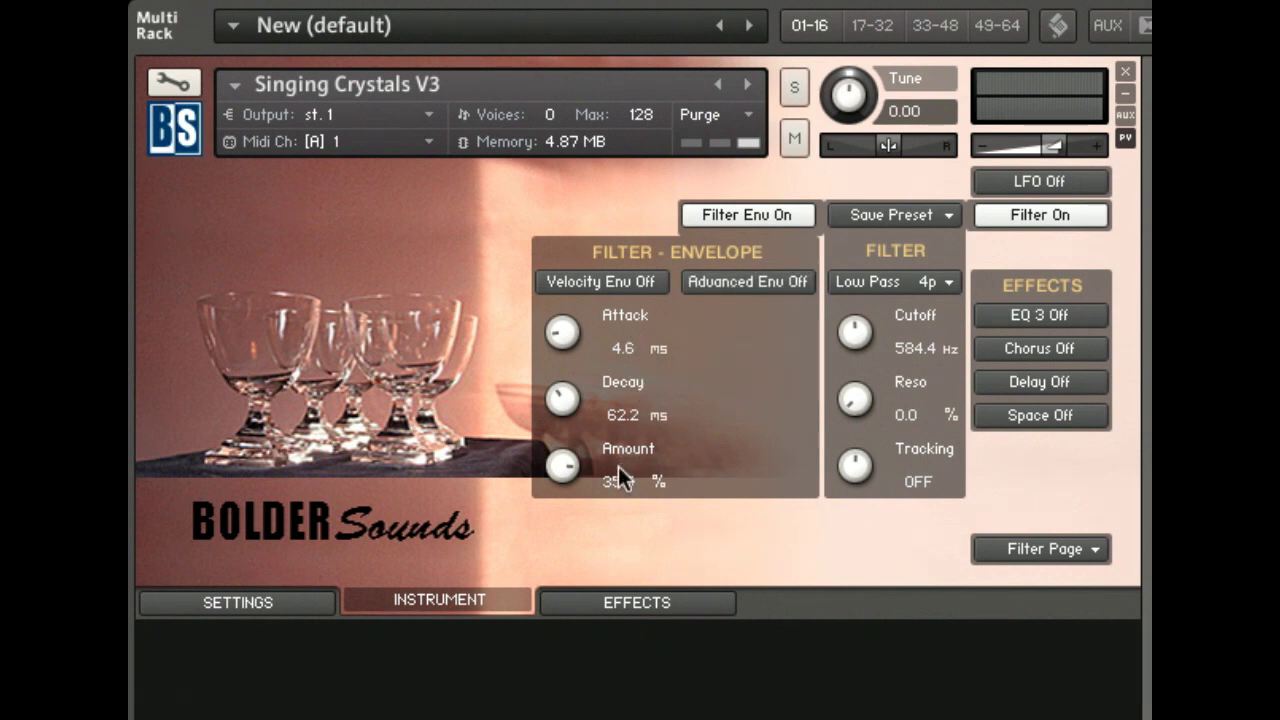
pyautogui.click(776, 282)
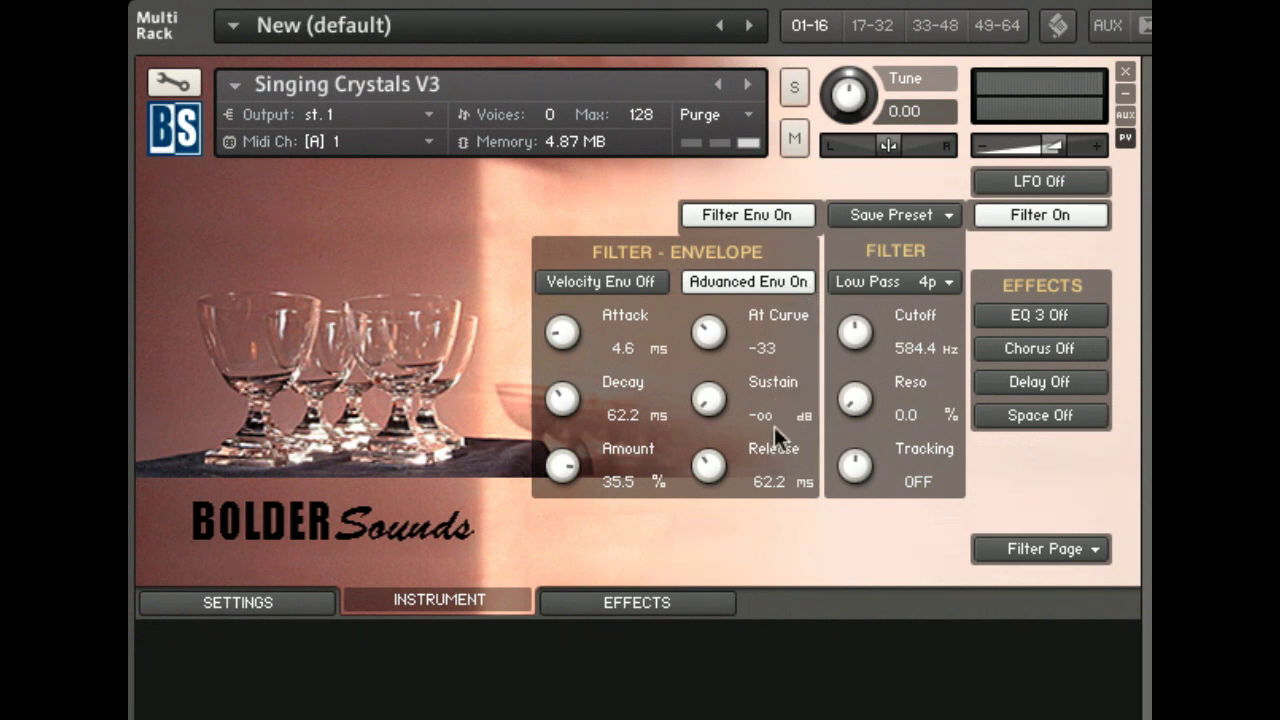
pyautogui.click(779, 285)
# - Load filter Preset 4 and check its filter type among the available types without changing it
pyautogui.click(915, 214)
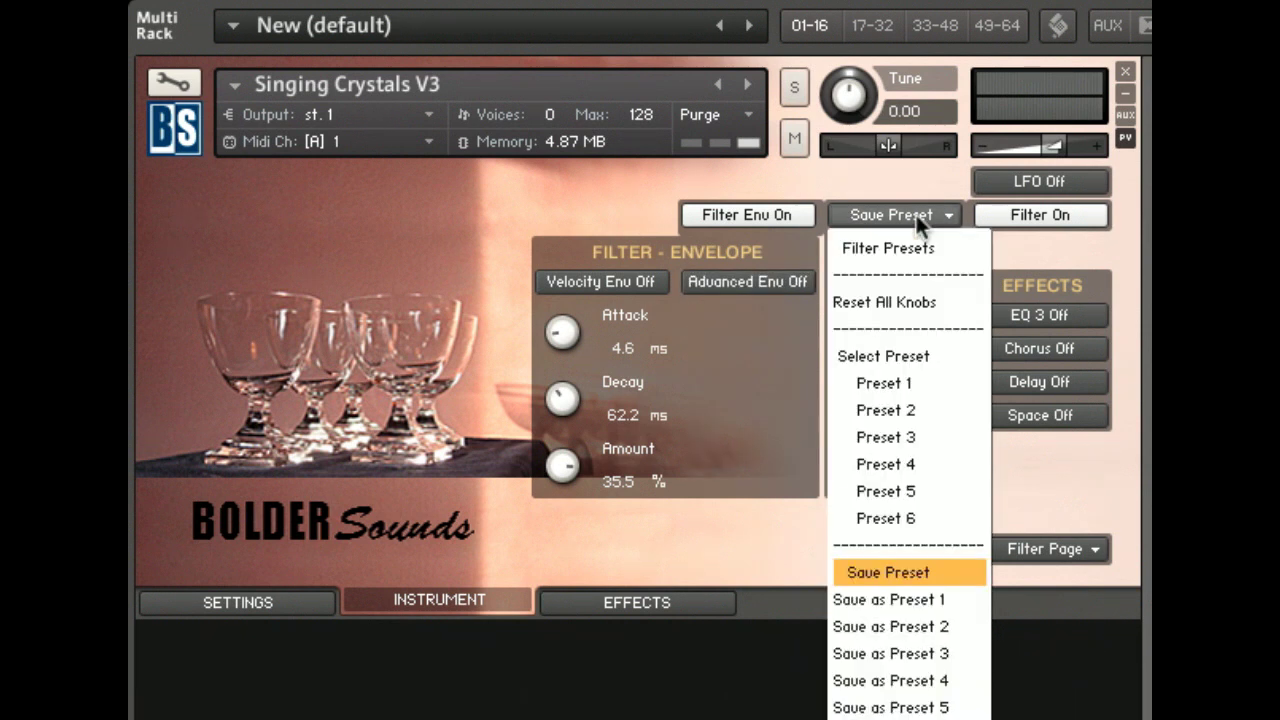
pyautogui.click(885, 466)
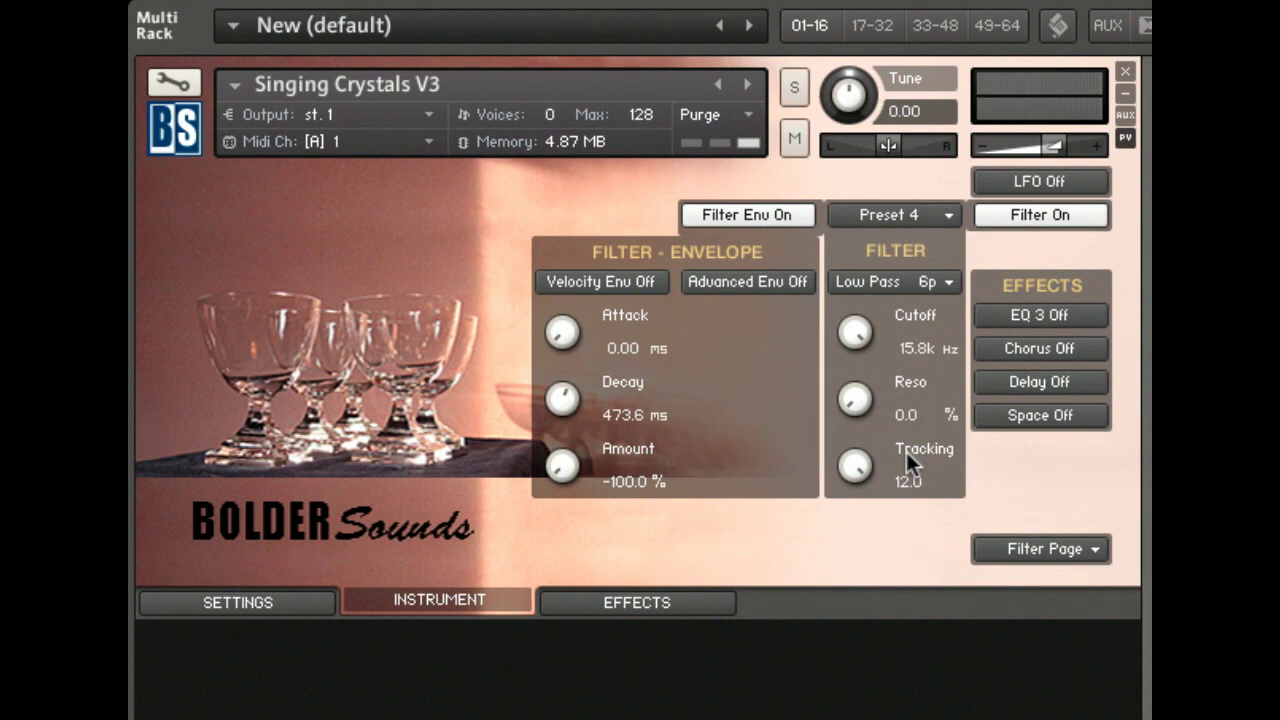
pyautogui.click(931, 282)
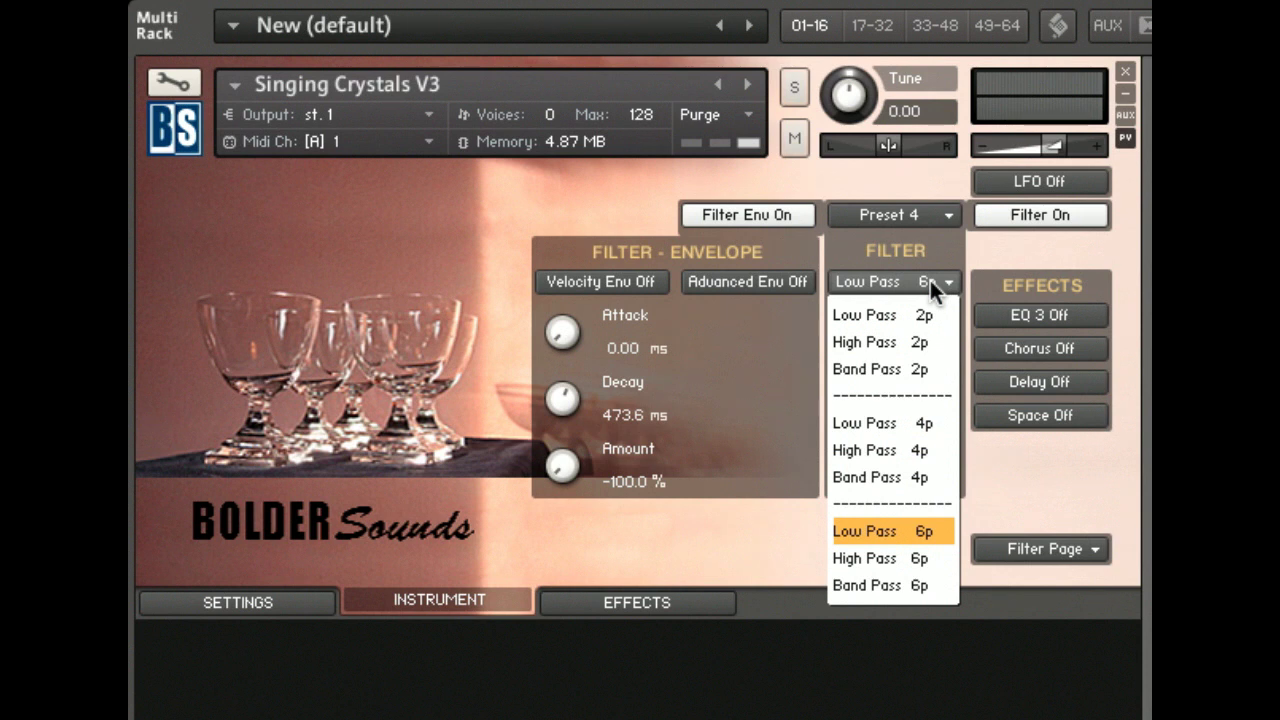
pyautogui.click(610, 159)
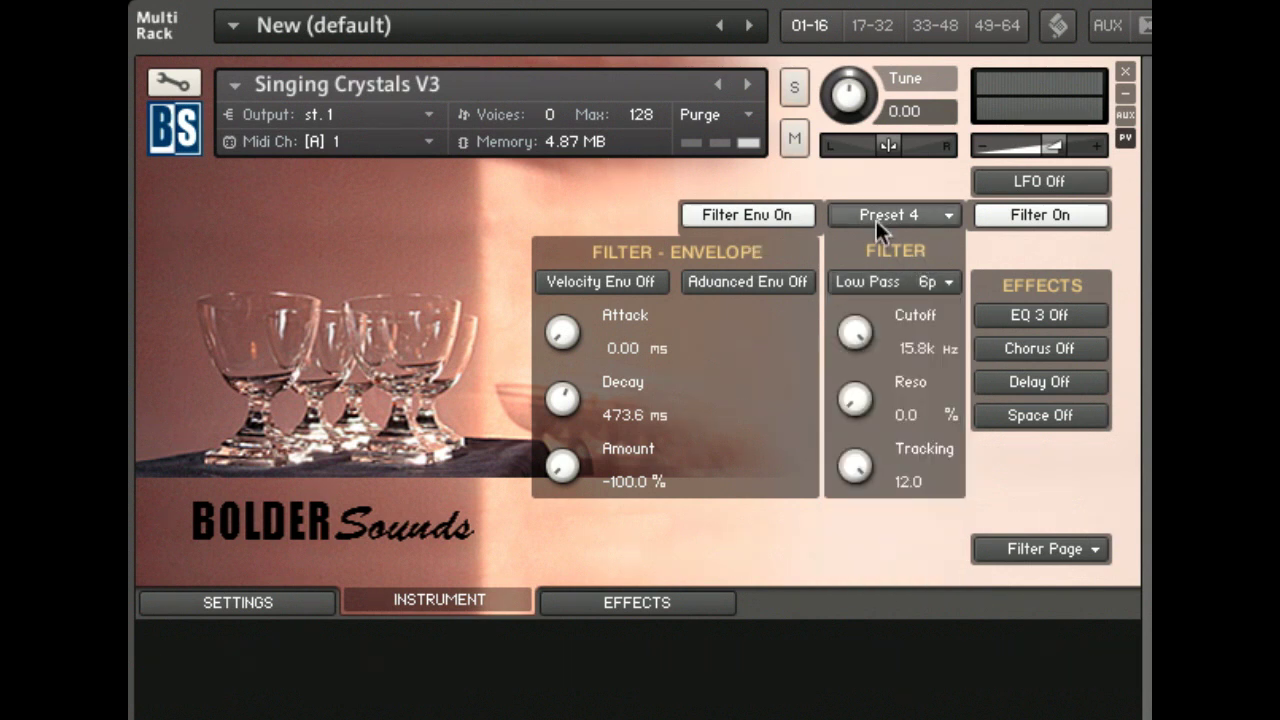
# - Load filter Preset 6 and vary the filter's Cutoff and Reso
pyautogui.click(889, 218)
pyautogui.click(903, 517)
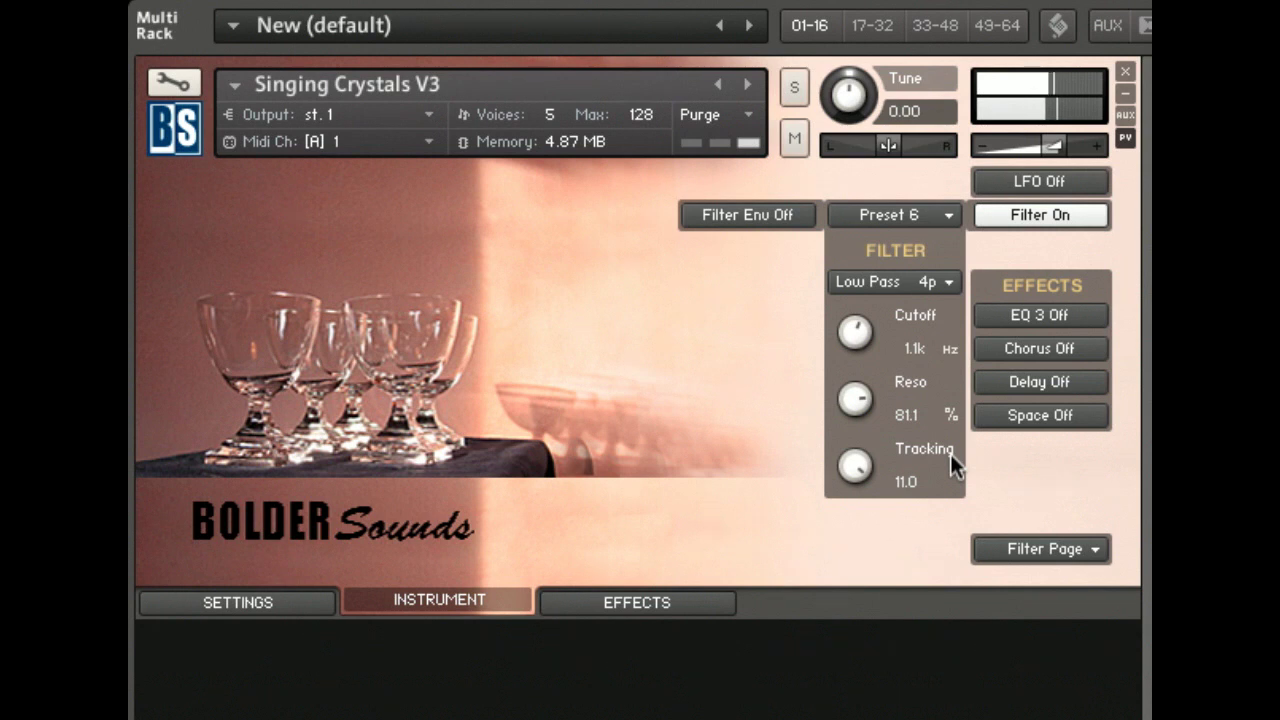
pyautogui.moveTo(857, 336)
pyautogui.mouseDown()
pyautogui.moveTo(850, 372)
pyautogui.moveTo(845, 345)
pyautogui.mouseUp()
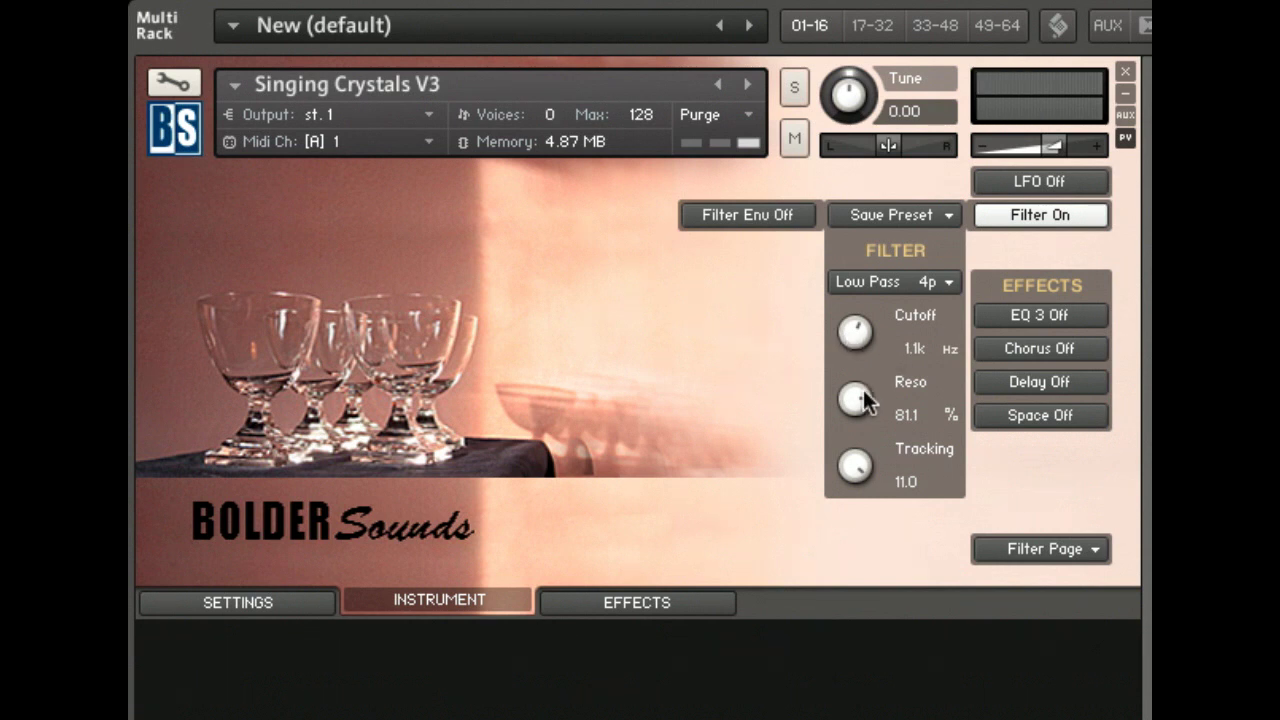
pyautogui.moveTo(862, 397); pyautogui.dragTo(847, 565)
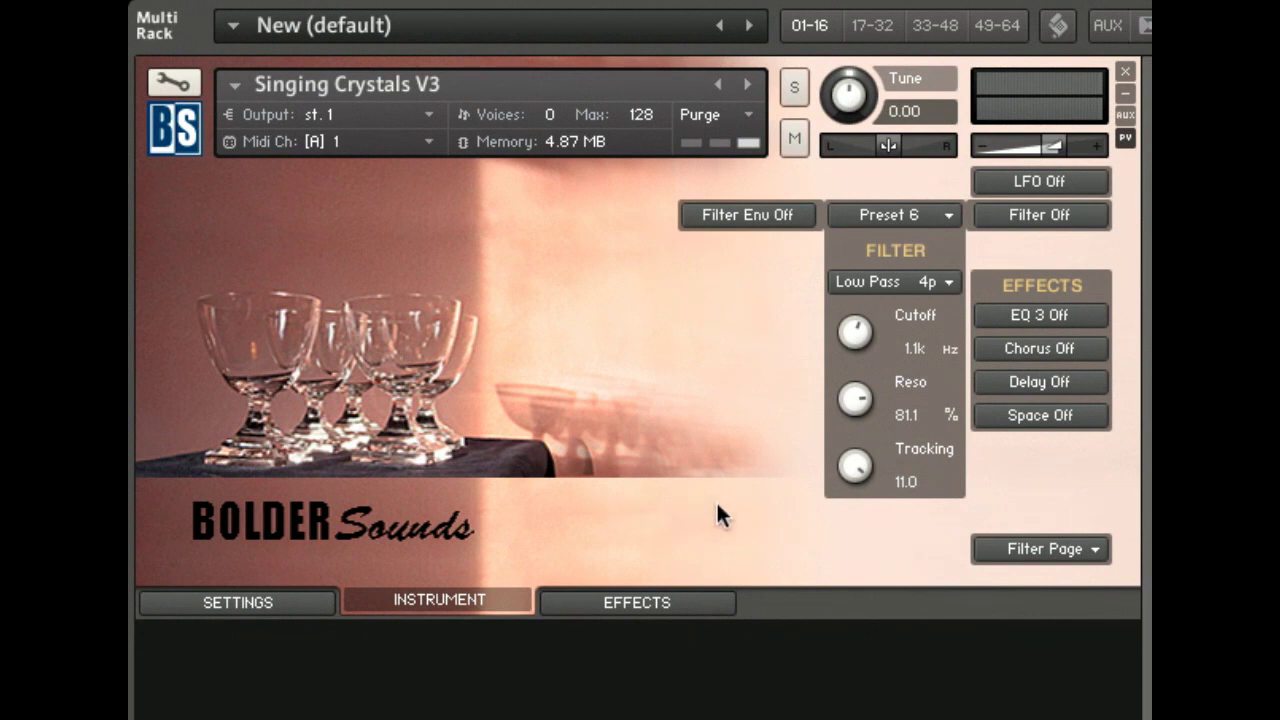
# - Open the effects section at the Space settings and view the list of available effect pages
pyautogui.click(694, 592)
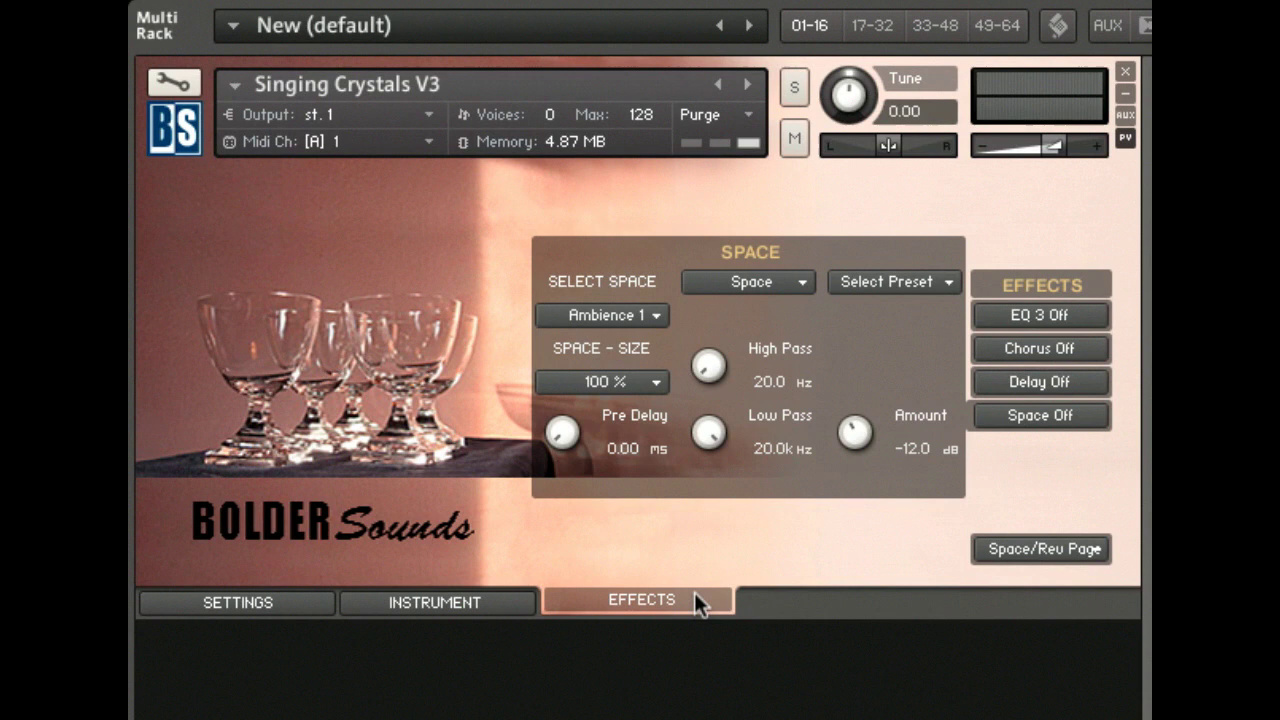
pyautogui.click(1104, 550)
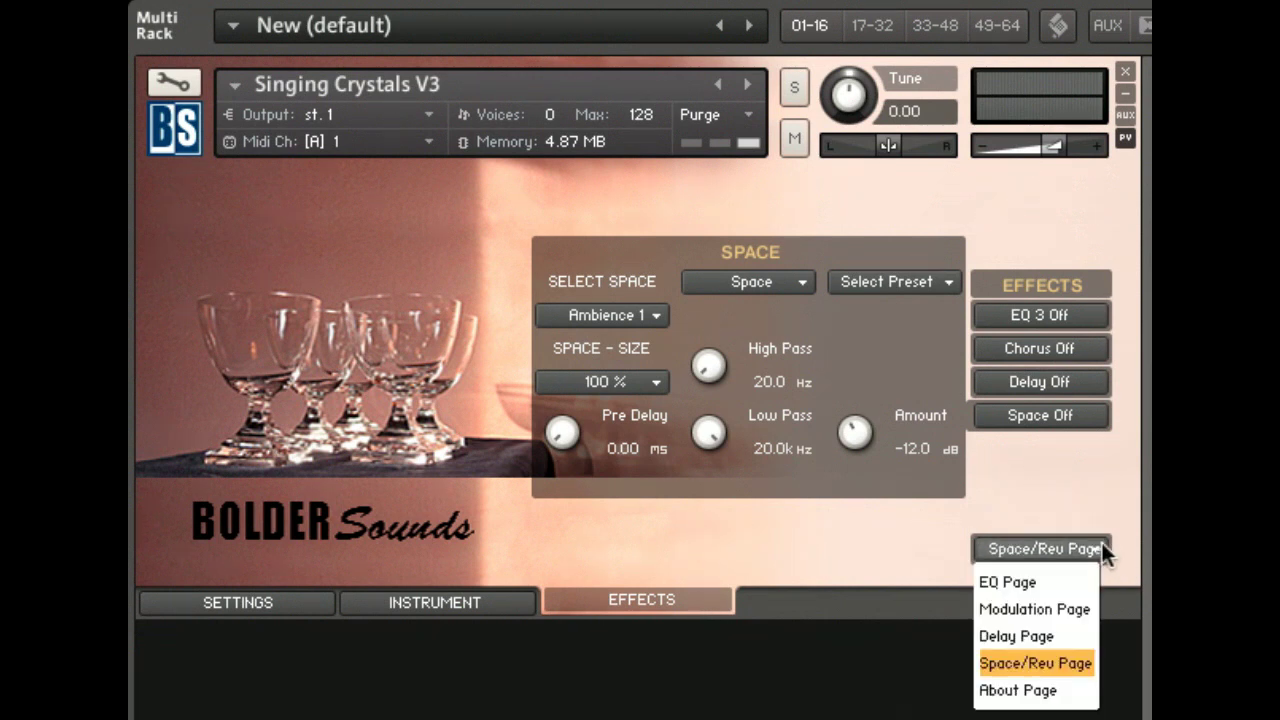
pyautogui.click(1086, 476)
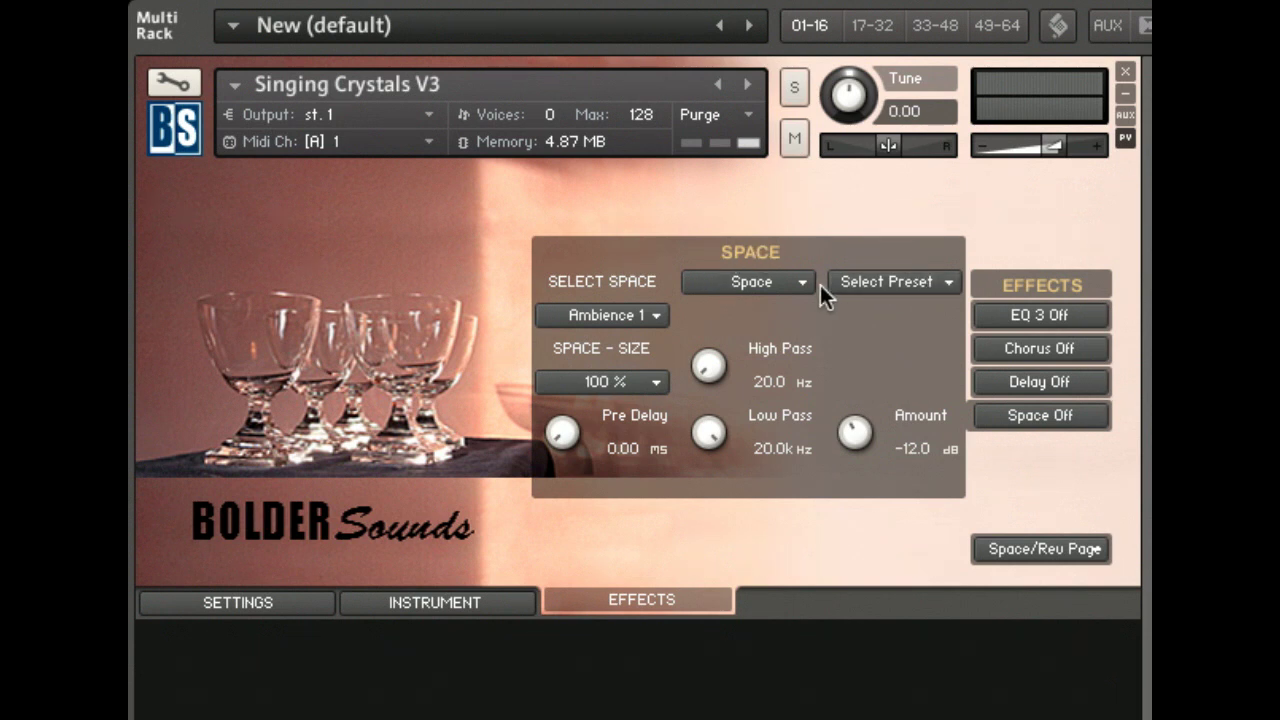
# - Switch the effect type from Space to Reverb and back to Space
pyautogui.click(737, 280)
pyautogui.click(718, 342)
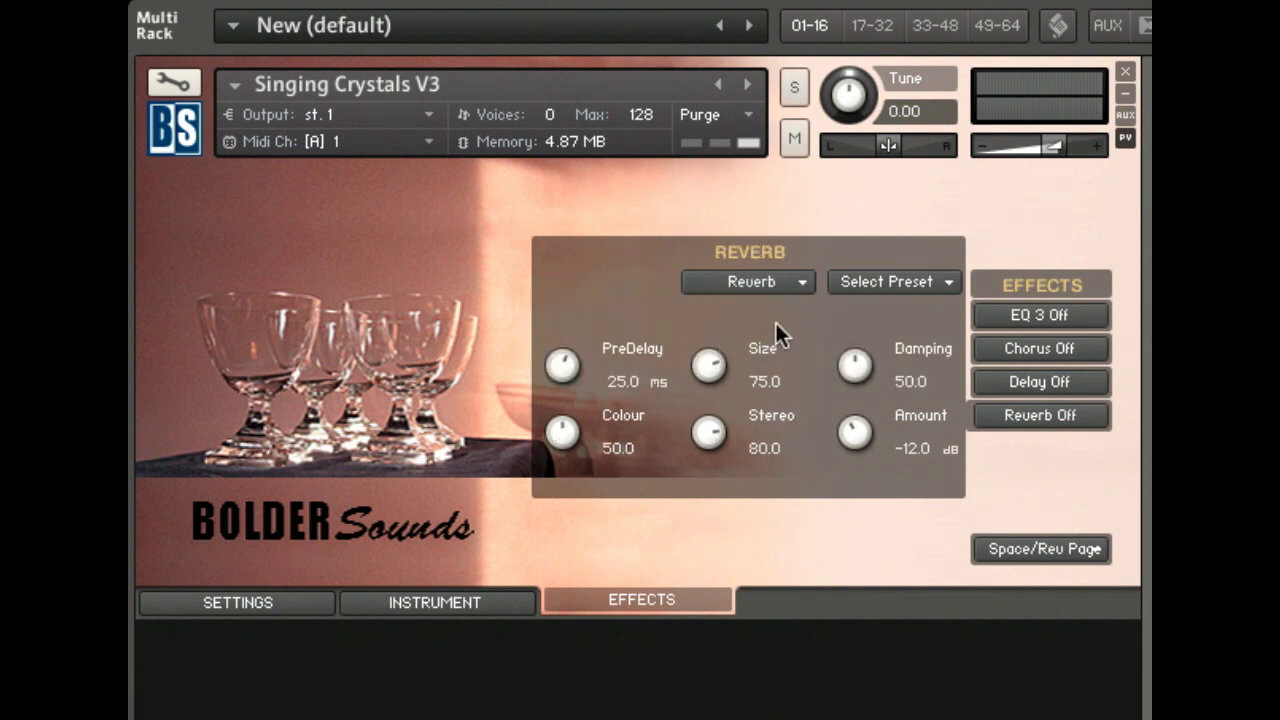
pyautogui.click(780, 281)
pyautogui.click(730, 310)
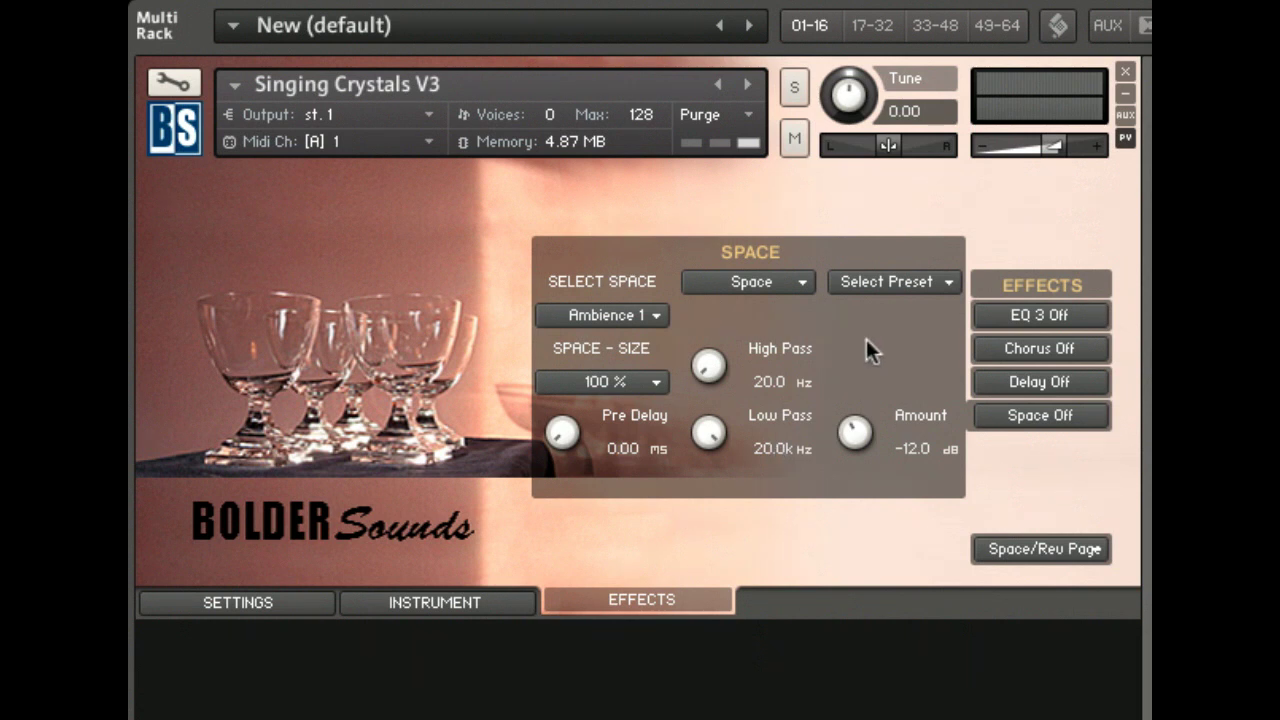
# - Try Space Preset 2 and replace it with Space Preset 5
pyautogui.click(904, 283)
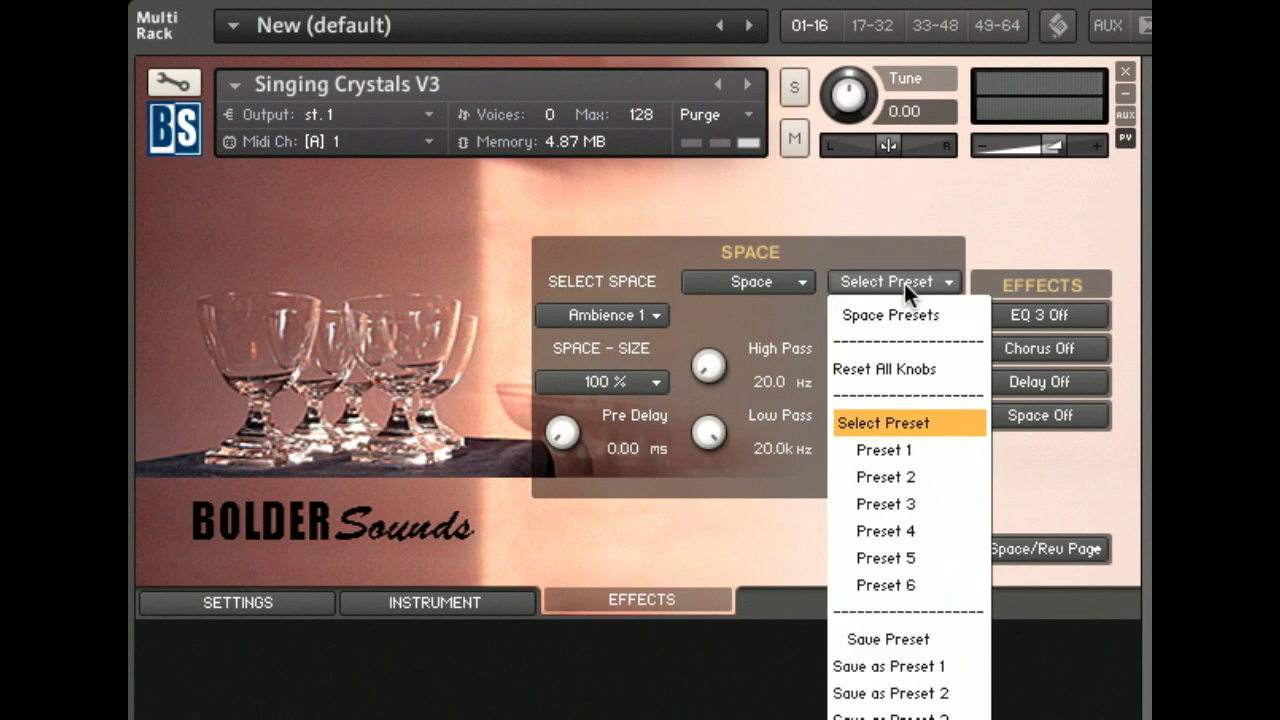
pyautogui.click(899, 476)
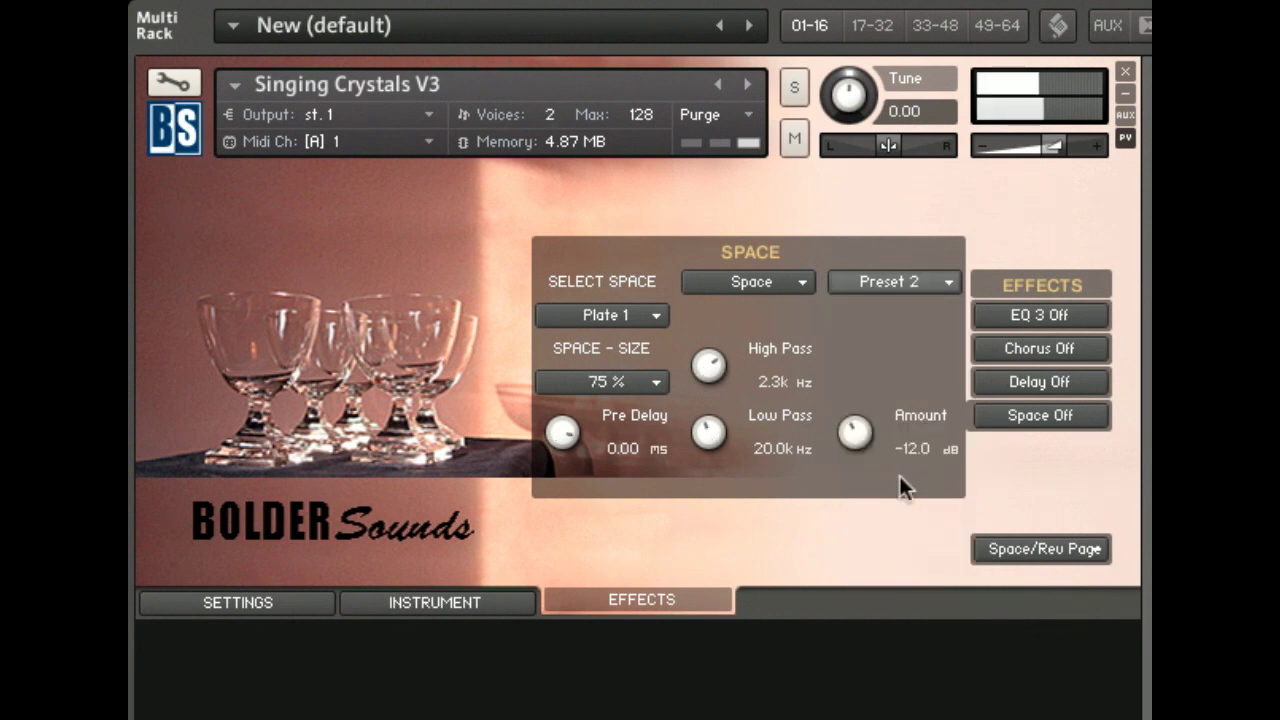
pyautogui.click(928, 284)
pyautogui.click(893, 548)
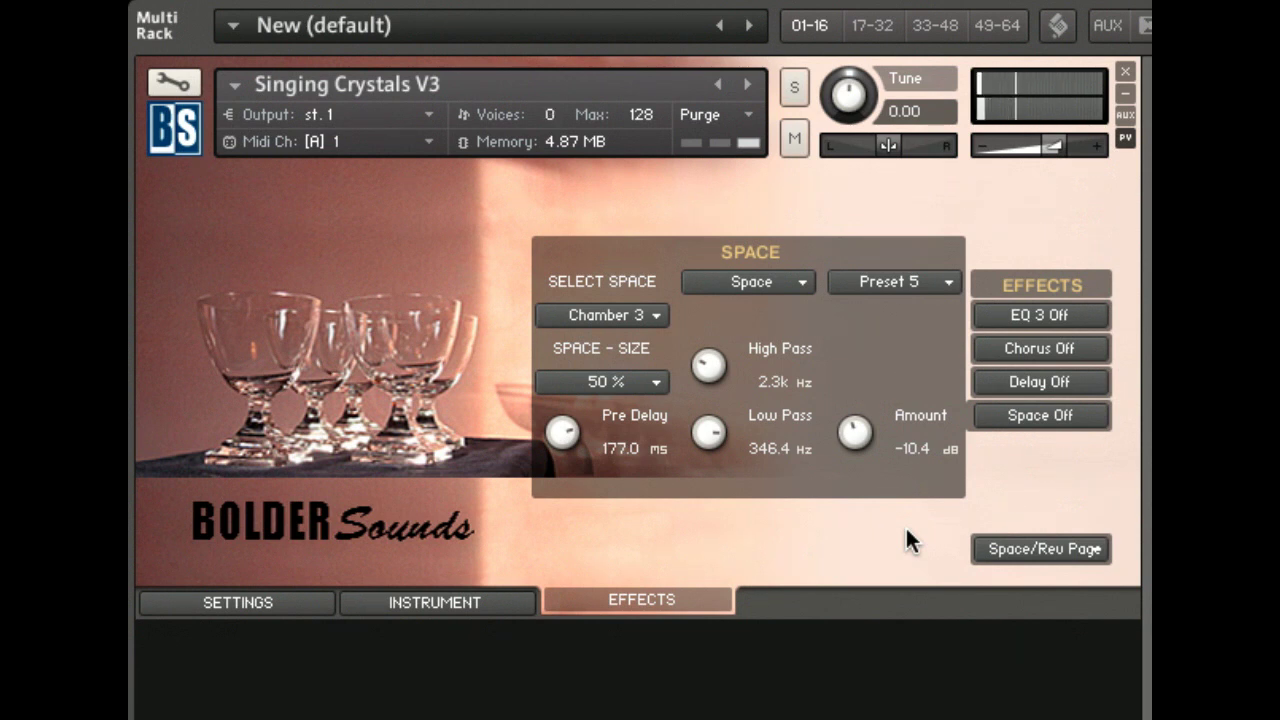
# - Turn on the Space effect, setting its space size to 100 % and its Amount to -2.1 dB
pyautogui.click(1098, 422)
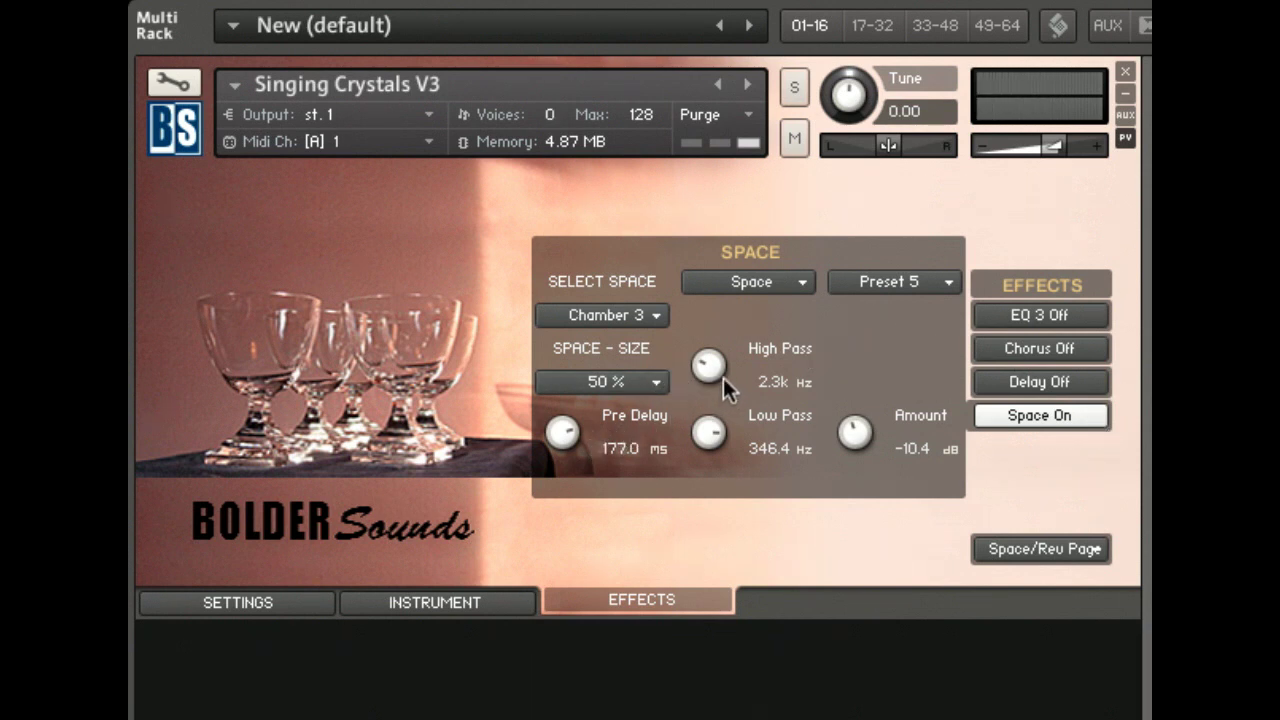
pyautogui.click(645, 383)
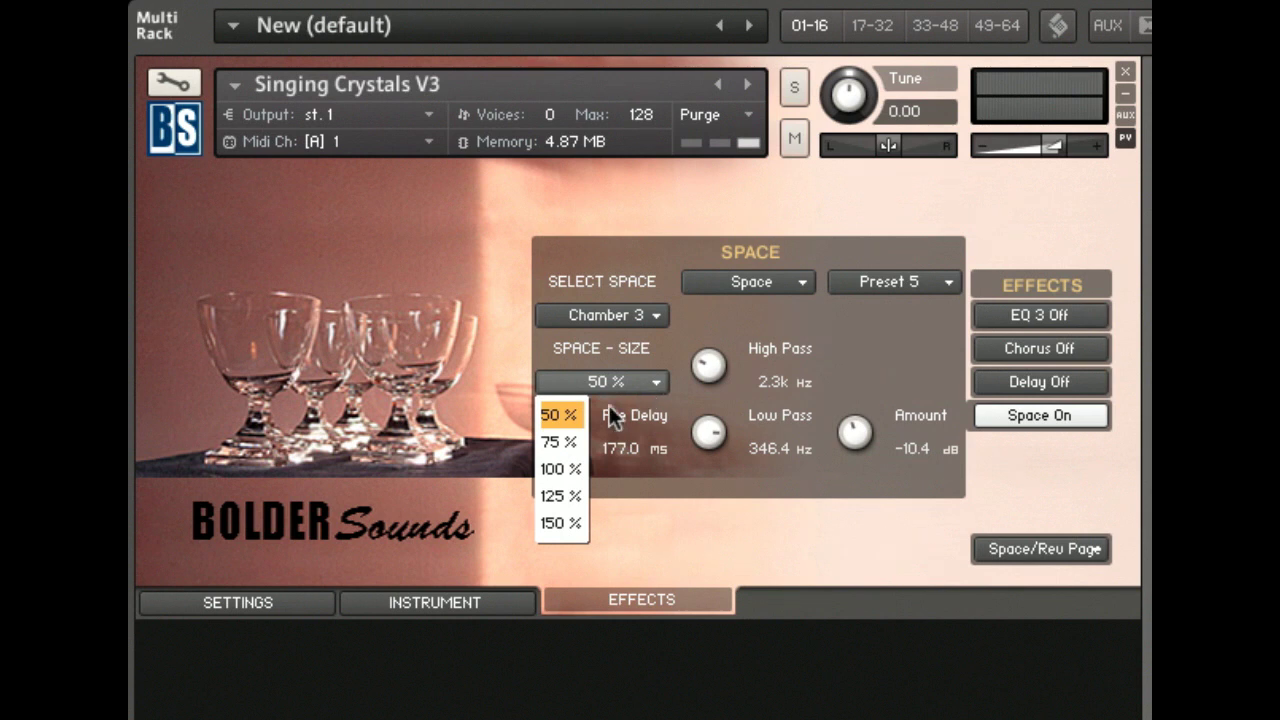
pyautogui.click(566, 464)
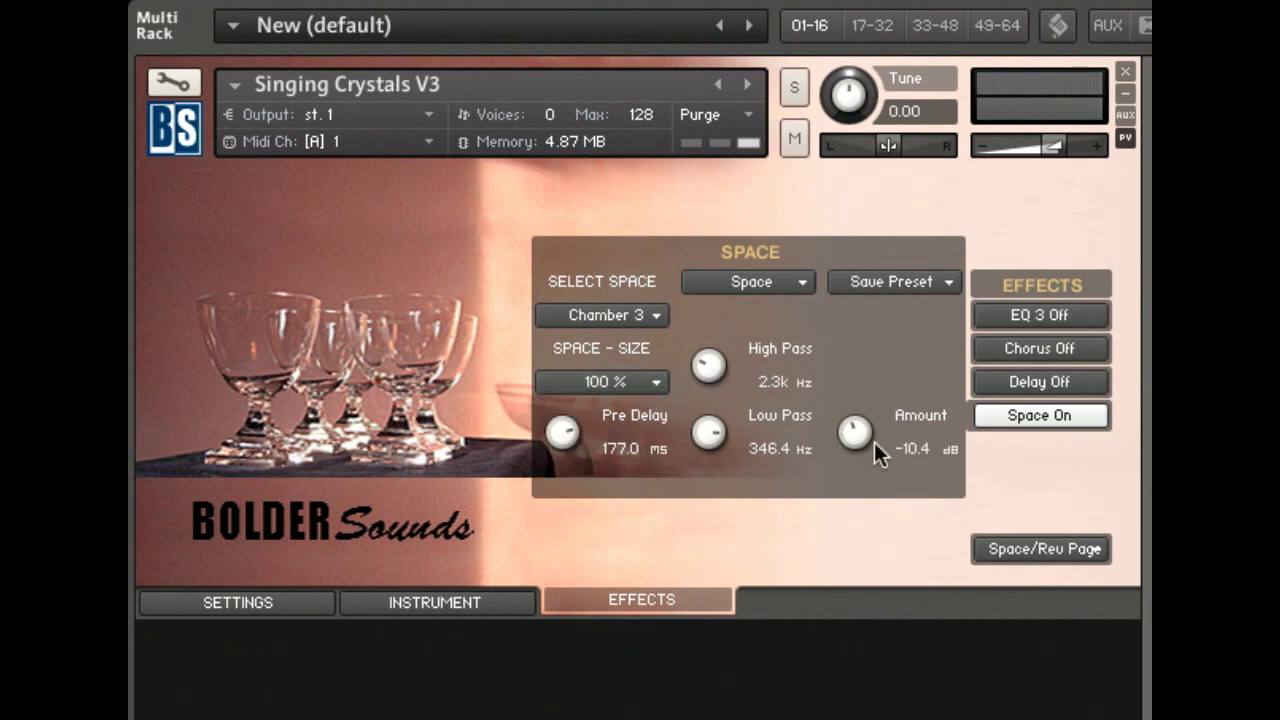
pyautogui.moveTo(855, 433); pyautogui.dragTo(847, 371)
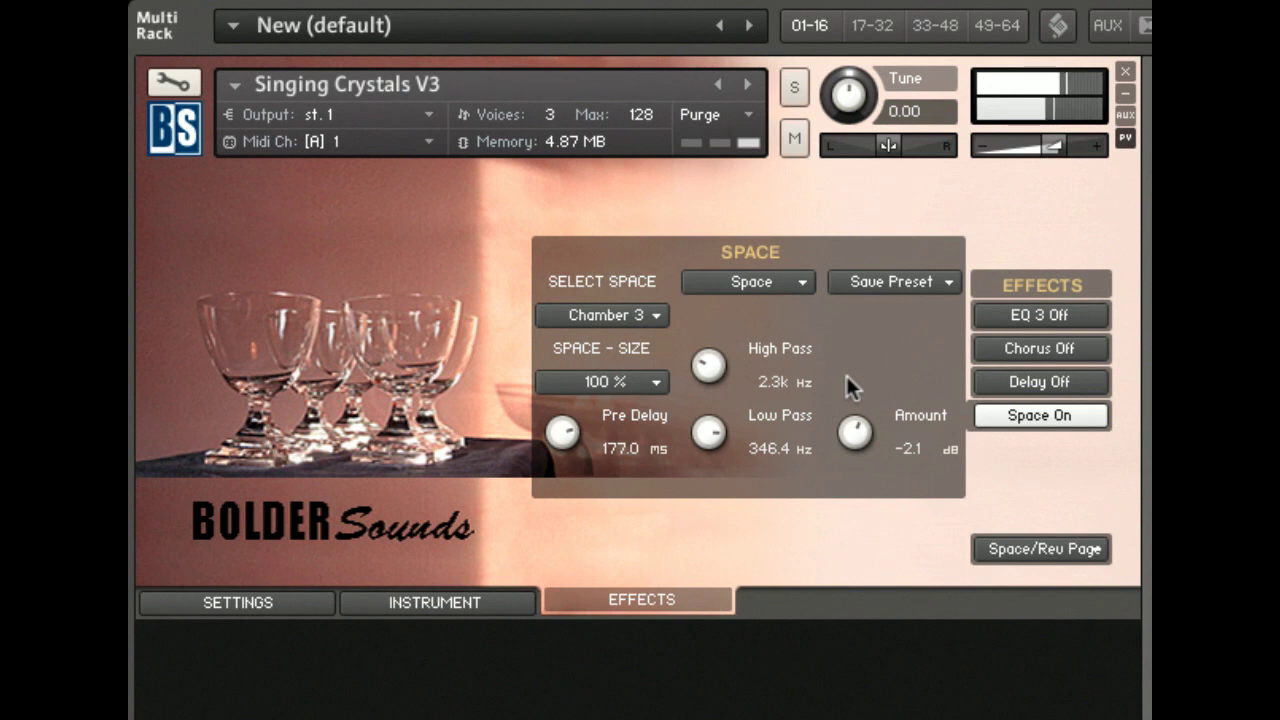
# - View the available space types without changing Chamber 3, and turn off the Space effect
pyautogui.click(630, 315)
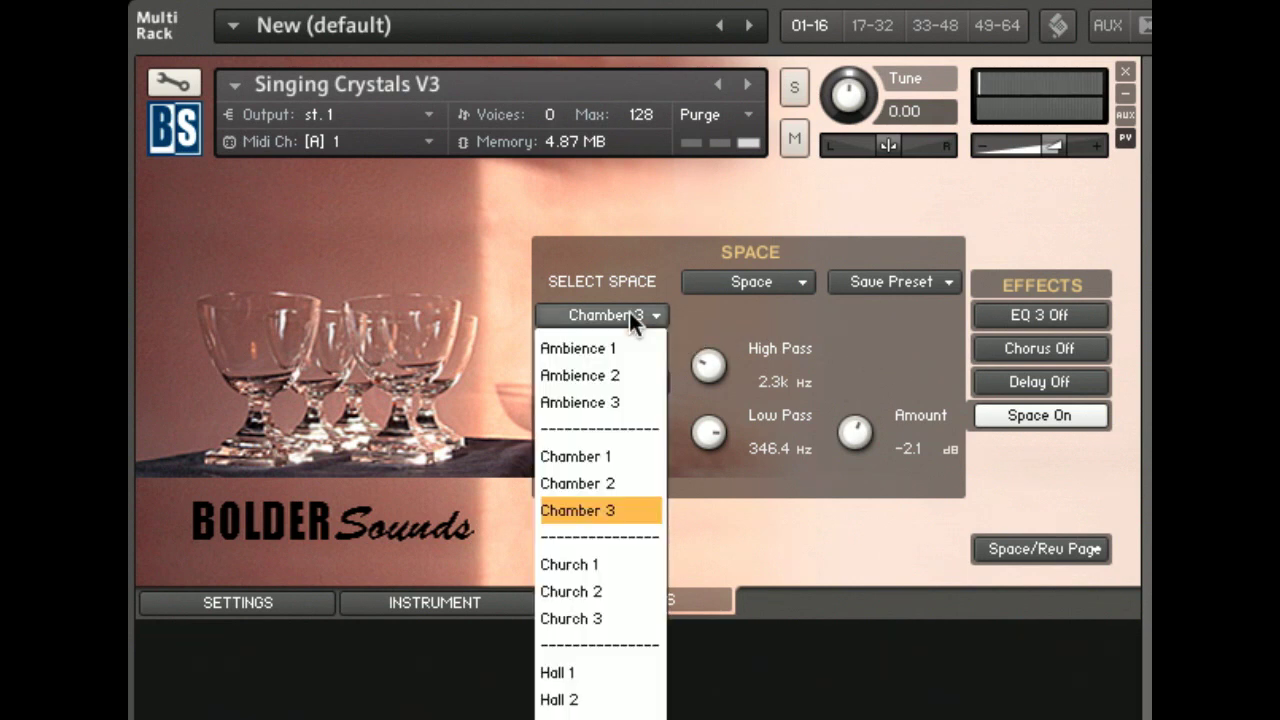
pyautogui.click(597, 214)
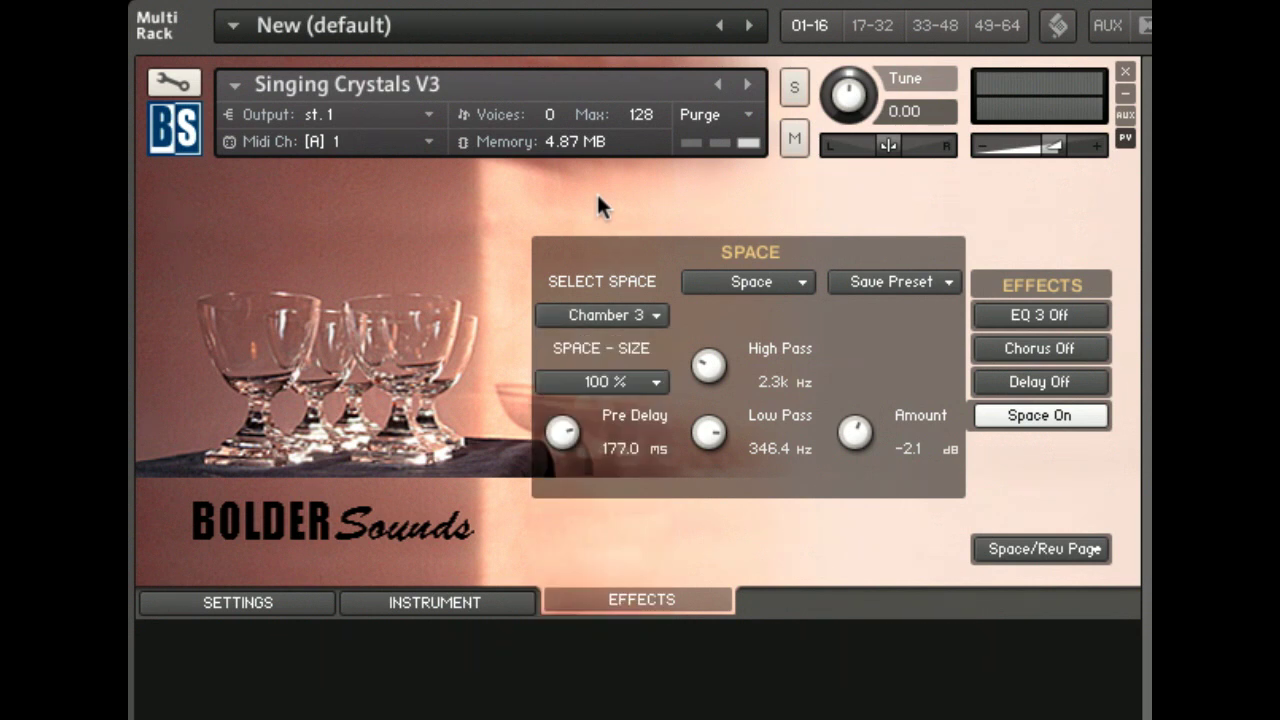
pyautogui.click(1040, 415)
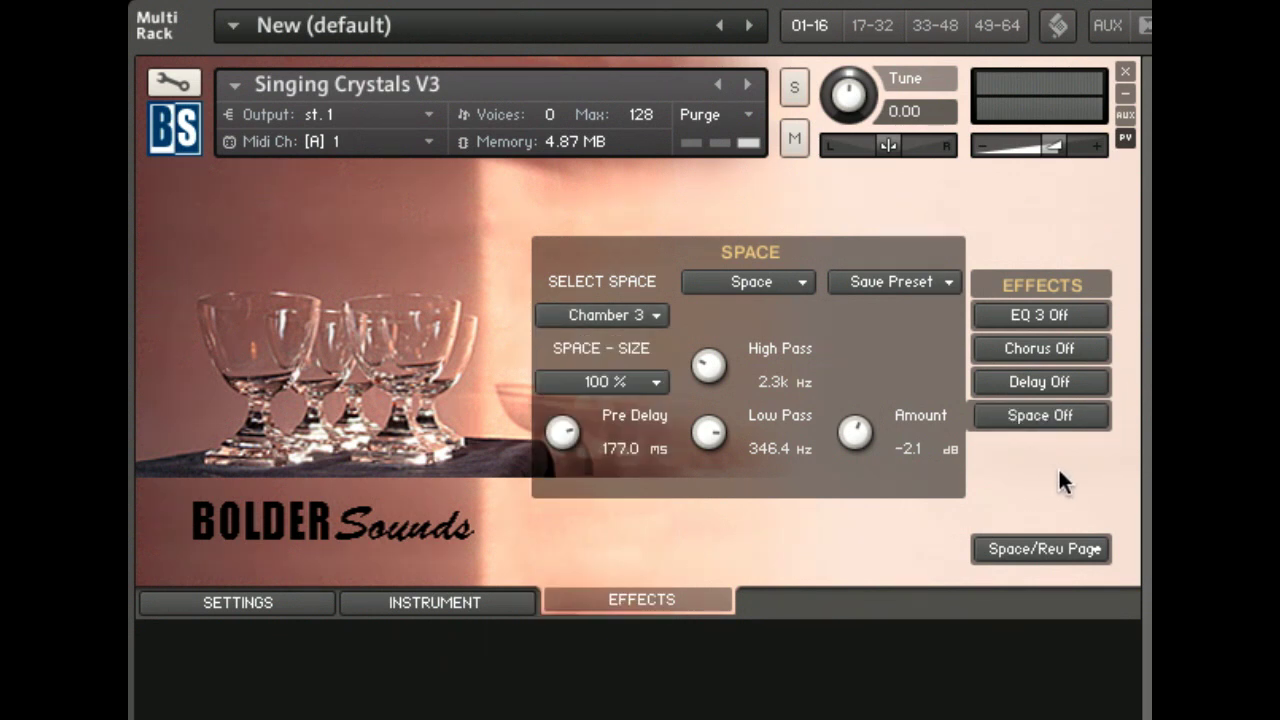
# - Turn on EQ 3 and toggle the Advanced EQ on and back off
pyautogui.click(1067, 316)
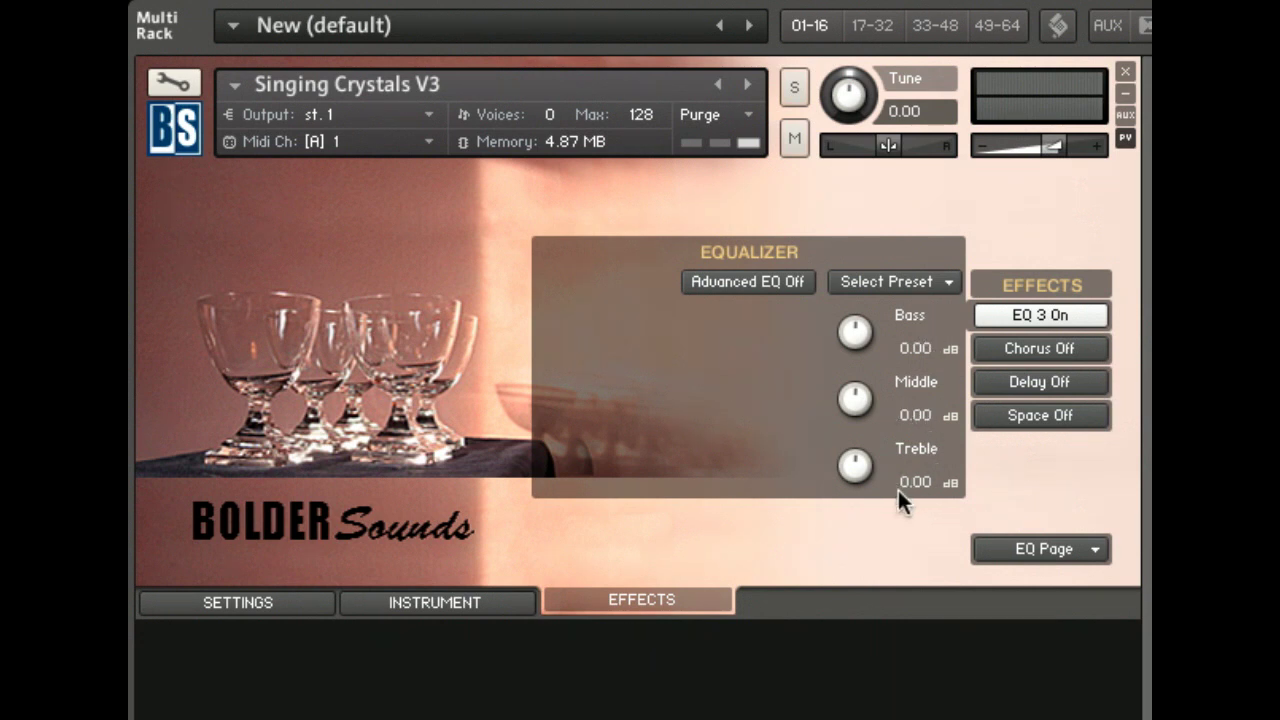
pyautogui.click(787, 278)
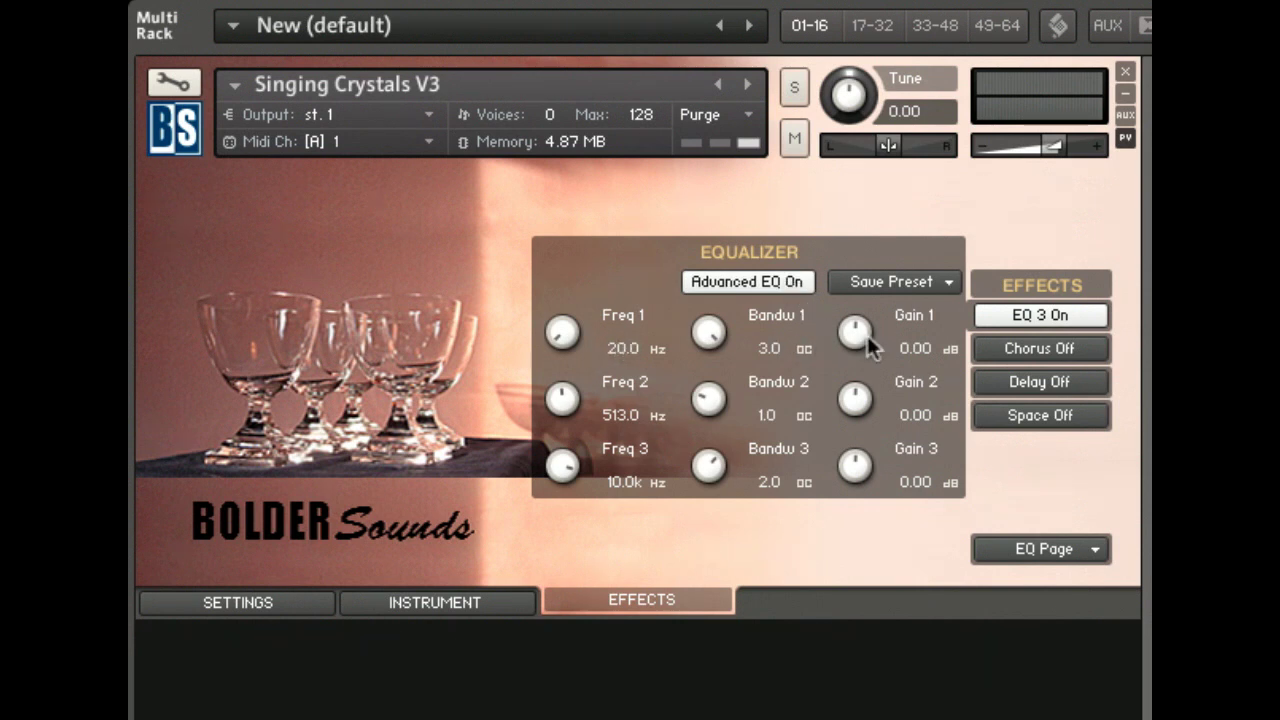
pyautogui.click(761, 281)
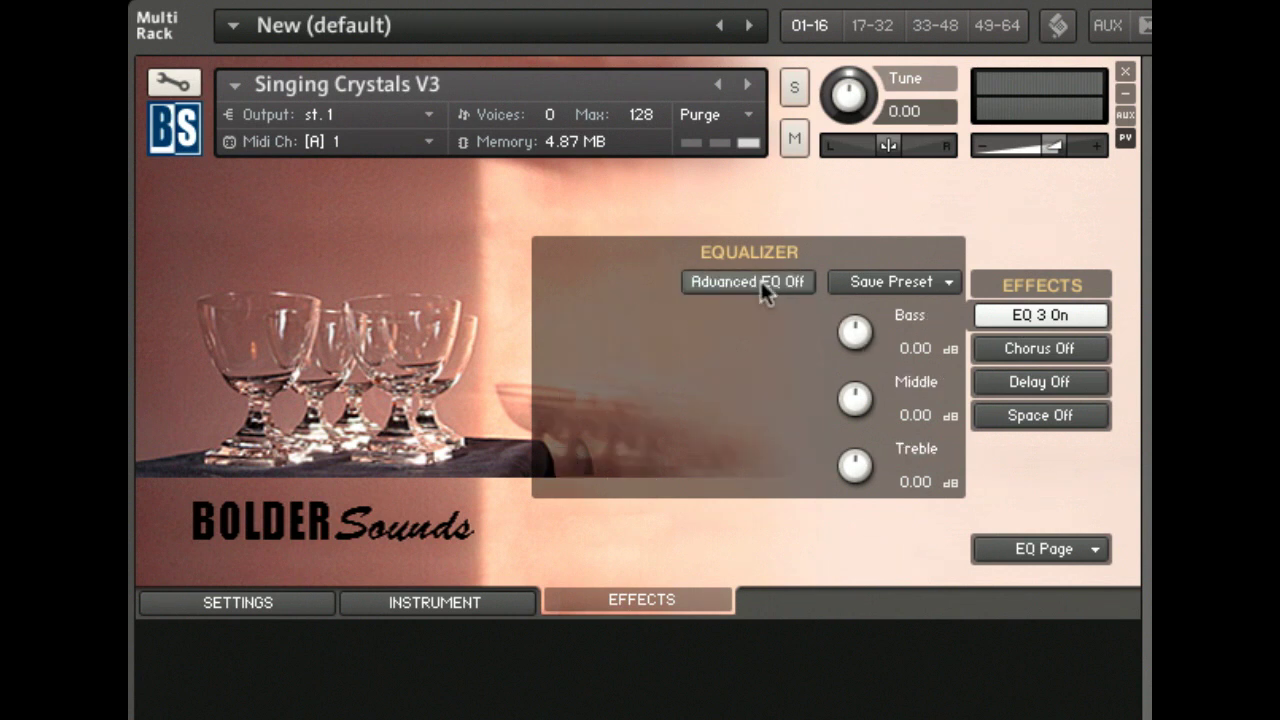
# - Load equalizer Preset 3 and turn EQ 3 off
pyautogui.click(893, 286)
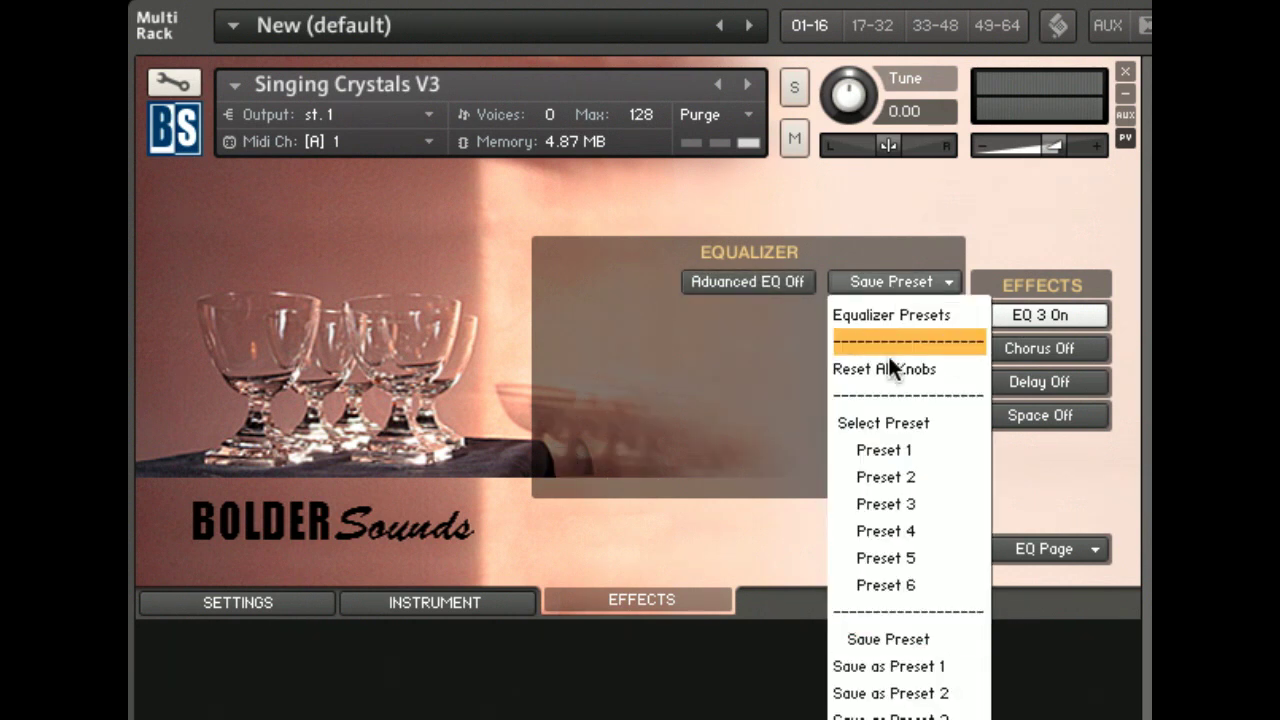
pyautogui.click(874, 504)
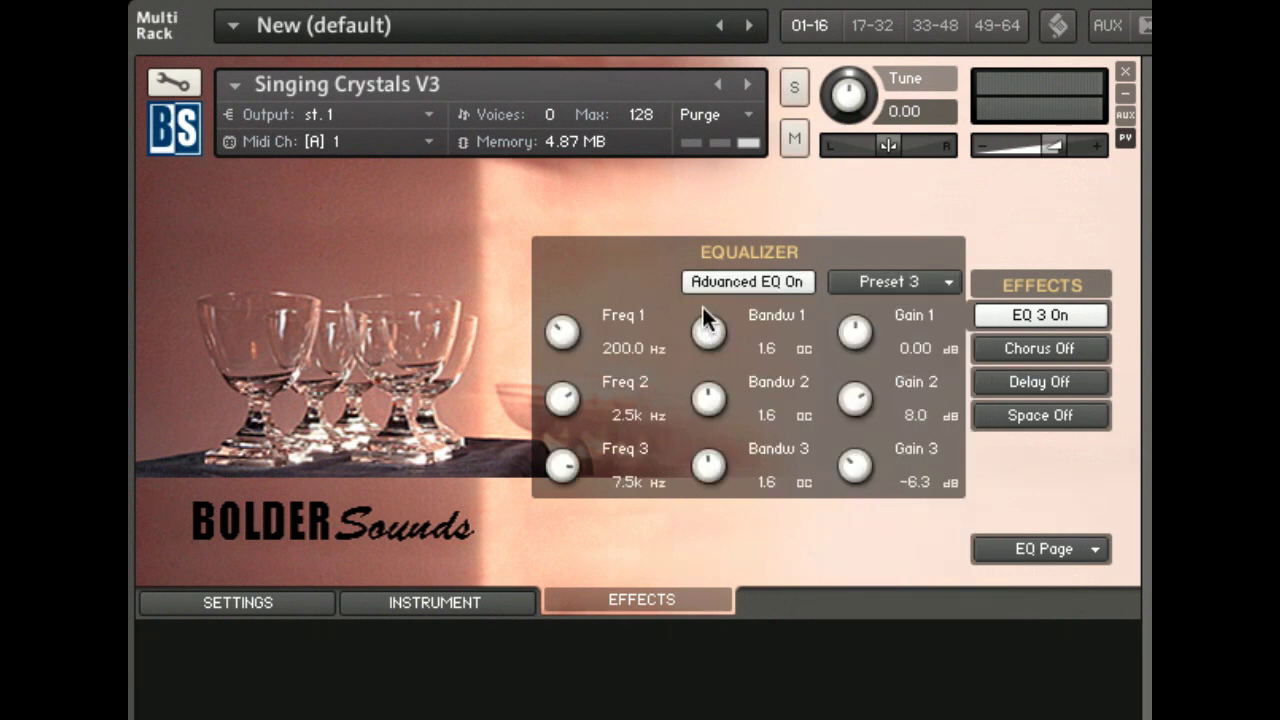
pyautogui.click(1047, 308)
# - Turn on the Chorus effect and switch the modulation type through Flanger and Phaser to Rotator
pyautogui.click(1061, 343)
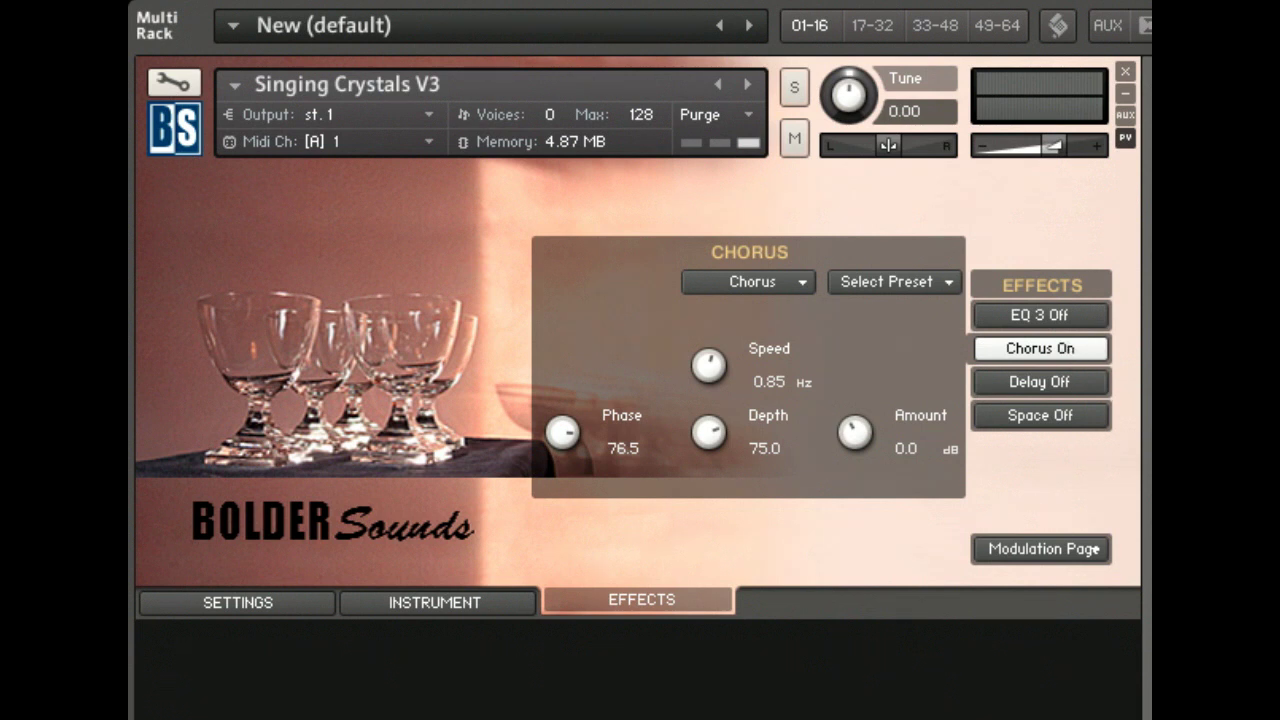
pyautogui.click(787, 283)
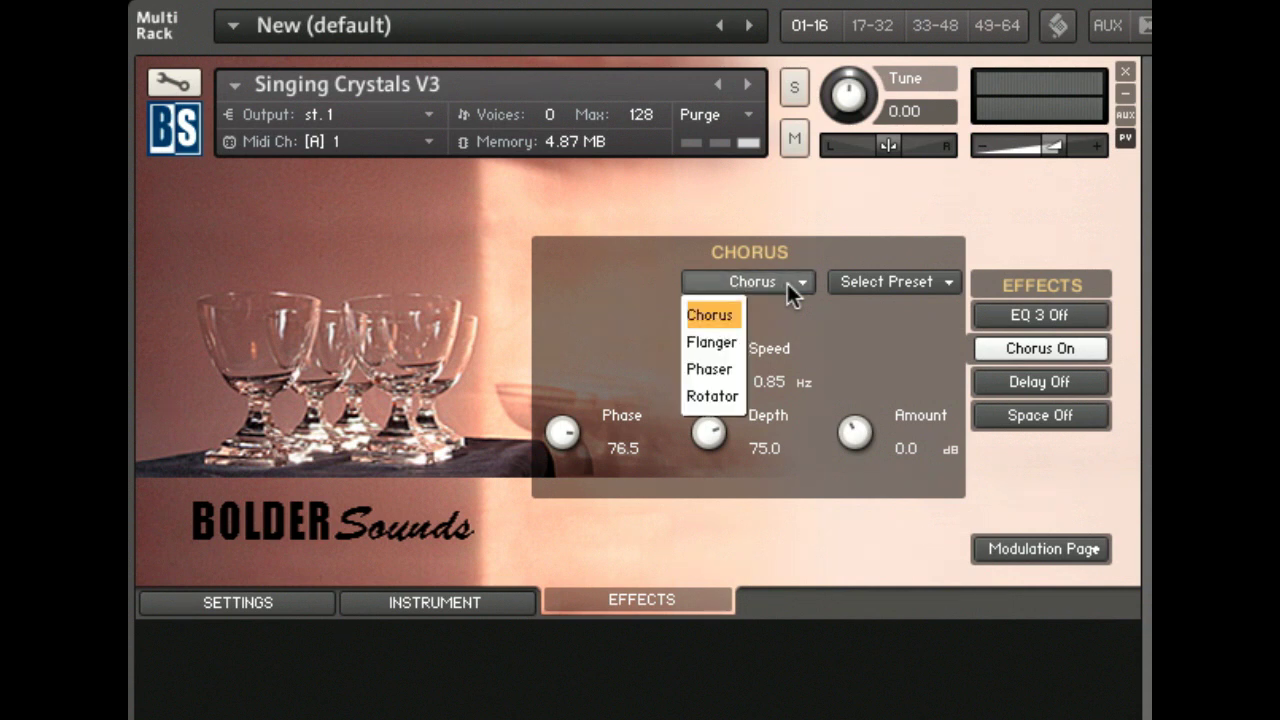
pyautogui.click(712, 342)
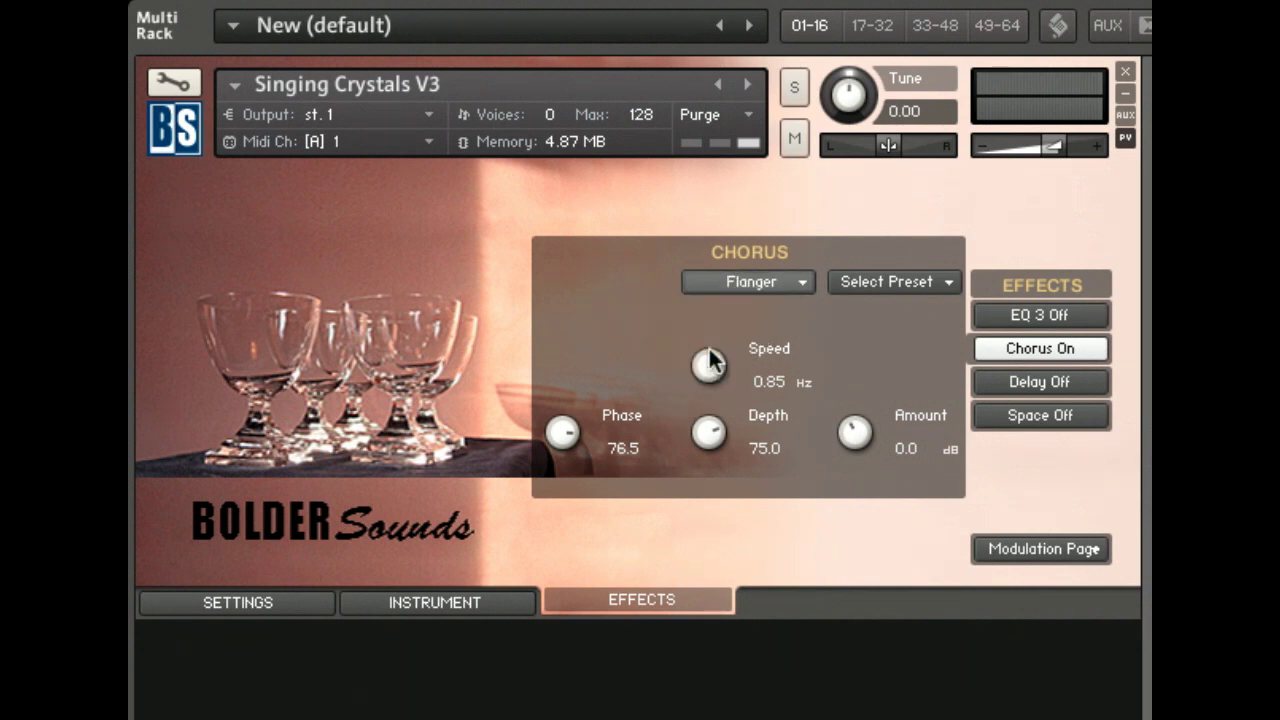
pyautogui.click(747, 288)
pyautogui.click(731, 369)
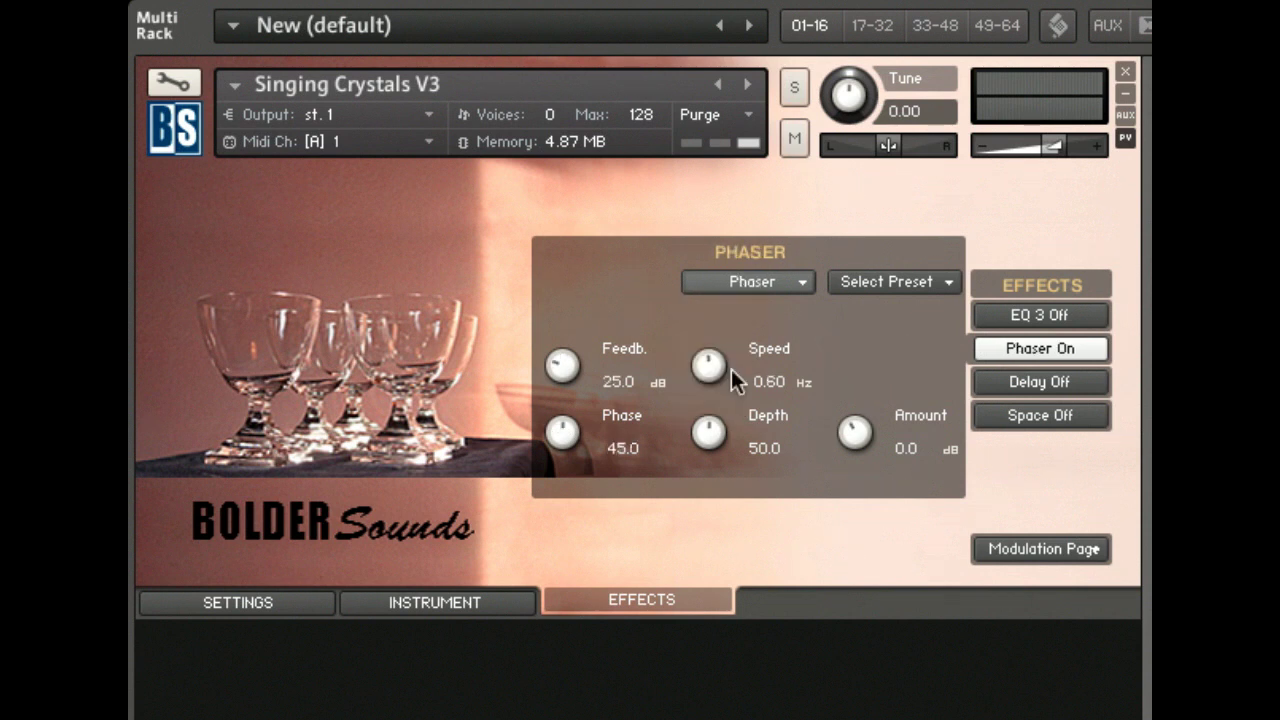
pyautogui.click(801, 285)
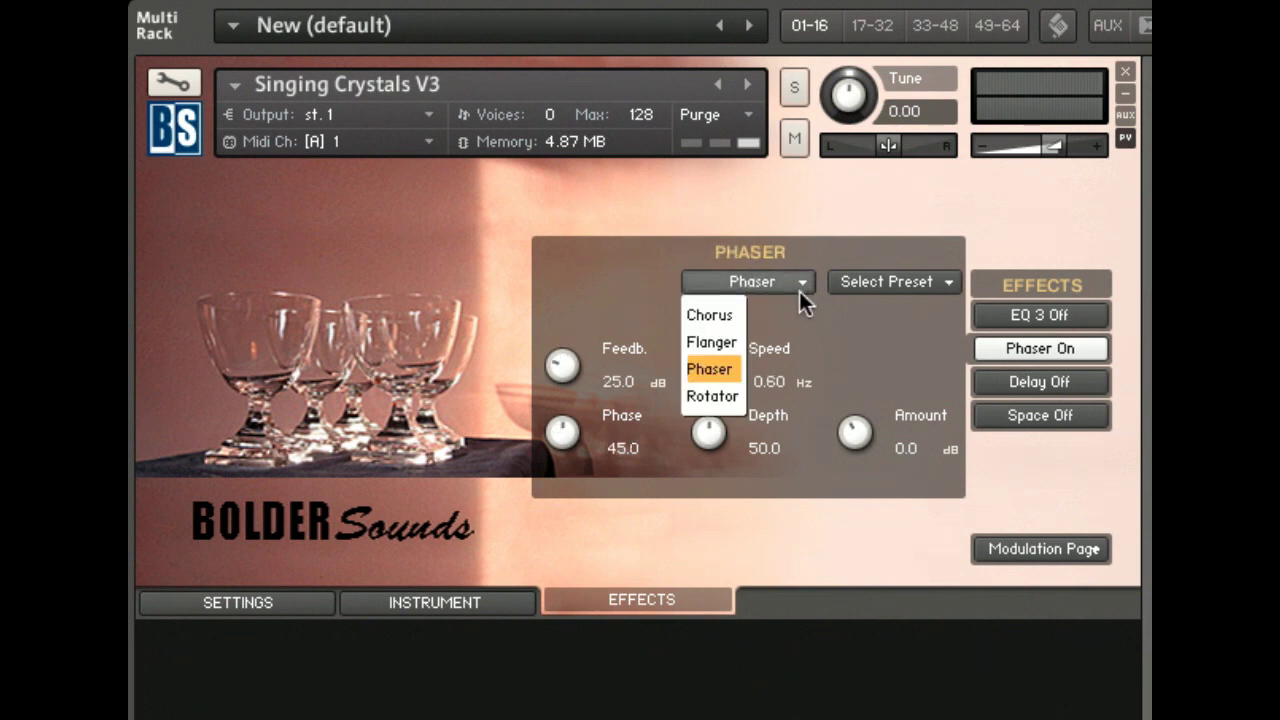
pyautogui.click(730, 392)
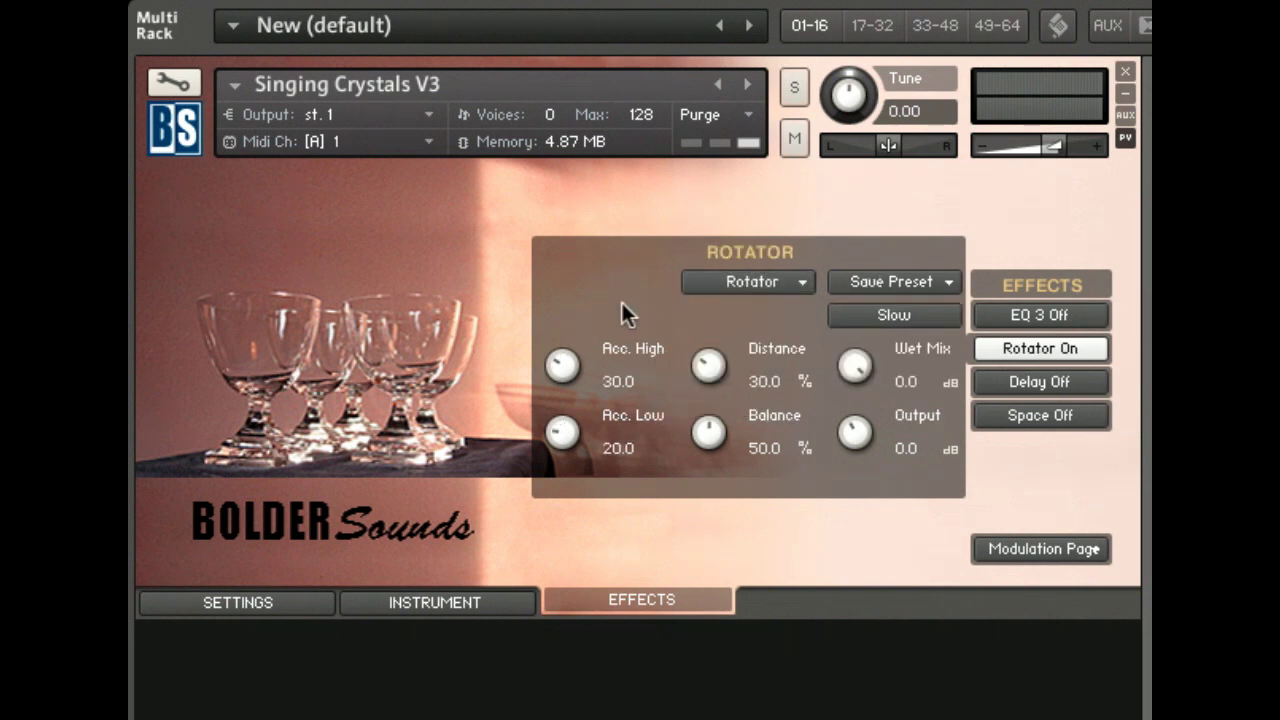
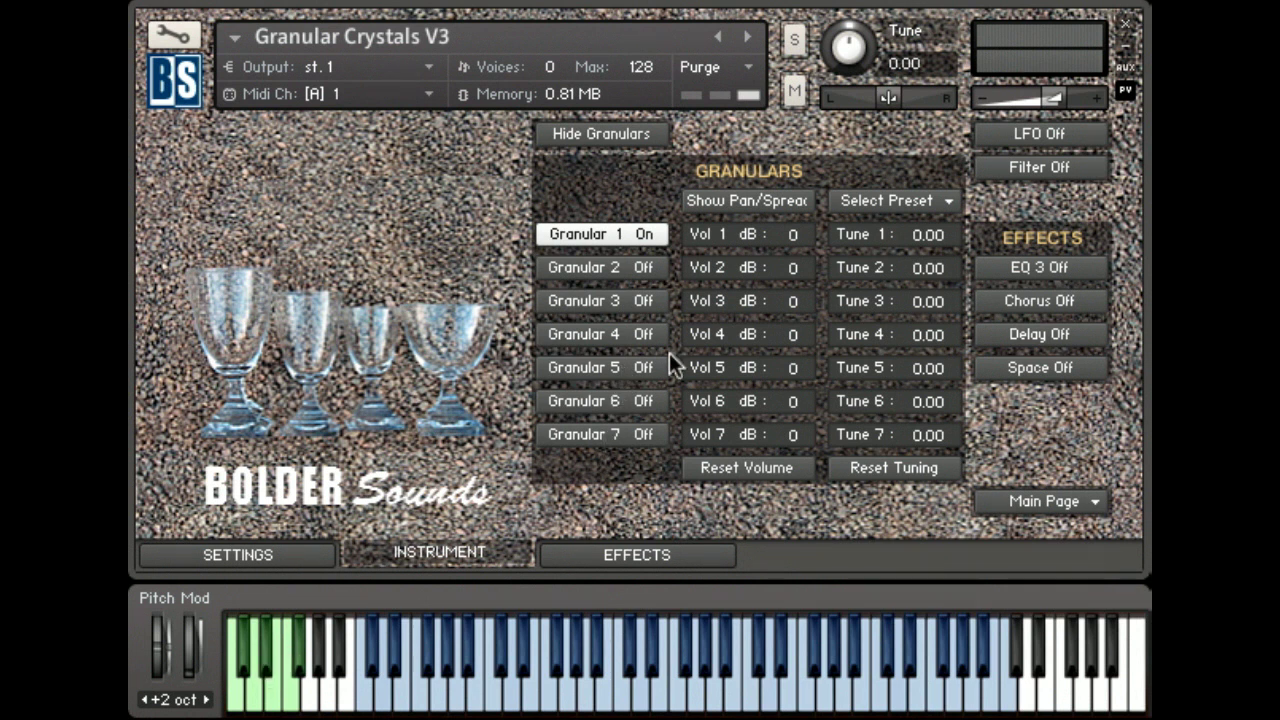
# - Try layering Granular 5 and Granular 7 with Granular 1, and view the list of granular presets
pyautogui.click(638, 367)
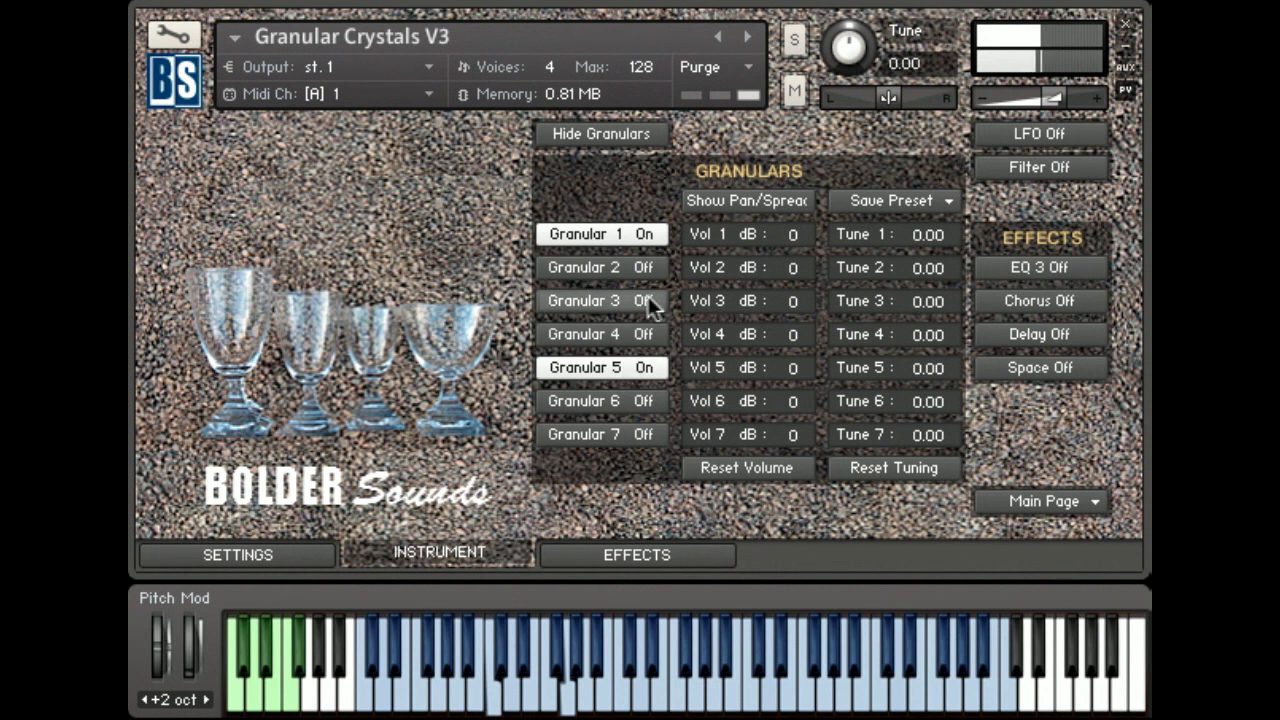
pyautogui.click(641, 436)
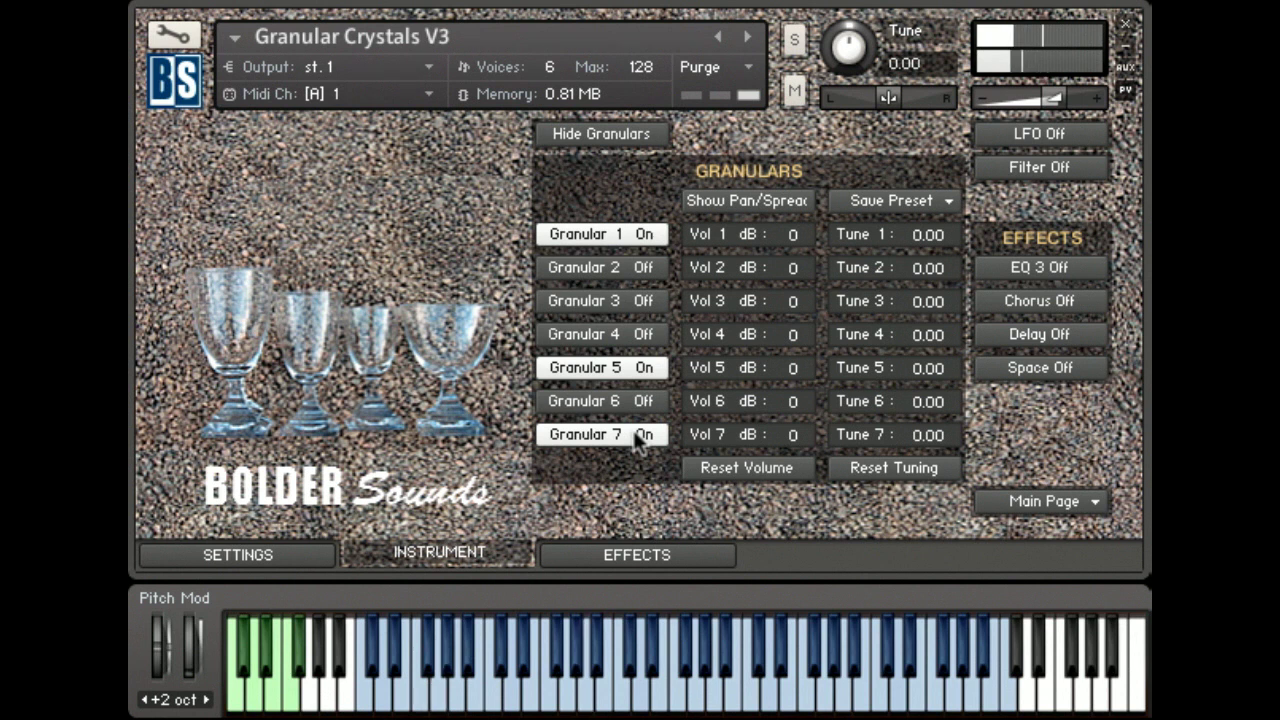
pyautogui.click(635, 434)
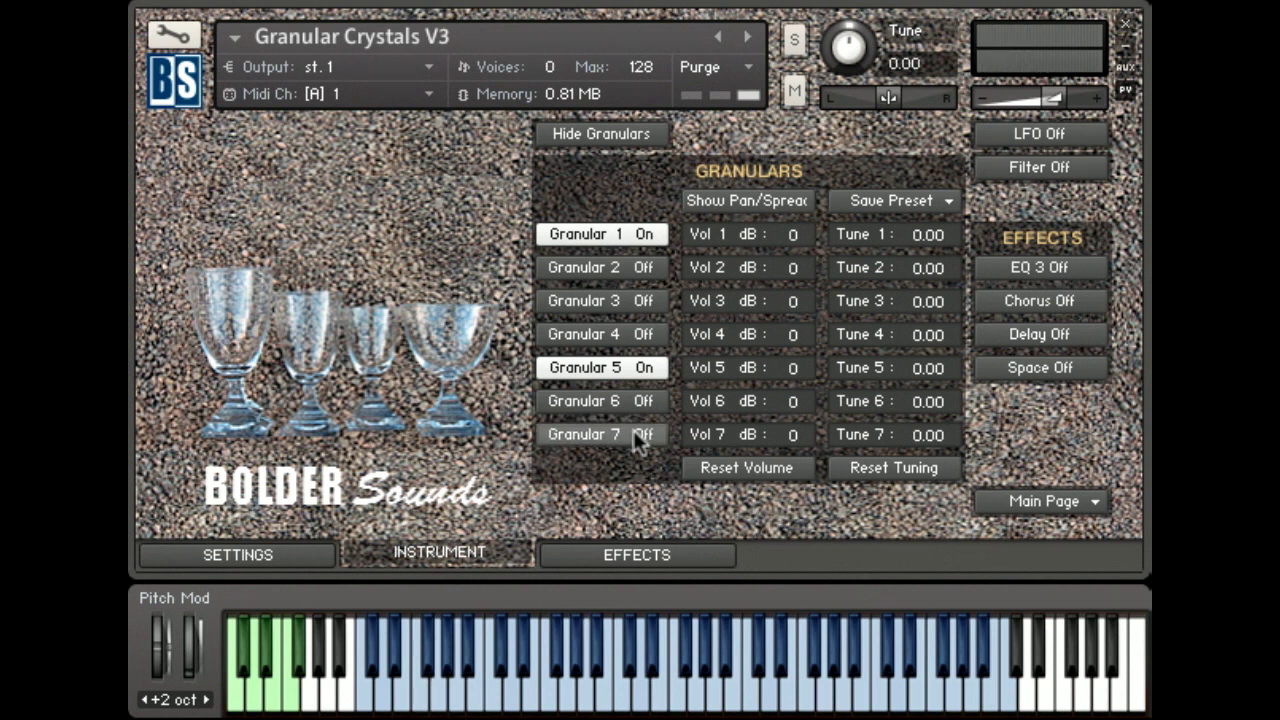
pyautogui.click(868, 204)
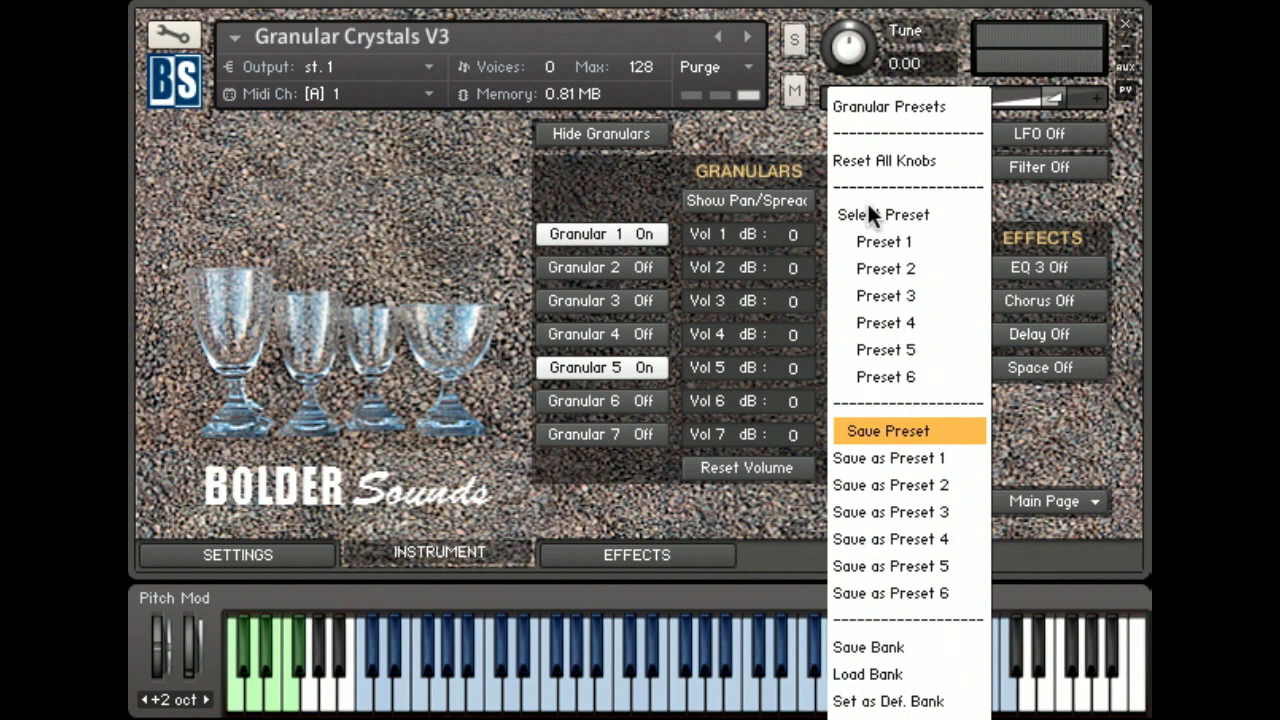
pyautogui.click(890, 311)
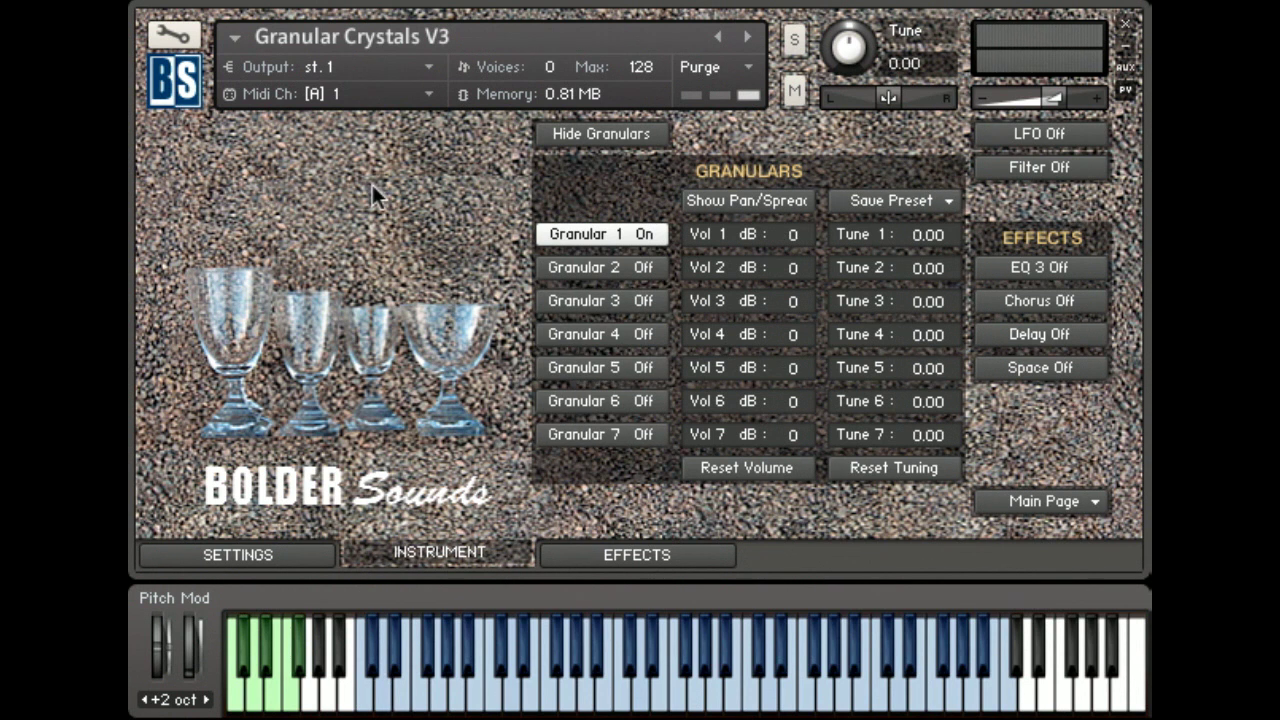
# - Show the instrument settings and relearn the Granular 1 key switch as C7 and back to C0
pyautogui.click(270, 549)
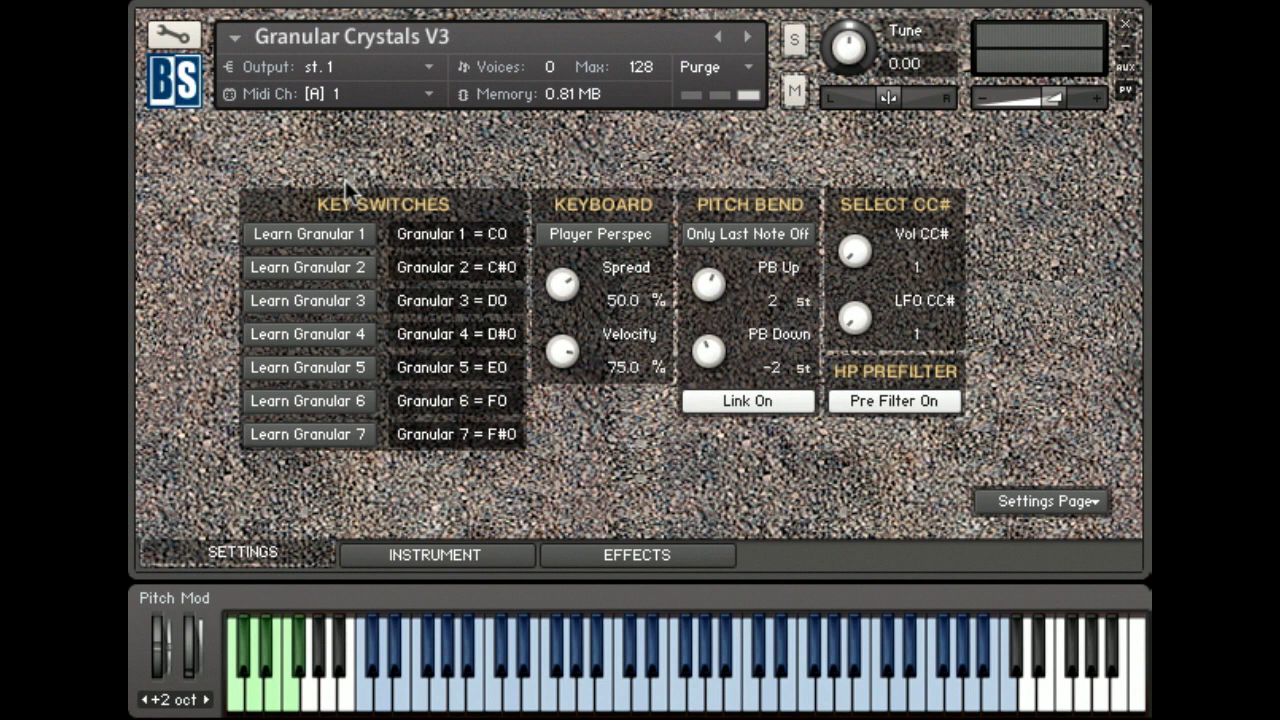
pyautogui.click(318, 232)
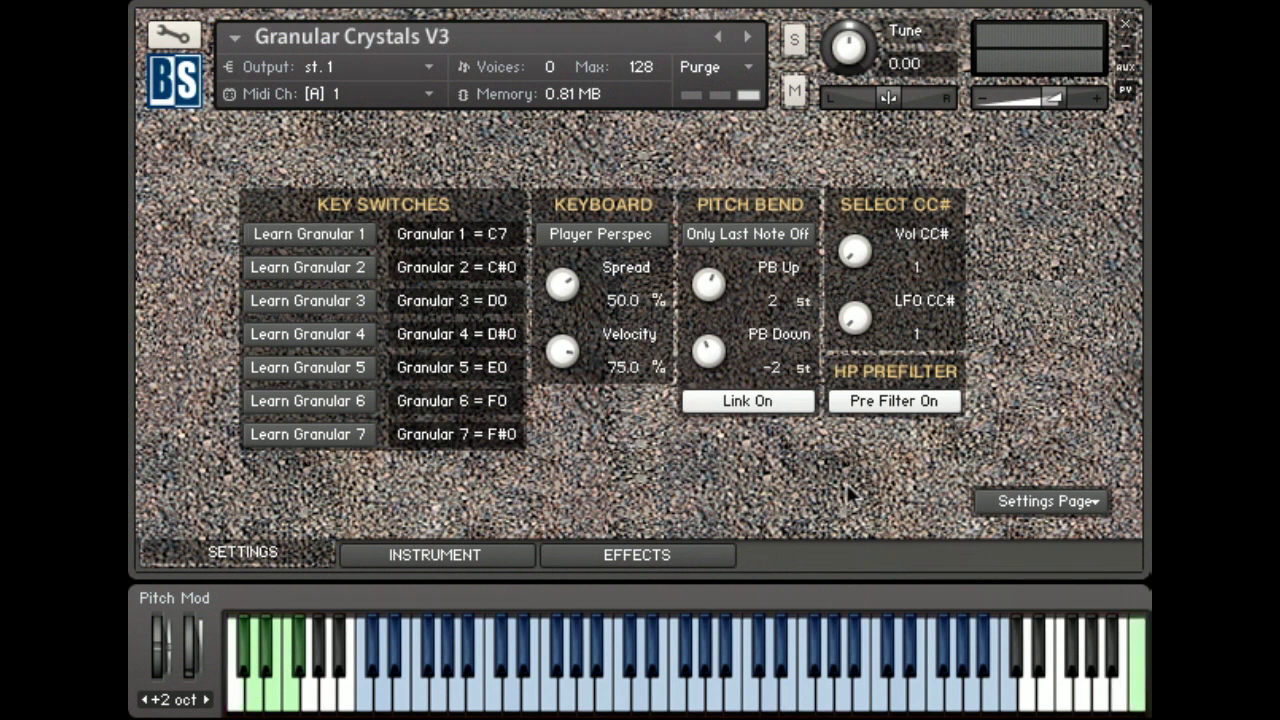
pyautogui.click(340, 236)
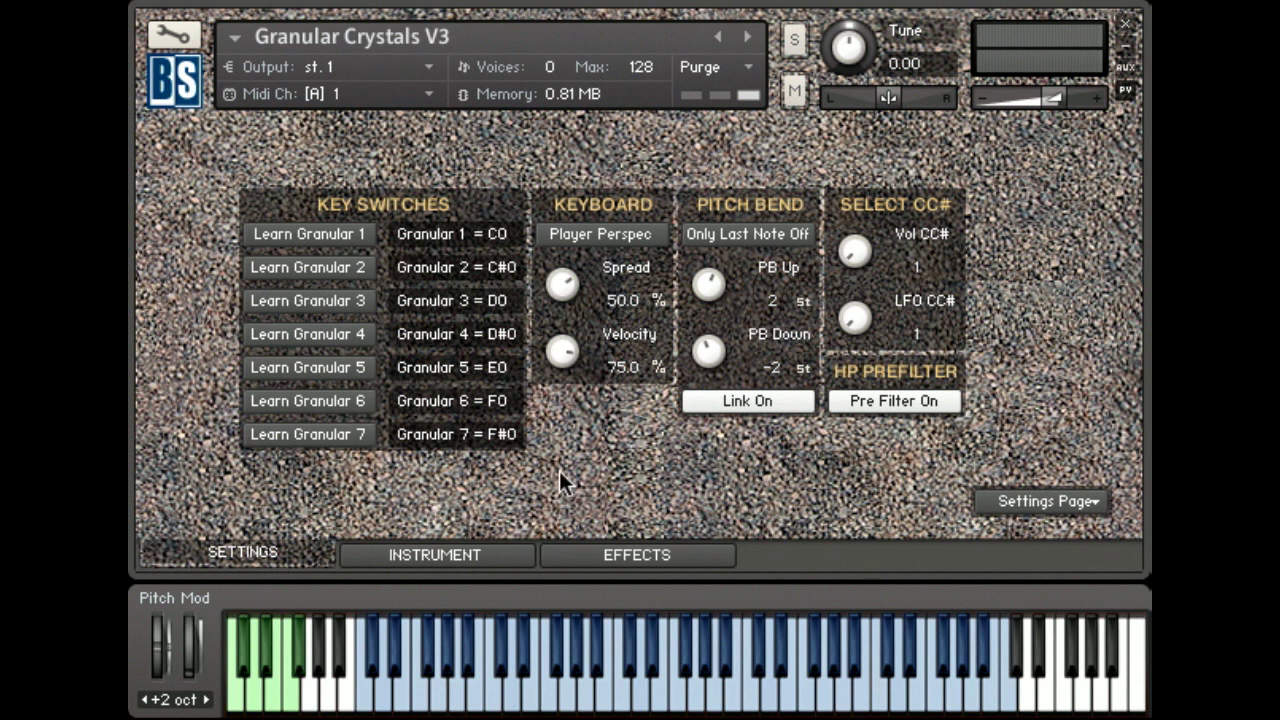
# - Switch the keyboard perspective from Player to Public and back to Player
pyautogui.click(631, 231)
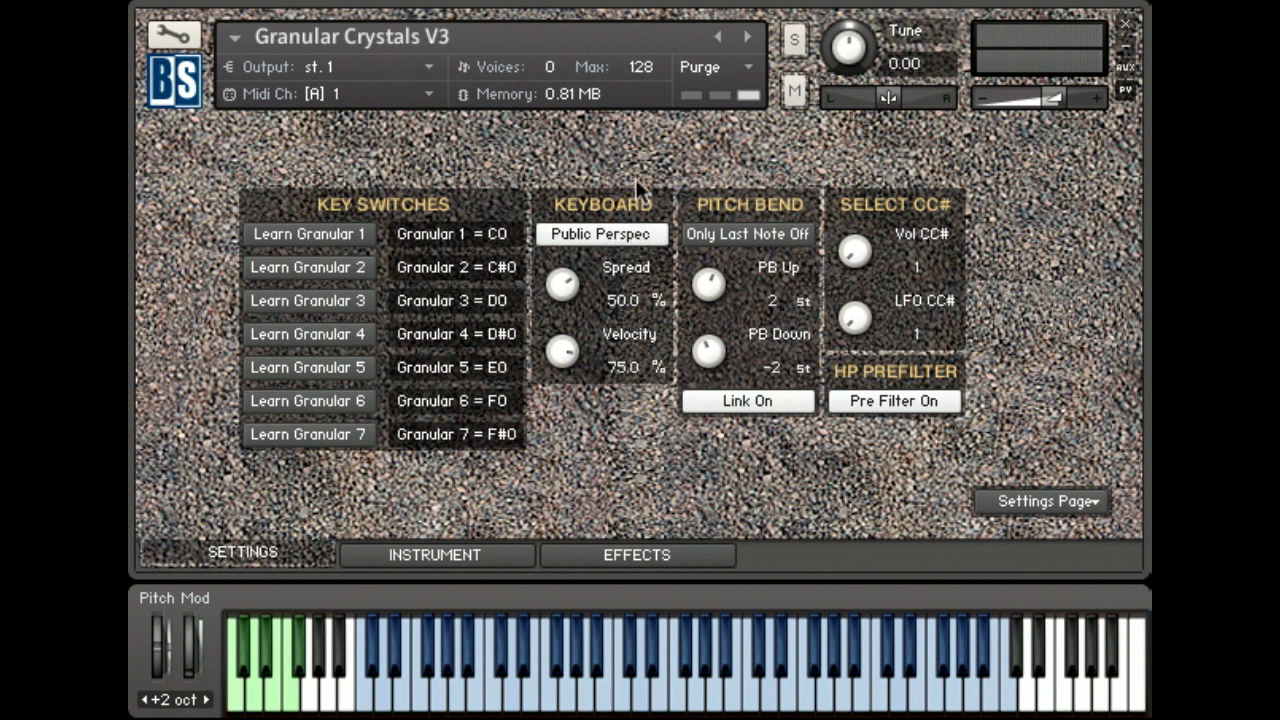
pyautogui.click(634, 234)
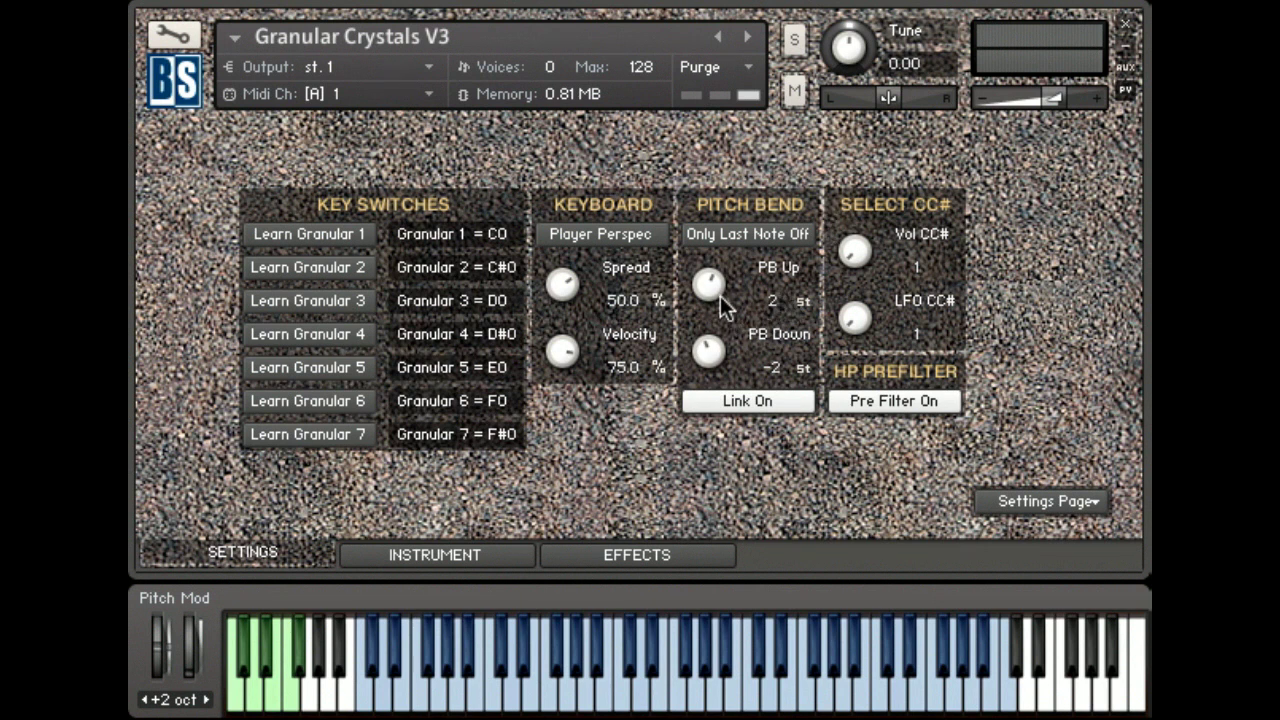
# - Set the linked pitch bend range to 0 st, unlink it, and try adjusting PB Up and PB Down separately
pyautogui.moveTo(712, 290); pyautogui.dragTo(723, 310)
pyautogui.click(766, 400)
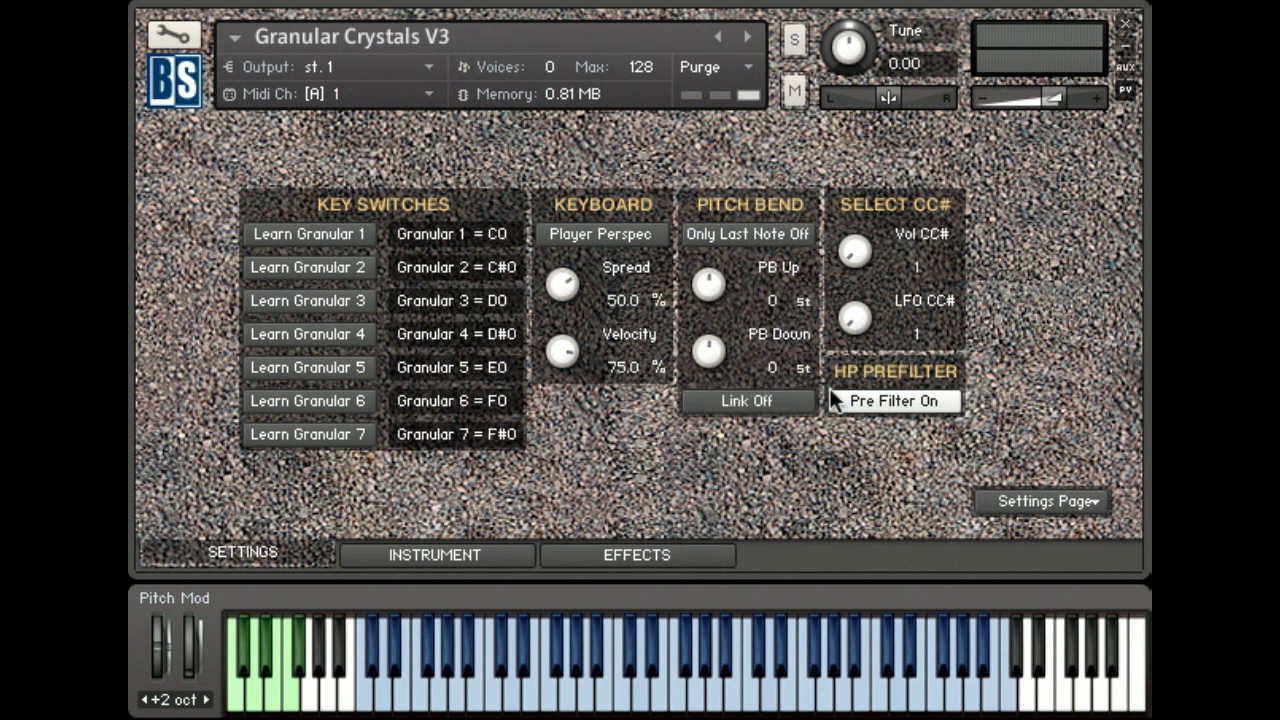
pyautogui.moveTo(712, 288); pyautogui.dragTo(703, 232)
pyautogui.moveTo(706, 346); pyautogui.dragTo(714, 440)
# - Relink the pitch bend ranges at 5 and -5 st and turn on Only Last Note
pyautogui.click(774, 401)
pyautogui.moveTo(710, 290); pyautogui.dragTo(706, 273)
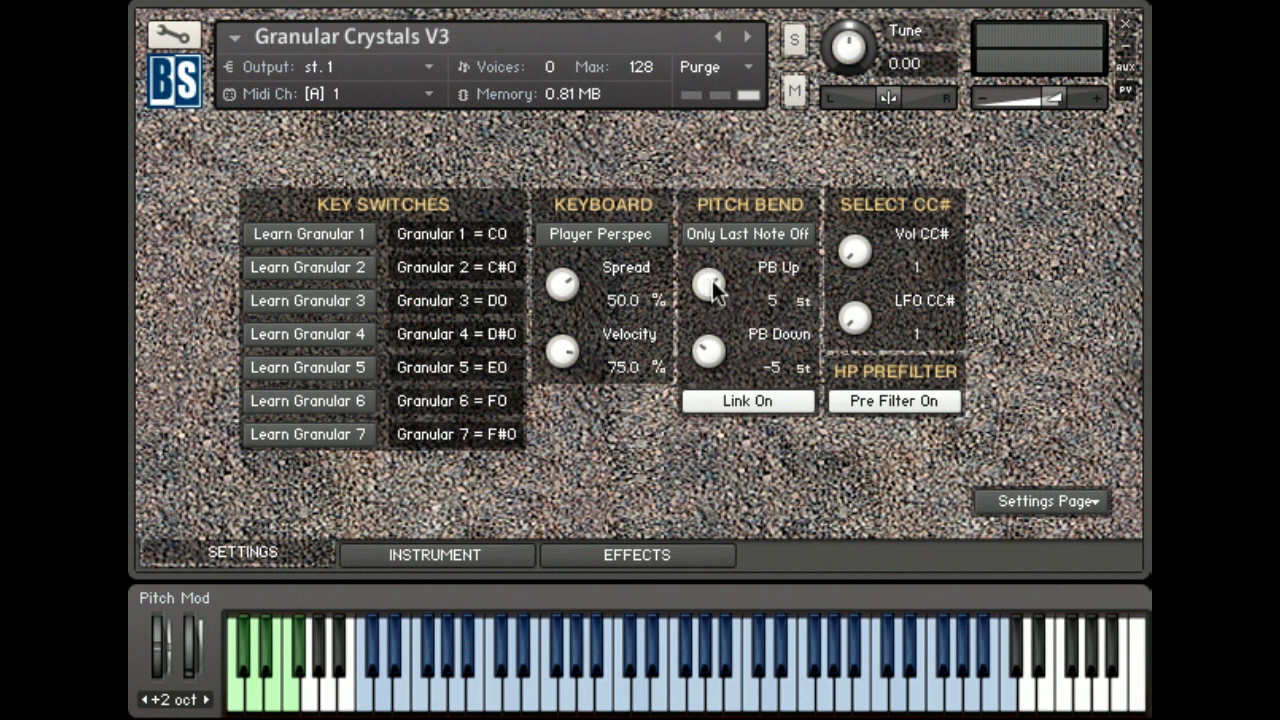
pyautogui.click(747, 233)
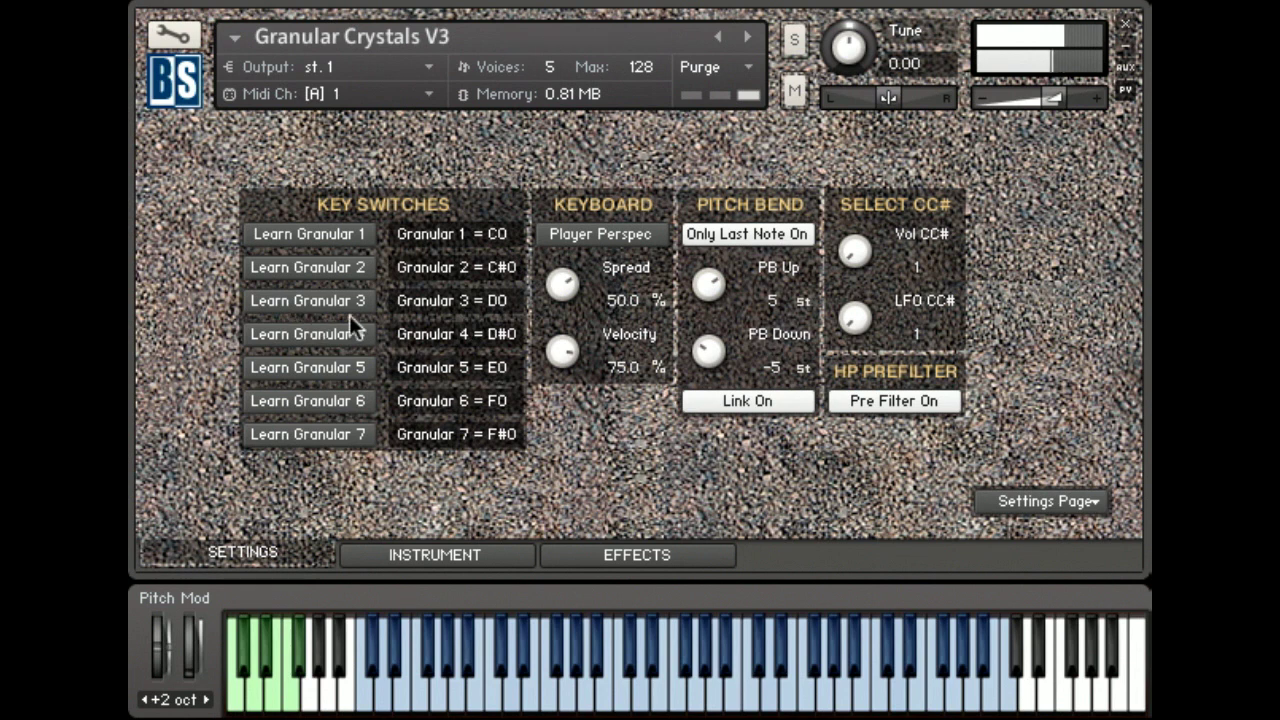
# - Return to the granular instrument controls and turn on Granular 4 and Granular 6
pyautogui.click(428, 558)
pyautogui.click(607, 338)
pyautogui.click(605, 401)
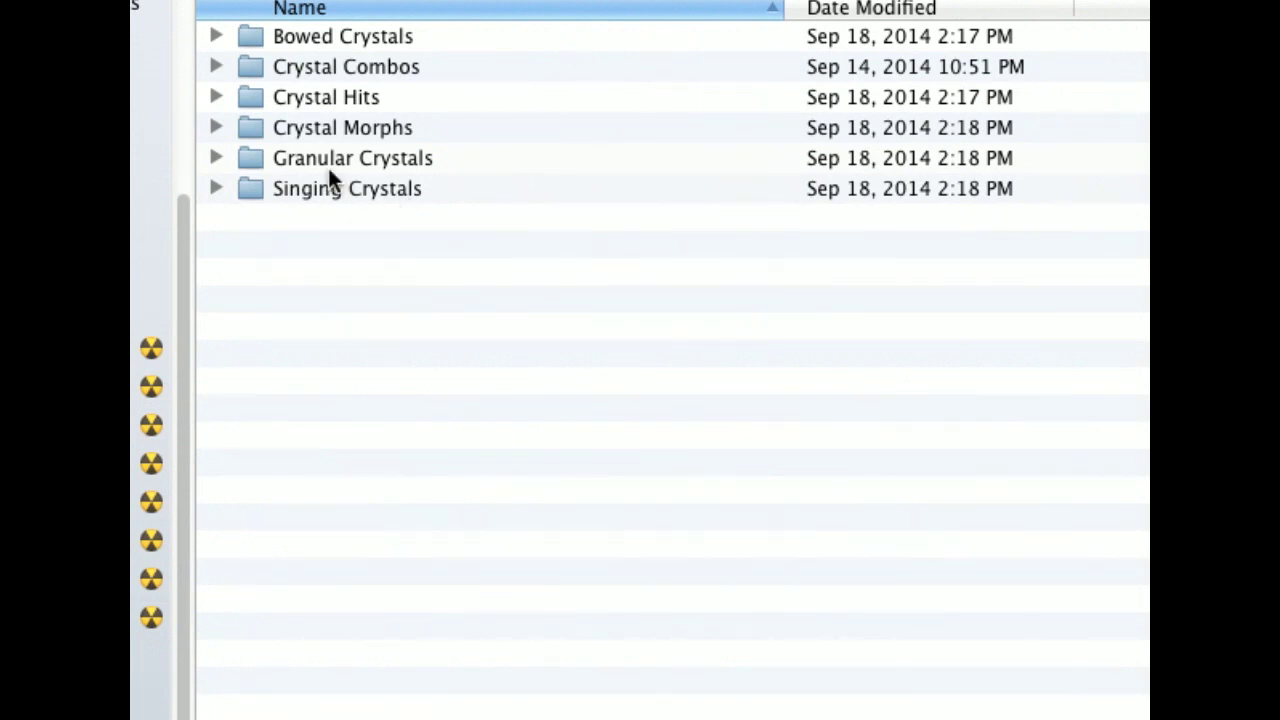
# - Switch to Finder, open the Crystal Morphs folder, and view the multis inside its Examples subfolder
pyautogui.doubleClick(254, 130)
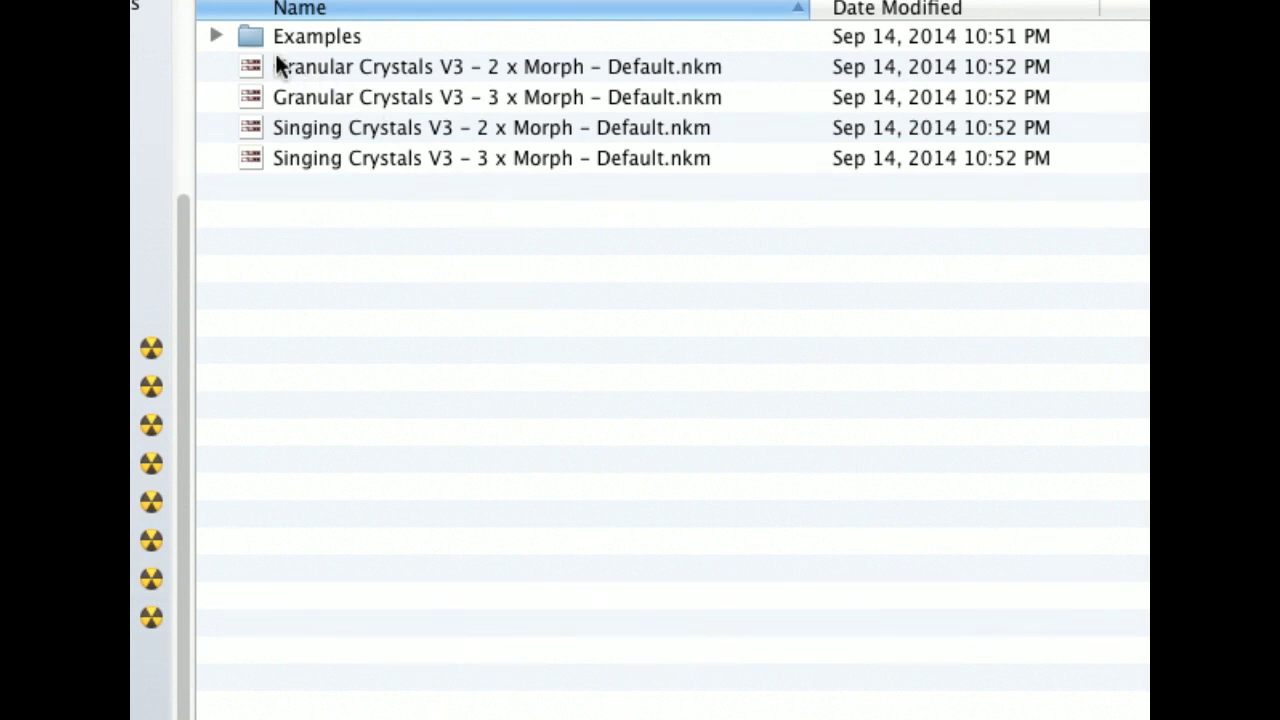
pyautogui.click(217, 36)
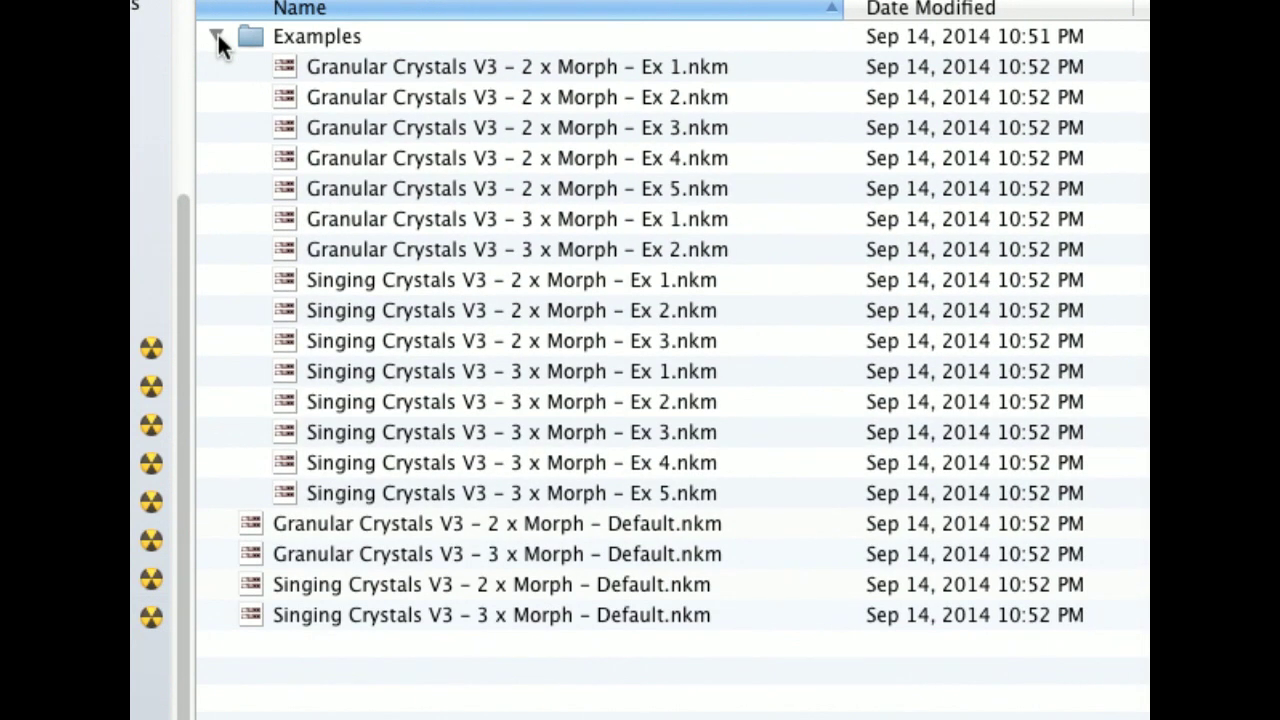
pyautogui.click(217, 36)
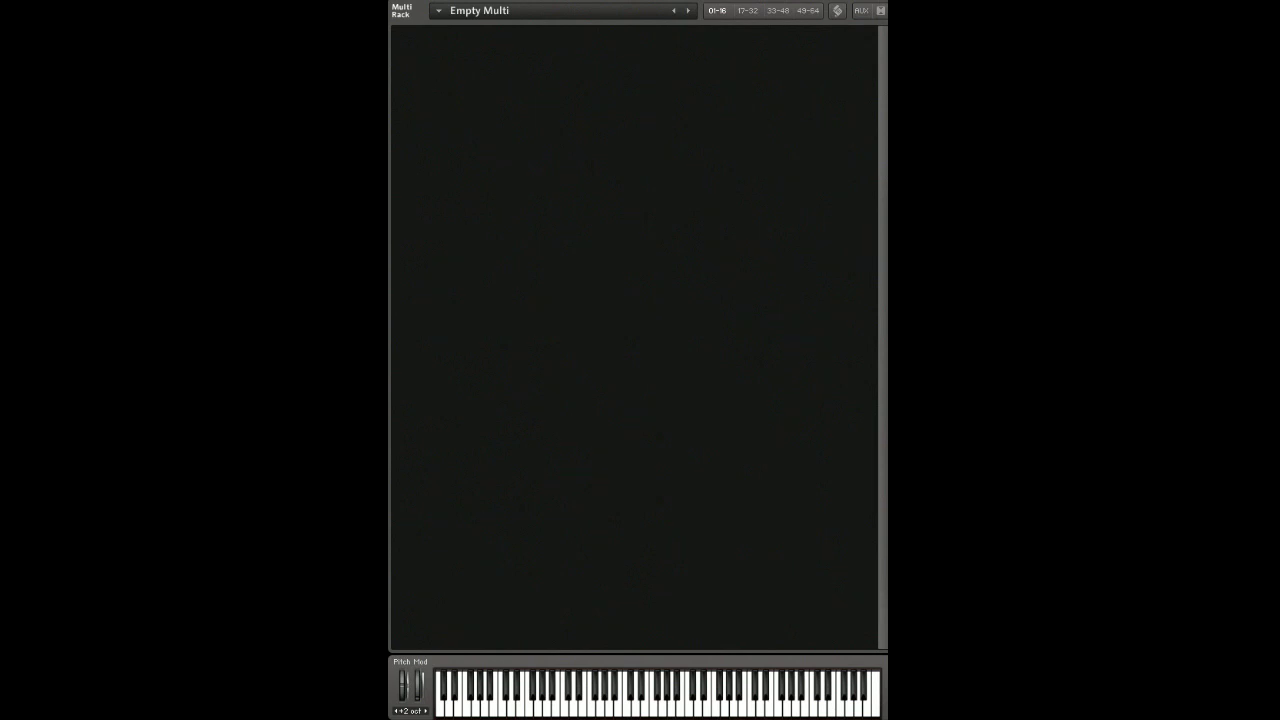
# - Load the Granular Crystals V3 - 3 x Morph - Default multi into Kontakt, replacing the empty multi
pyautogui.moveTo(668, 250); pyautogui.dragTo(494, 249)
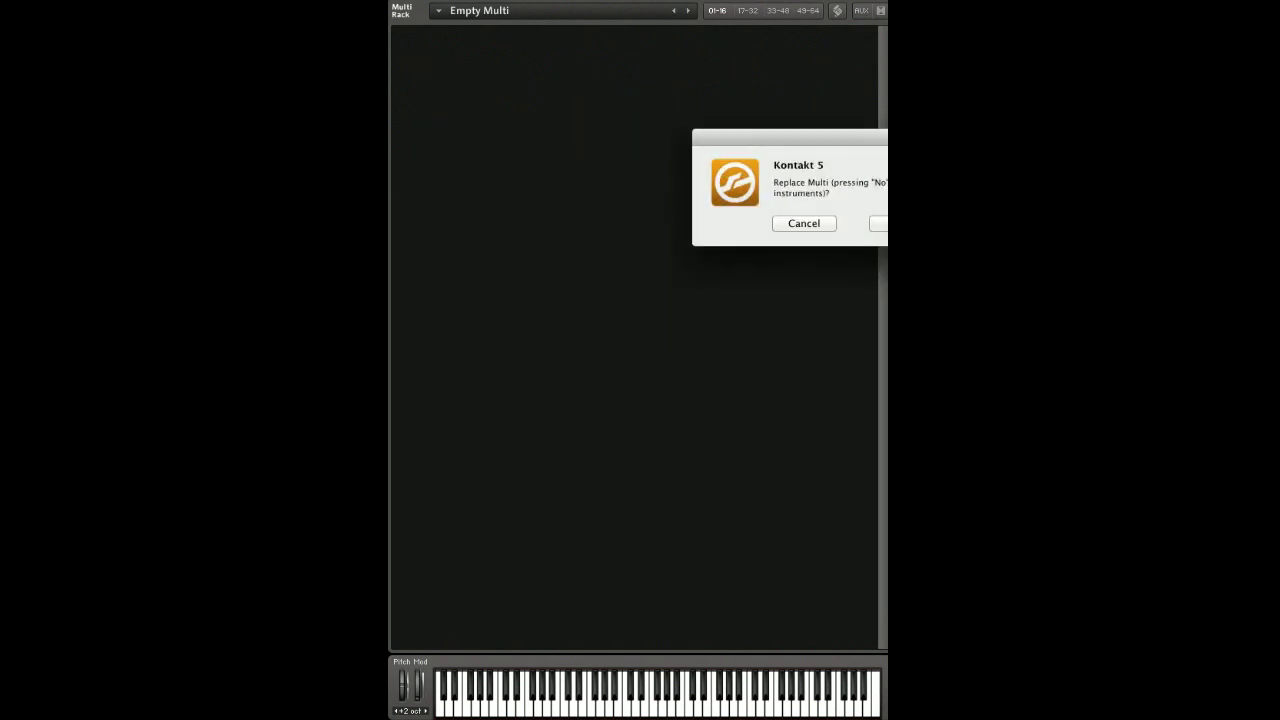
pyautogui.press('Return')
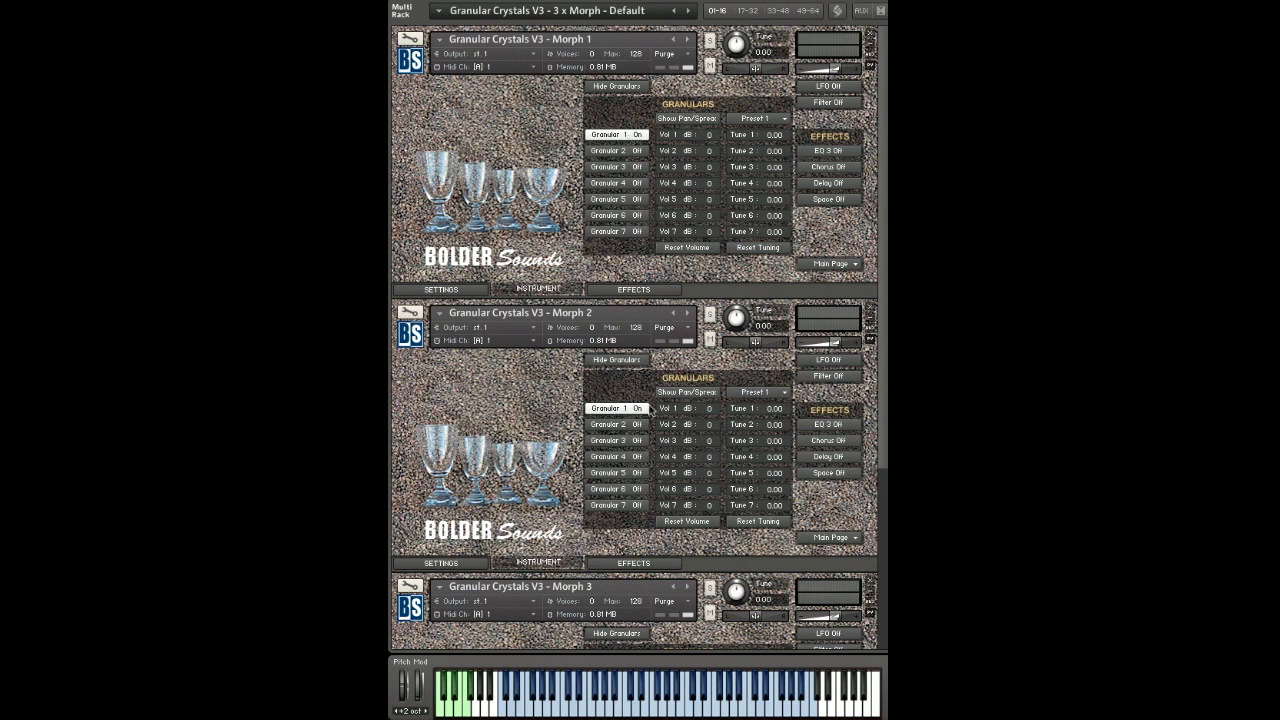
# - Use only Granular 3 in Morph 2 and only Granular 6 in Morph 3, turning Granular 1 off in both
pyautogui.moveTo(885, 388); pyautogui.dragTo(878, 240)
pyautogui.click(623, 443)
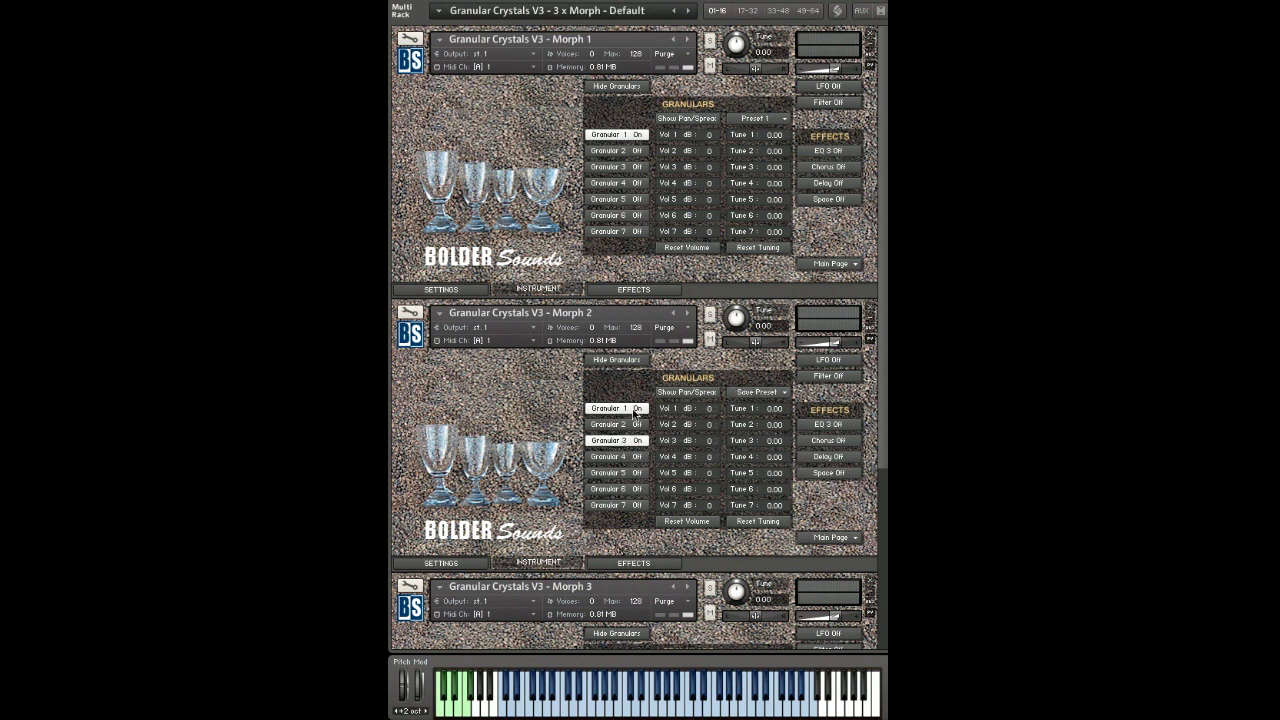
pyautogui.scroll(-5, 880, 430)
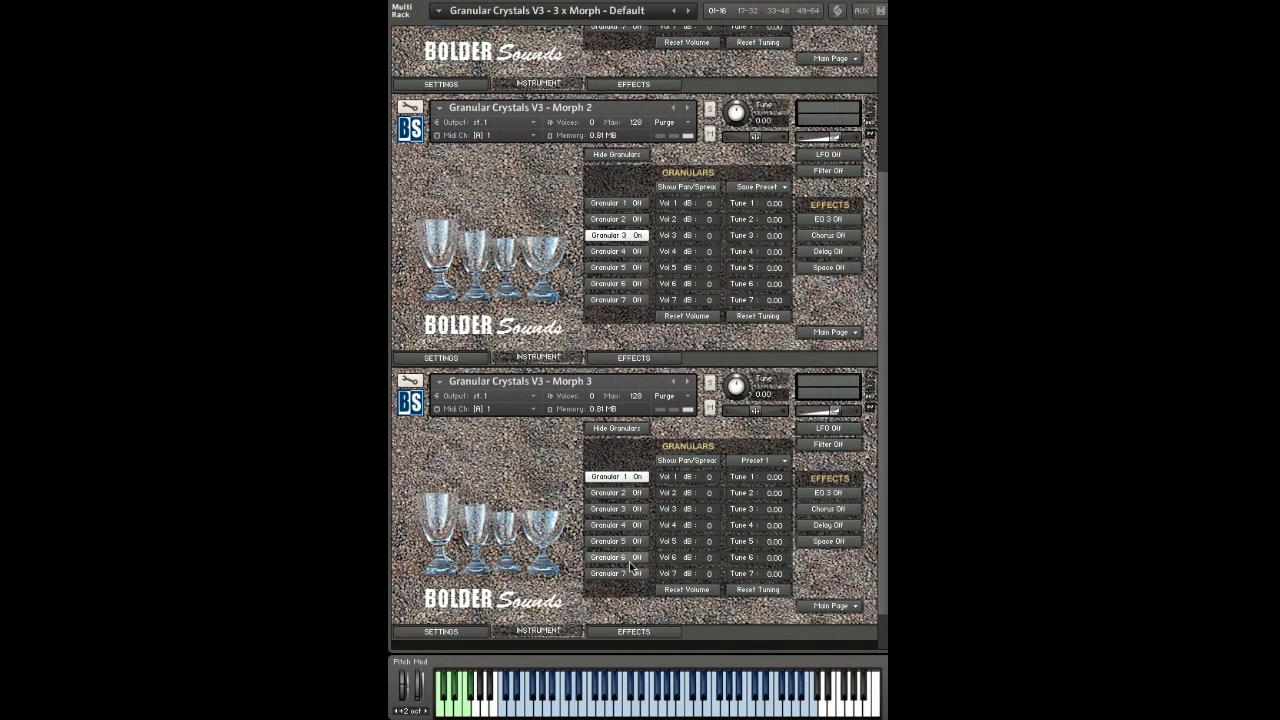
pyautogui.click(617, 557)
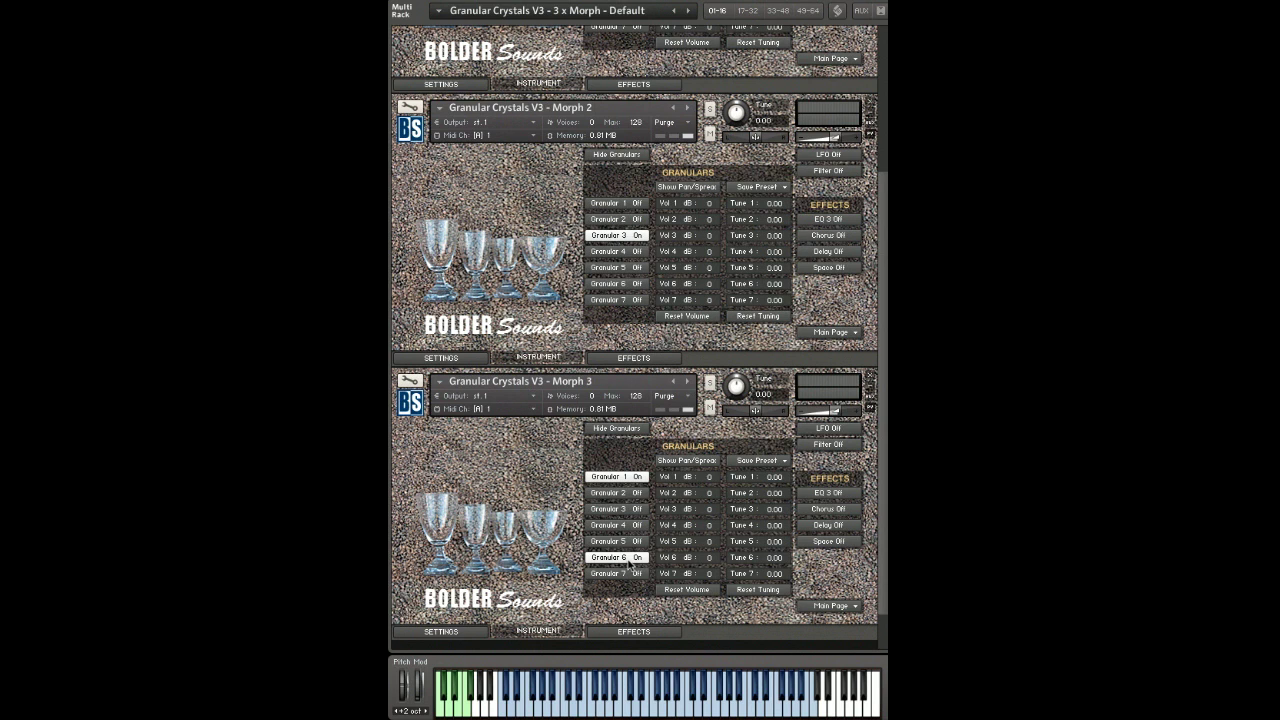
pyautogui.click(621, 478)
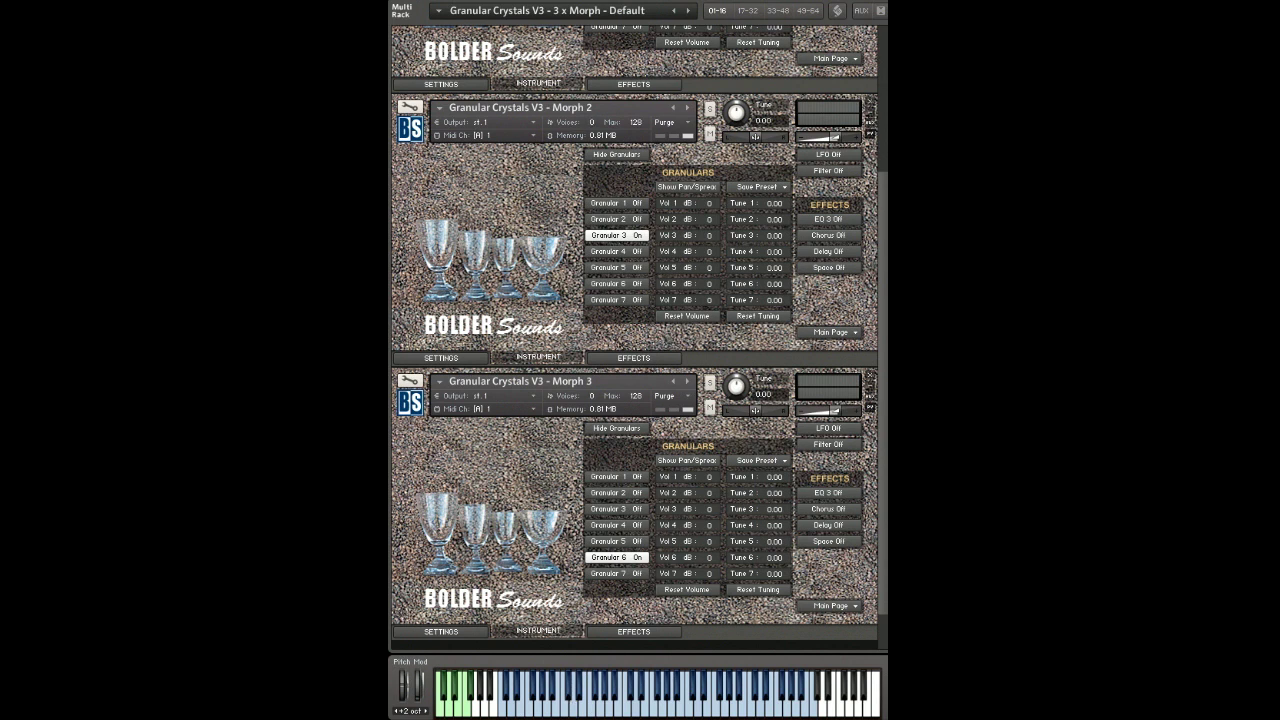
# - Set the Tune 3 value of Morph 2 to 12.00 and enter a new Tune 6 value for Morph 3
pyautogui.scroll(3, 490, 117)
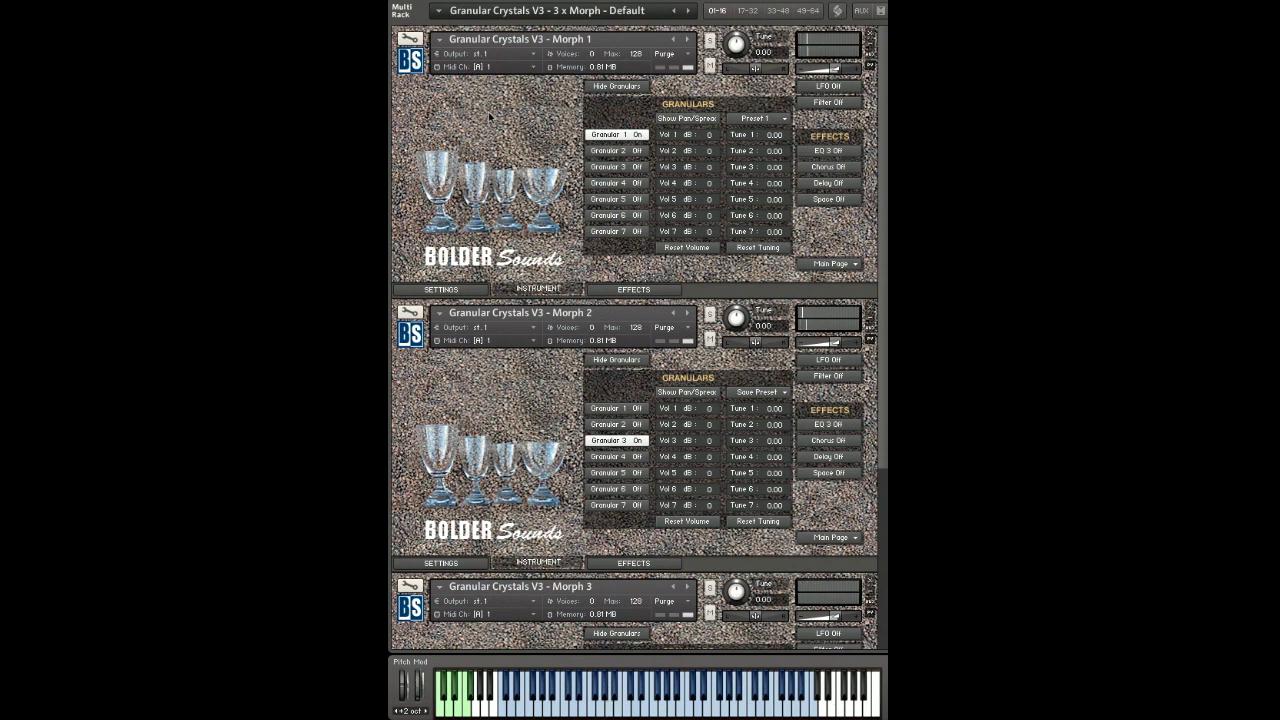
pyautogui.doubleClick(770, 442)
pyautogui.press('Return')
pyautogui.scroll(-3, 885, 578)
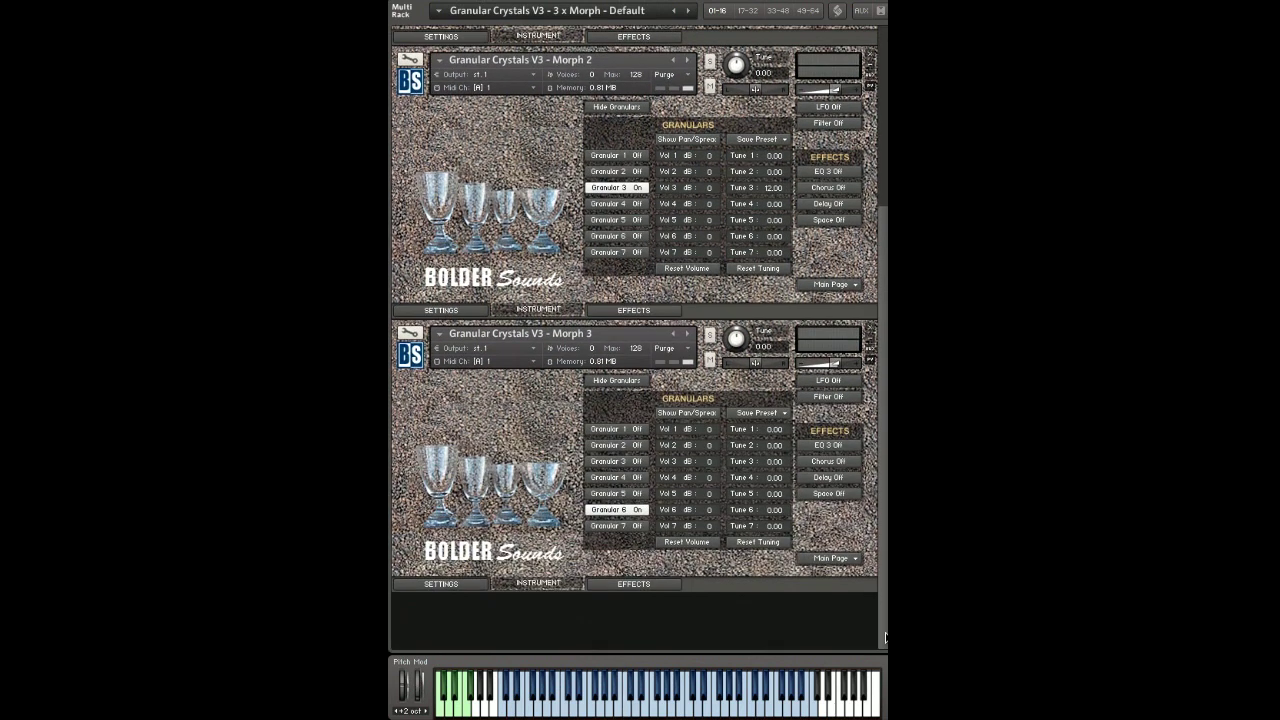
pyautogui.click(766, 511)
pyautogui.press('BackSpace')
pyautogui.press('Return')
# - Turn on EQ 3 for Morph 2 while soloed, cutting Middle to about -11.0 dB and boosting Treble, and end the solo
pyautogui.scroll(3, 873, 118)
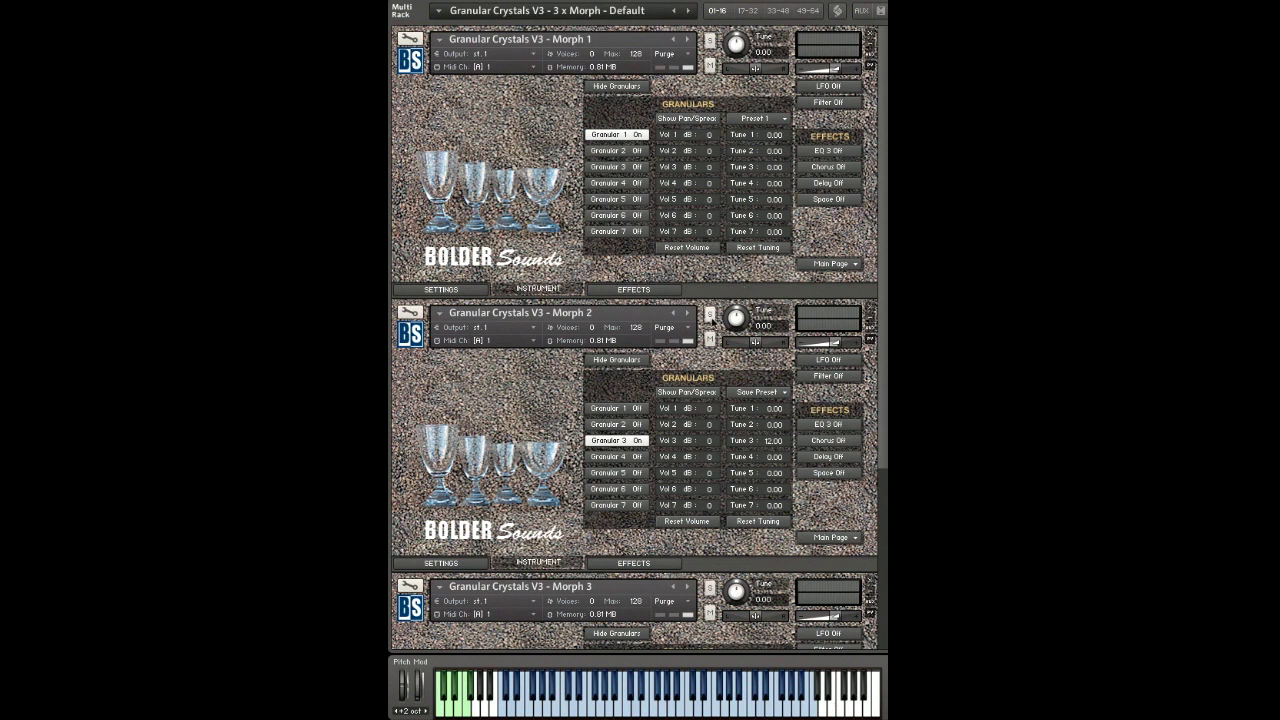
pyautogui.click(709, 315)
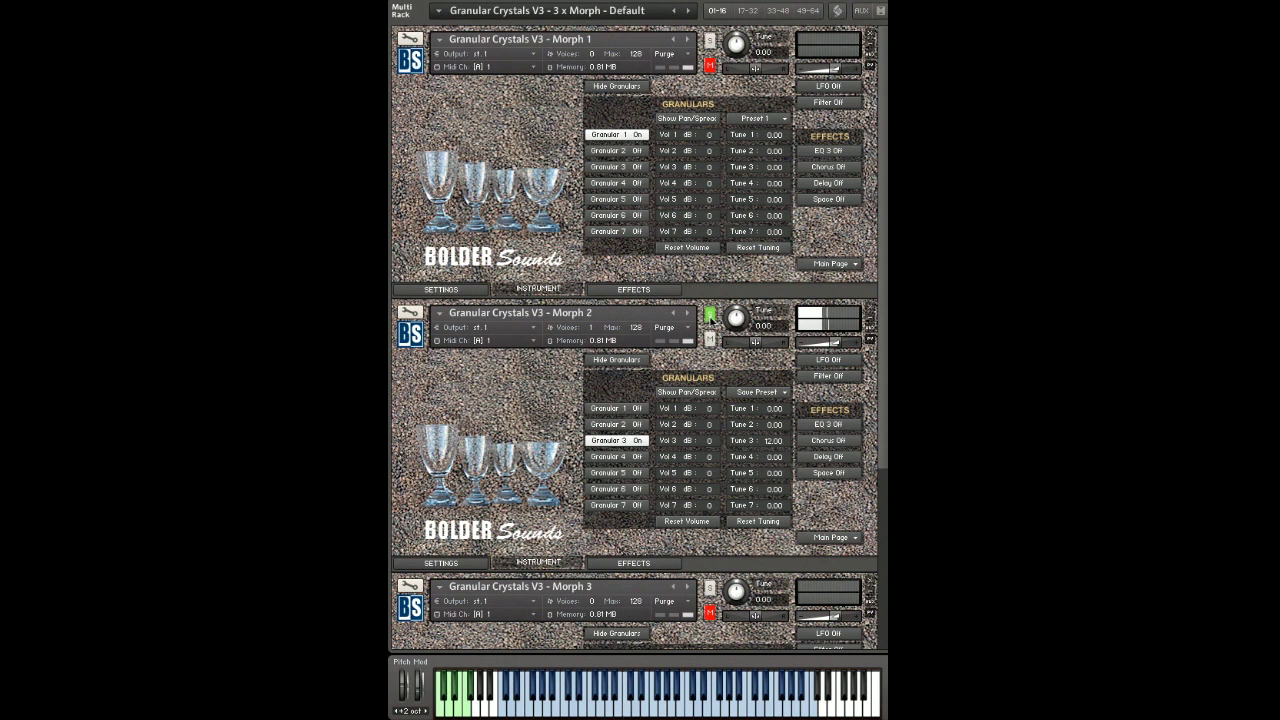
pyautogui.click(838, 426)
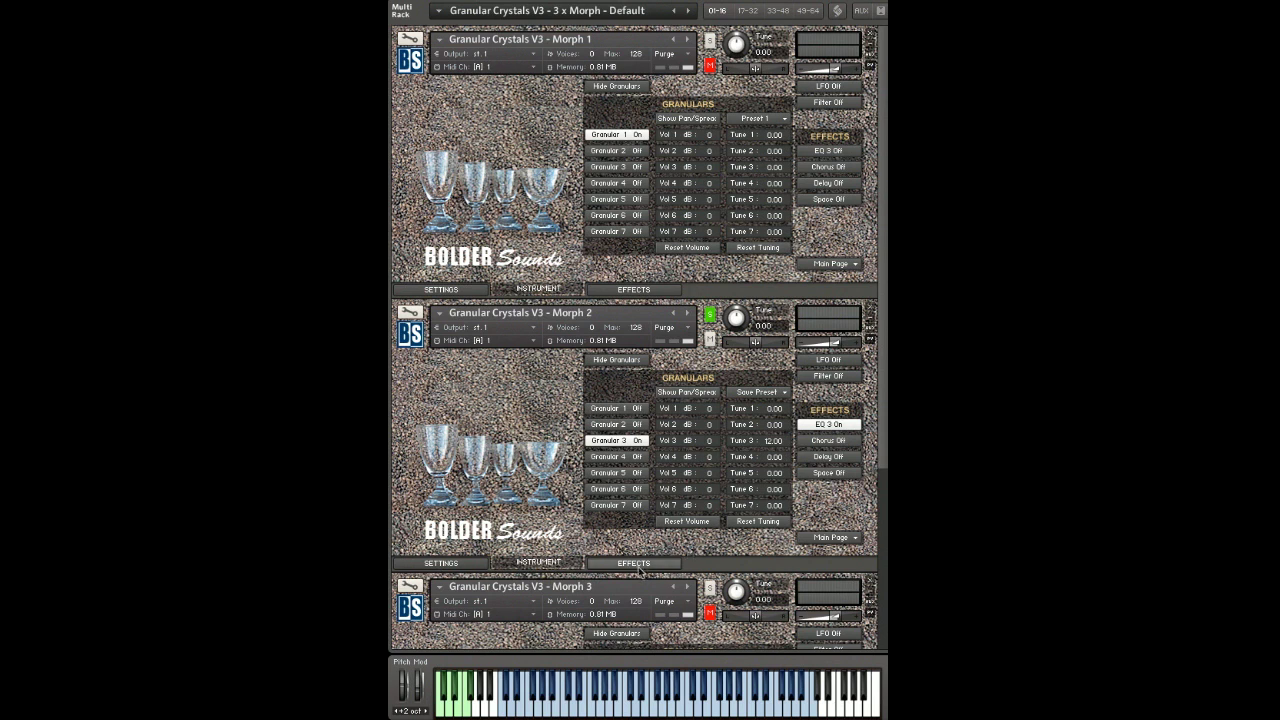
pyautogui.click(638, 568)
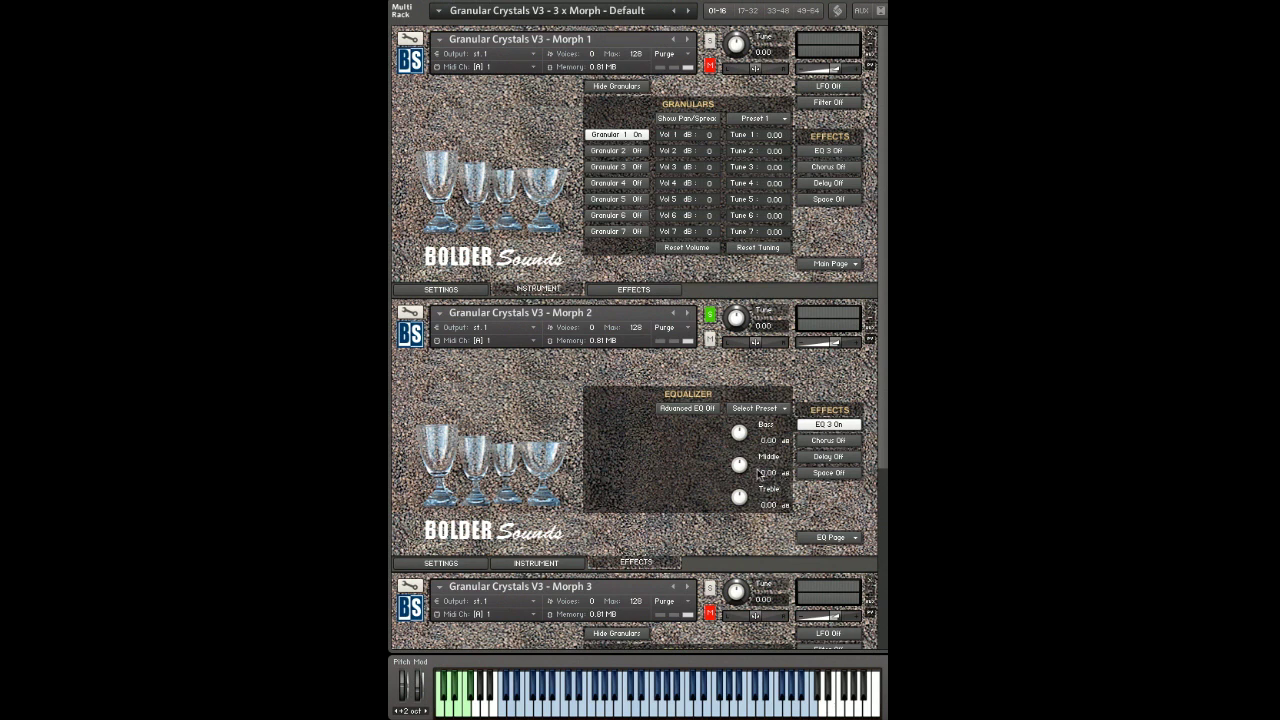
pyautogui.moveTo(734, 466)
pyautogui.mouseDown()
pyautogui.moveTo(723, 519)
pyautogui.moveTo(727, 463)
pyautogui.mouseUp()
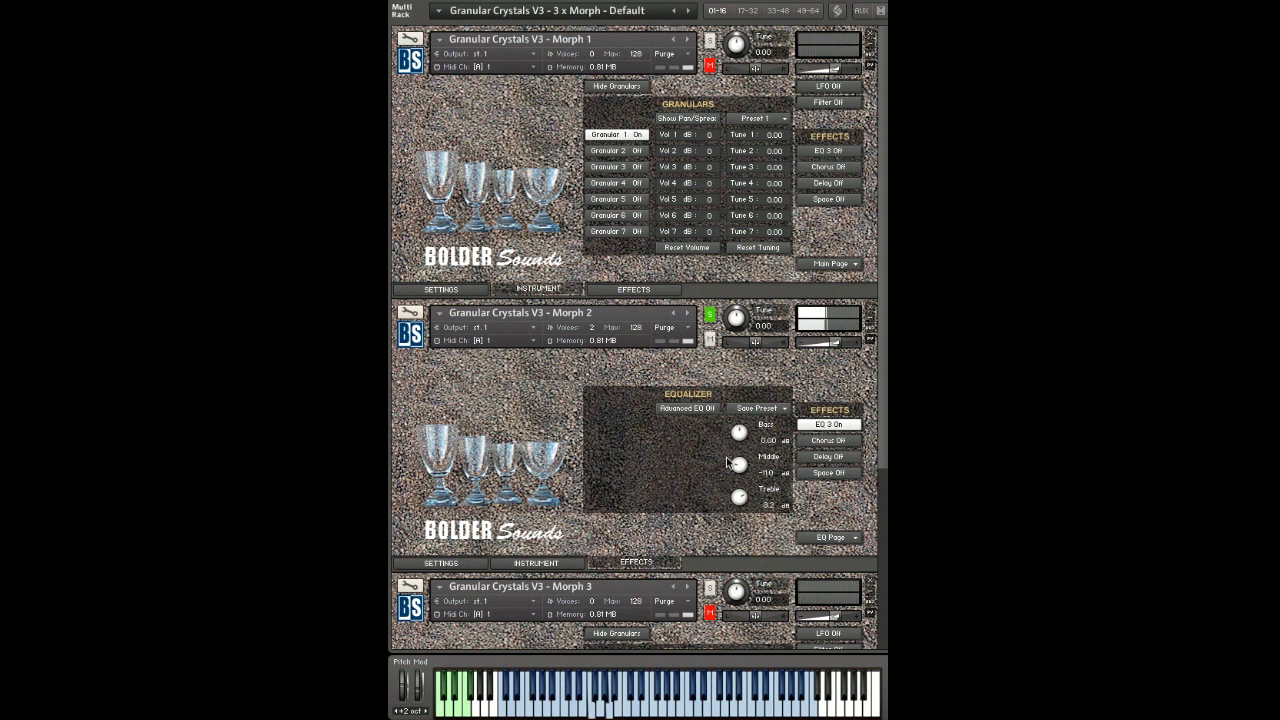
pyautogui.click(709, 316)
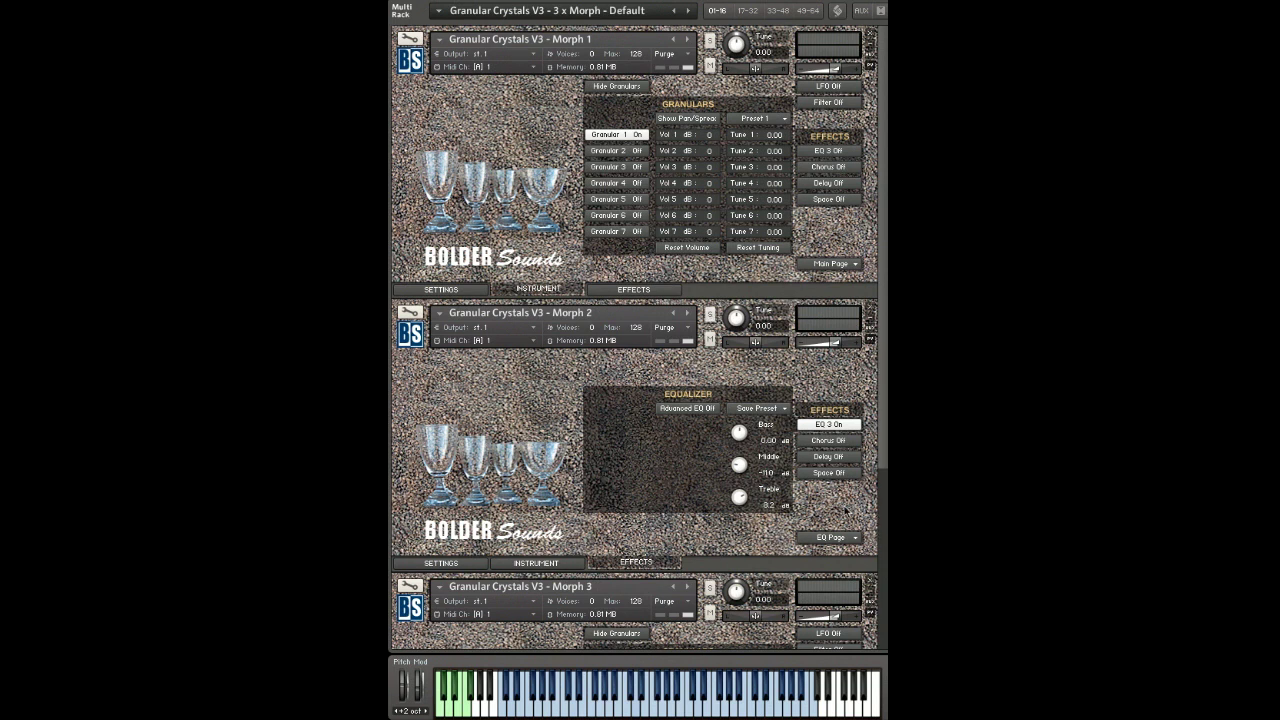
# - Add a Flanger to Morph 2 with Amount at about 5.1 dB, and lower its instrument volume while soloed
pyautogui.click(831, 442)
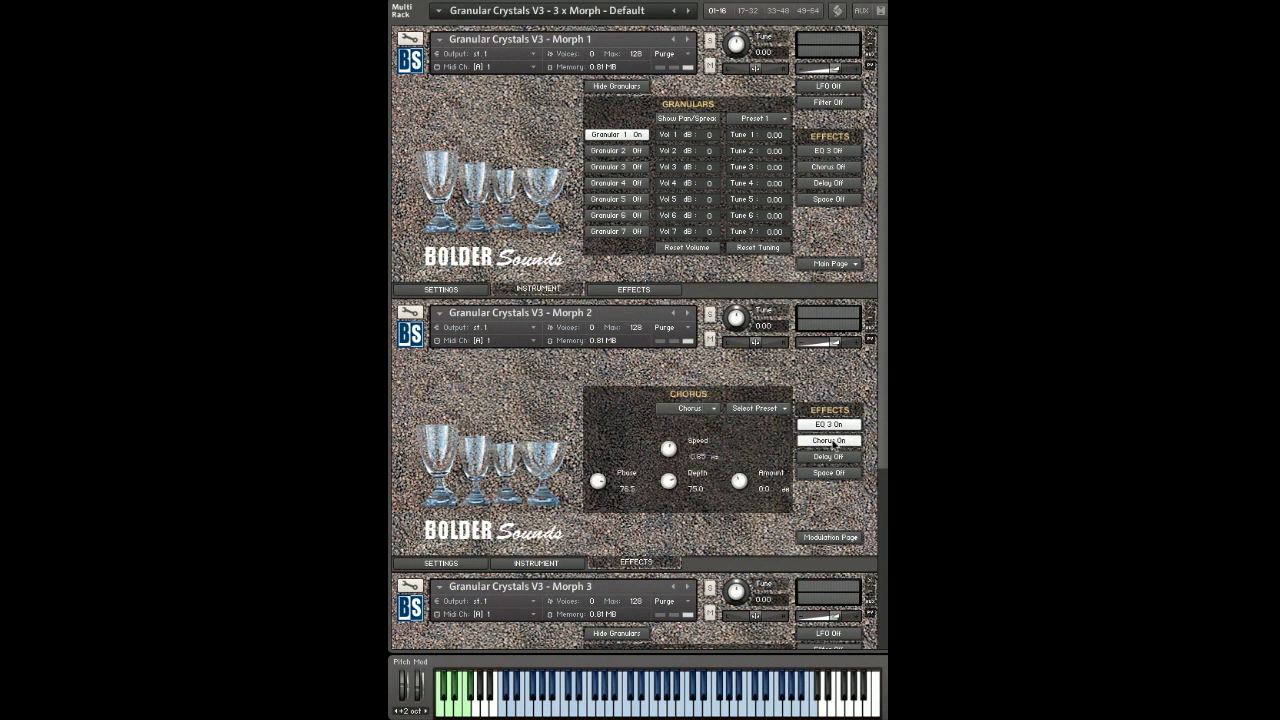
pyautogui.click(702, 410)
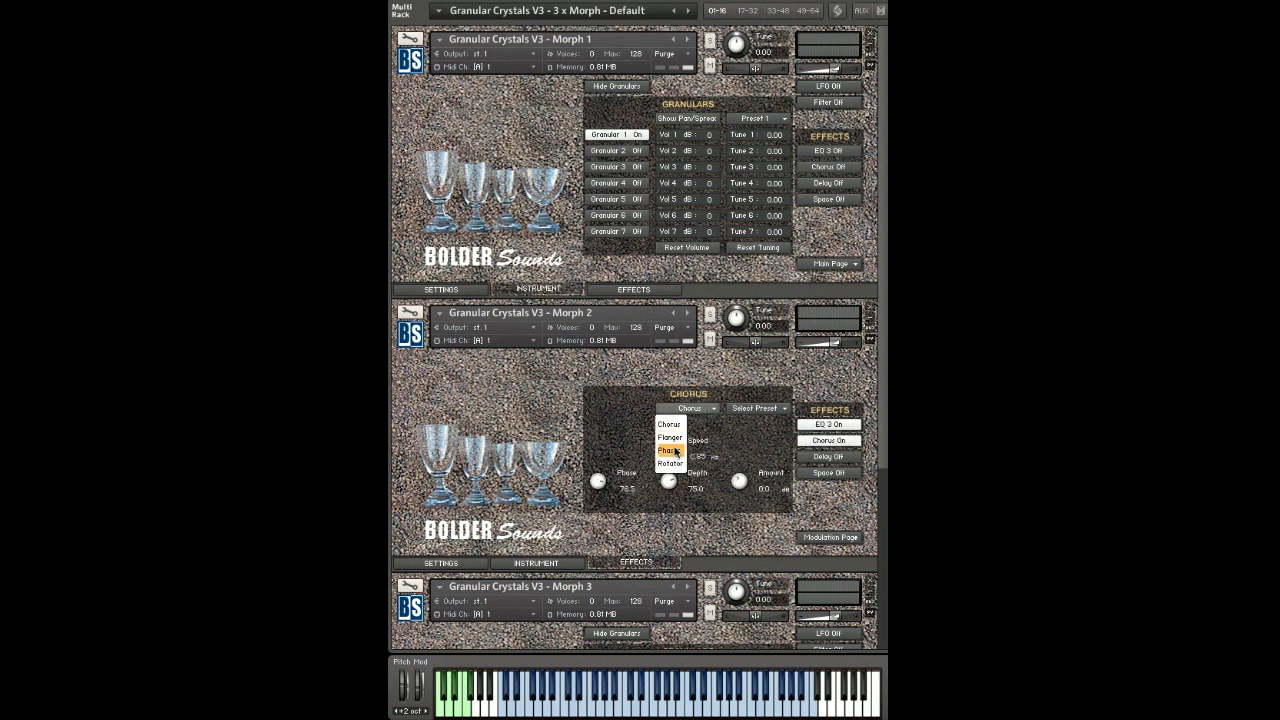
pyautogui.click(671, 437)
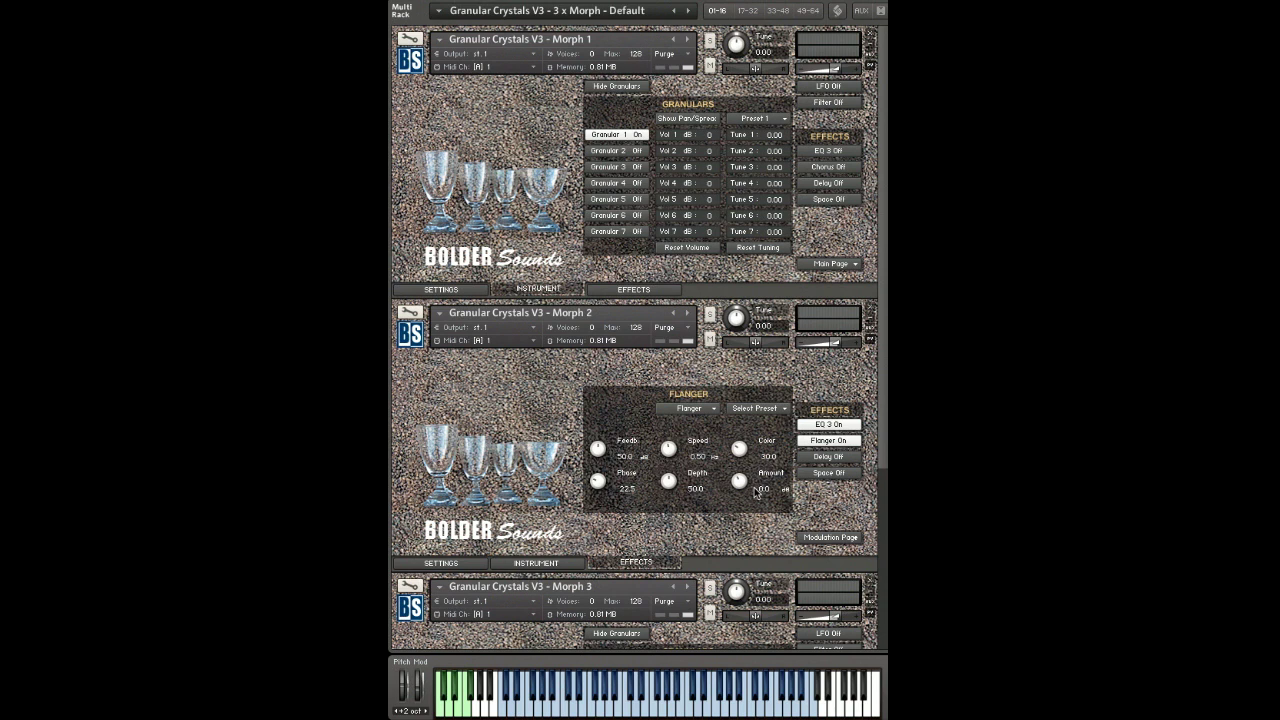
pyautogui.click(710, 316)
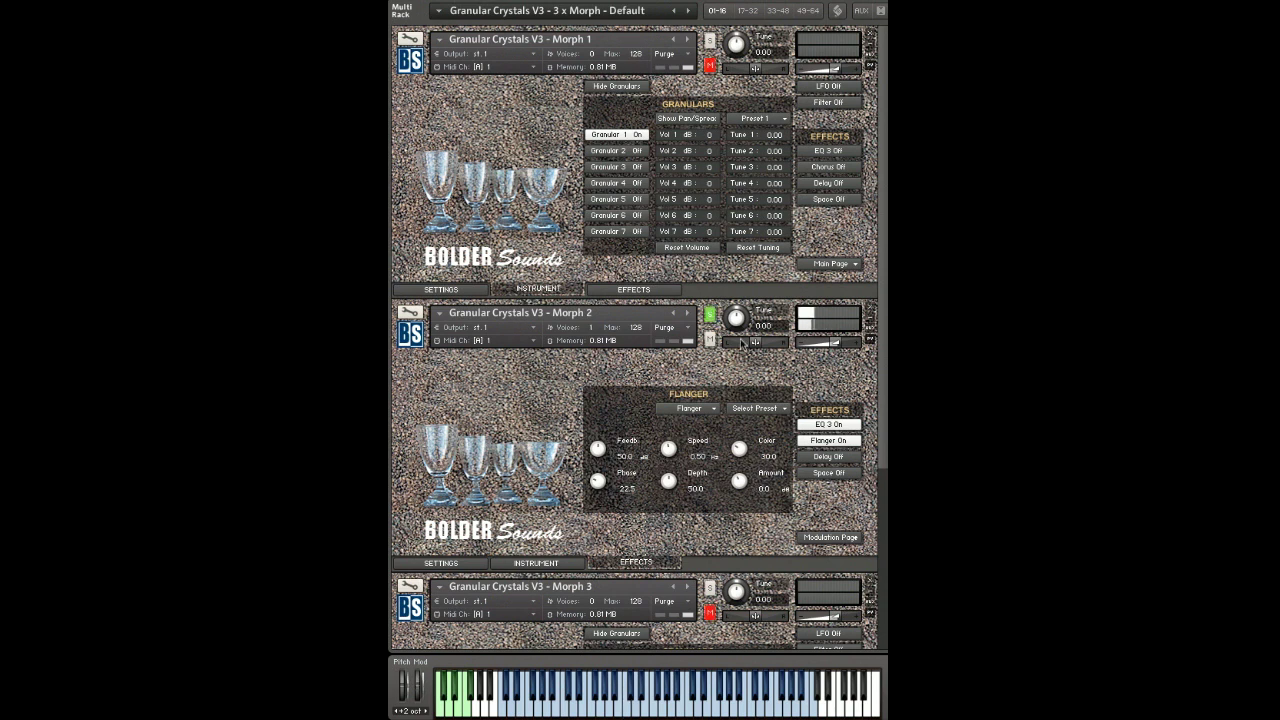
pyautogui.moveTo(739, 481)
pyautogui.mouseDown()
pyautogui.moveTo(737, 460)
pyautogui.moveTo(734, 472)
pyautogui.mouseUp()
pyautogui.moveTo(835, 344); pyautogui.dragTo(825, 350)
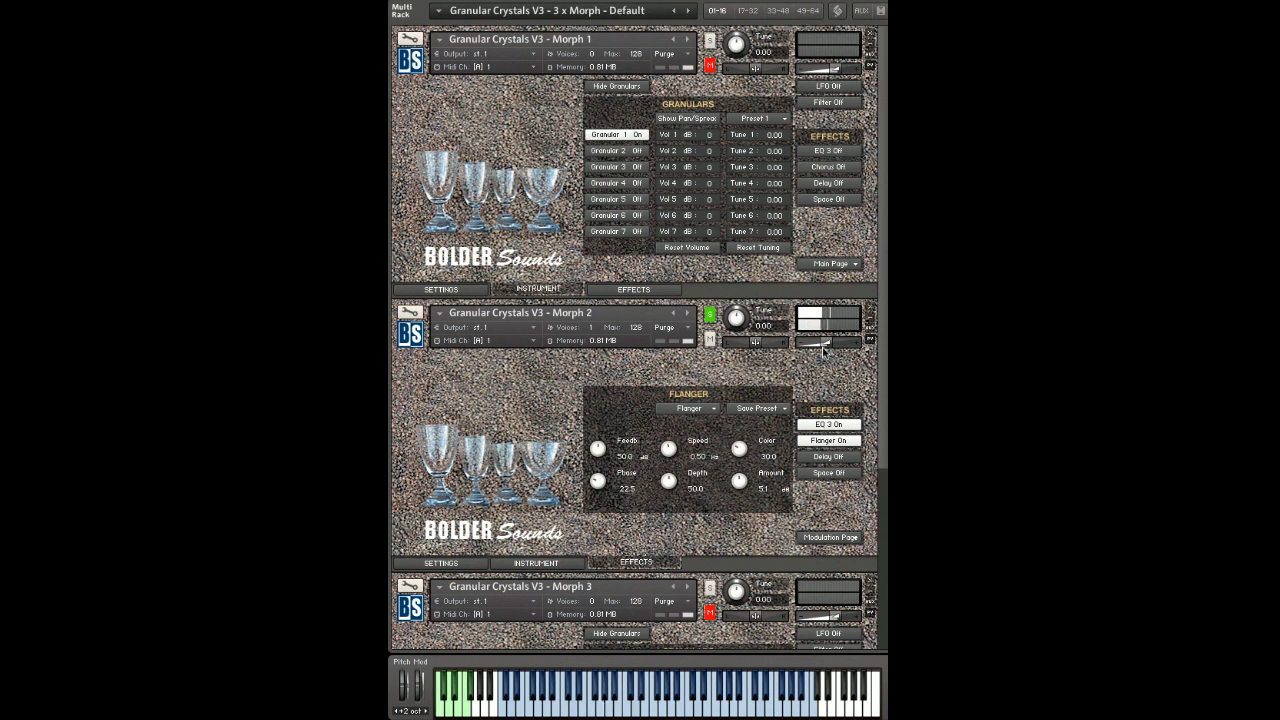
pyautogui.click(710, 316)
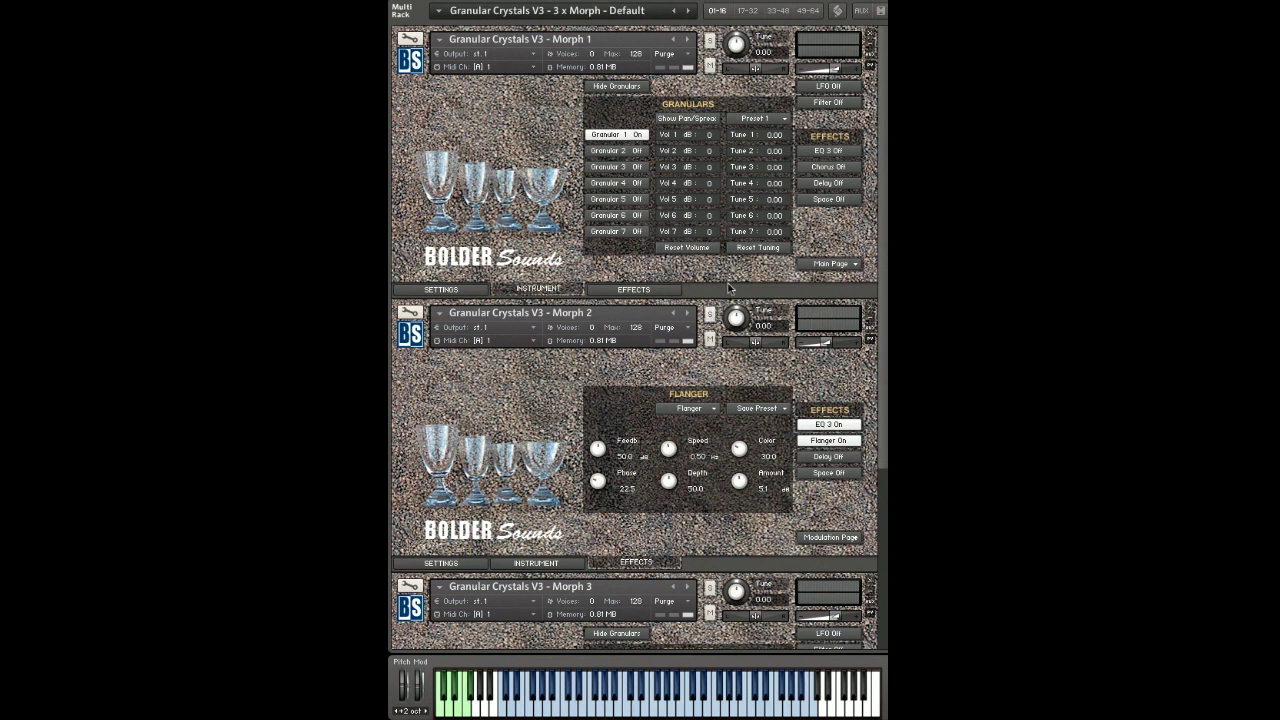
# - Turn on Space for Morph 2 with Church 3 and raise its Amount to about 9.0 dB while soloed
pyautogui.click(709, 315)
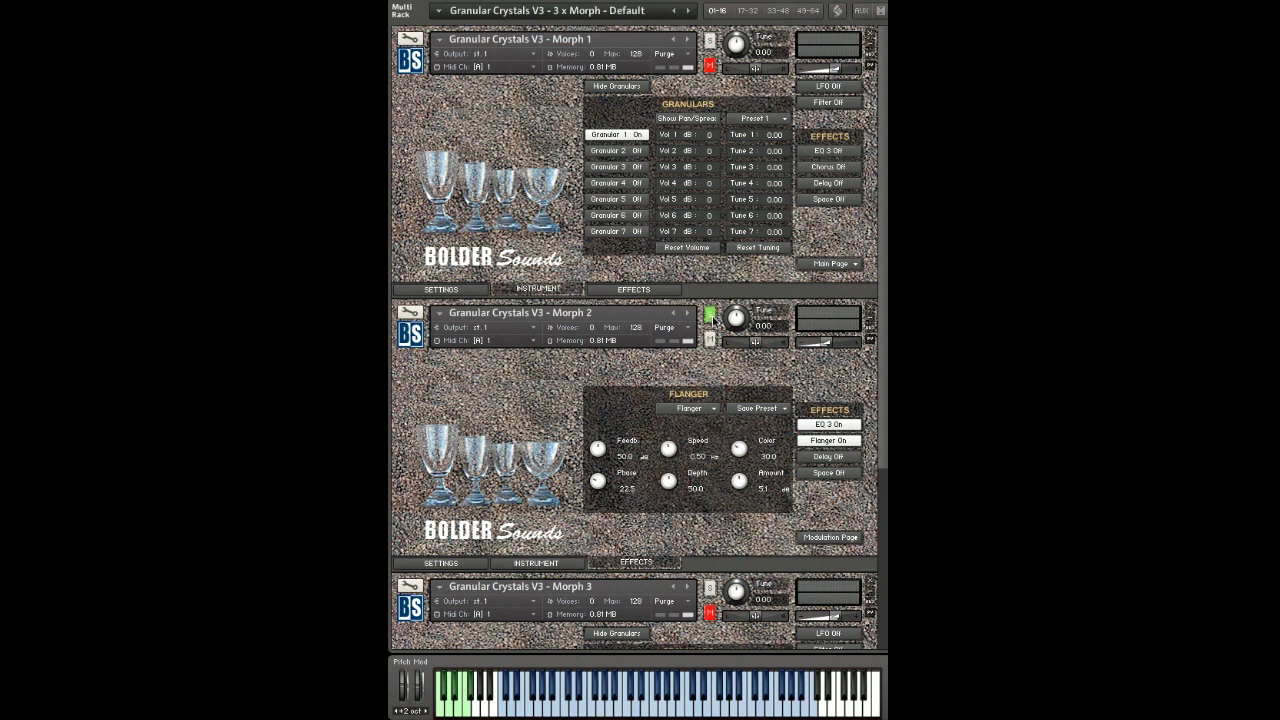
pyautogui.click(834, 474)
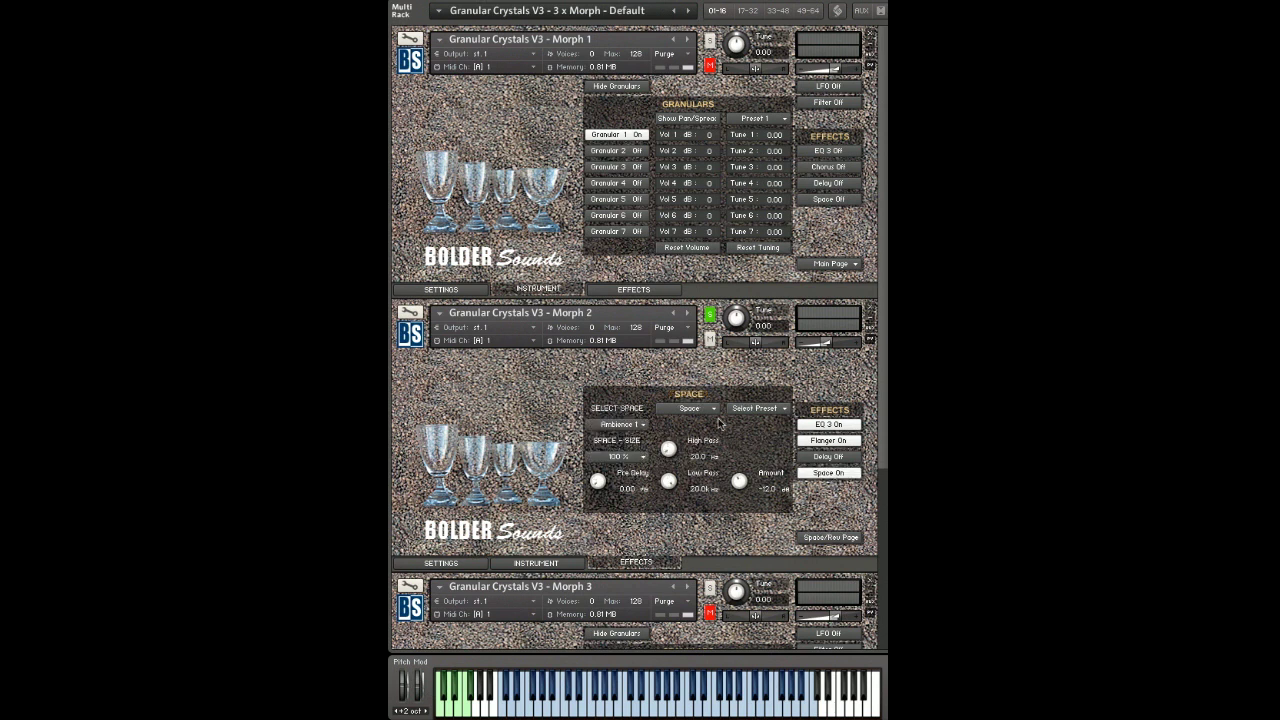
pyautogui.click(640, 424)
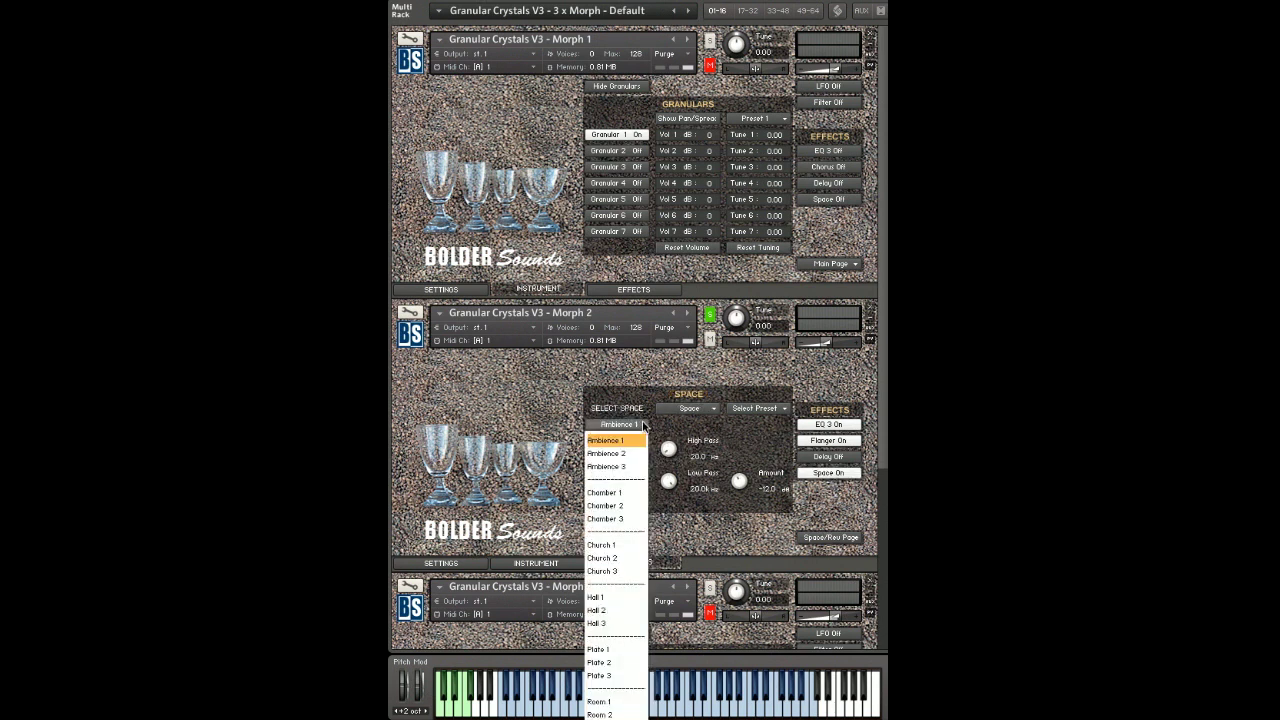
pyautogui.click(614, 571)
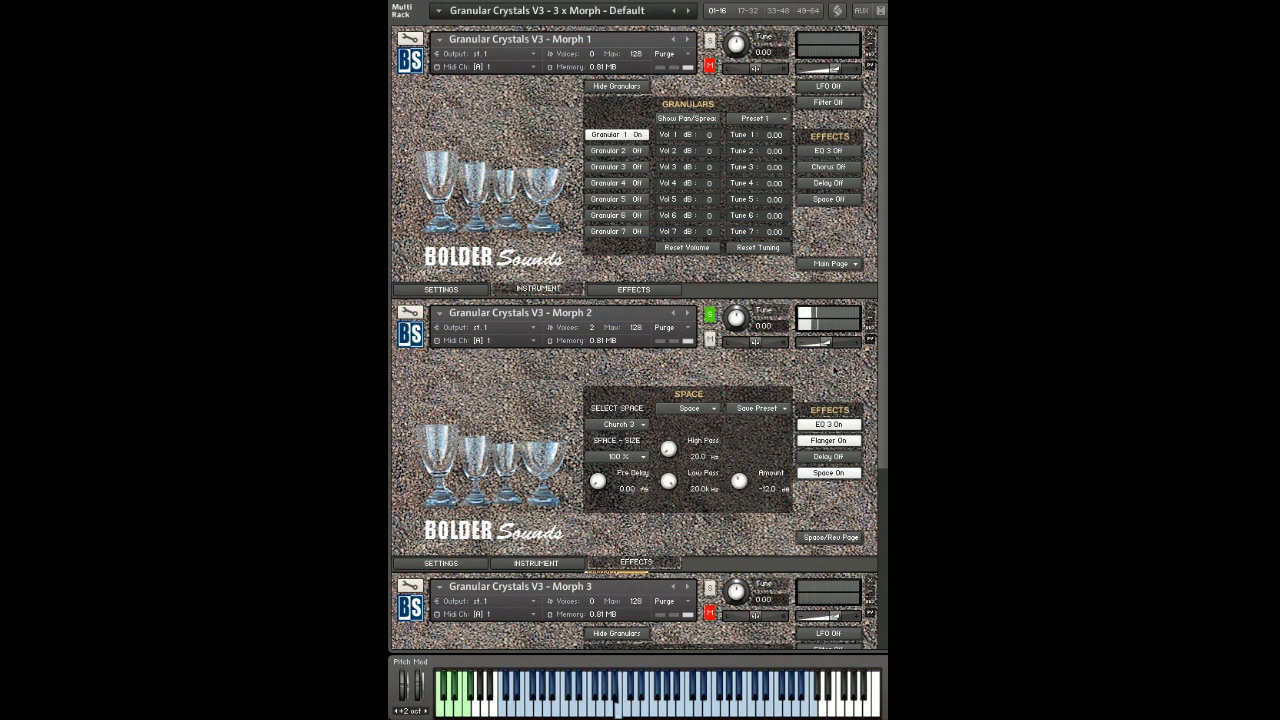
pyautogui.moveTo(737, 482); pyautogui.dragTo(742, 412)
pyautogui.moveTo(740, 483); pyautogui.dragTo(735, 462)
pyautogui.click(710, 316)
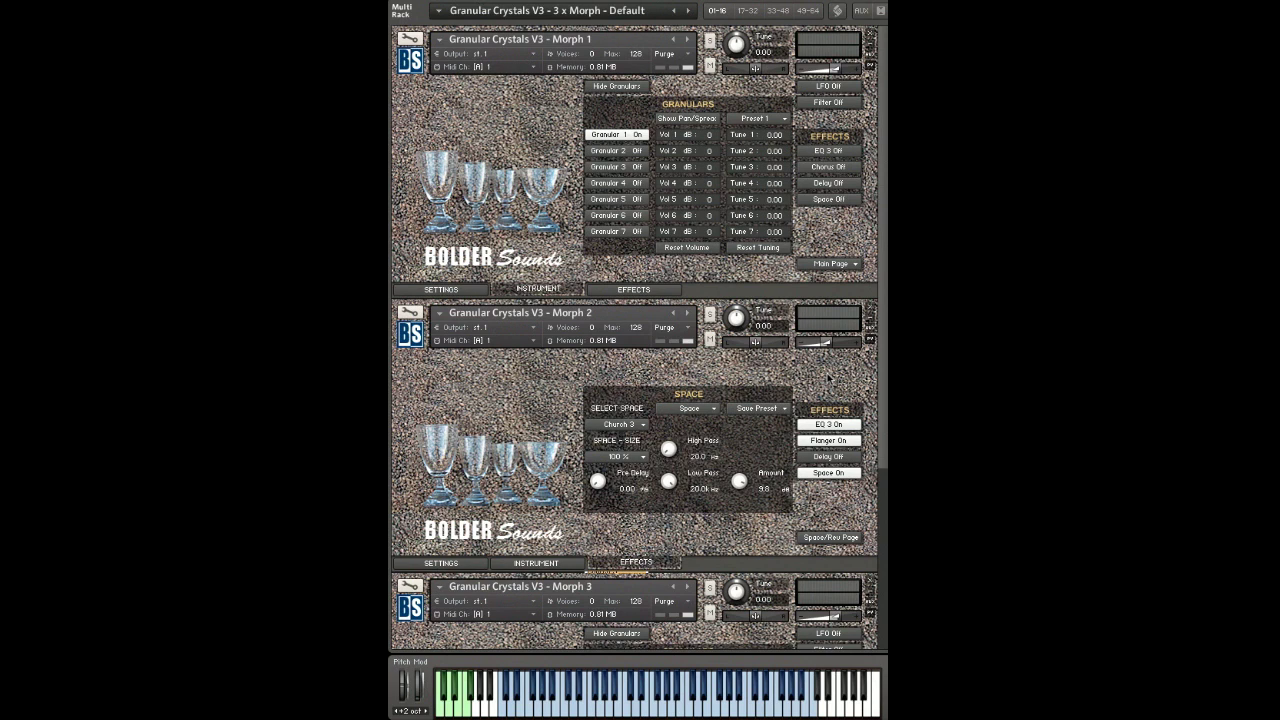
# - Solo Morph 1 and turn on its LFO with a Triangle wave and its low-pass filter with cutoff at about 6.6 kHz
pyautogui.click(709, 40)
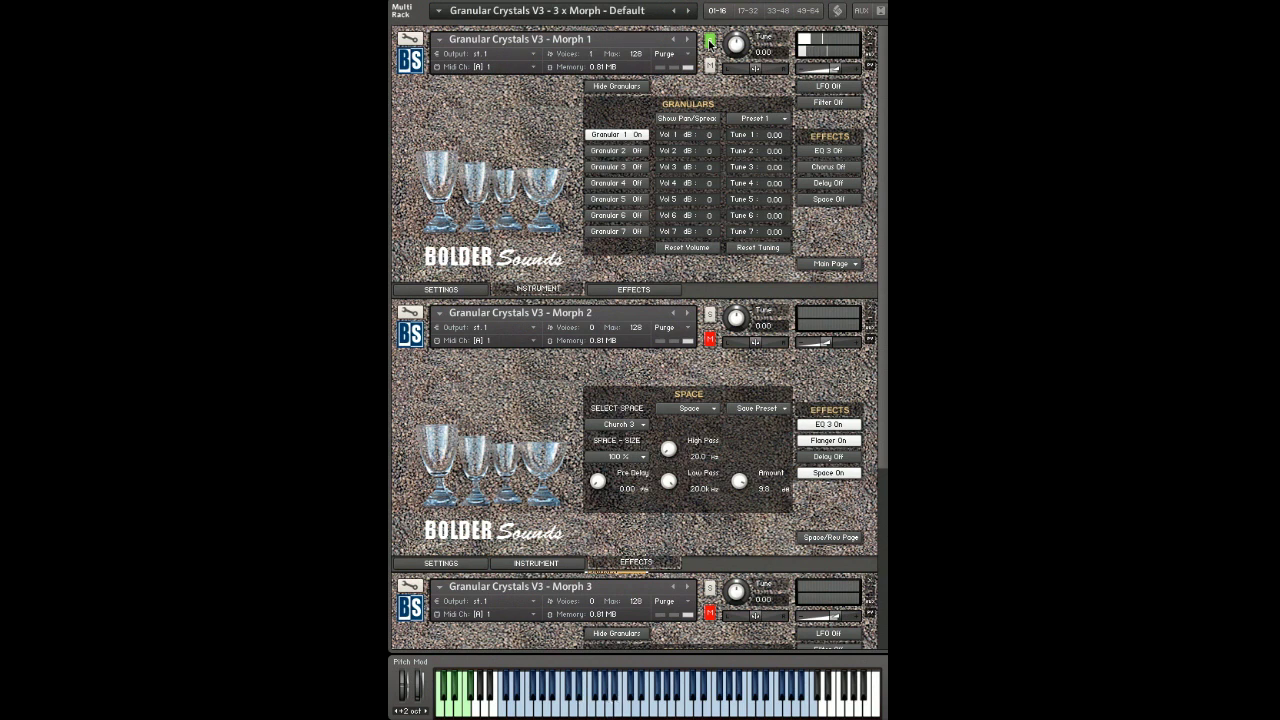
pyautogui.click(840, 87)
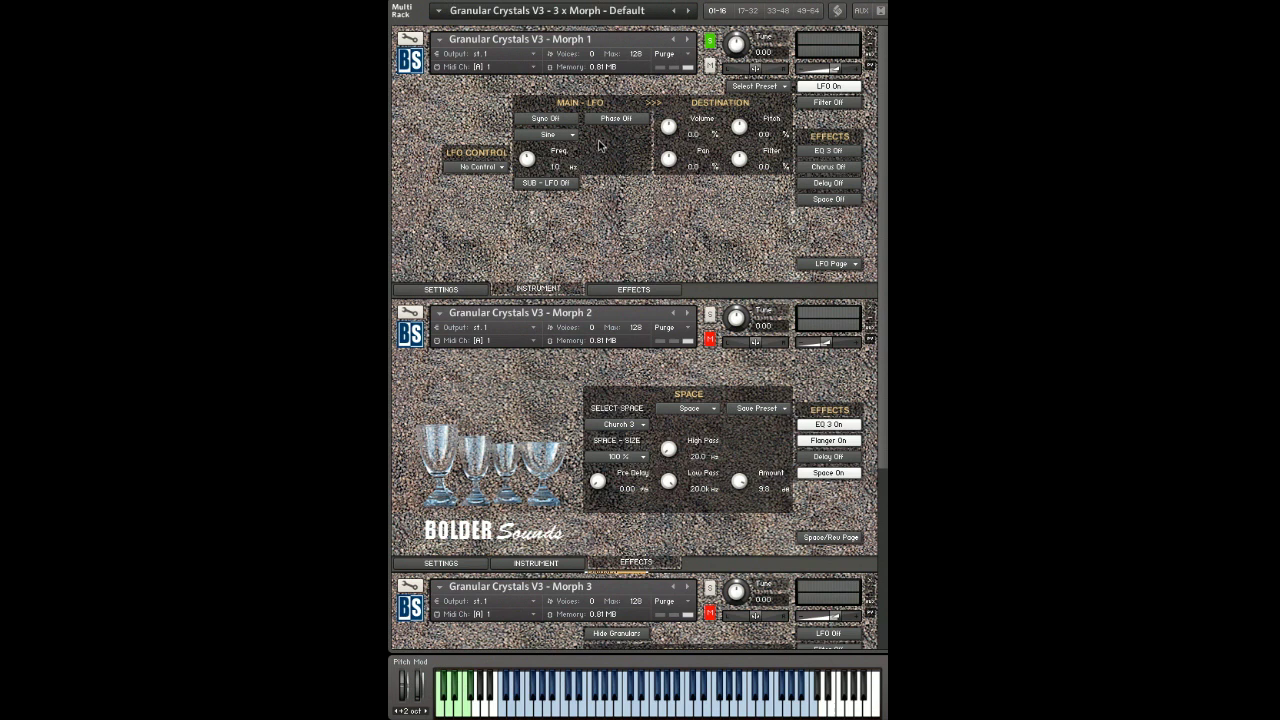
pyautogui.click(566, 136)
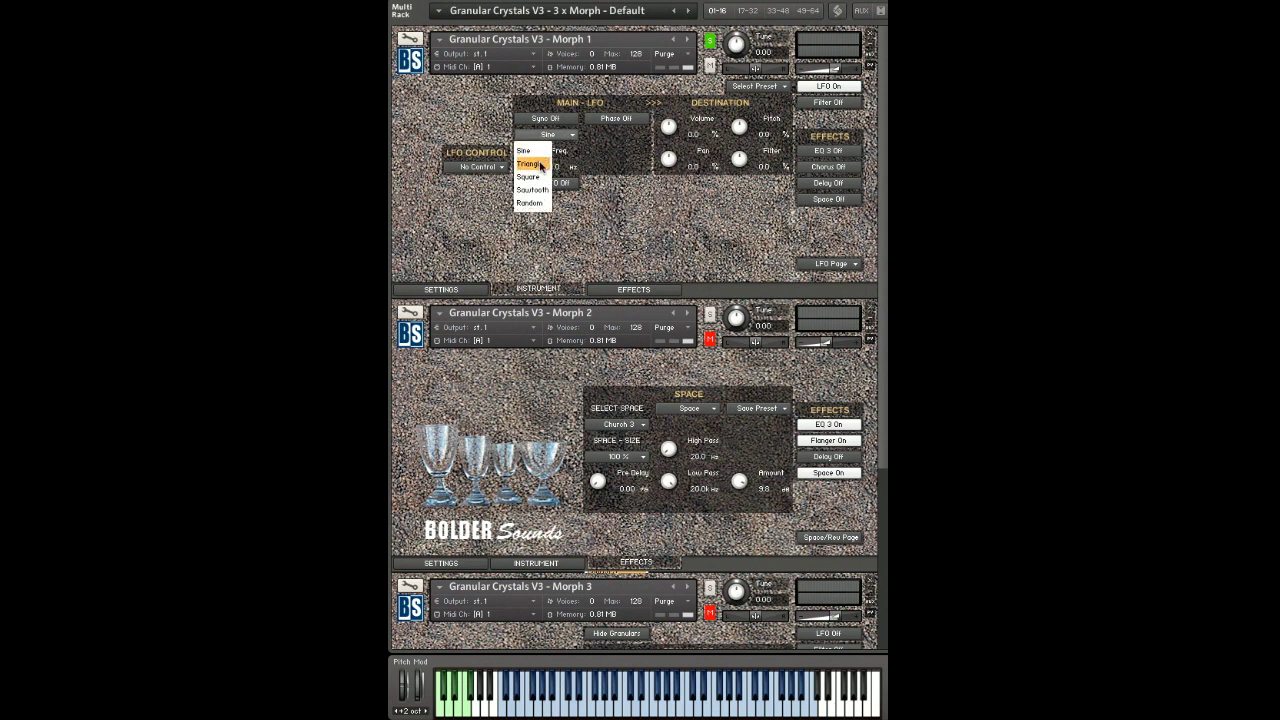
pyautogui.click(539, 164)
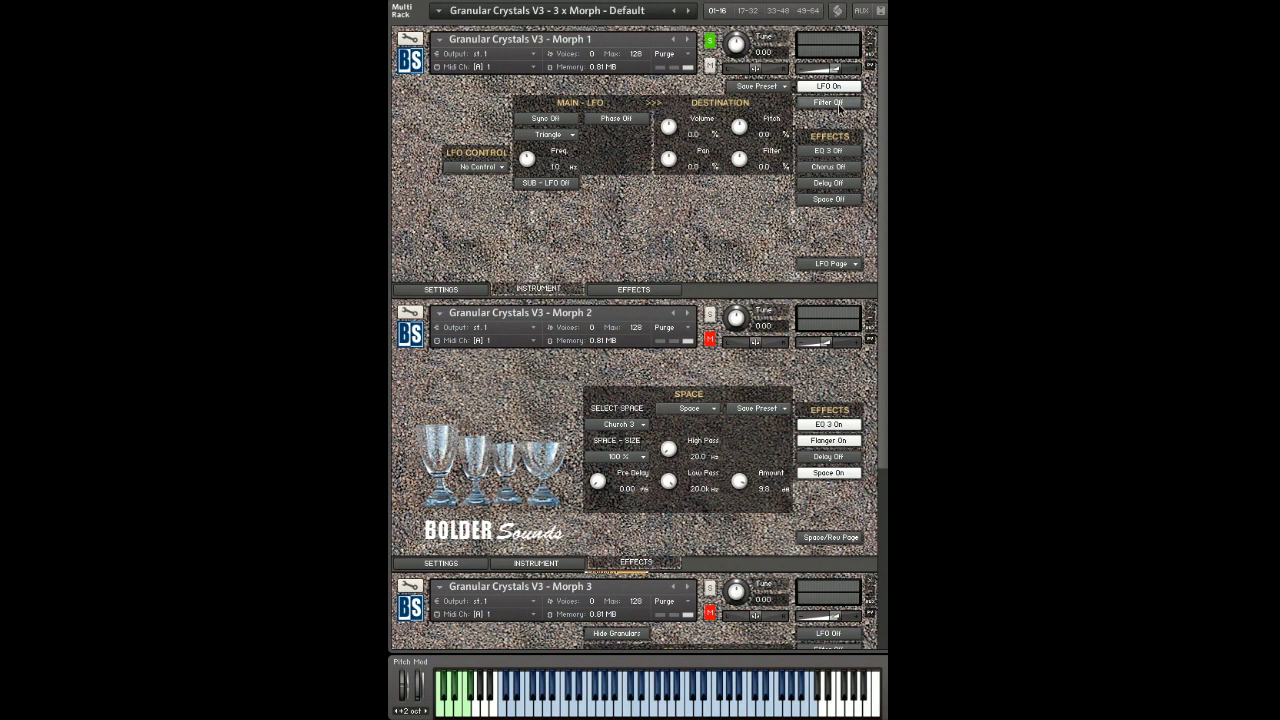
pyautogui.click(828, 102)
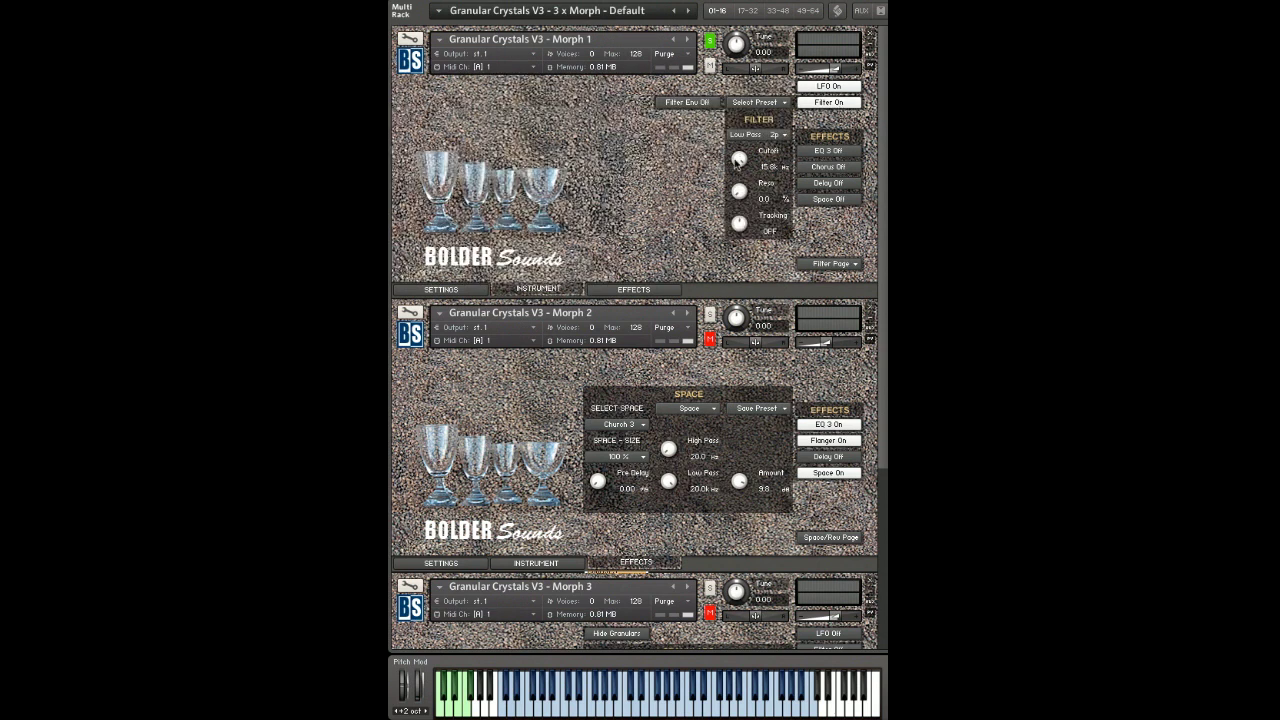
pyautogui.moveTo(737, 160); pyautogui.dragTo(740, 201)
# - Set the Morph 1 LFO's Filter destination to about 33.5% and its frequency to about 2.0 Hz
pyautogui.click(843, 265)
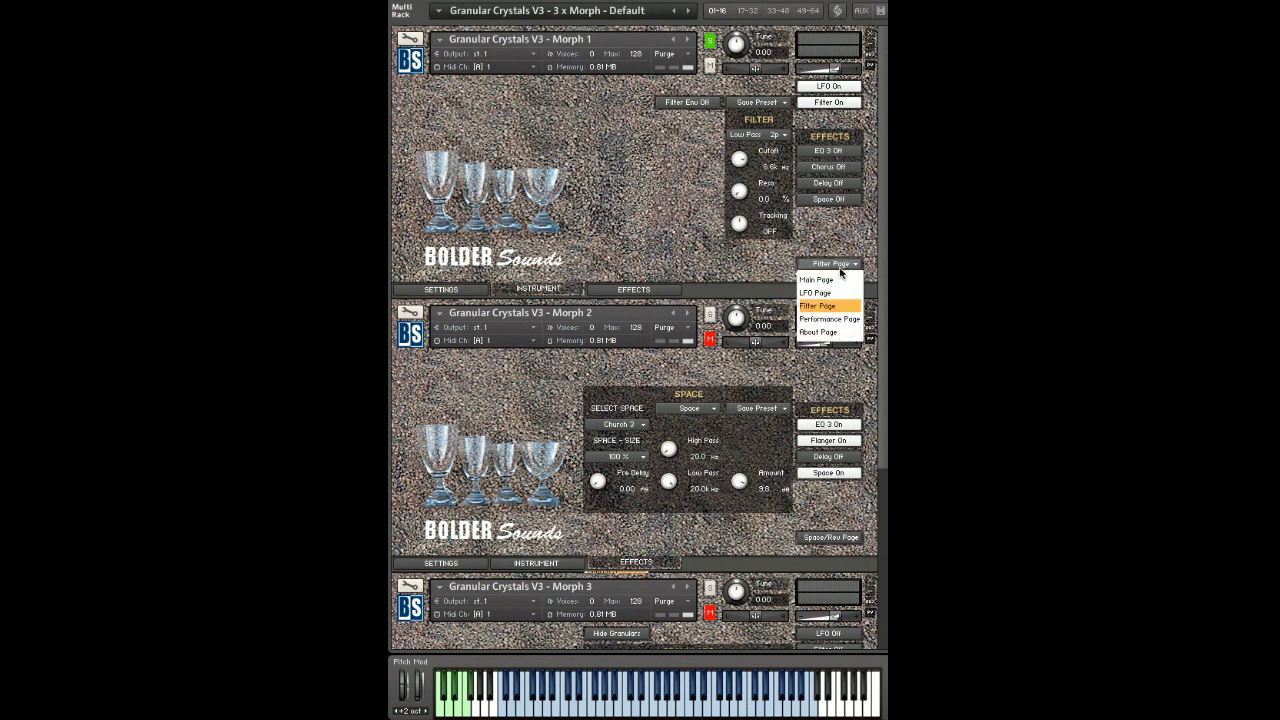
pyautogui.click(825, 293)
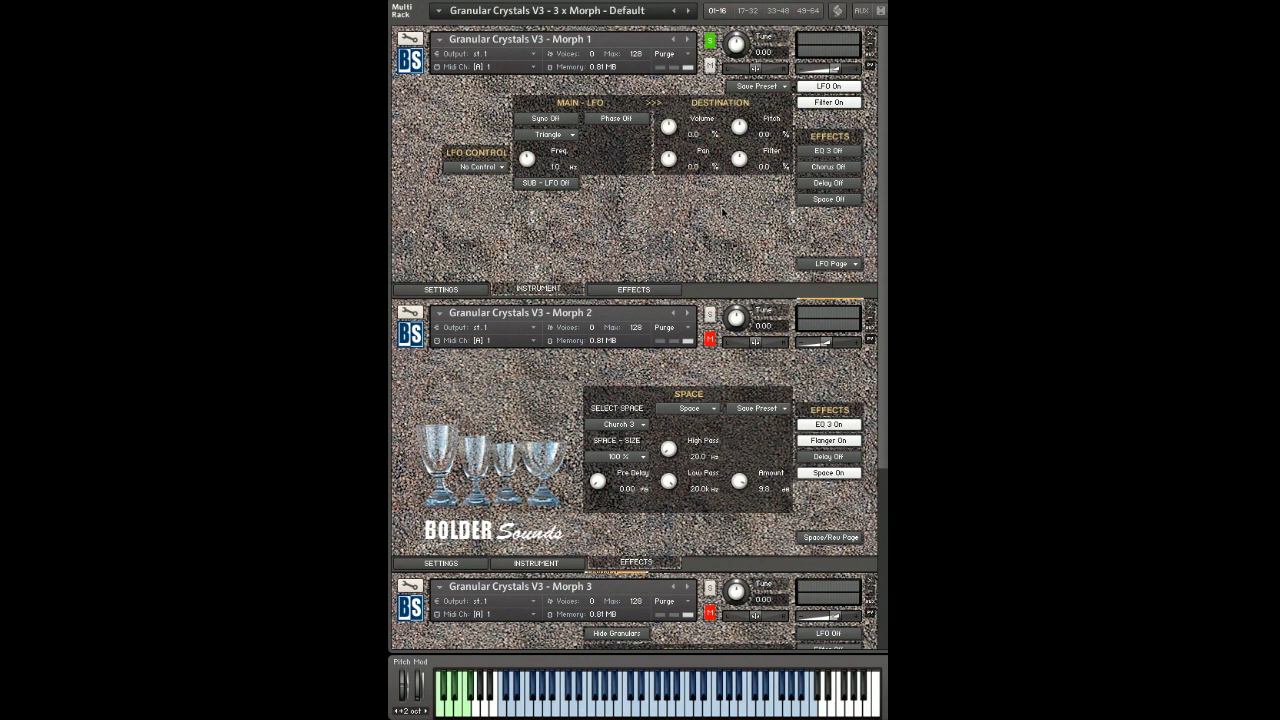
pyautogui.moveTo(736, 155); pyautogui.dragTo(723, 97)
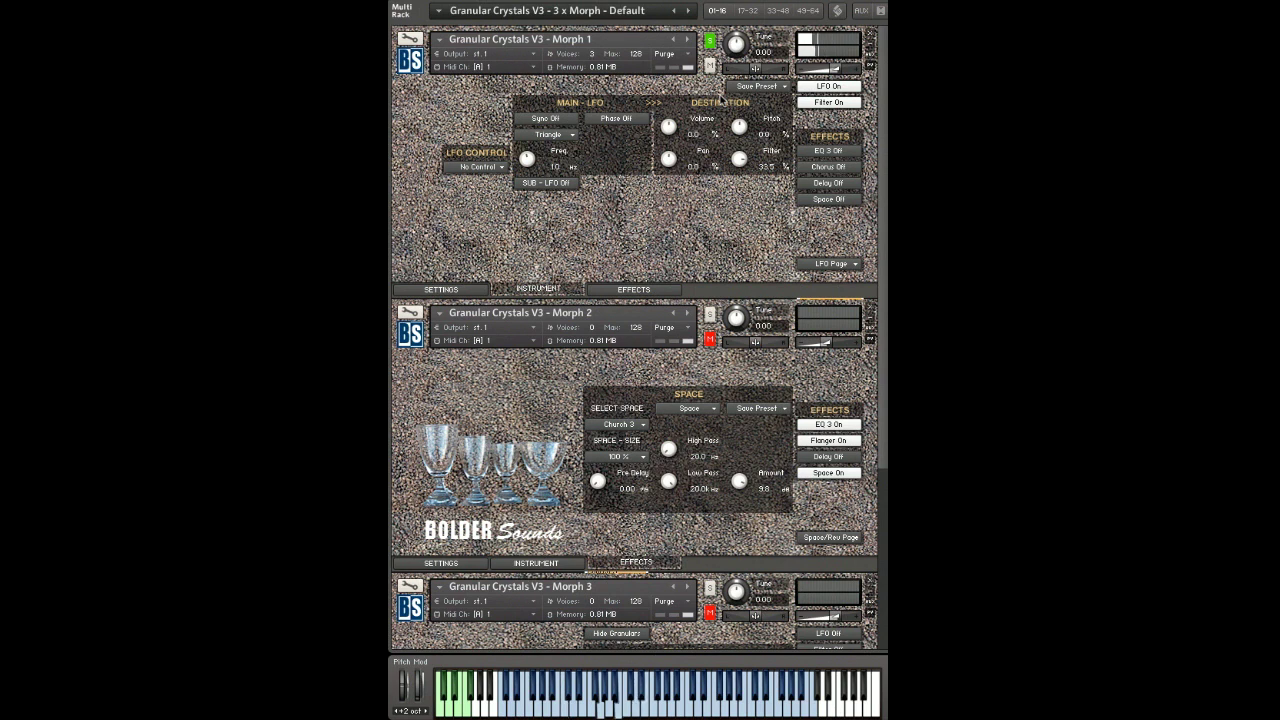
pyautogui.moveTo(526, 158); pyautogui.dragTo(525, 131)
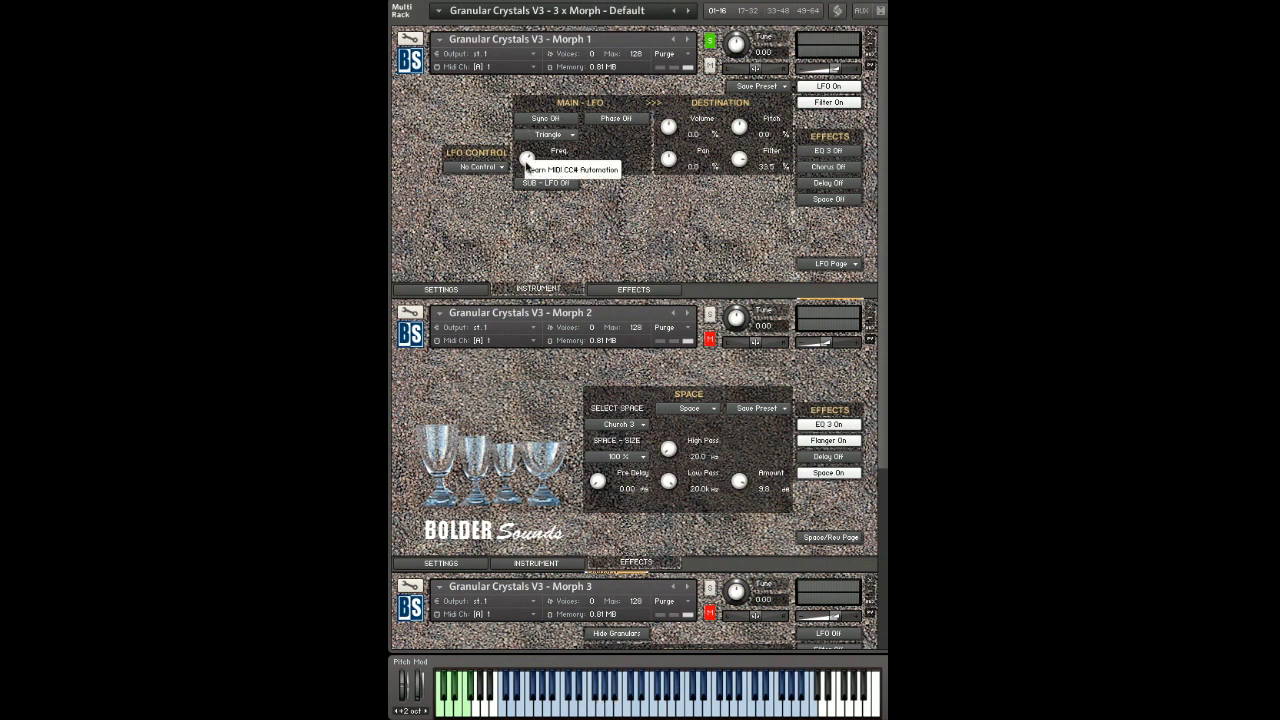
pyautogui.click(534, 172)
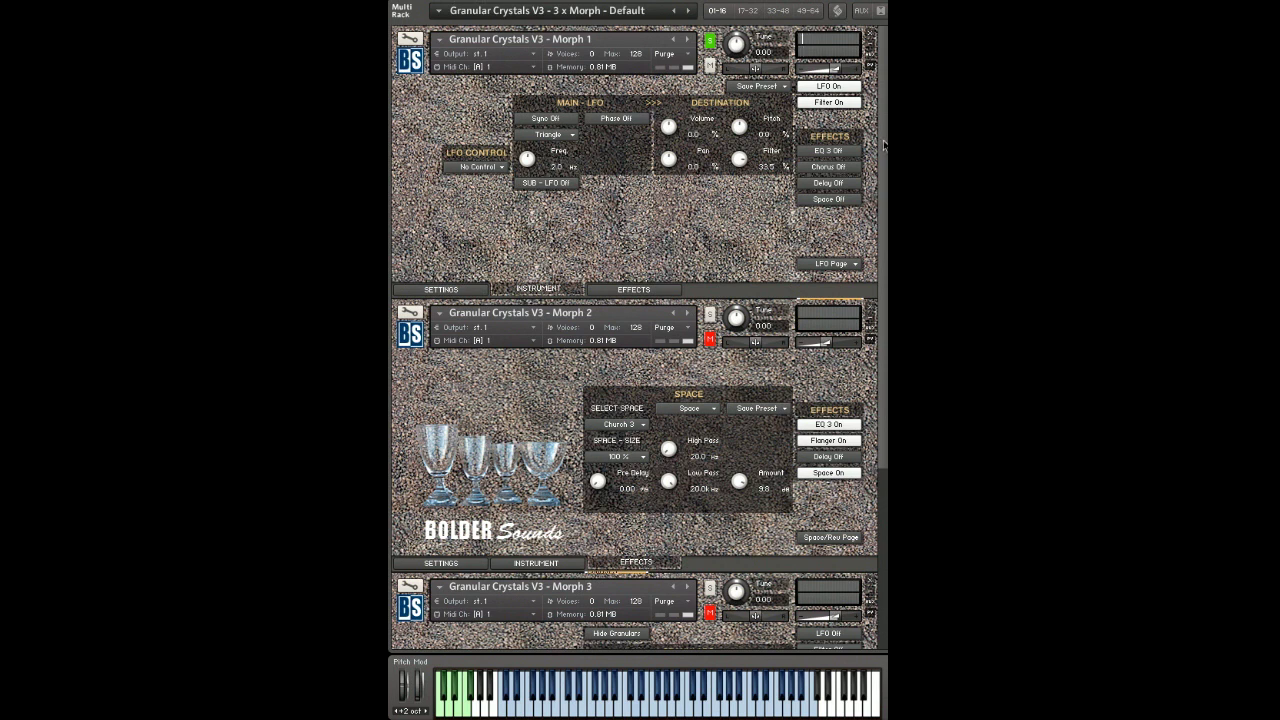
# - Raise the Morph 1 filter resonance to about 46.7% and end the solo
pyautogui.click(850, 103)
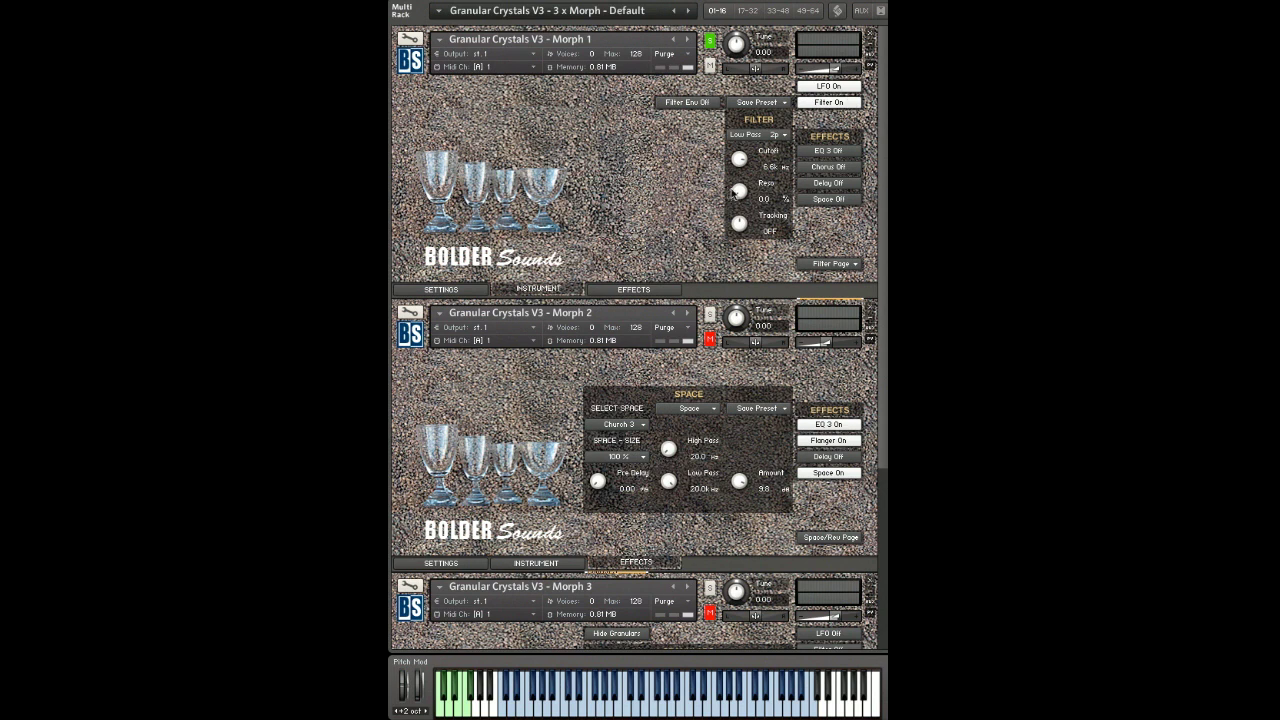
pyautogui.moveTo(739, 191); pyautogui.dragTo(738, 108)
pyautogui.click(709, 41)
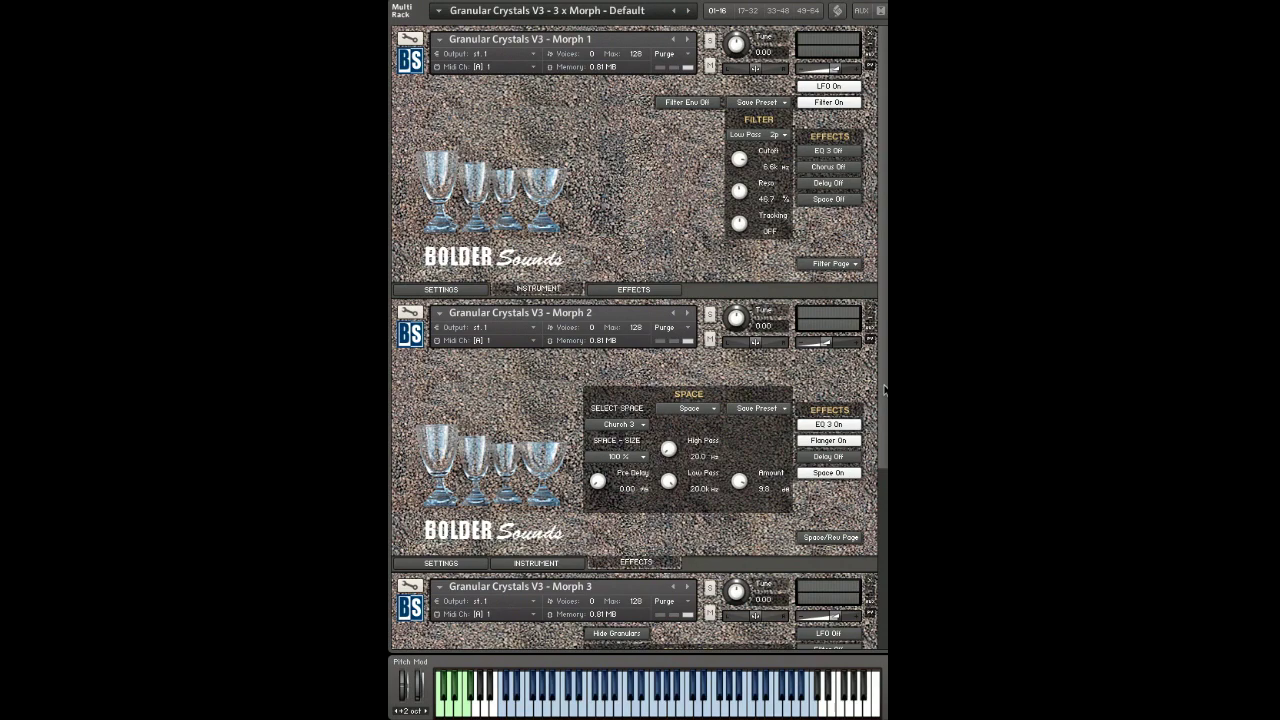
# - Solo Morph 3 and turn on its LFO
pyautogui.moveTo(884, 390); pyautogui.dragTo(877, 545)
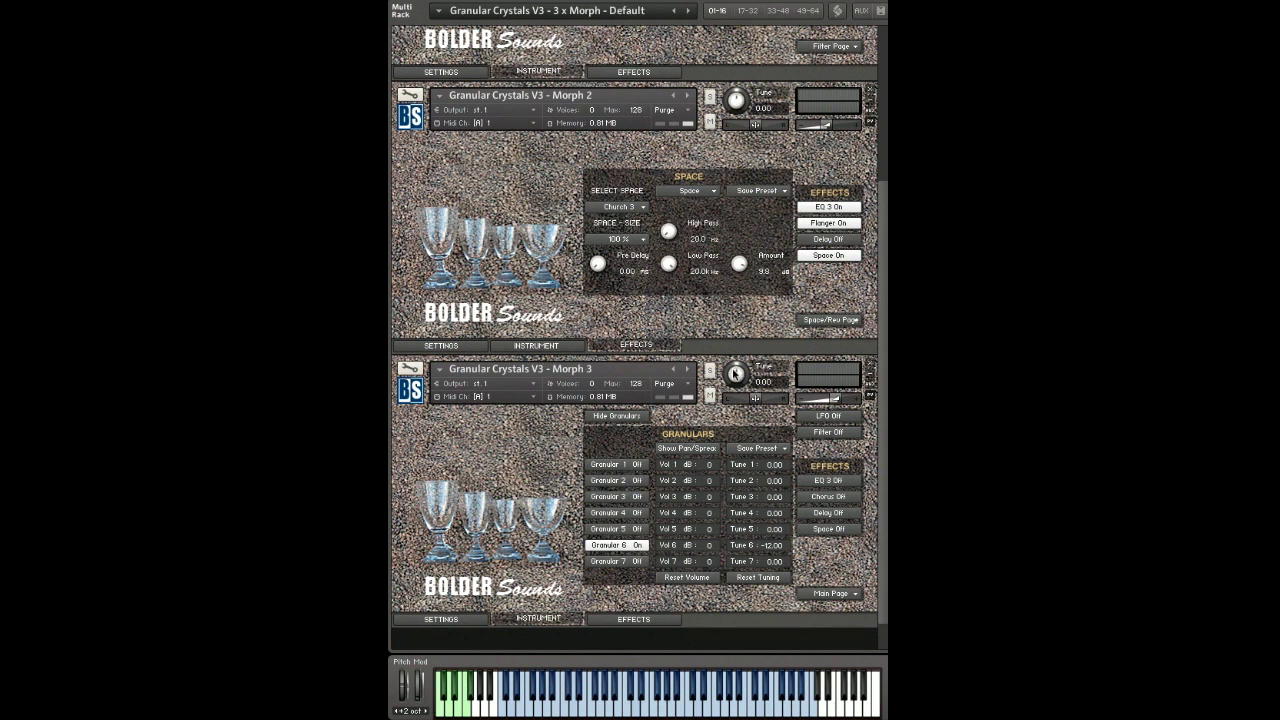
pyautogui.click(709, 370)
pyautogui.click(836, 417)
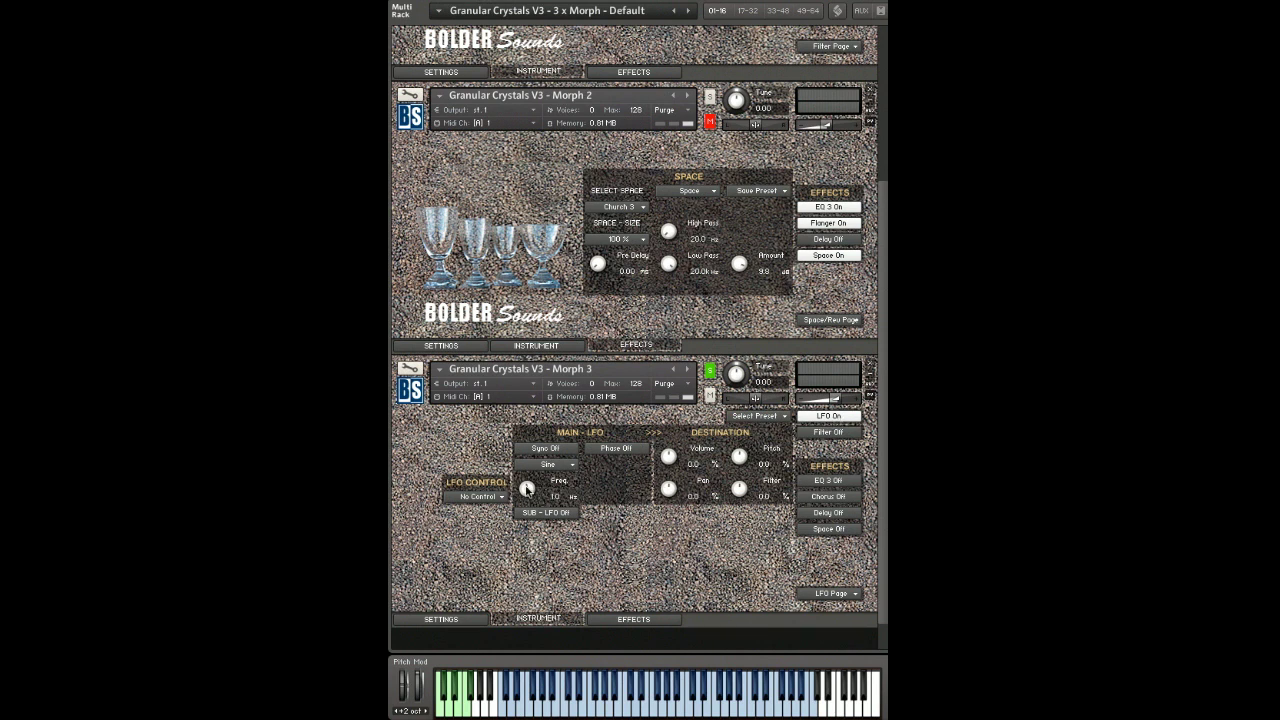
# - Start MIDI CC learning for the Morph 3 LFO frequency and raise the Filter destination to about 54.0%
pyautogui.rightClick(527, 488)
pyautogui.click(537, 500)
pyautogui.moveTo(739, 489); pyautogui.dragTo(737, 420)
# - Turn on the Morph 3 filter, set its type to High Pass 6p and raise its resonance
pyautogui.click(836, 431)
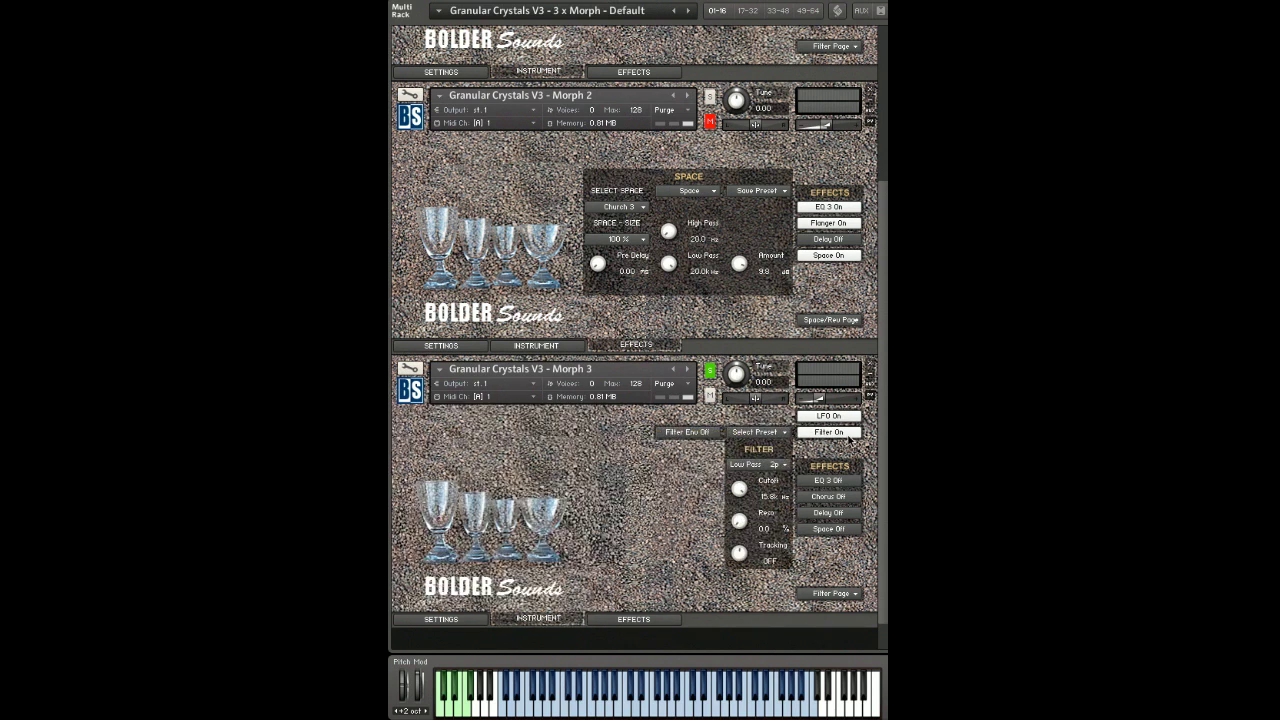
pyautogui.click(762, 465)
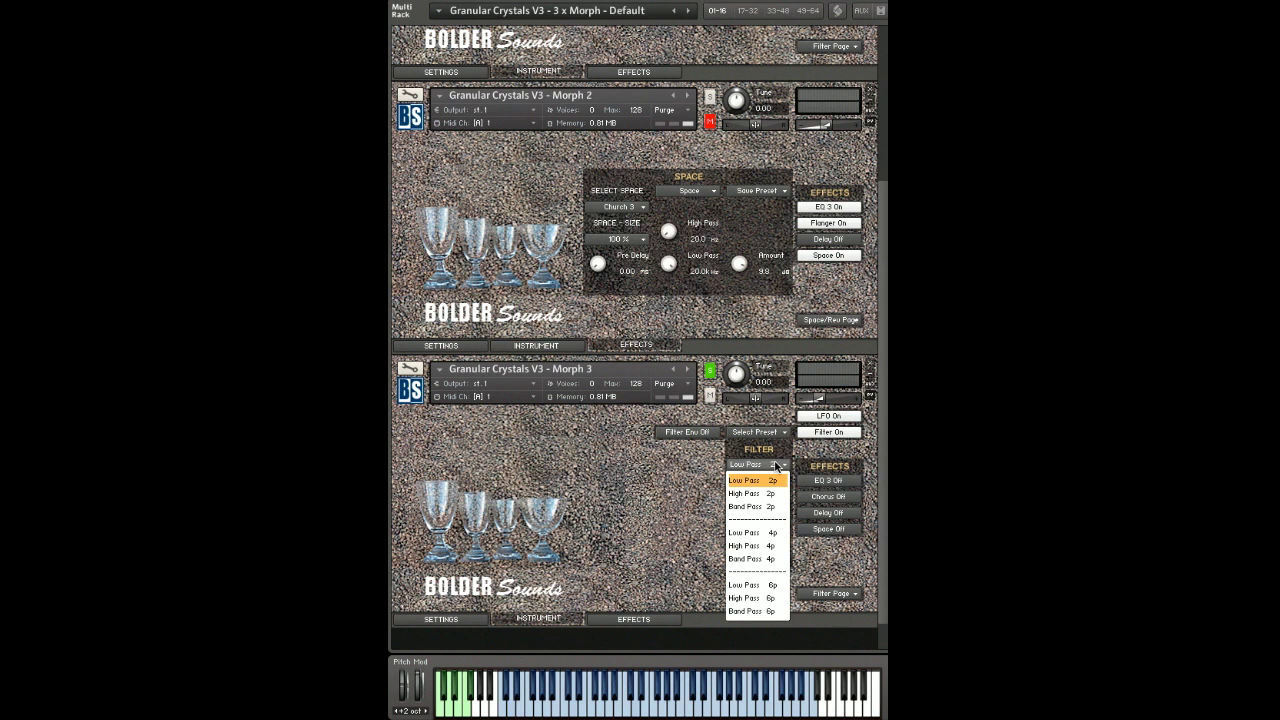
pyautogui.click(755, 598)
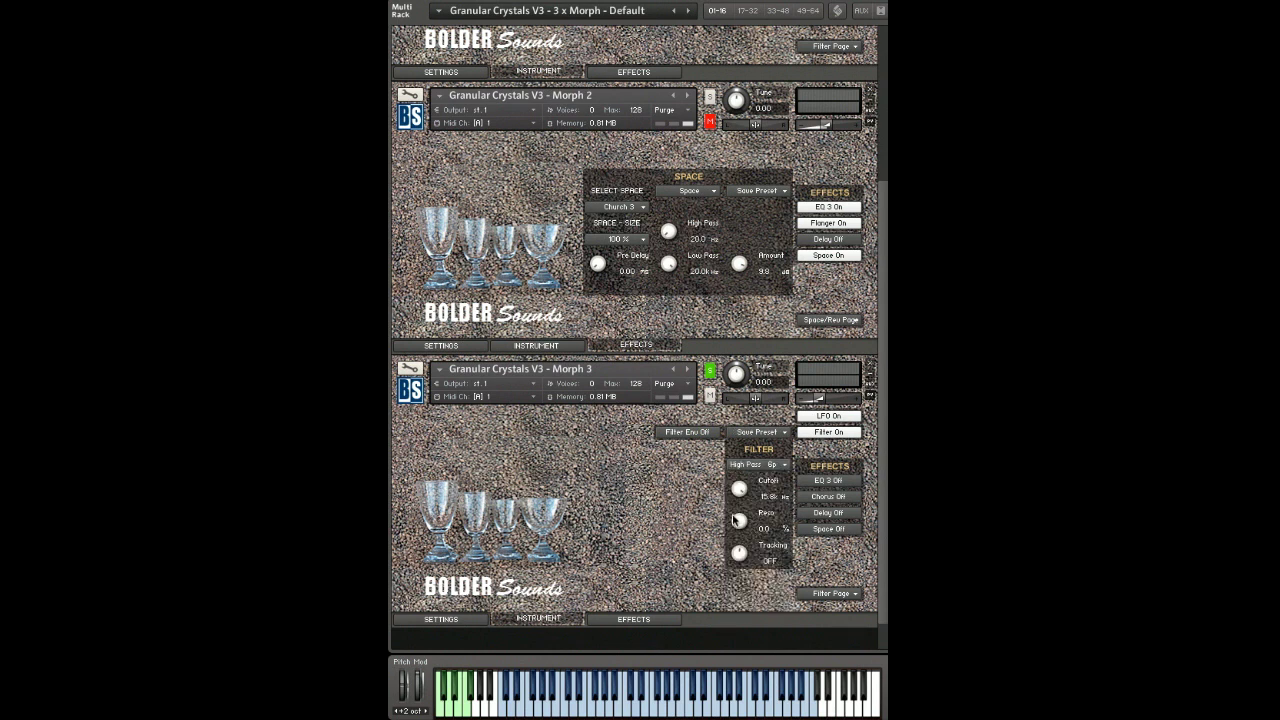
pyautogui.moveTo(739, 520); pyautogui.dragTo(734, 462)
# - Set the Morph 3 filter cutoff to about 90.2 Hz, resonance to about 67.3% and tracking to about 3.3
pyautogui.click(830, 594)
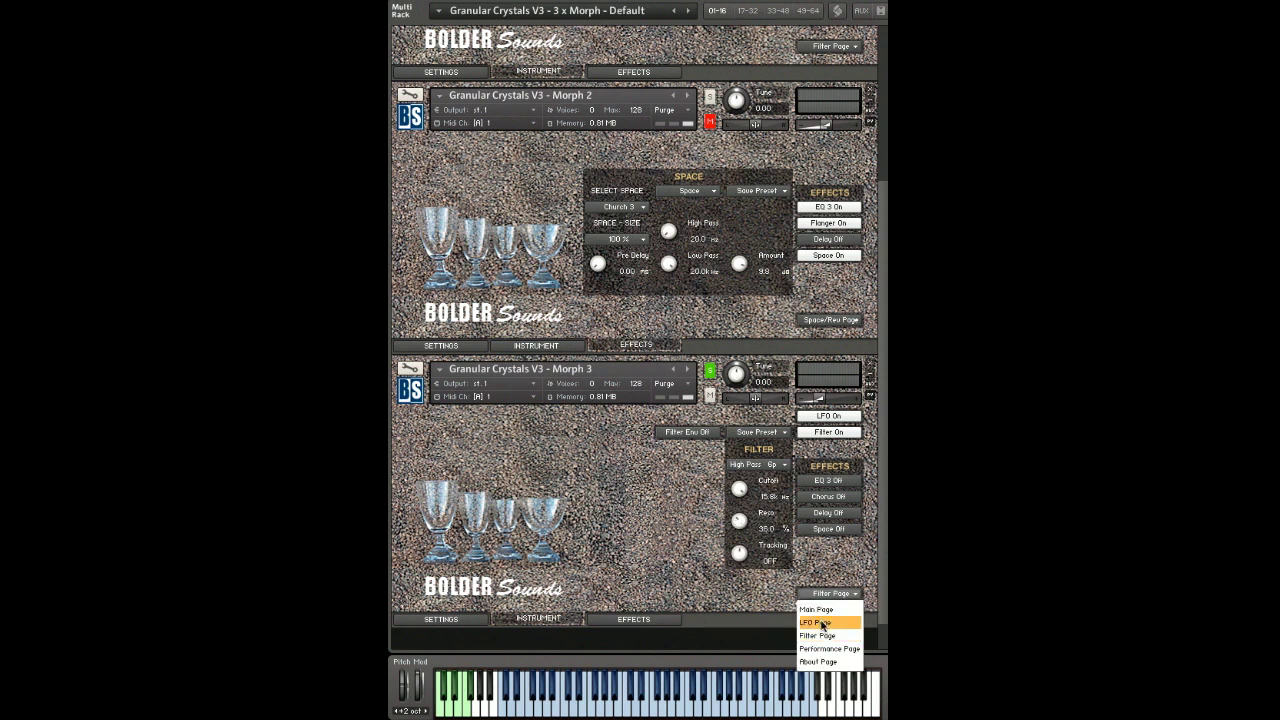
pyautogui.click(823, 624)
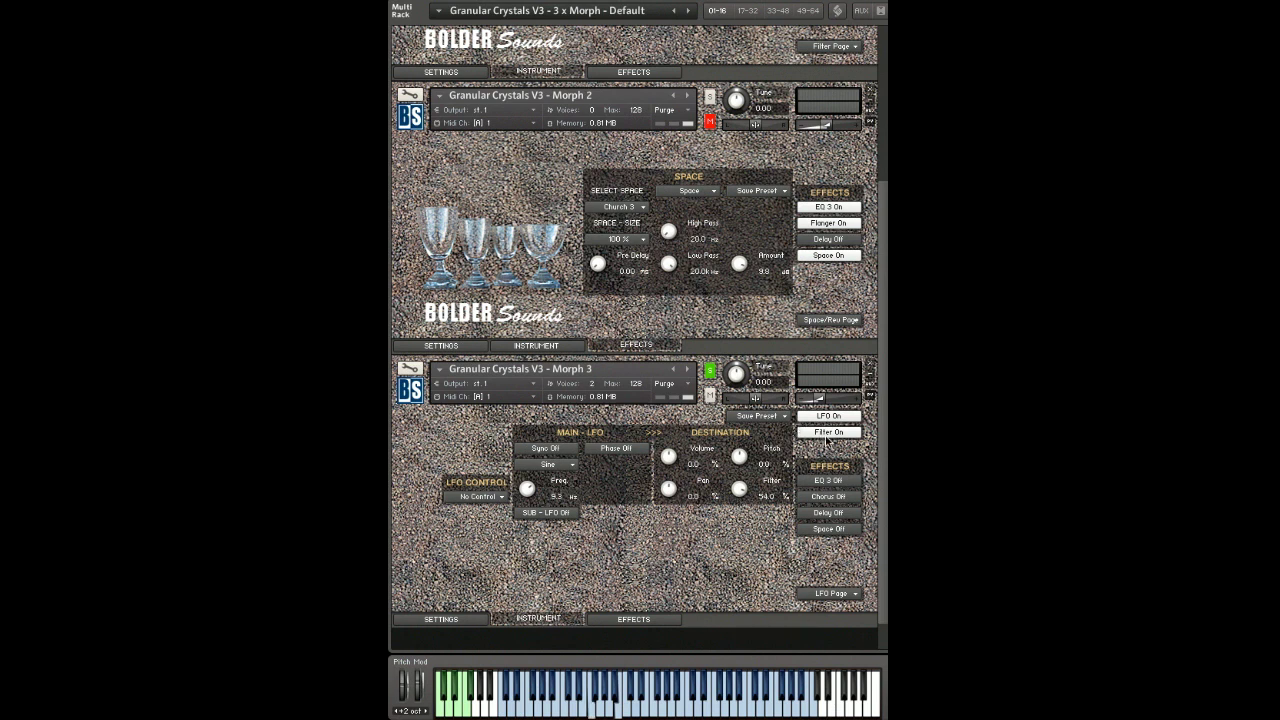
pyautogui.click(830, 593)
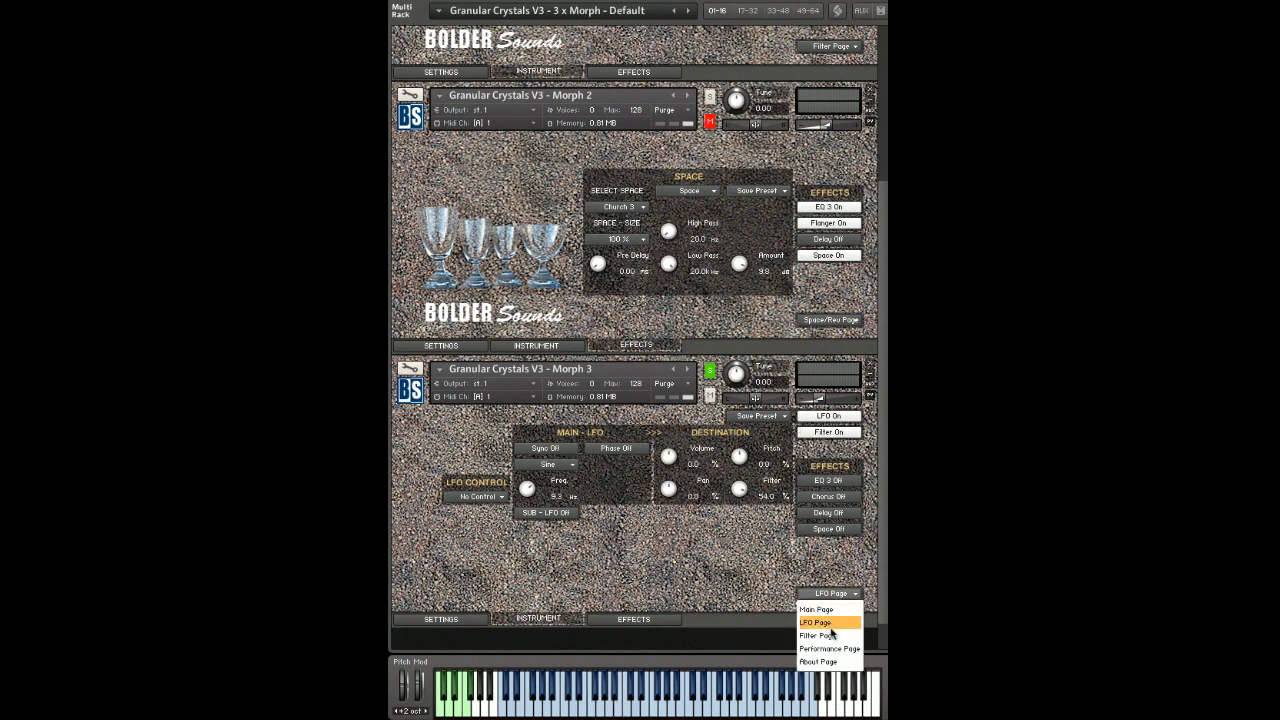
pyautogui.click(832, 635)
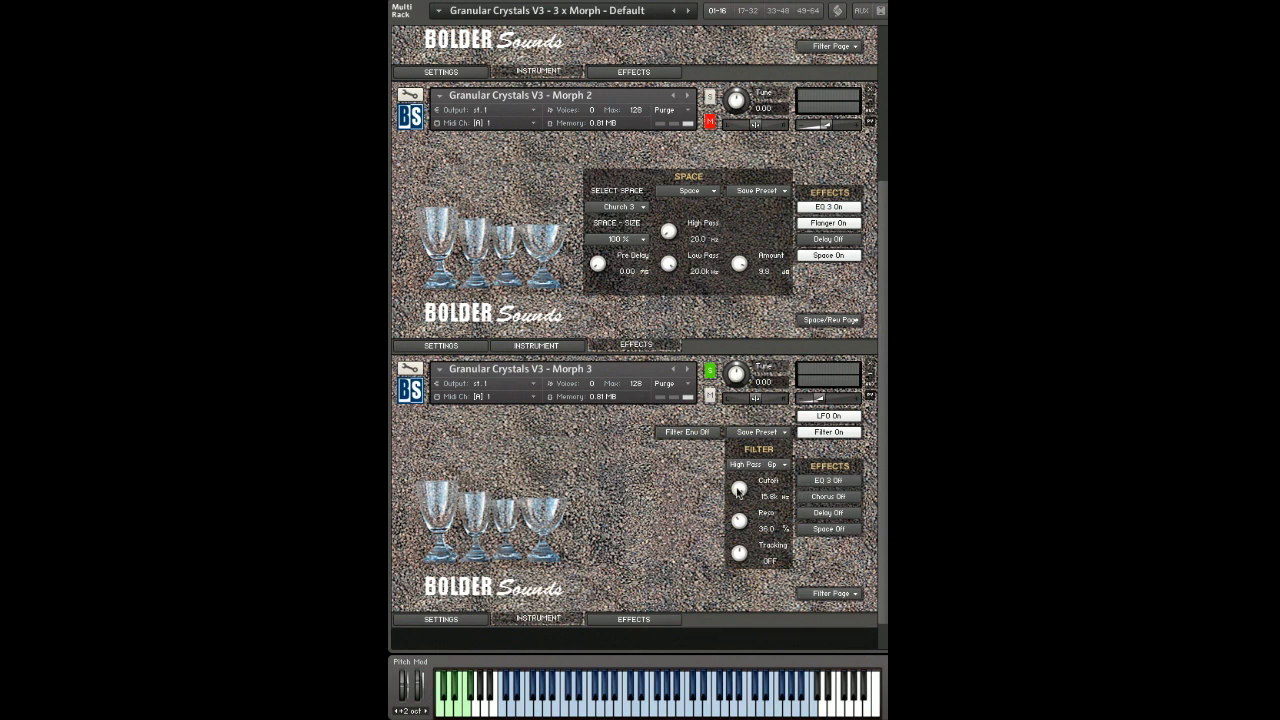
pyautogui.moveTo(738, 490); pyautogui.dragTo(733, 632)
pyautogui.moveTo(739, 528); pyautogui.dragTo(742, 472)
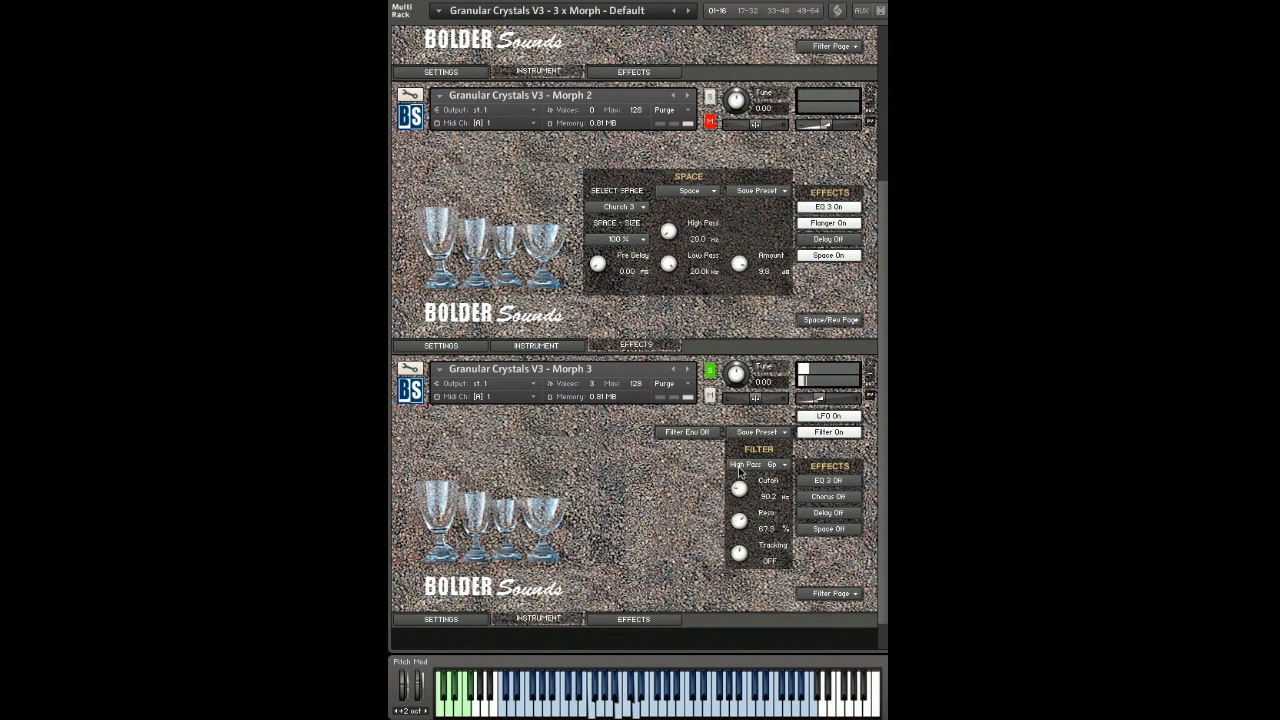
pyautogui.moveTo(739, 558); pyautogui.dragTo(743, 503)
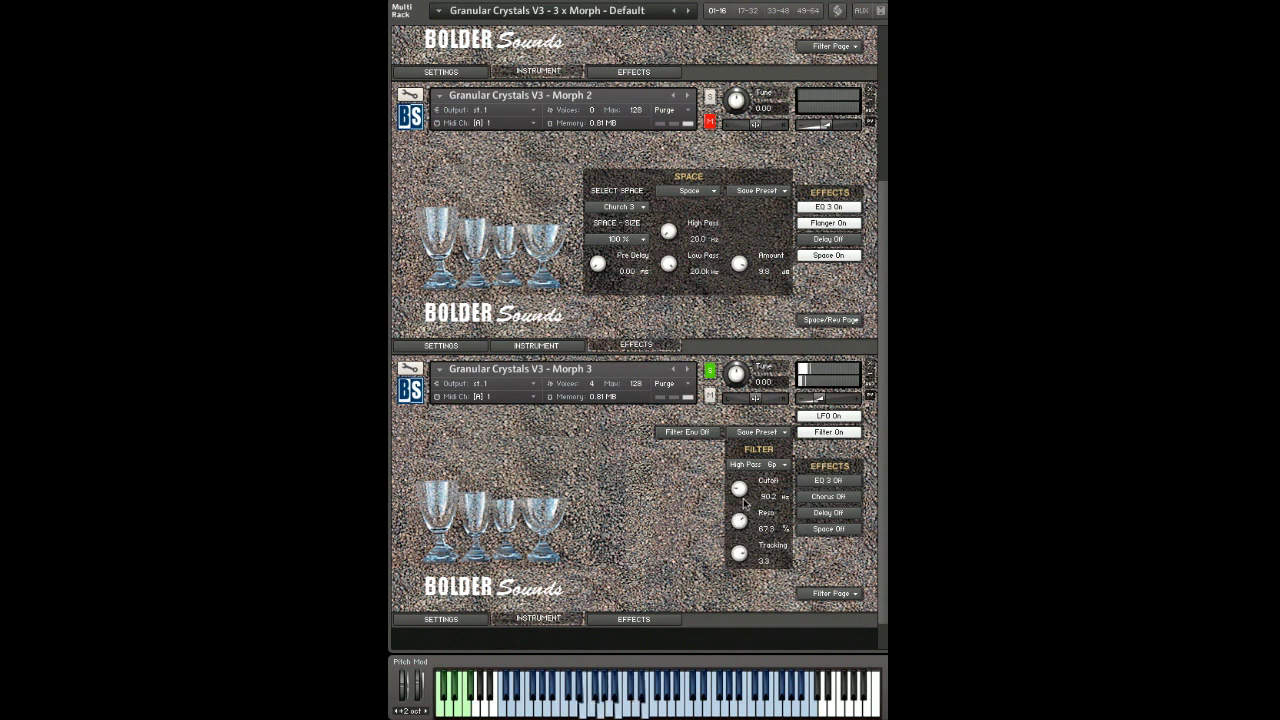
# - Switch the Morph 3 filter type to Band Pass 6p and adjust its cutoff upward
pyautogui.click(784, 466)
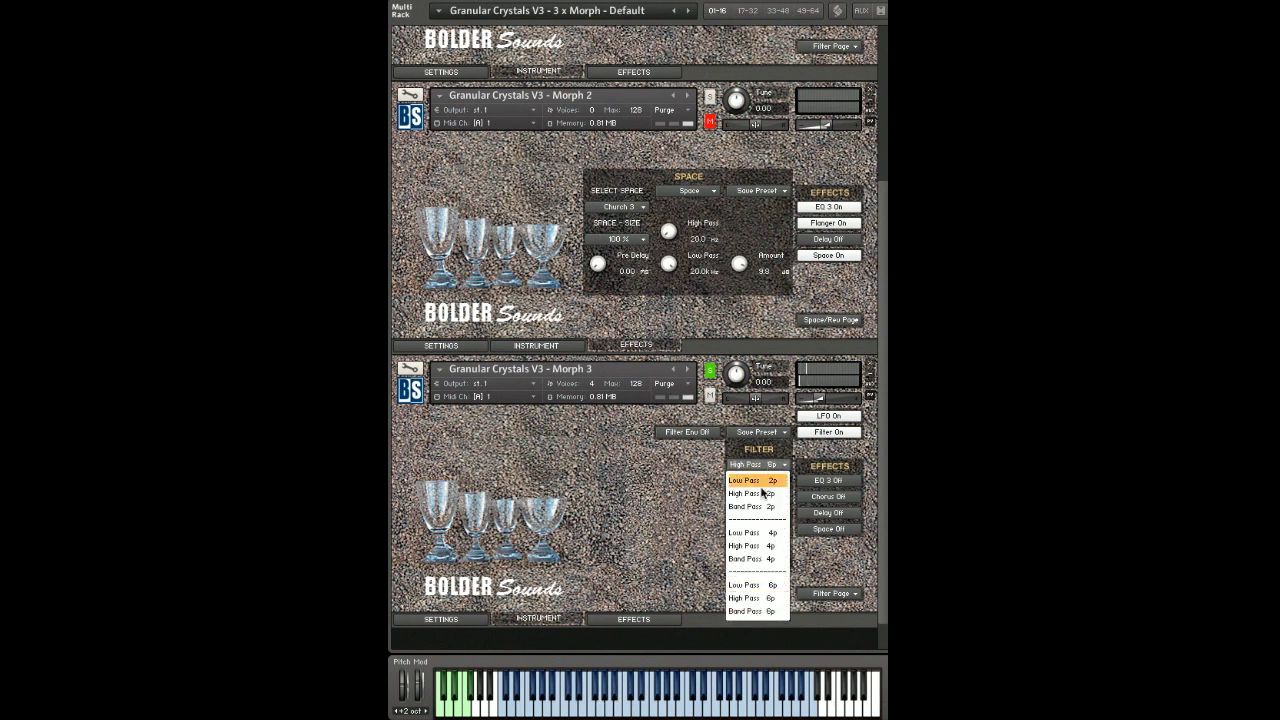
pyautogui.click(757, 612)
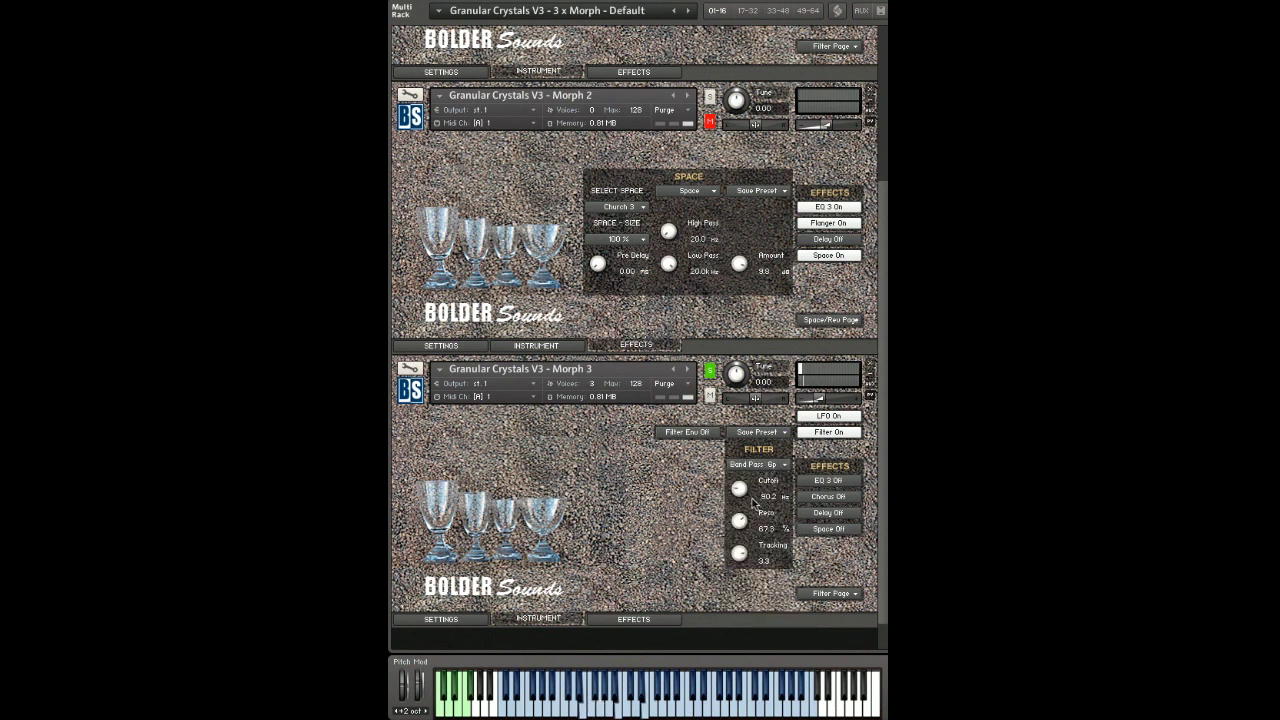
pyautogui.moveTo(753, 500); pyautogui.dragTo(752, 432)
# - Lower the Morph 3 main LFO's Filter destination to about 24.5% and turn on its Phase option
pyautogui.click(843, 416)
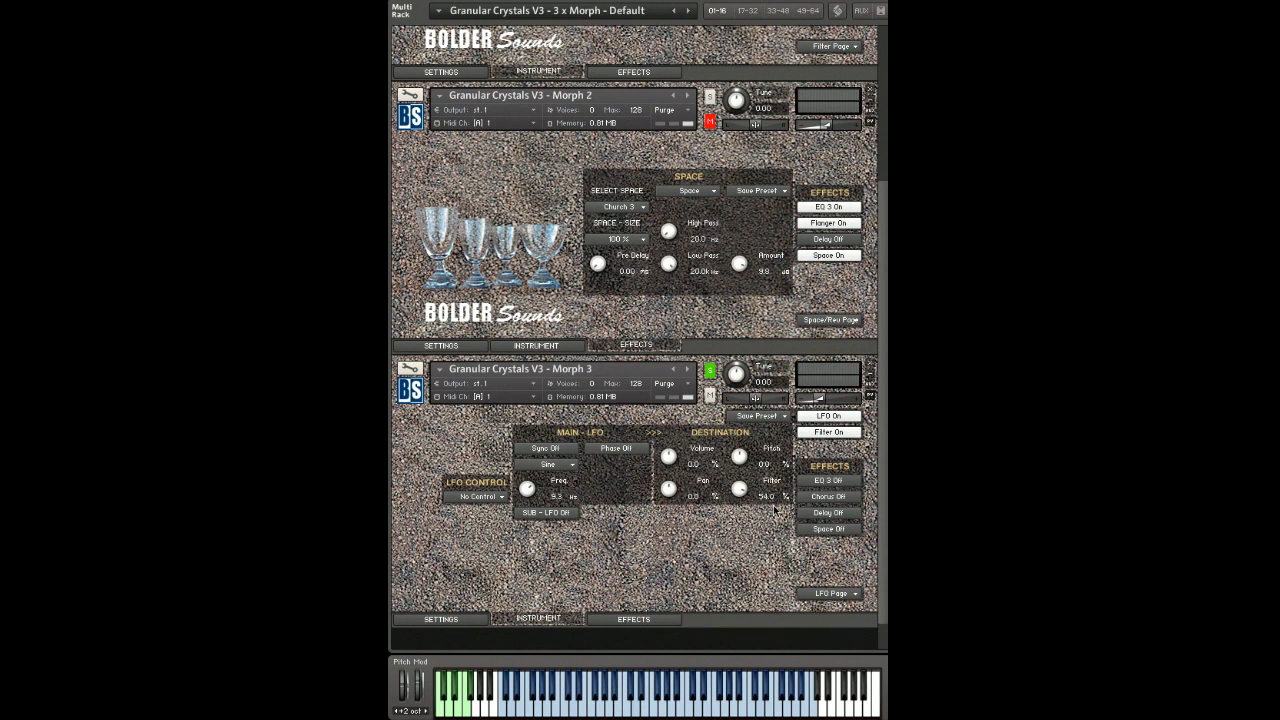
pyautogui.moveTo(737, 490)
pyautogui.mouseDown()
pyautogui.moveTo(734, 530)
pyautogui.moveTo(729, 510)
pyautogui.mouseUp()
pyautogui.click(615, 450)
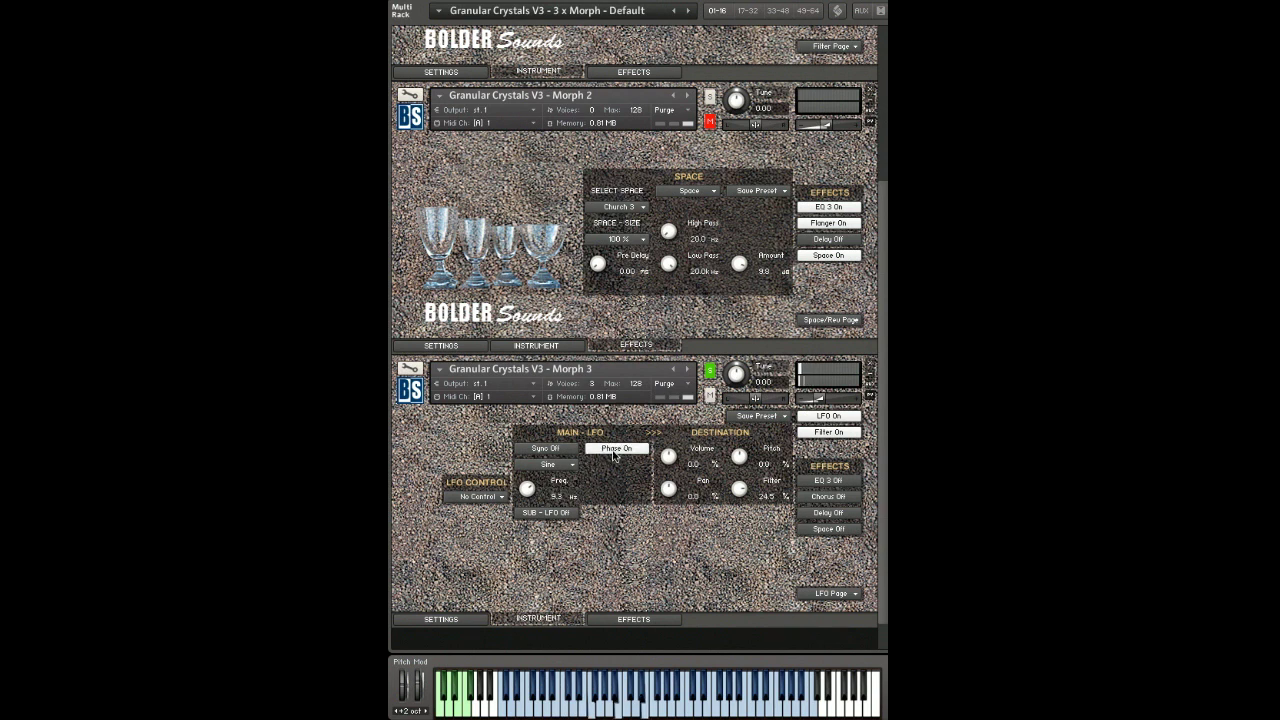
# - Turn on the Morph 3 Sub-LFO with a Sawtooth wave
pyautogui.click(561, 514)
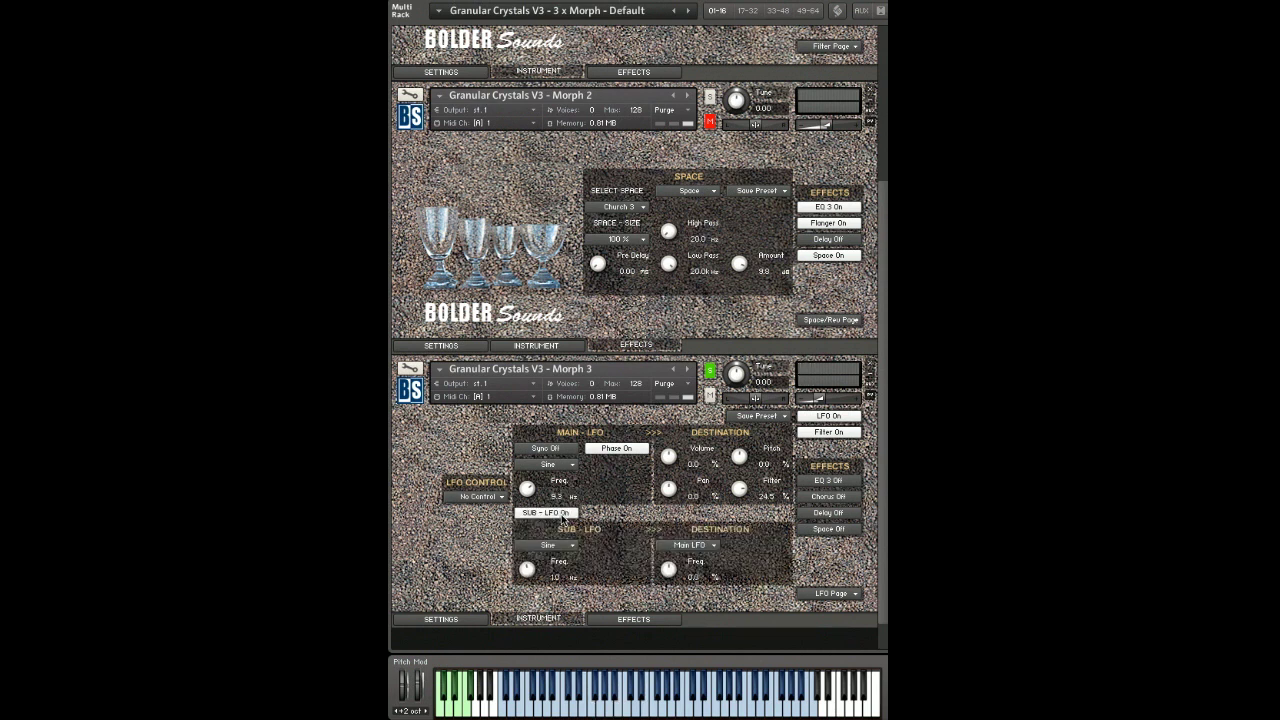
pyautogui.click(558, 546)
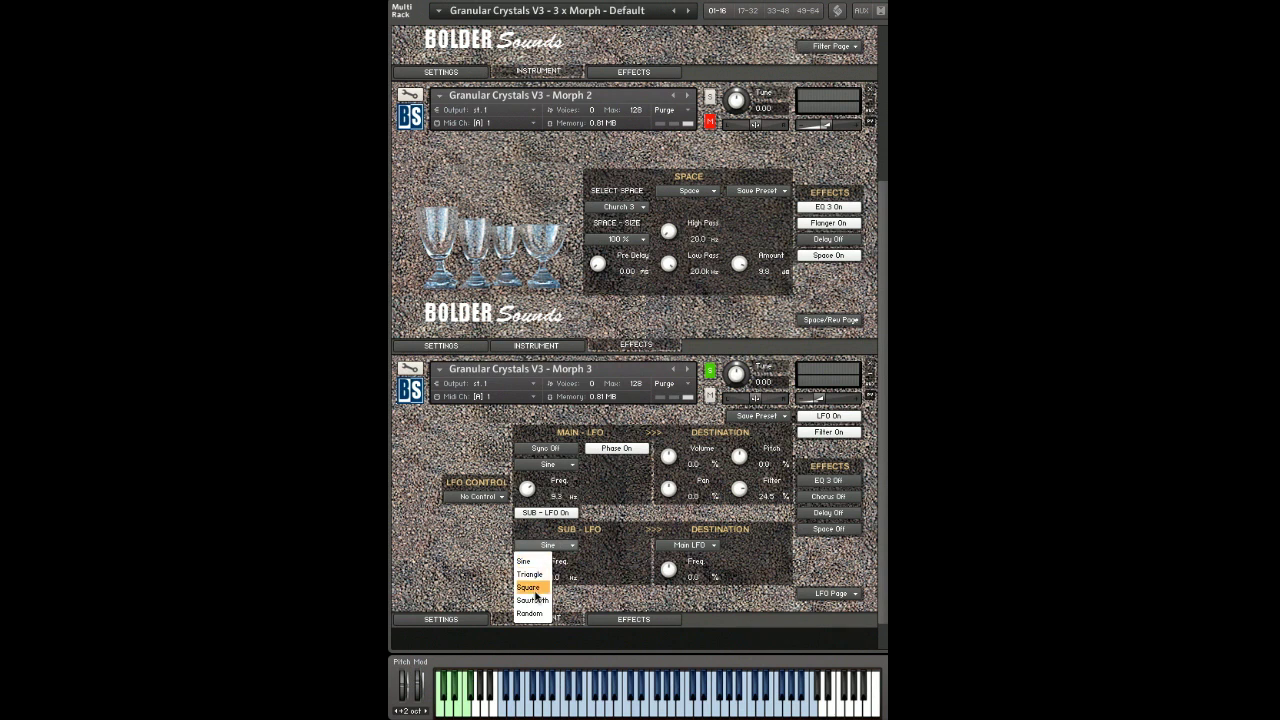
pyautogui.click(535, 600)
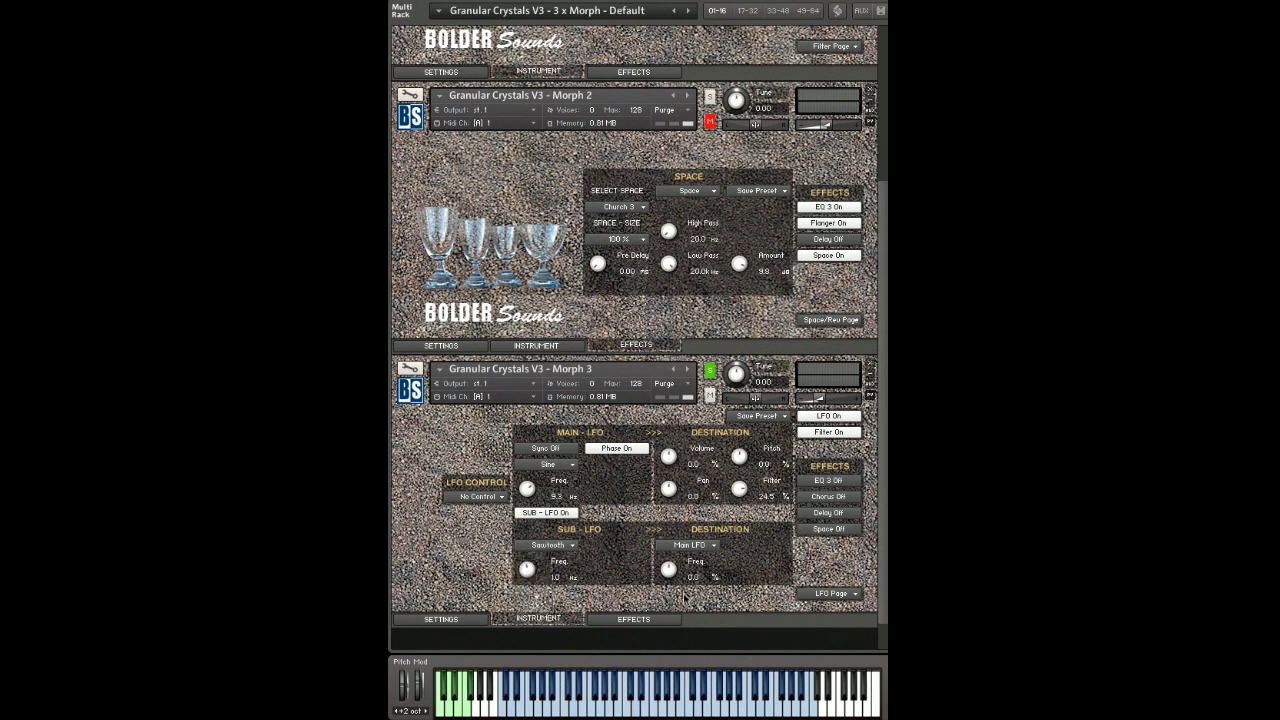
# - Route the Sub-LFO to the Main LFO frequency at 100.0% and set its own rate to about 2.7 Hz through MIDI CC learning
pyautogui.click(707, 547)
pyautogui.click(676, 563)
pyautogui.moveTo(669, 572); pyautogui.dragTo(652, 461)
pyautogui.rightClick(525, 571)
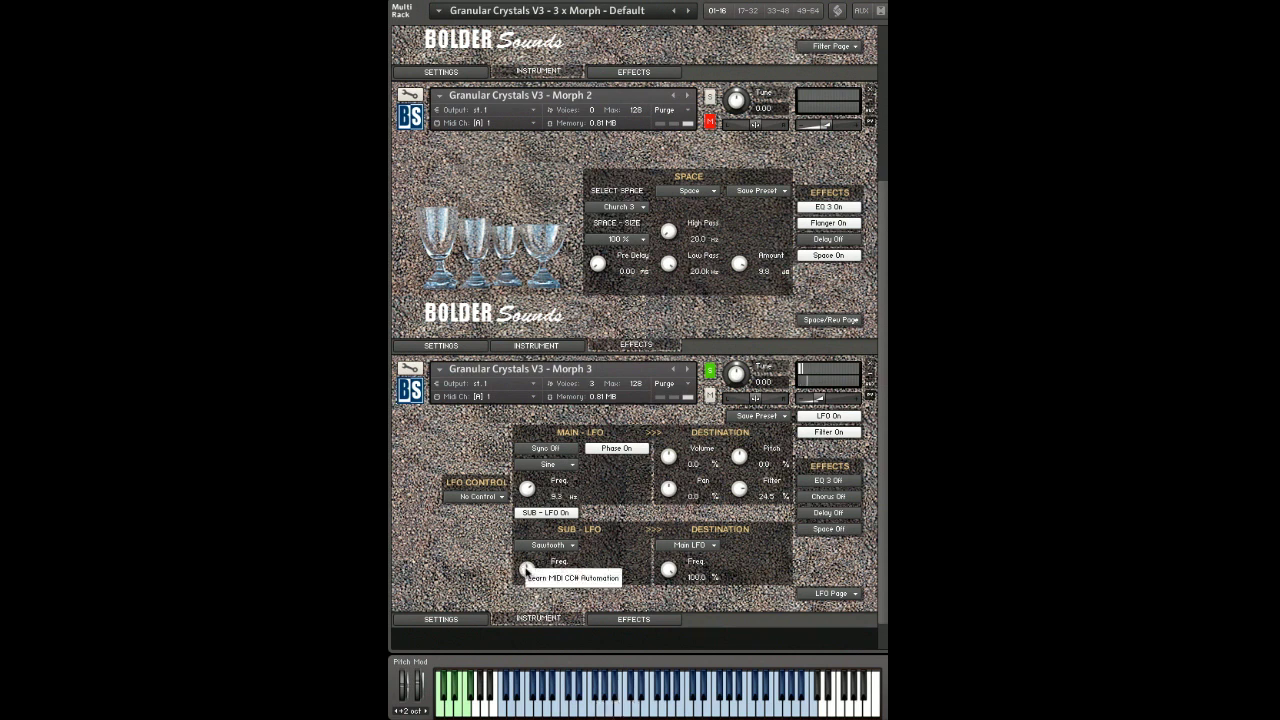
pyautogui.click(531, 577)
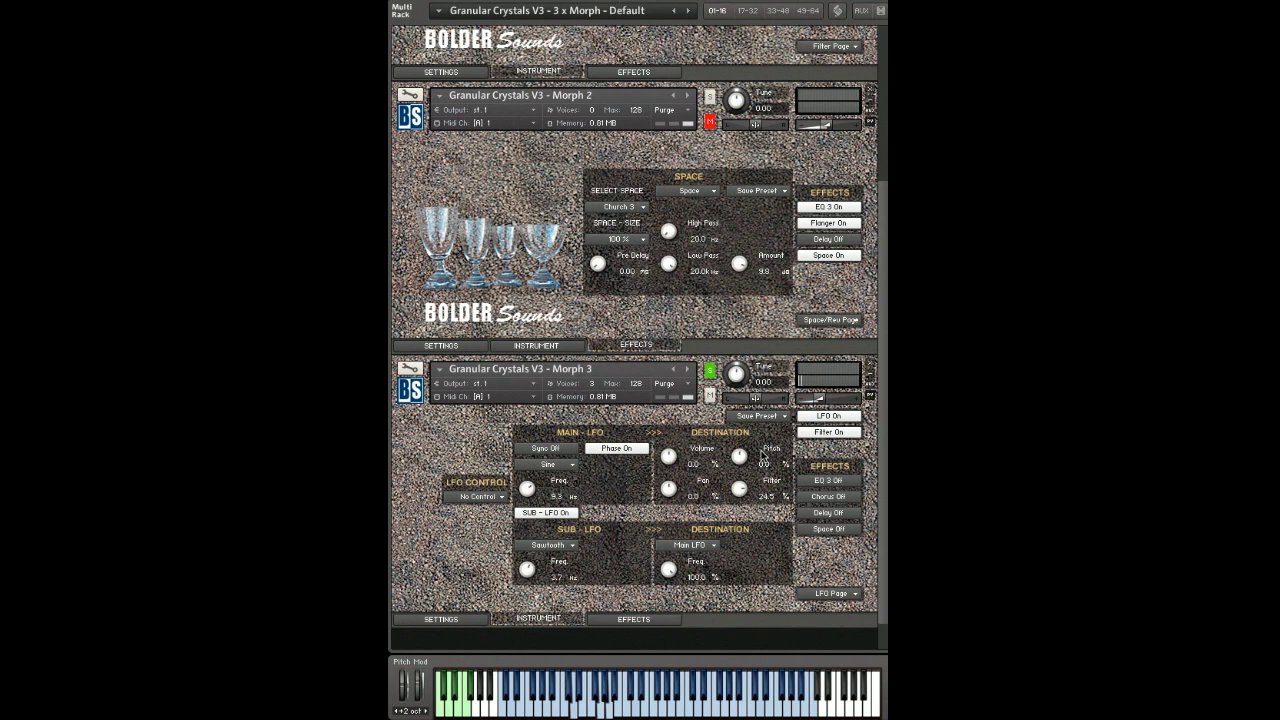
# - Turn on the Morph 3 EQ 3 effect and load equalizer Preset 4
pyautogui.click(845, 482)
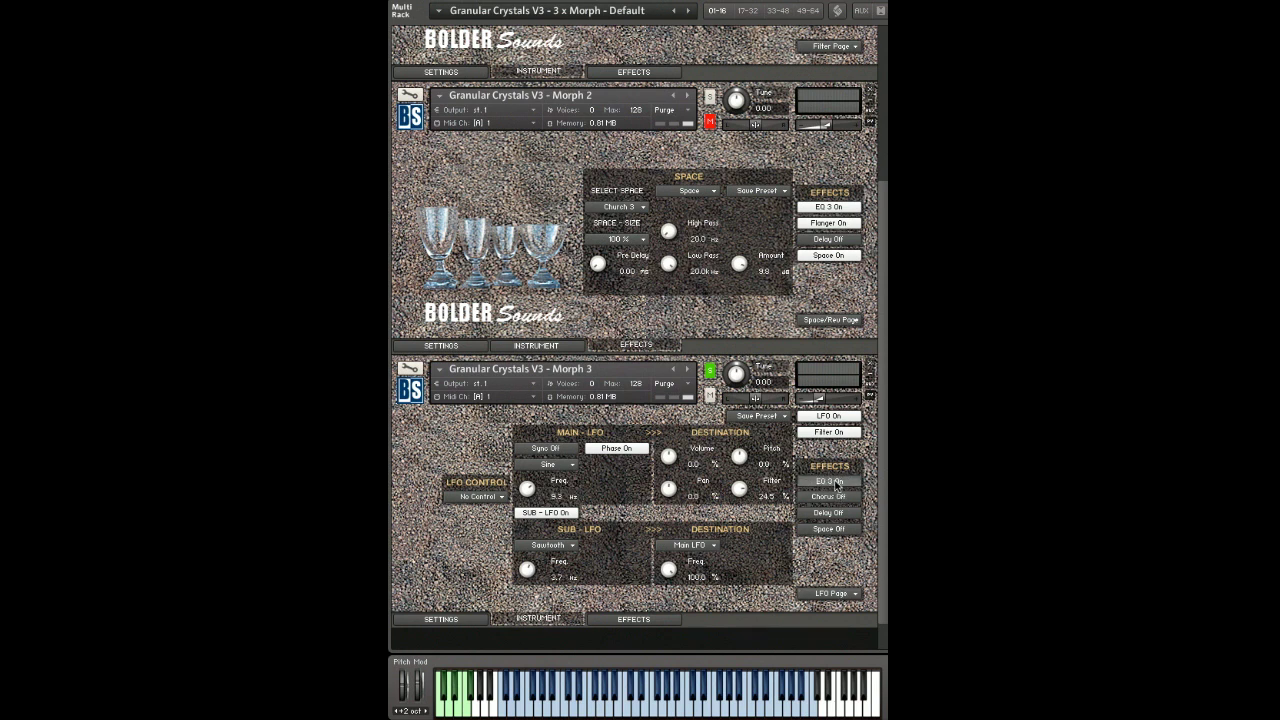
pyautogui.click(826, 595)
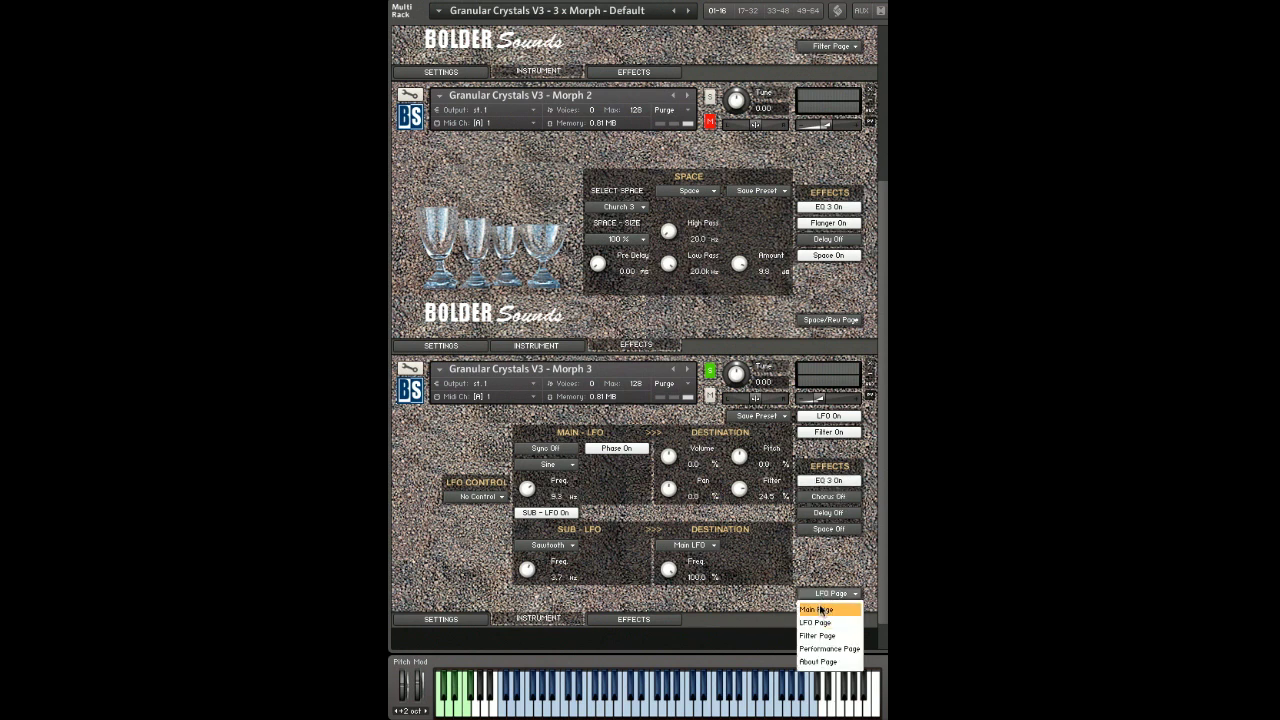
pyautogui.click(815, 622)
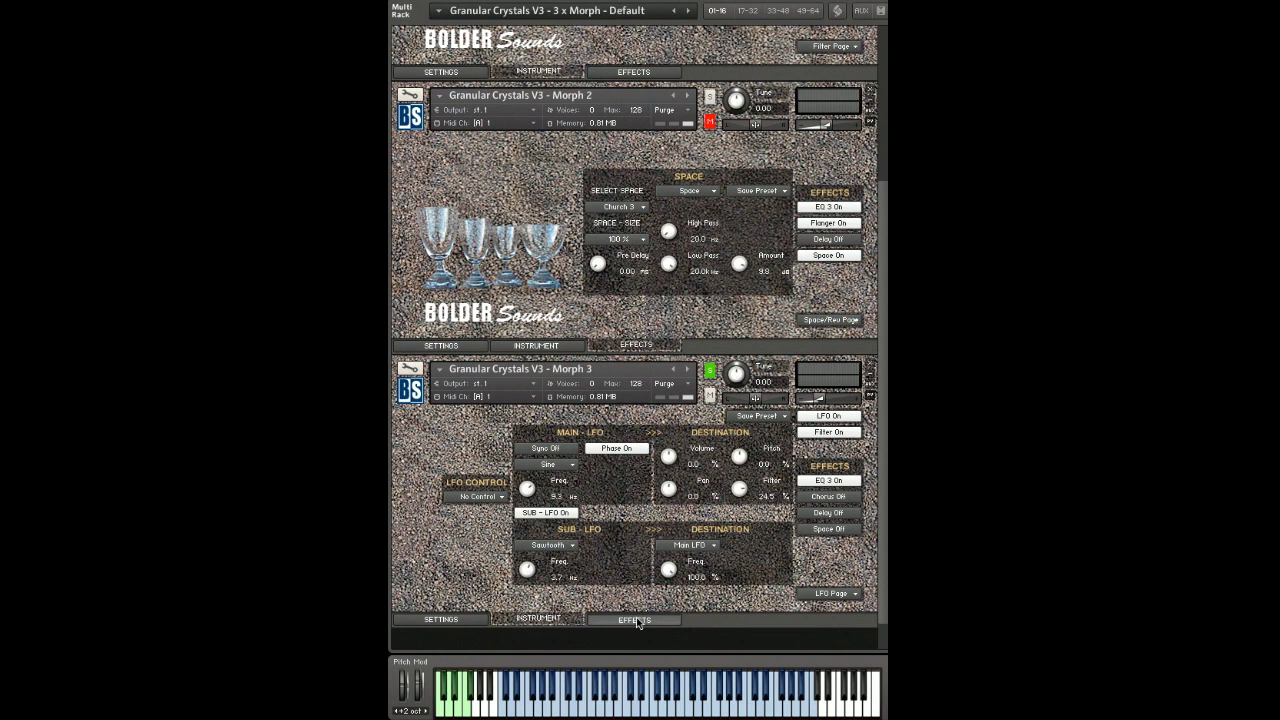
pyautogui.click(634, 620)
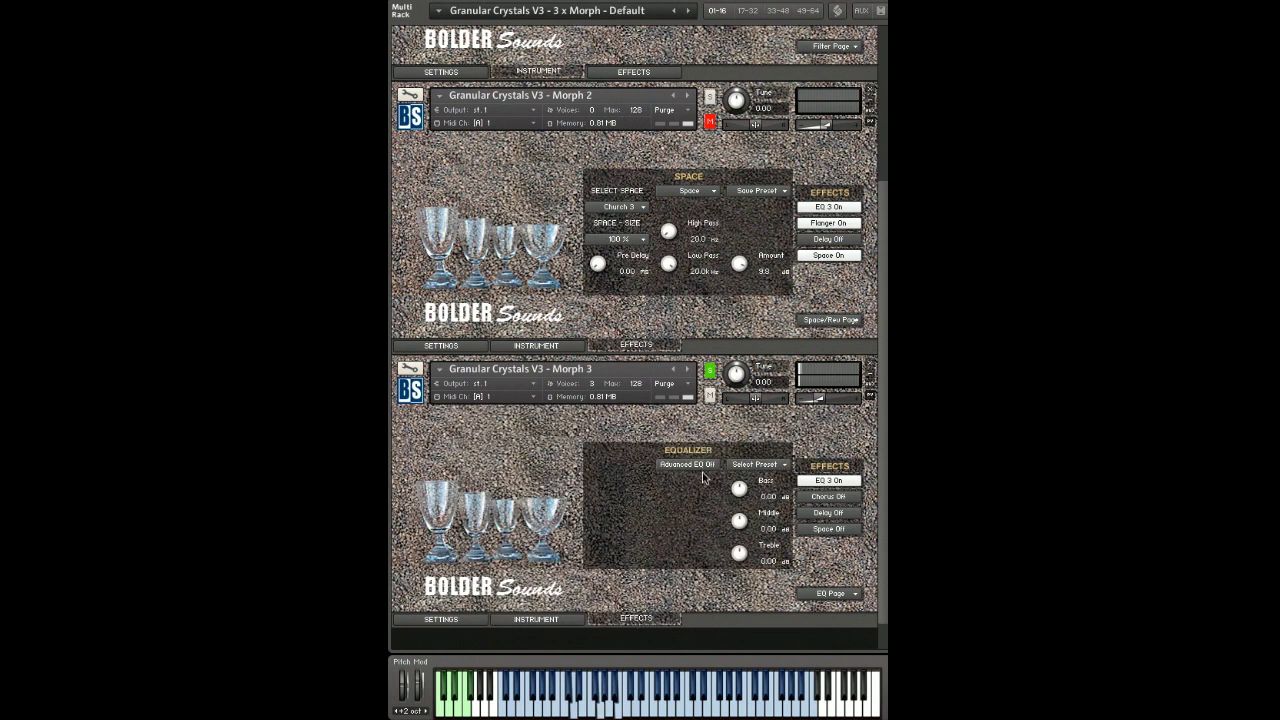
pyautogui.click(757, 466)
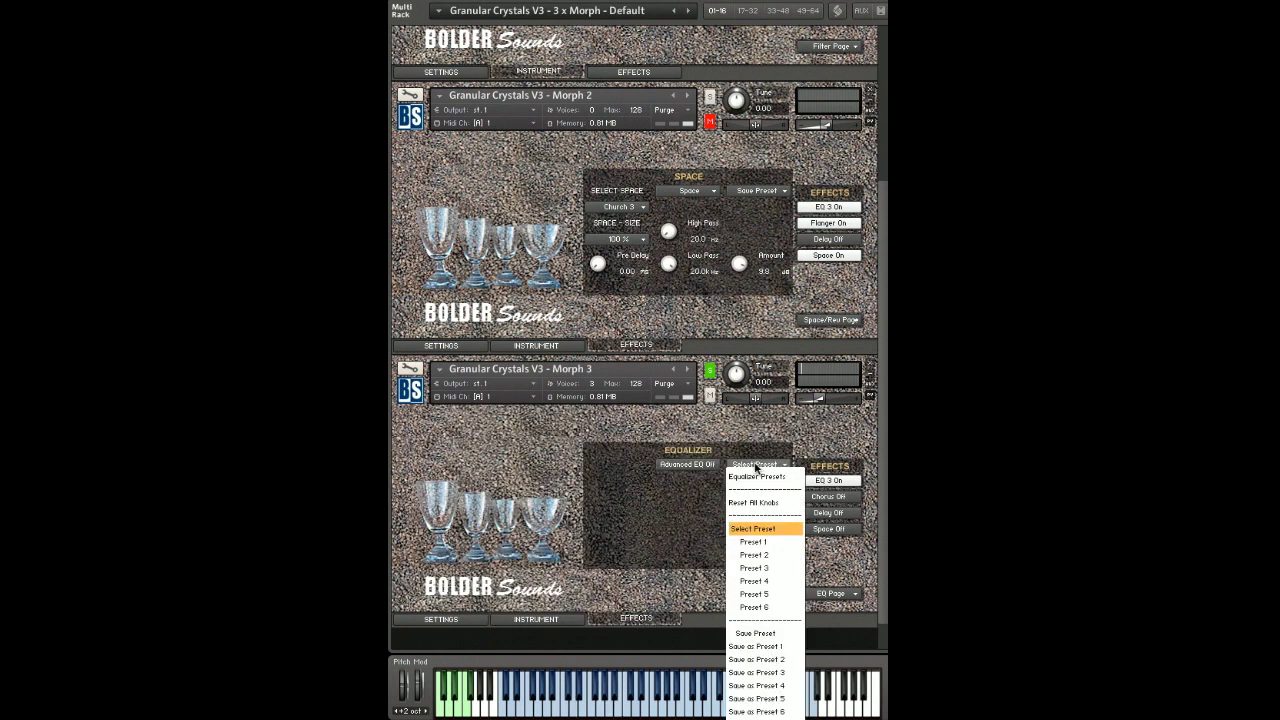
pyautogui.click(758, 584)
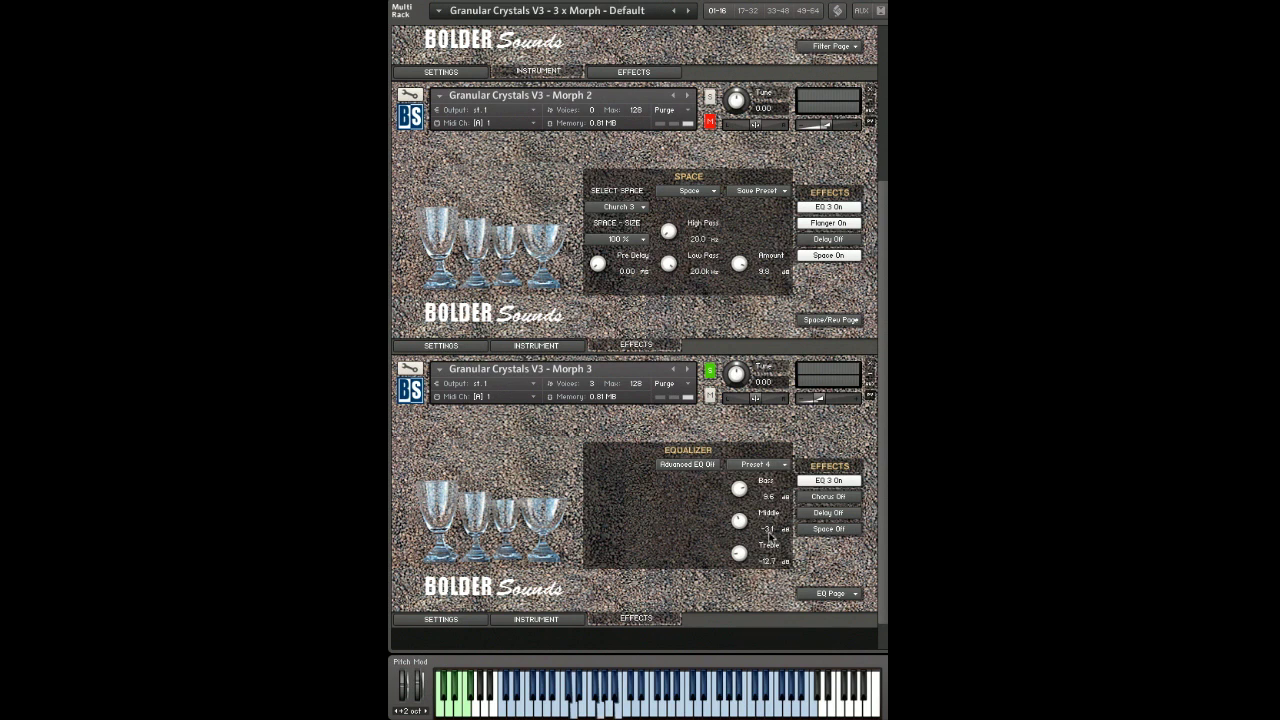
# - Turn on Advanced EQ for Morph 3, set band 2 bandwidth to about 2.3, raise its gain, lower the band 3 frequency and end the solo
pyautogui.click(697, 465)
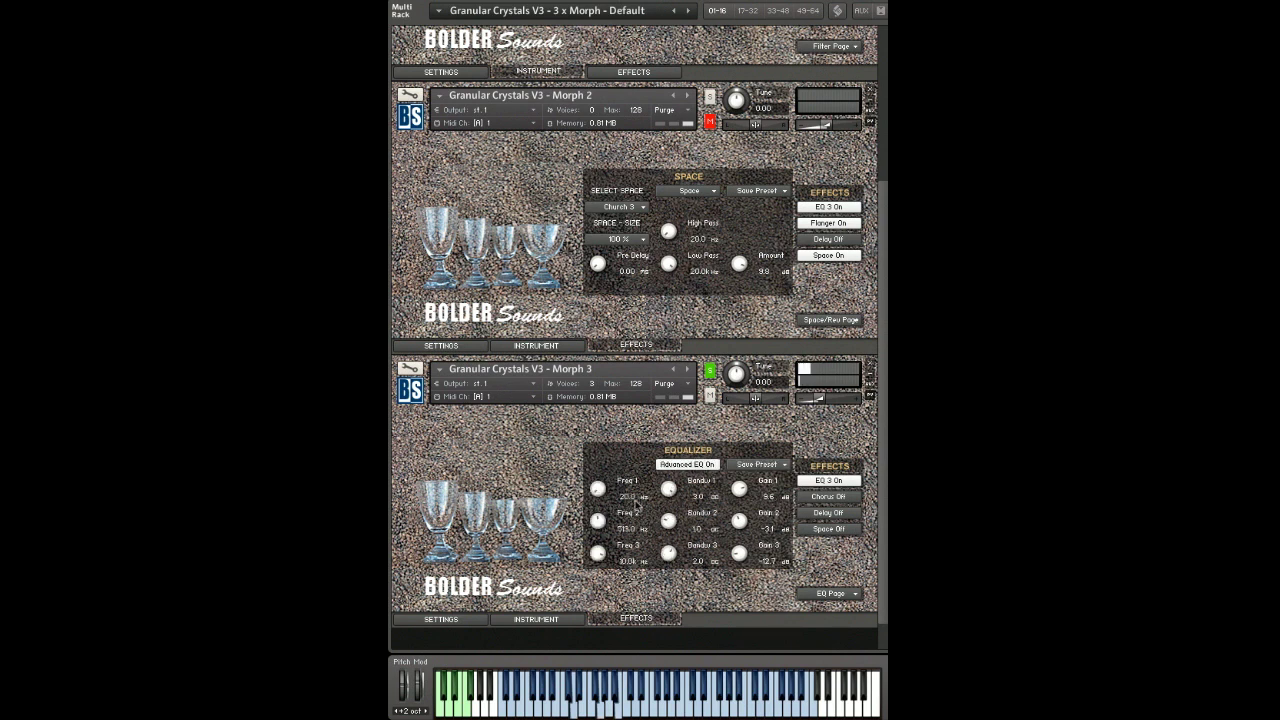
pyautogui.moveTo(670, 520); pyautogui.dragTo(679, 435)
pyautogui.moveTo(741, 522); pyautogui.dragTo(741, 461)
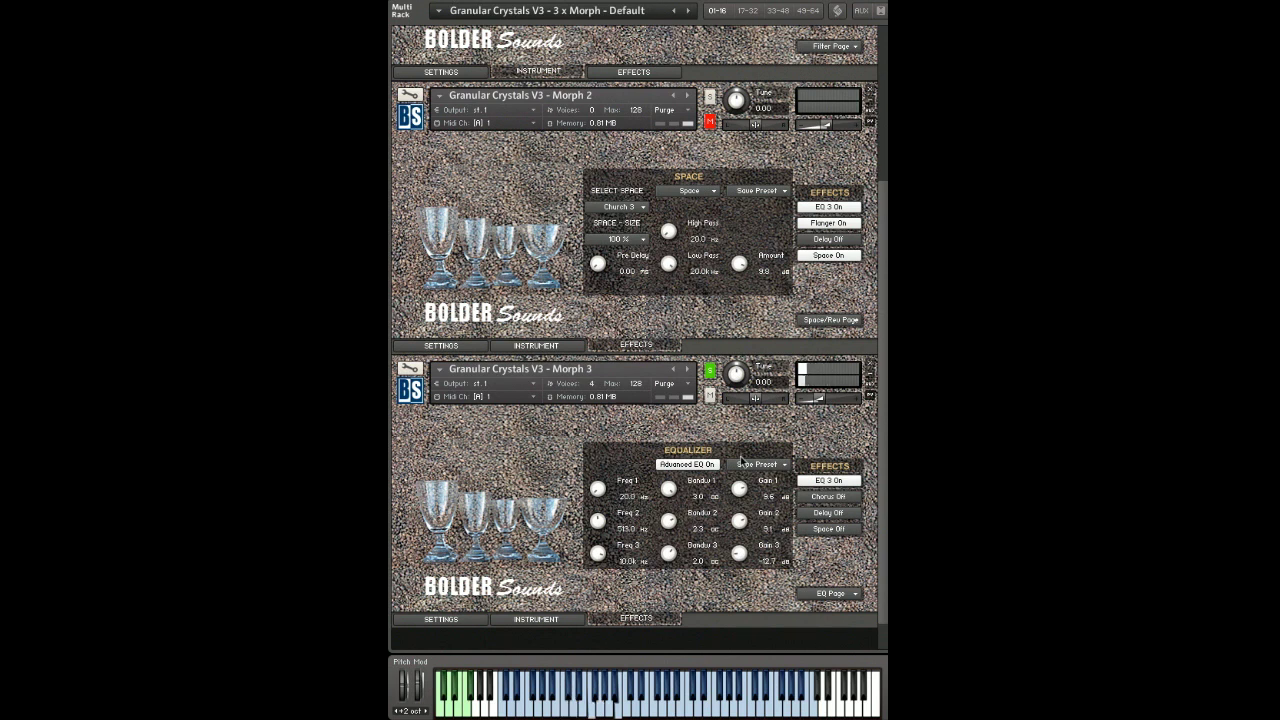
pyautogui.moveTo(605, 556)
pyautogui.mouseDown()
pyautogui.moveTo(600, 567)
pyautogui.moveTo(602, 553)
pyautogui.mouseUp()
pyautogui.click(710, 372)
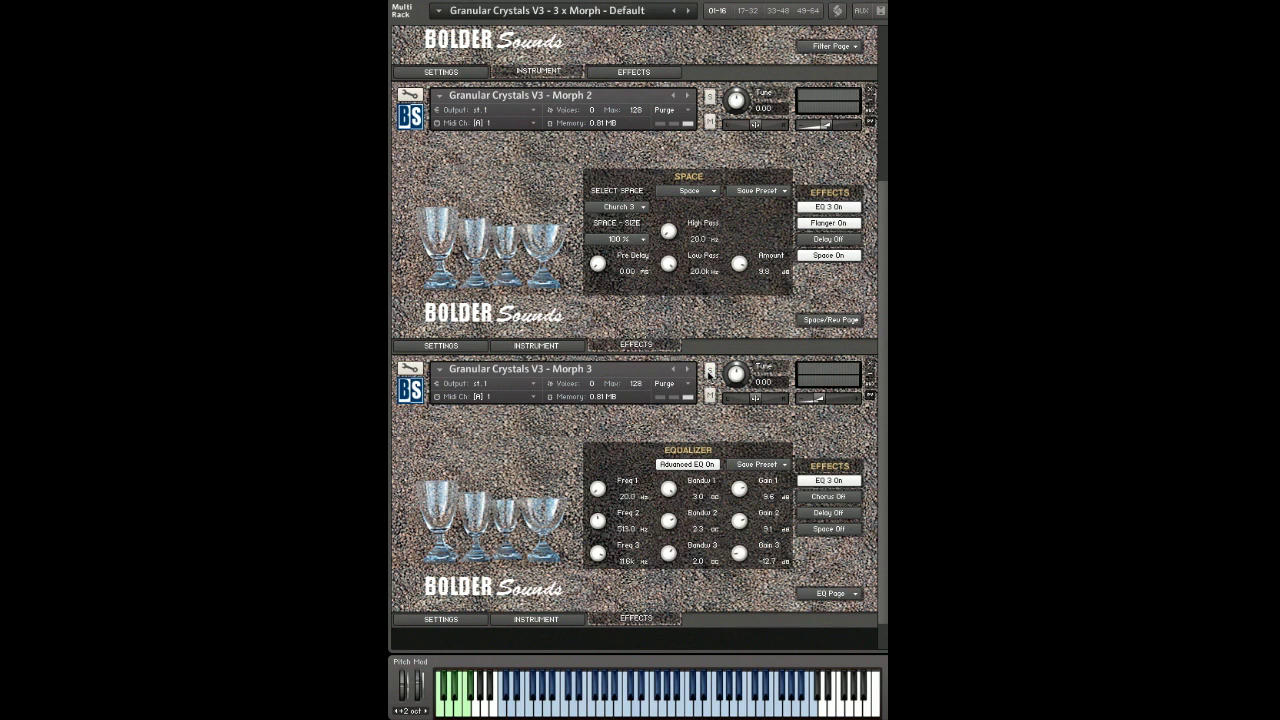